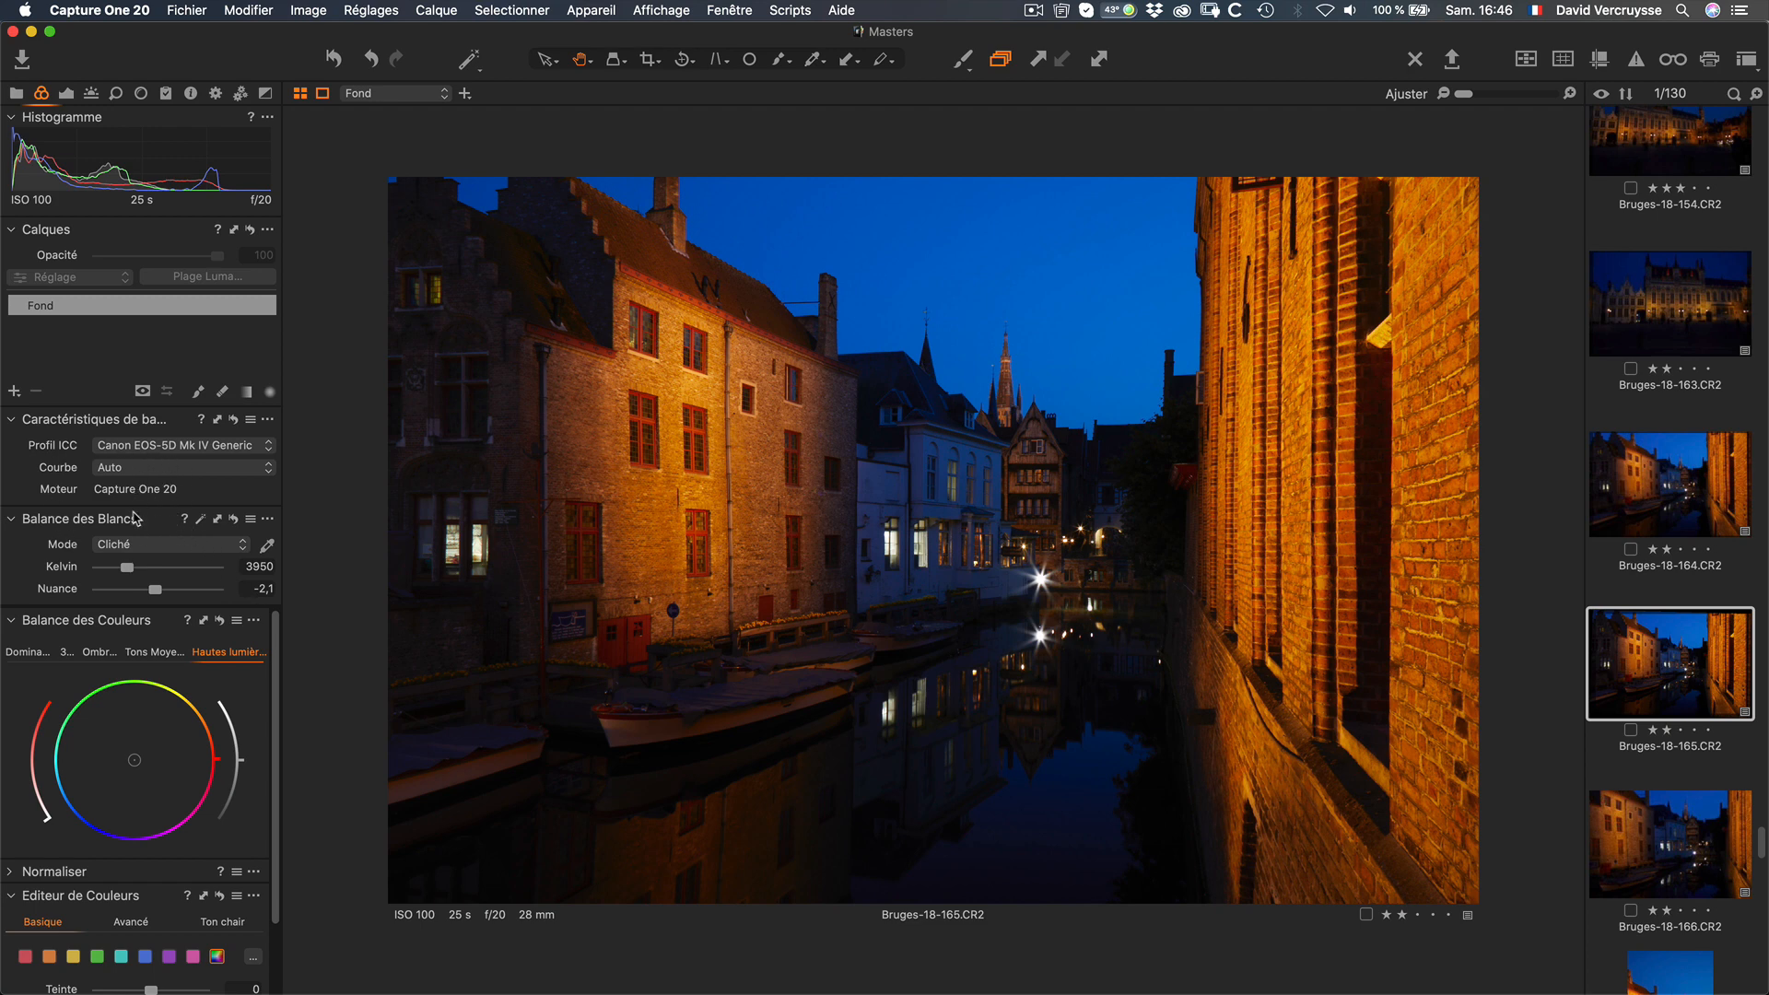
Step: Move the Balance des Blancs tool into the scrollable tool area and place it above Balance des Couleurs
{"action": "left_click", "coordinate": [269, 520]}
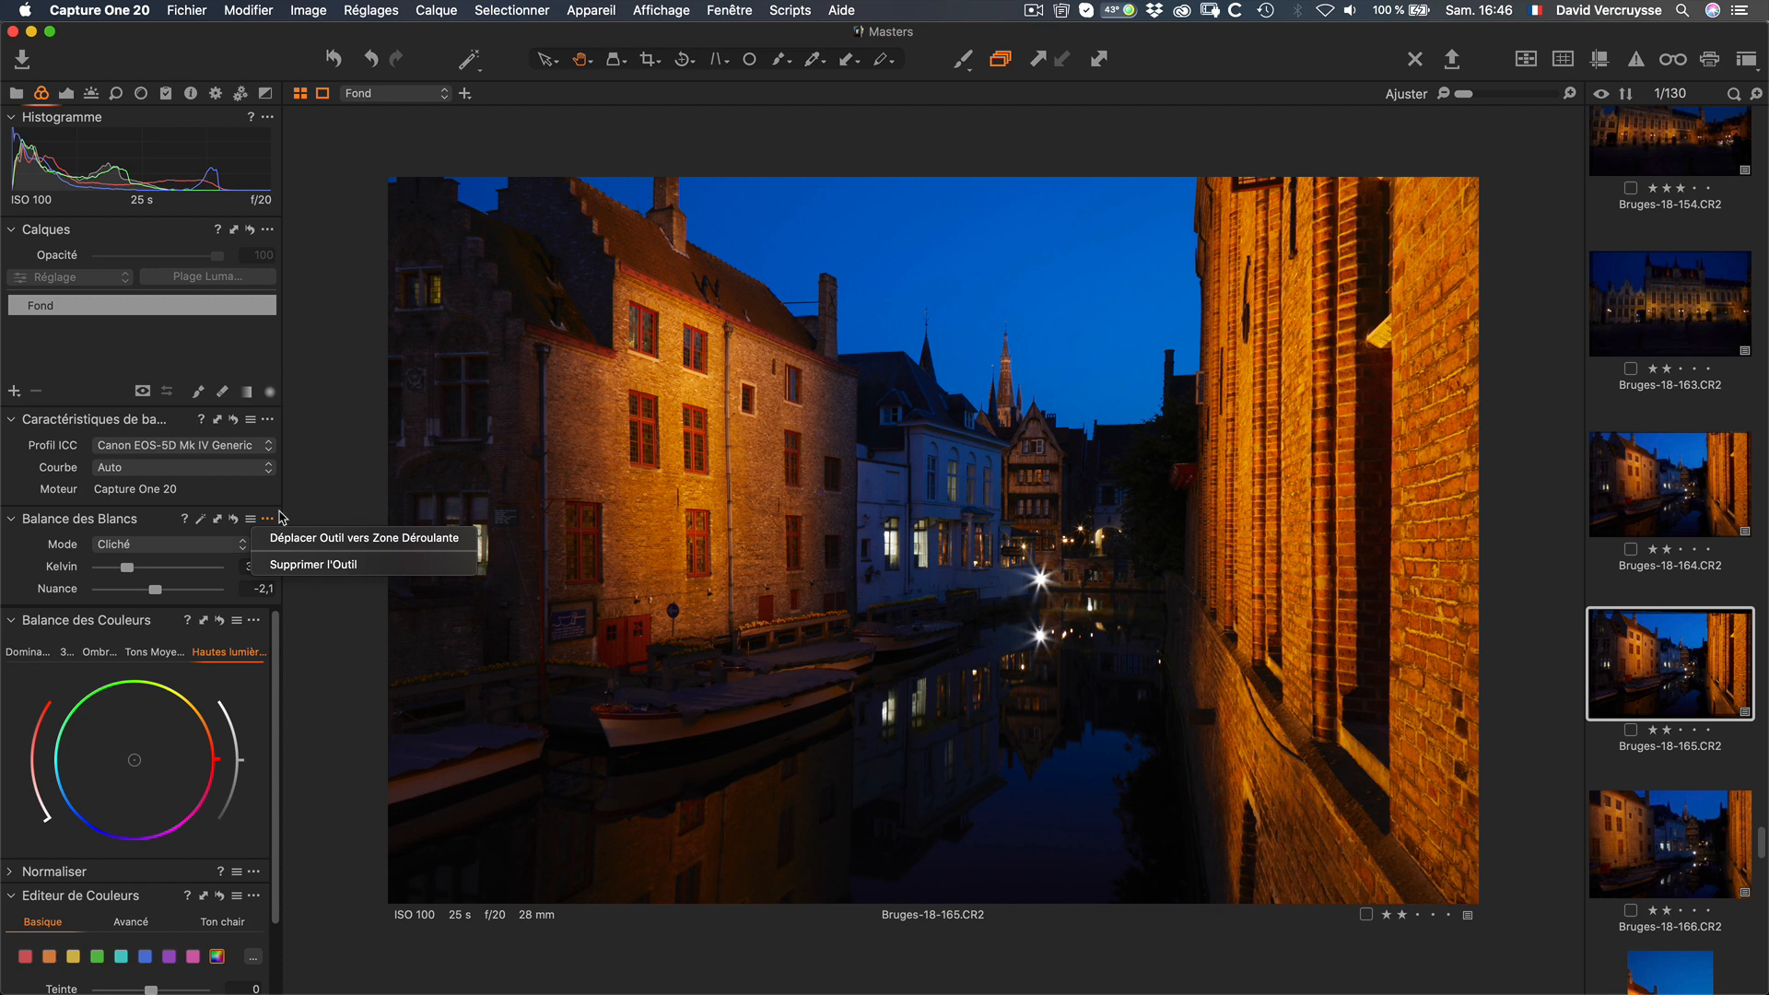
{"action": "left_click", "coordinate": [329, 541]}
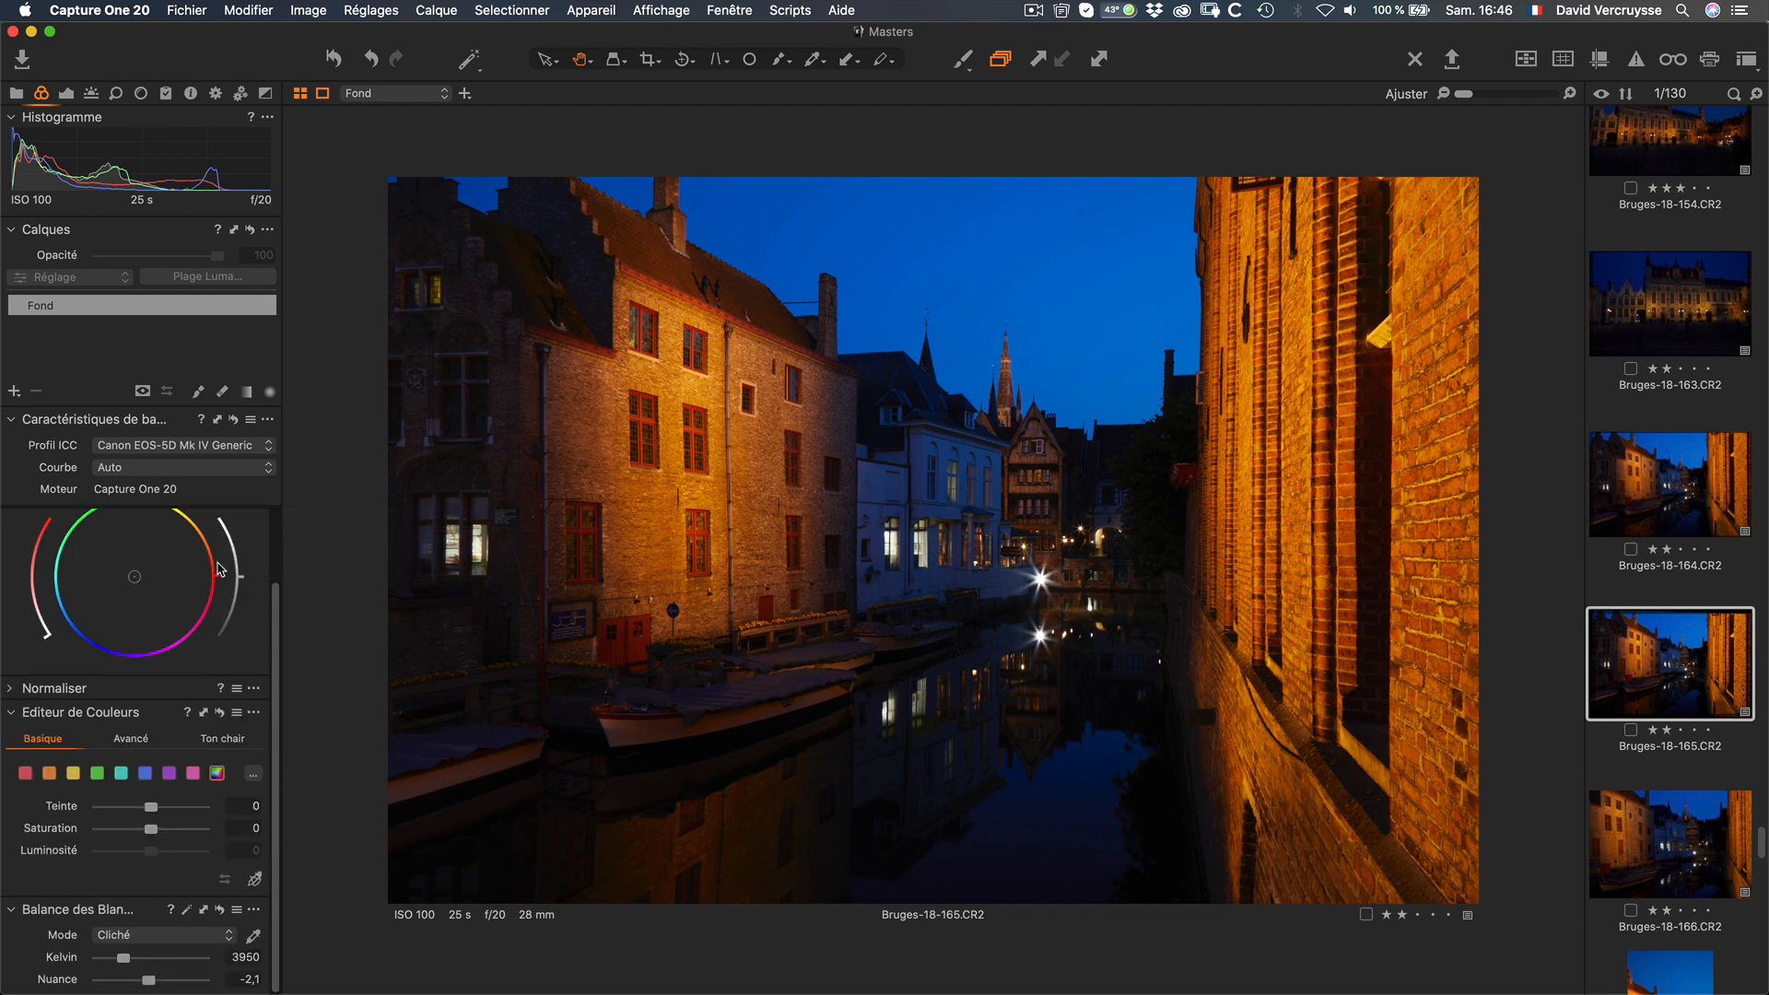
{"action": "left_click_drag", "start_coordinate": [274, 590], "coordinate": [276, 518]}
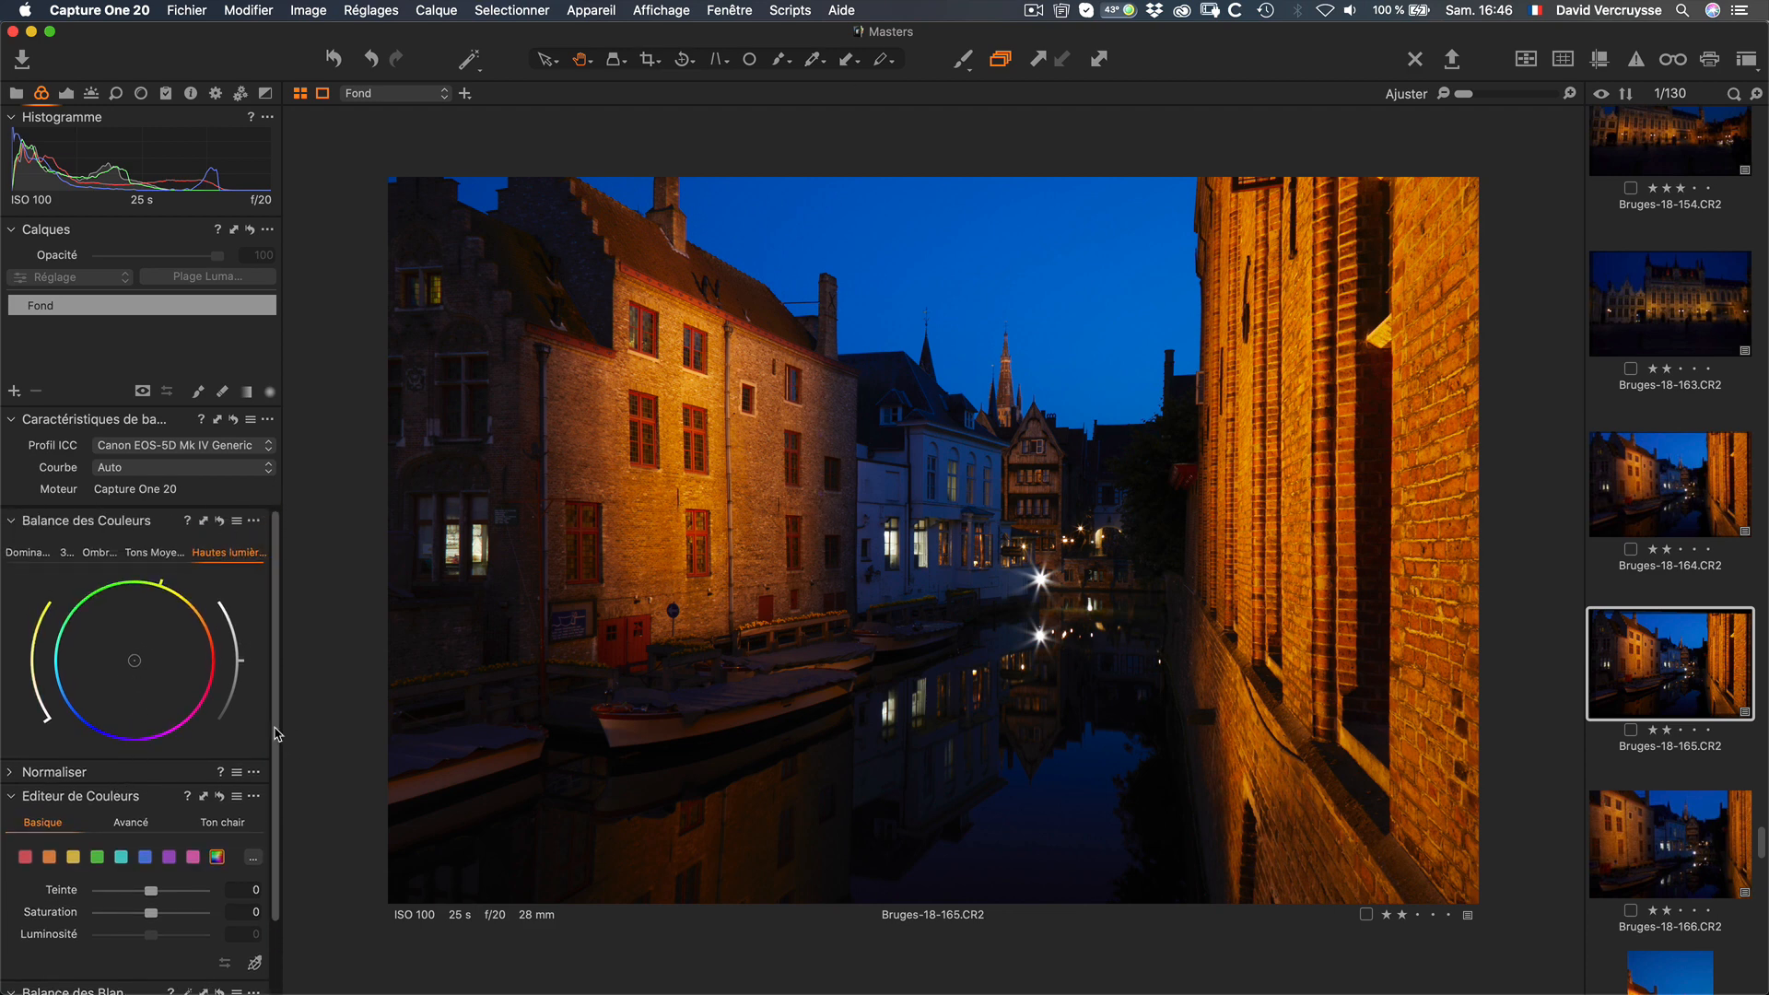
{"action": "scroll", "coordinate": [279, 734], "scroll_direction": "down", "scroll_amount": 3}
{"action": "left_click_drag", "start_coordinate": [42, 910], "coordinate": [44, 545]}
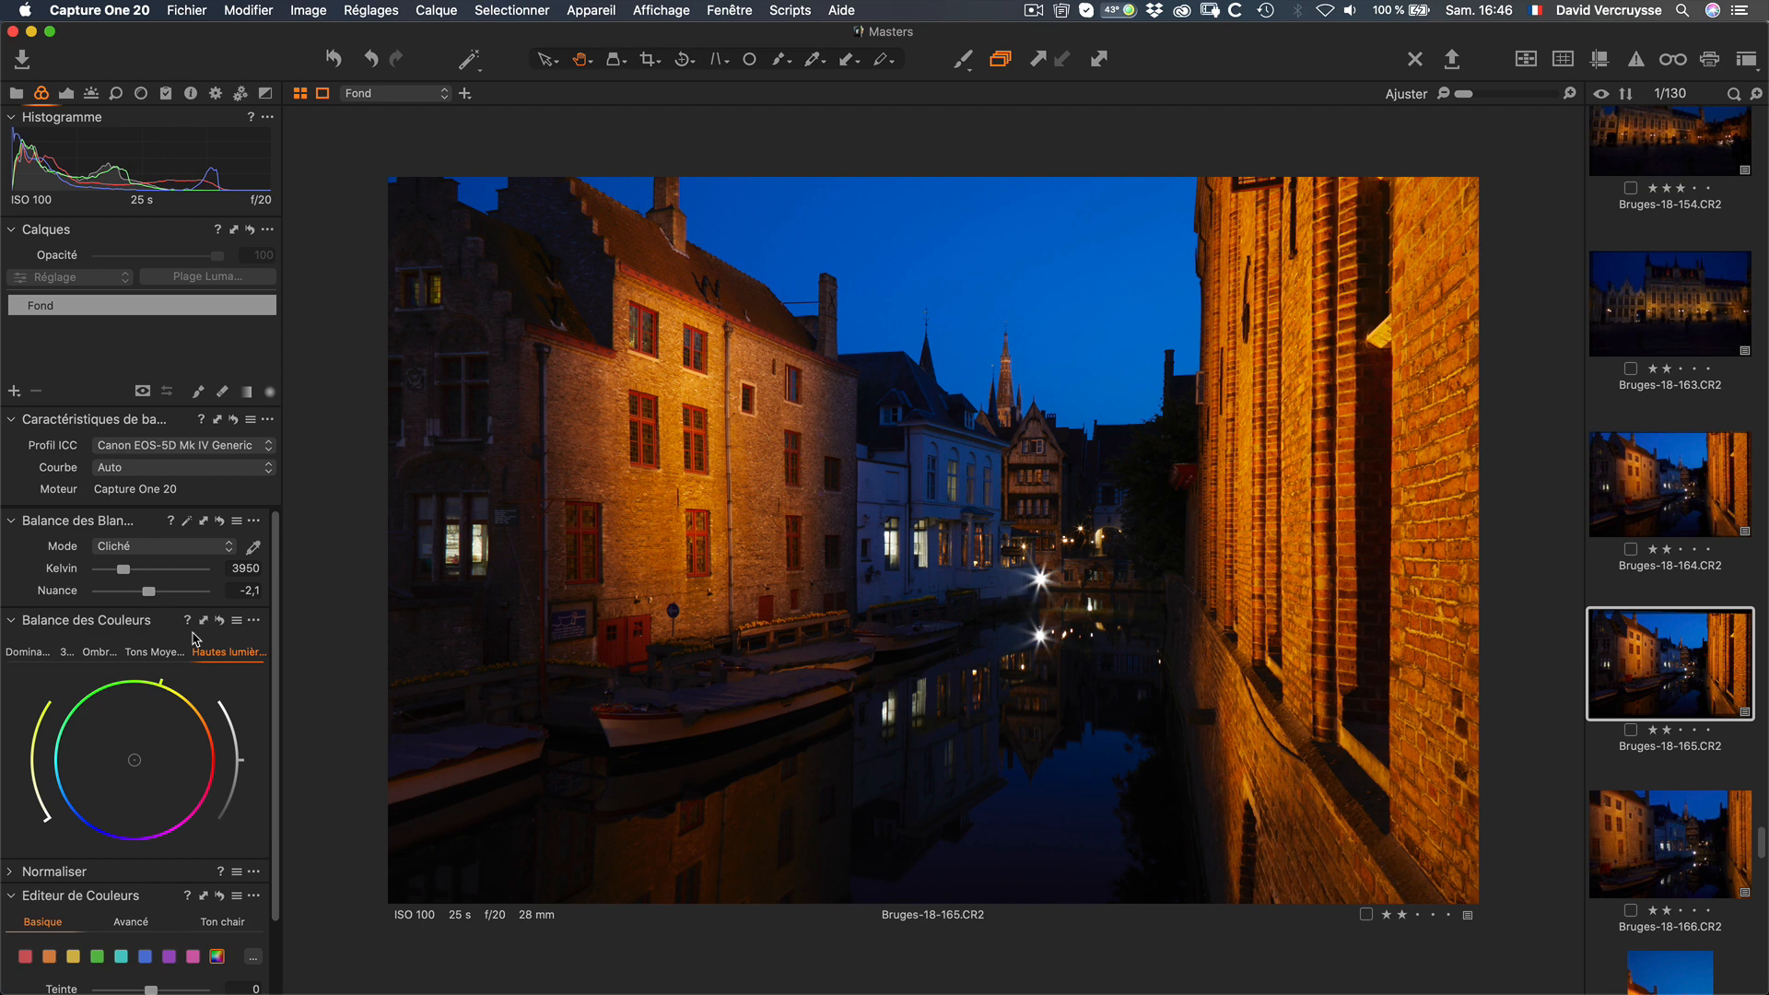
Step: Try shifting the white balance Nuance to -15,7 and reset the Balance des Blancs tool
{"action": "scroll", "coordinate": [273, 541], "scroll_direction": "down", "scroll_amount": 3}
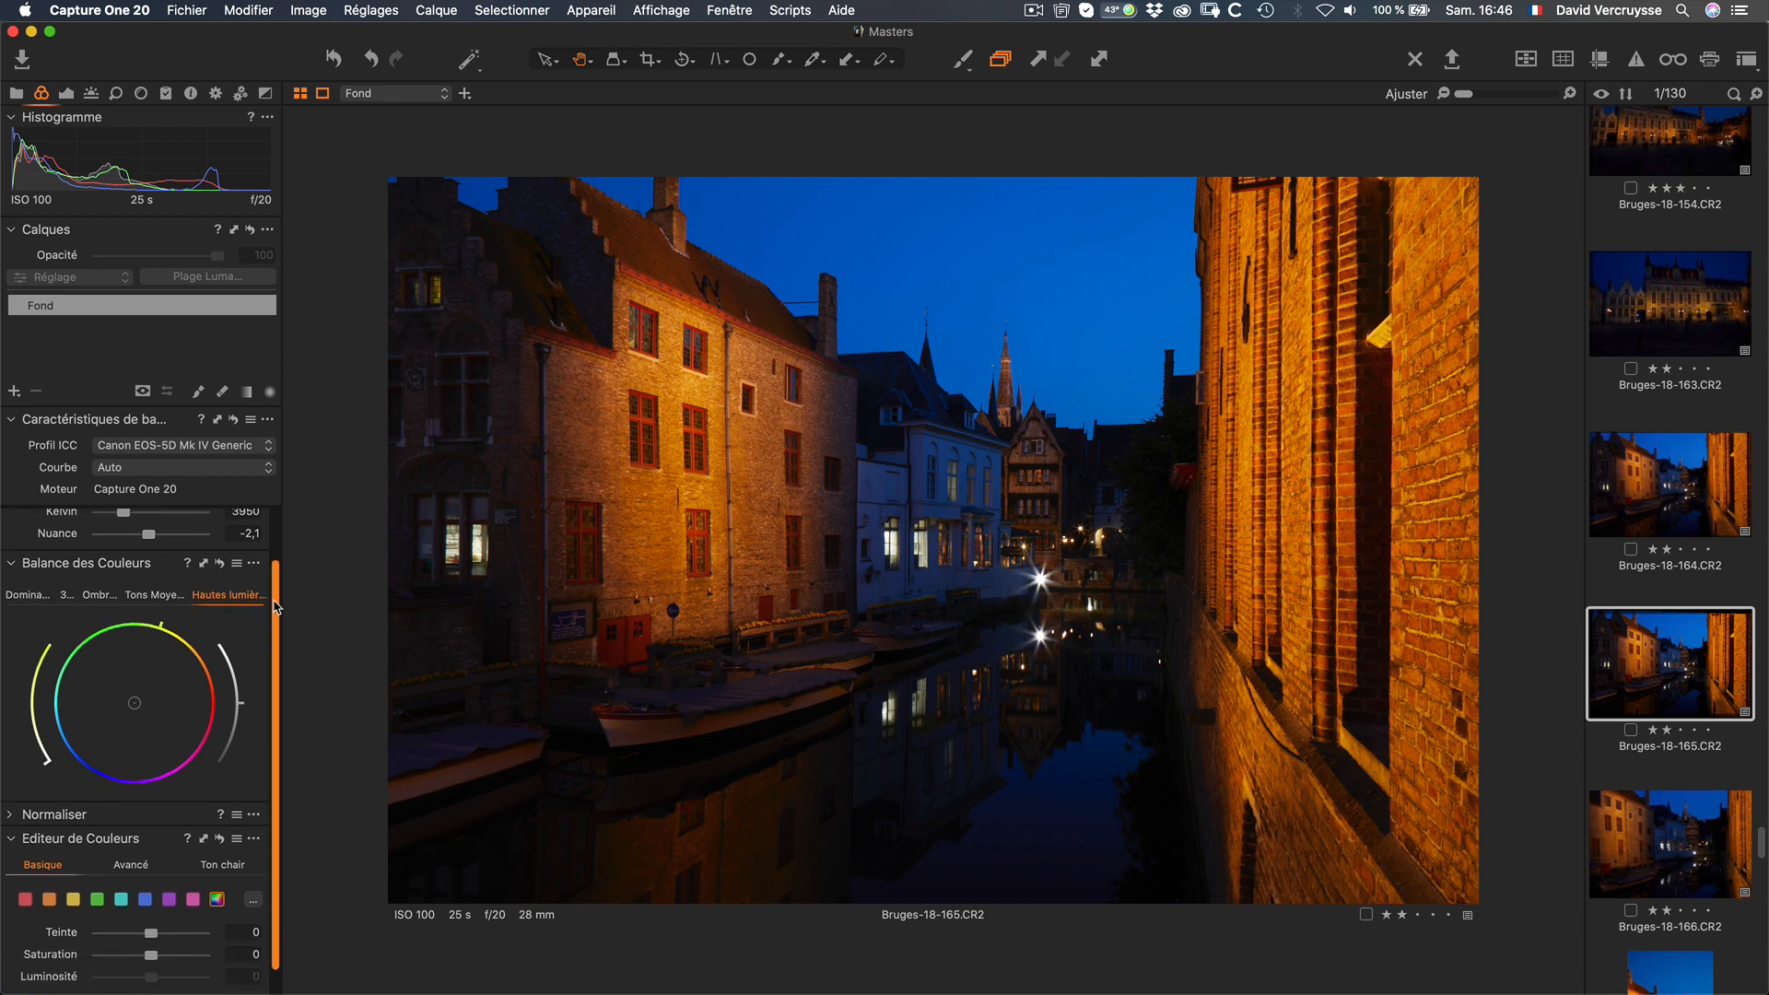
{"action": "scroll", "coordinate": [266, 554], "scroll_direction": "up", "scroll_amount": 3}
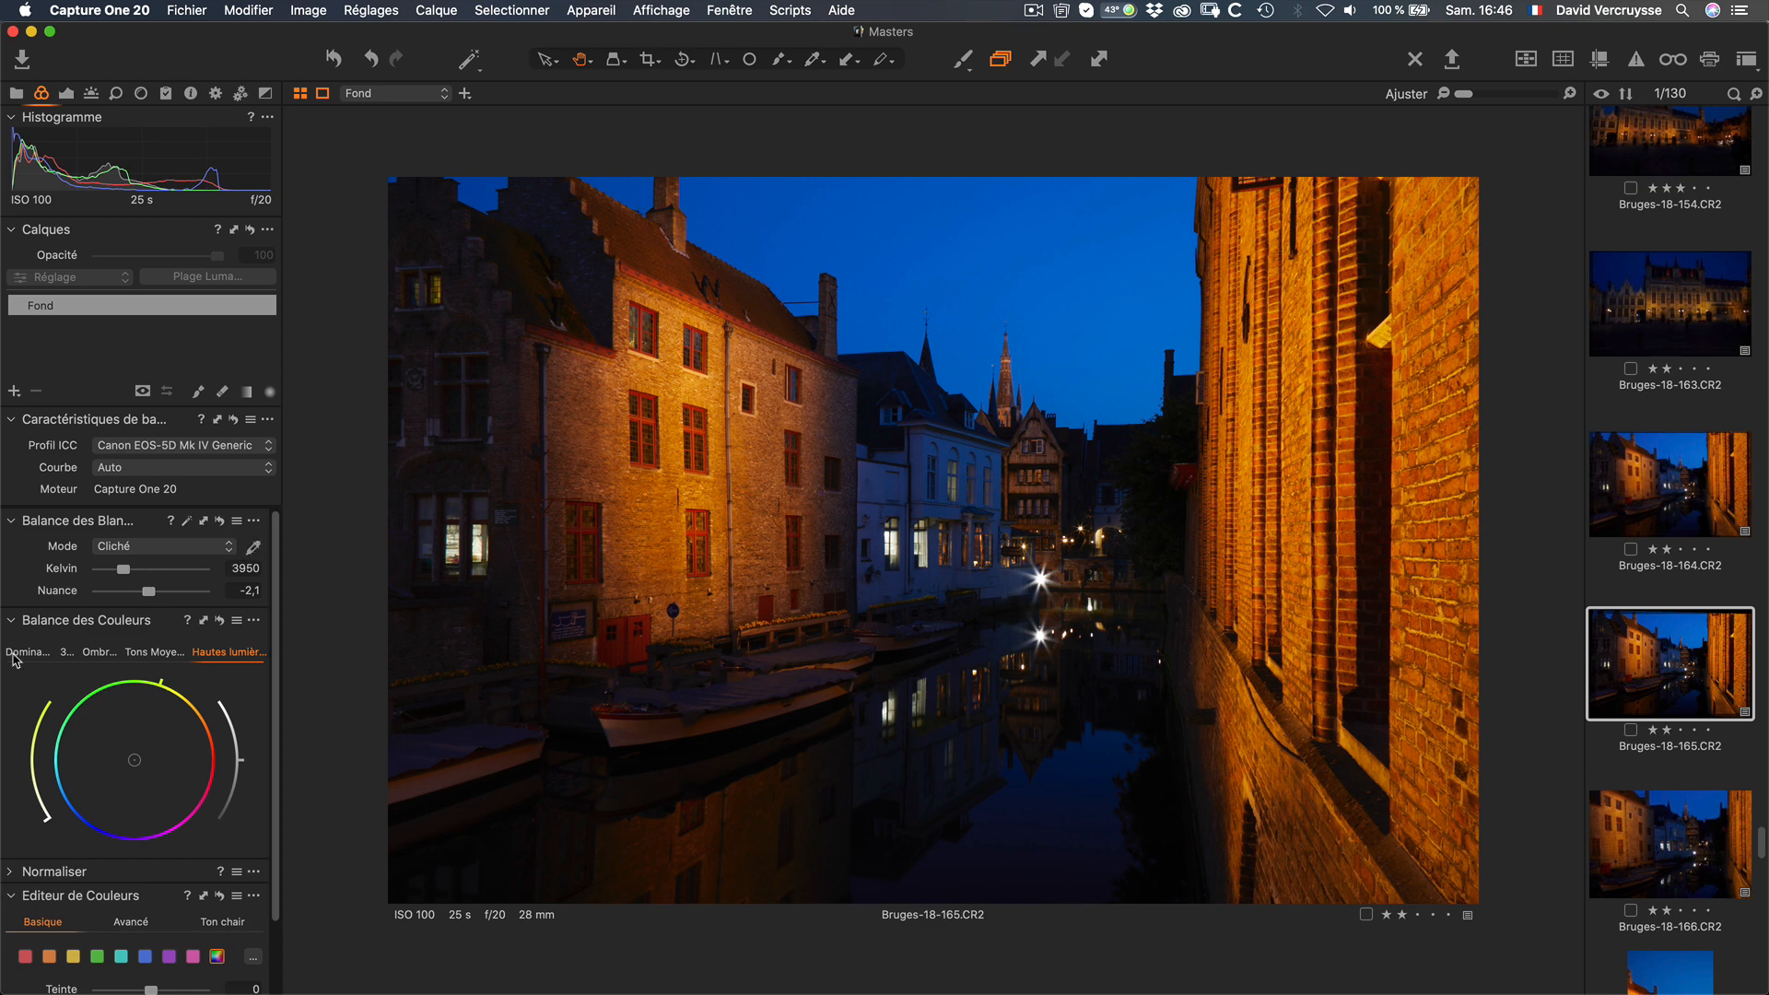
{"action": "scroll", "coordinate": [130, 596], "scroll_direction": "up", "scroll_amount": 6}
{"action": "scroll", "coordinate": [130, 596], "scroll_direction": "down", "scroll_amount": 8}
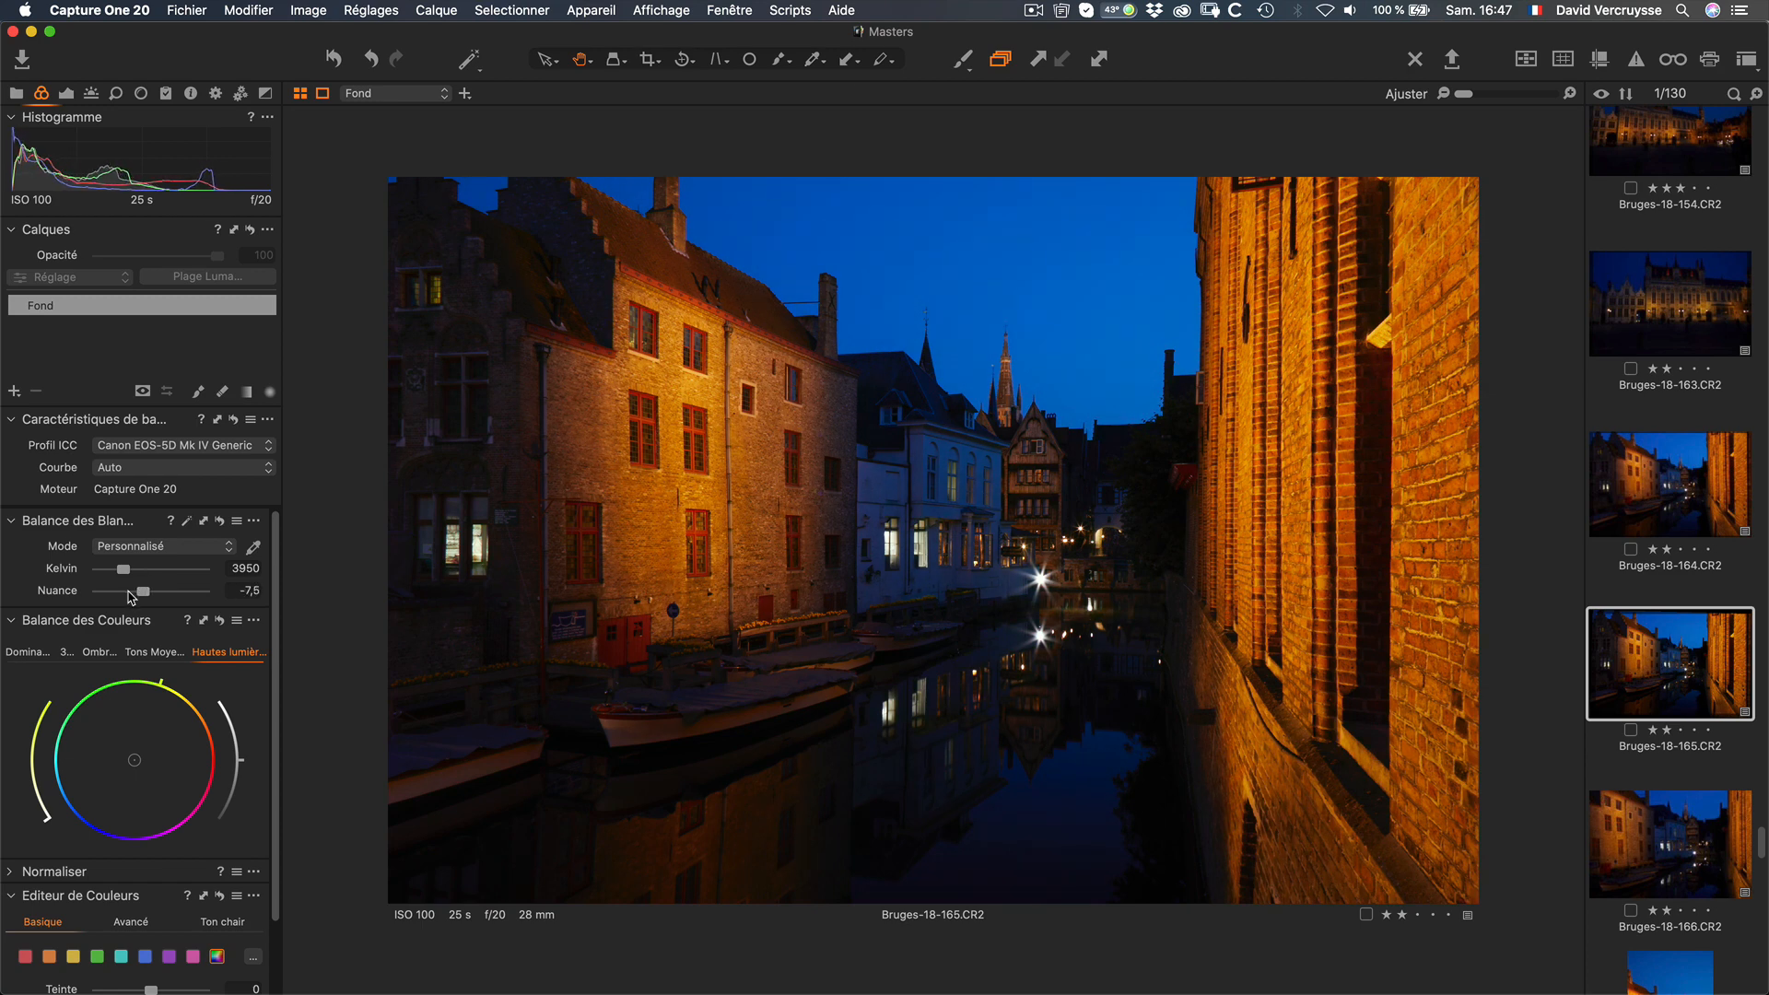
{"action": "scroll", "coordinate": [135, 594], "scroll_direction": "down", "scroll_amount": 6}
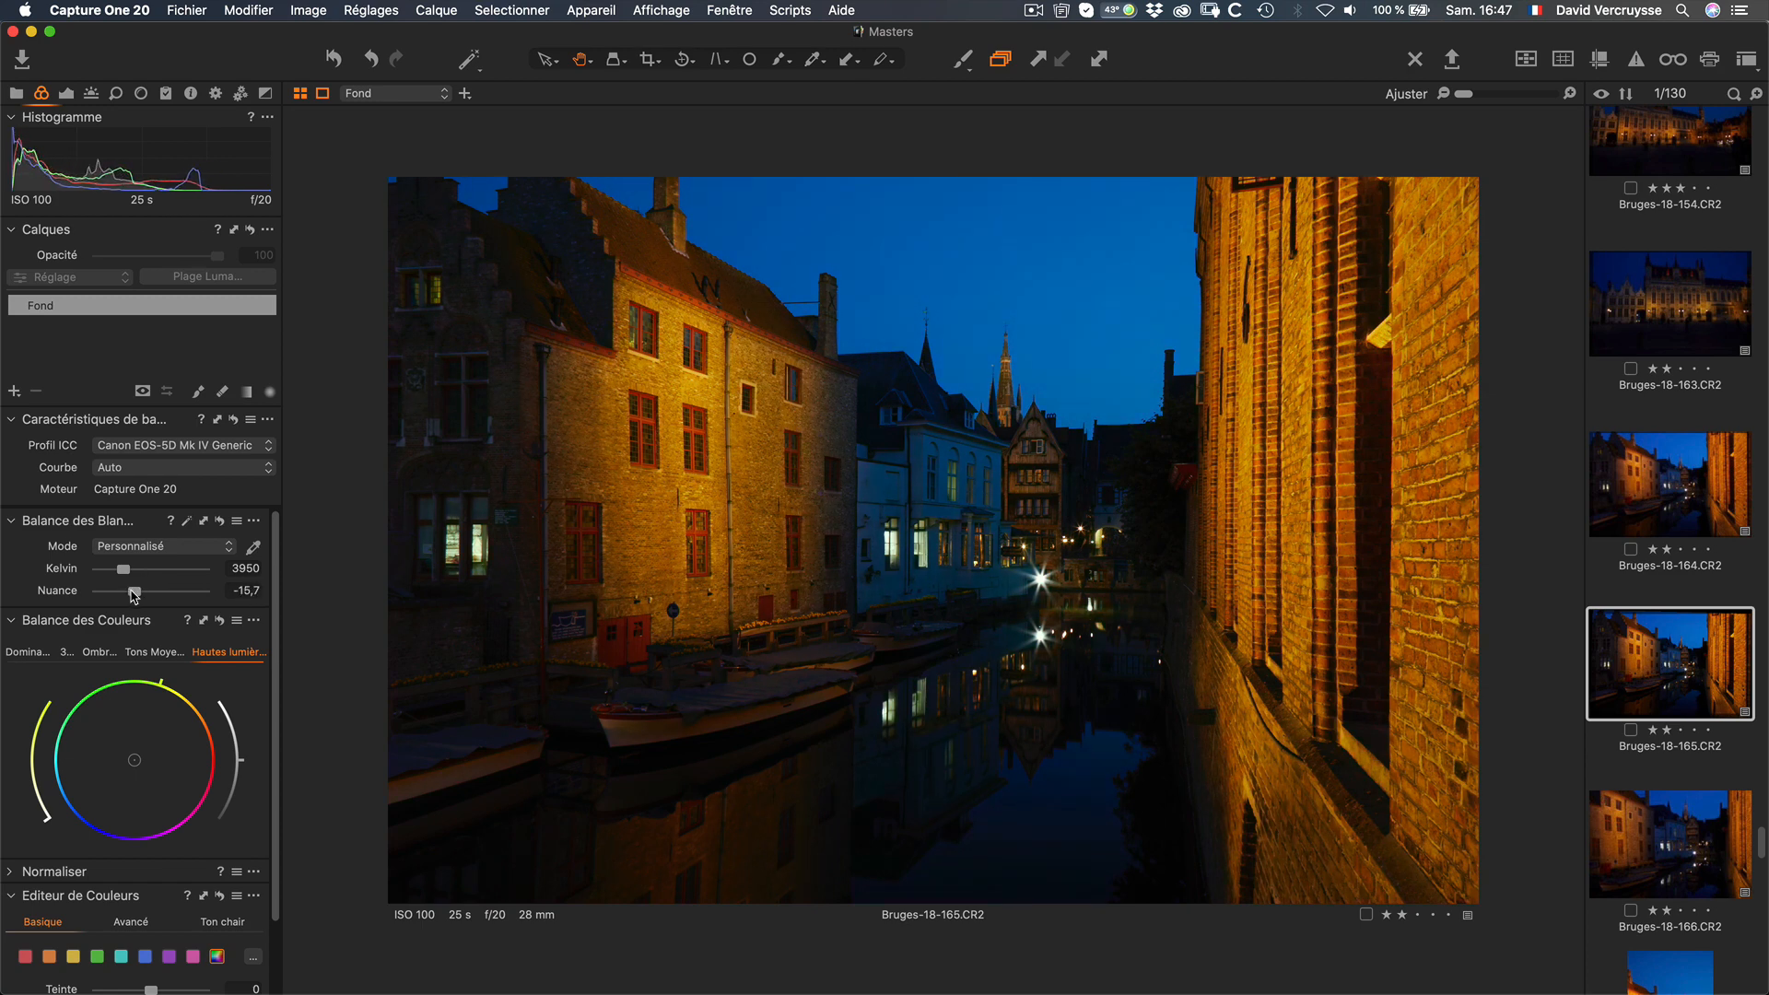
{"action": "scroll", "coordinate": [130, 586], "scroll_direction": "up", "scroll_amount": 1}
{"action": "scroll", "coordinate": [180, 568], "scroll_direction": "down", "scroll_amount": 3}
{"action": "left_click", "coordinate": [220, 522]}
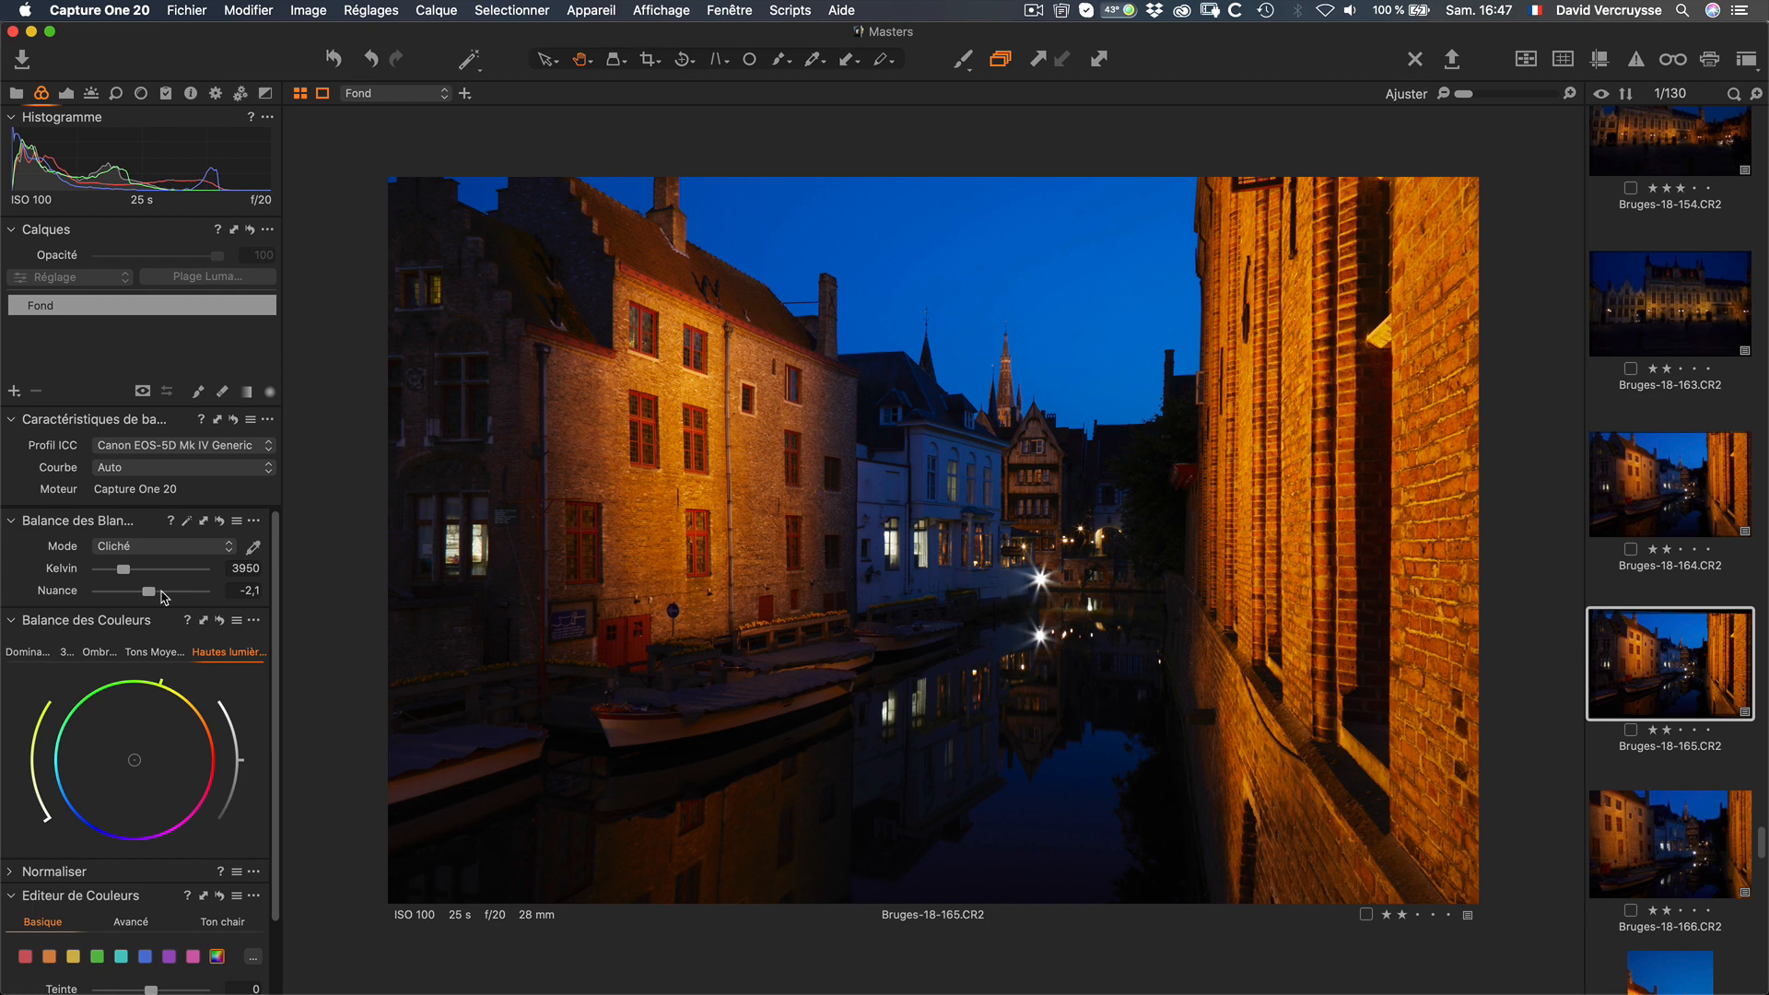
Step: Try raising the white balance Nuance to 1,3 and undo the change
{"action": "scroll", "coordinate": [164, 597], "scroll_direction": "down", "scroll_amount": 3}
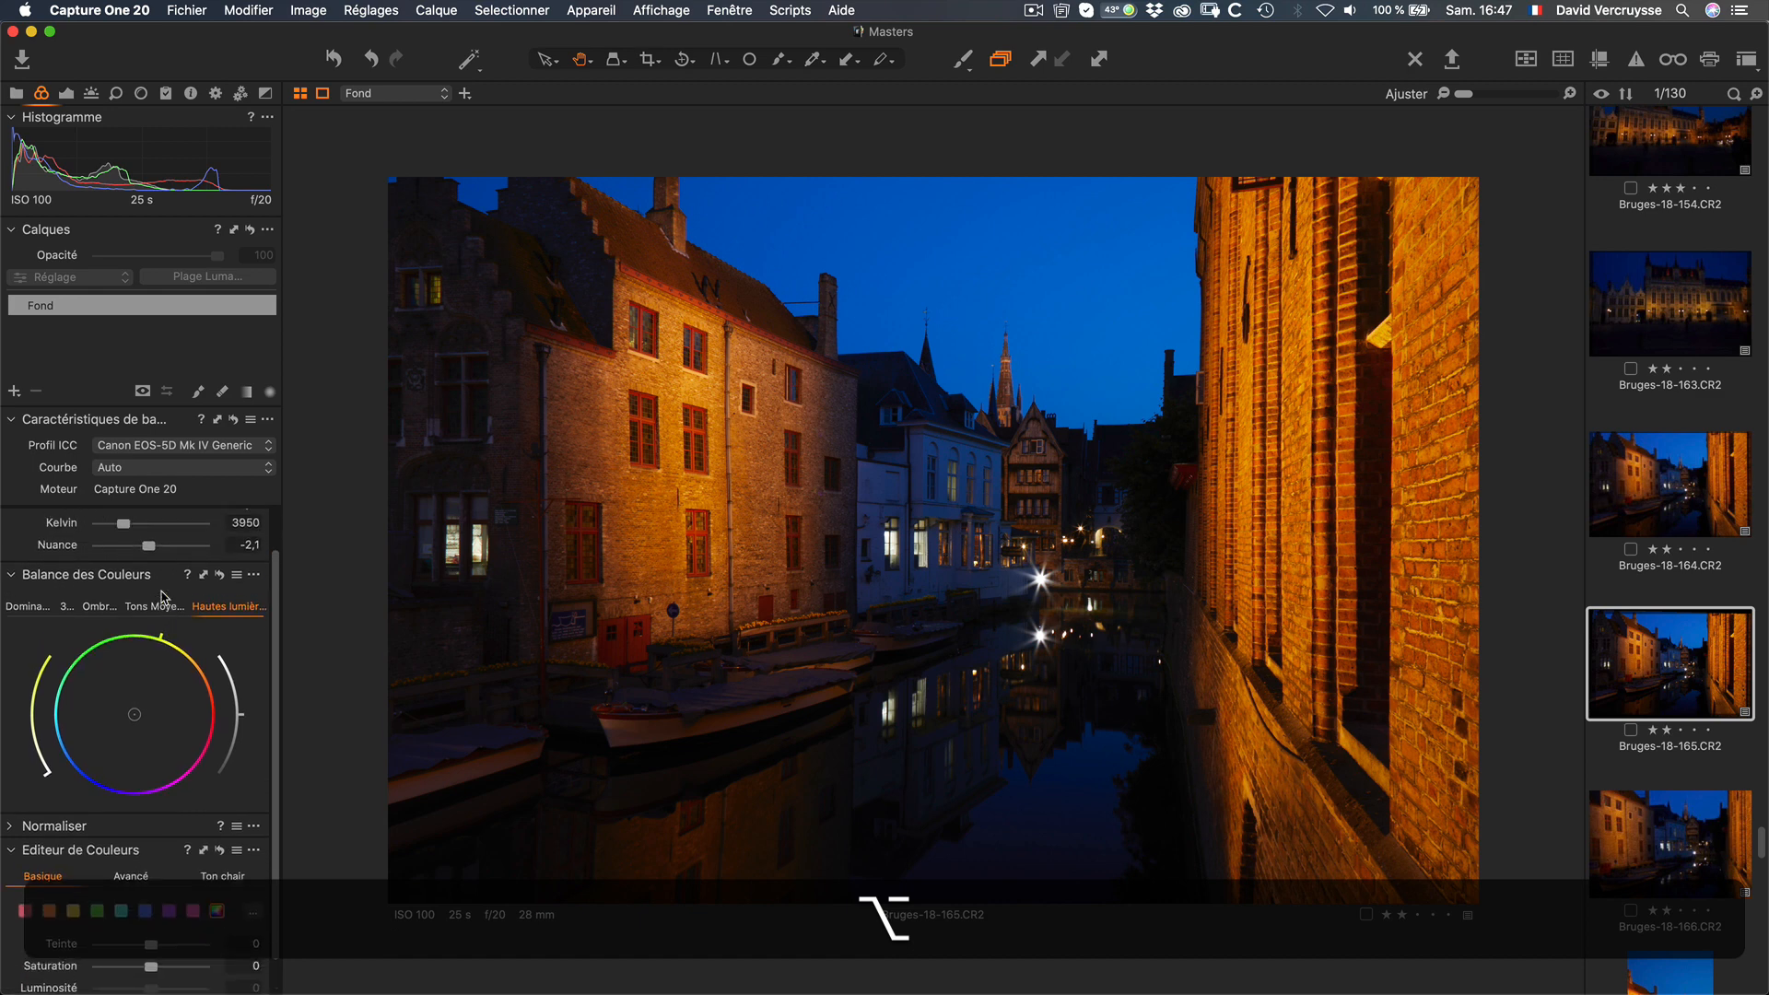
{"action": "scroll", "coordinate": [164, 597], "scroll_direction": "up", "scroll_amount": 2}
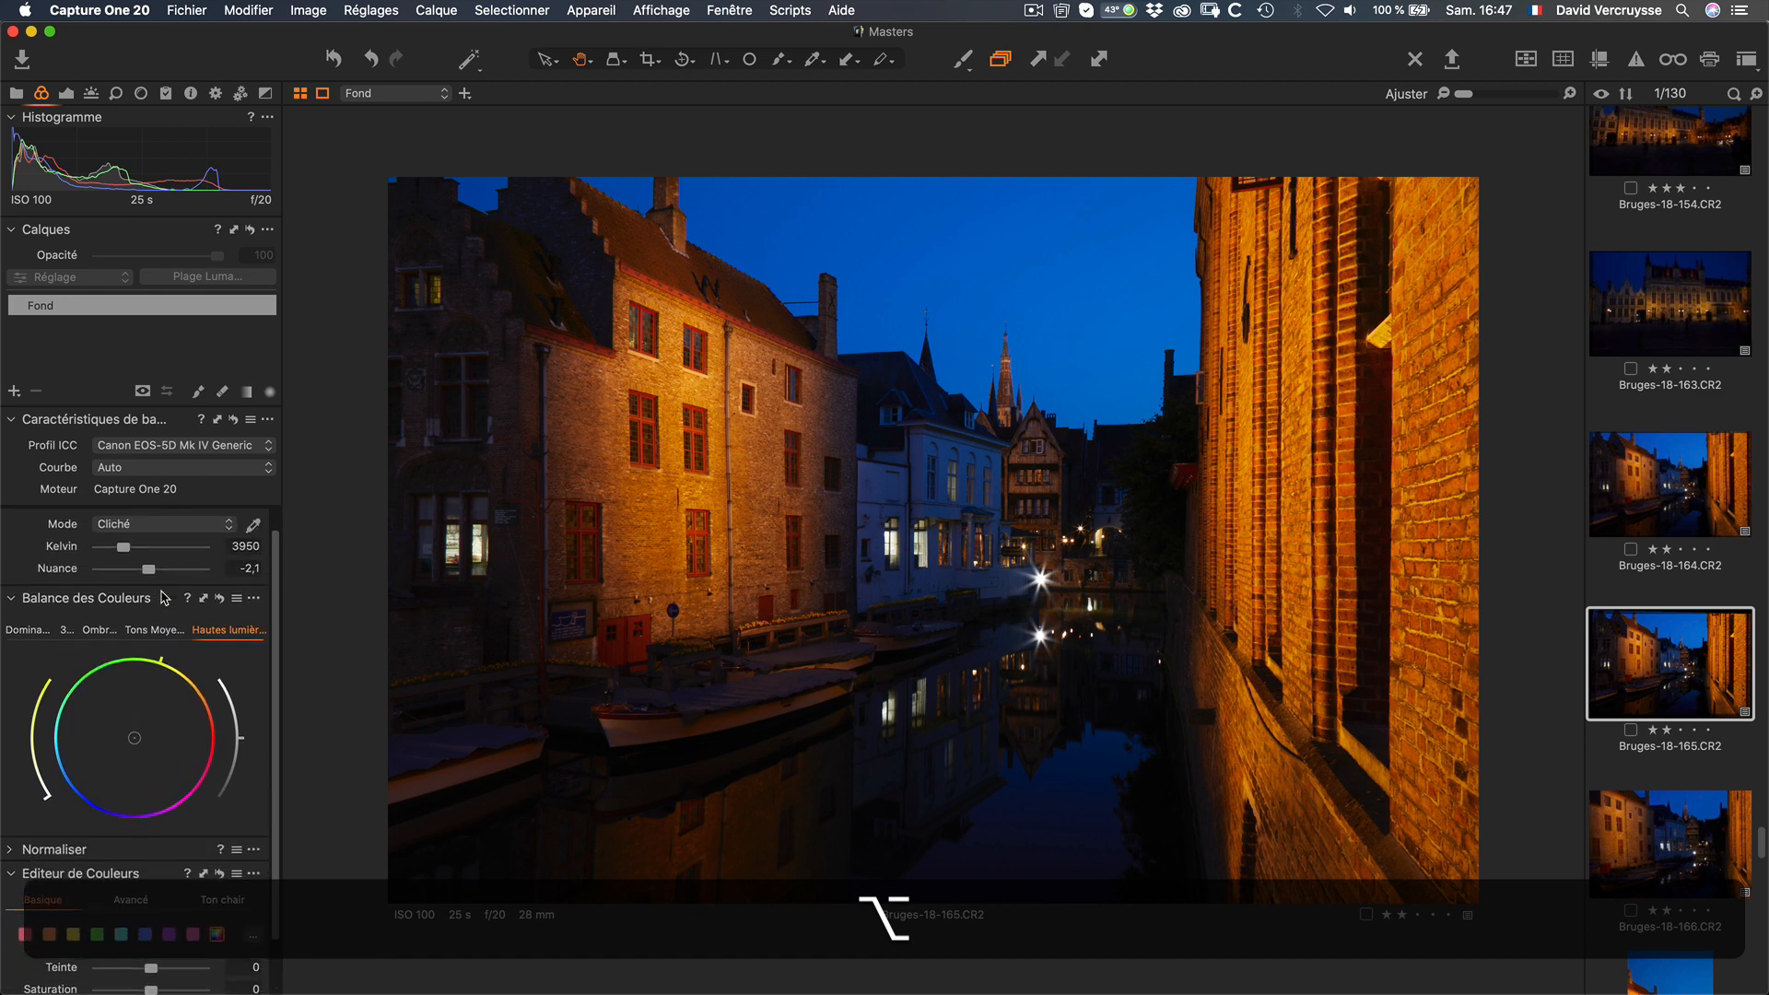
{"action": "scroll", "coordinate": [164, 597], "scroll_direction": "down", "scroll_amount": 2}
{"action": "scroll", "coordinate": [164, 597], "scroll_direction": "up", "scroll_amount": 3}
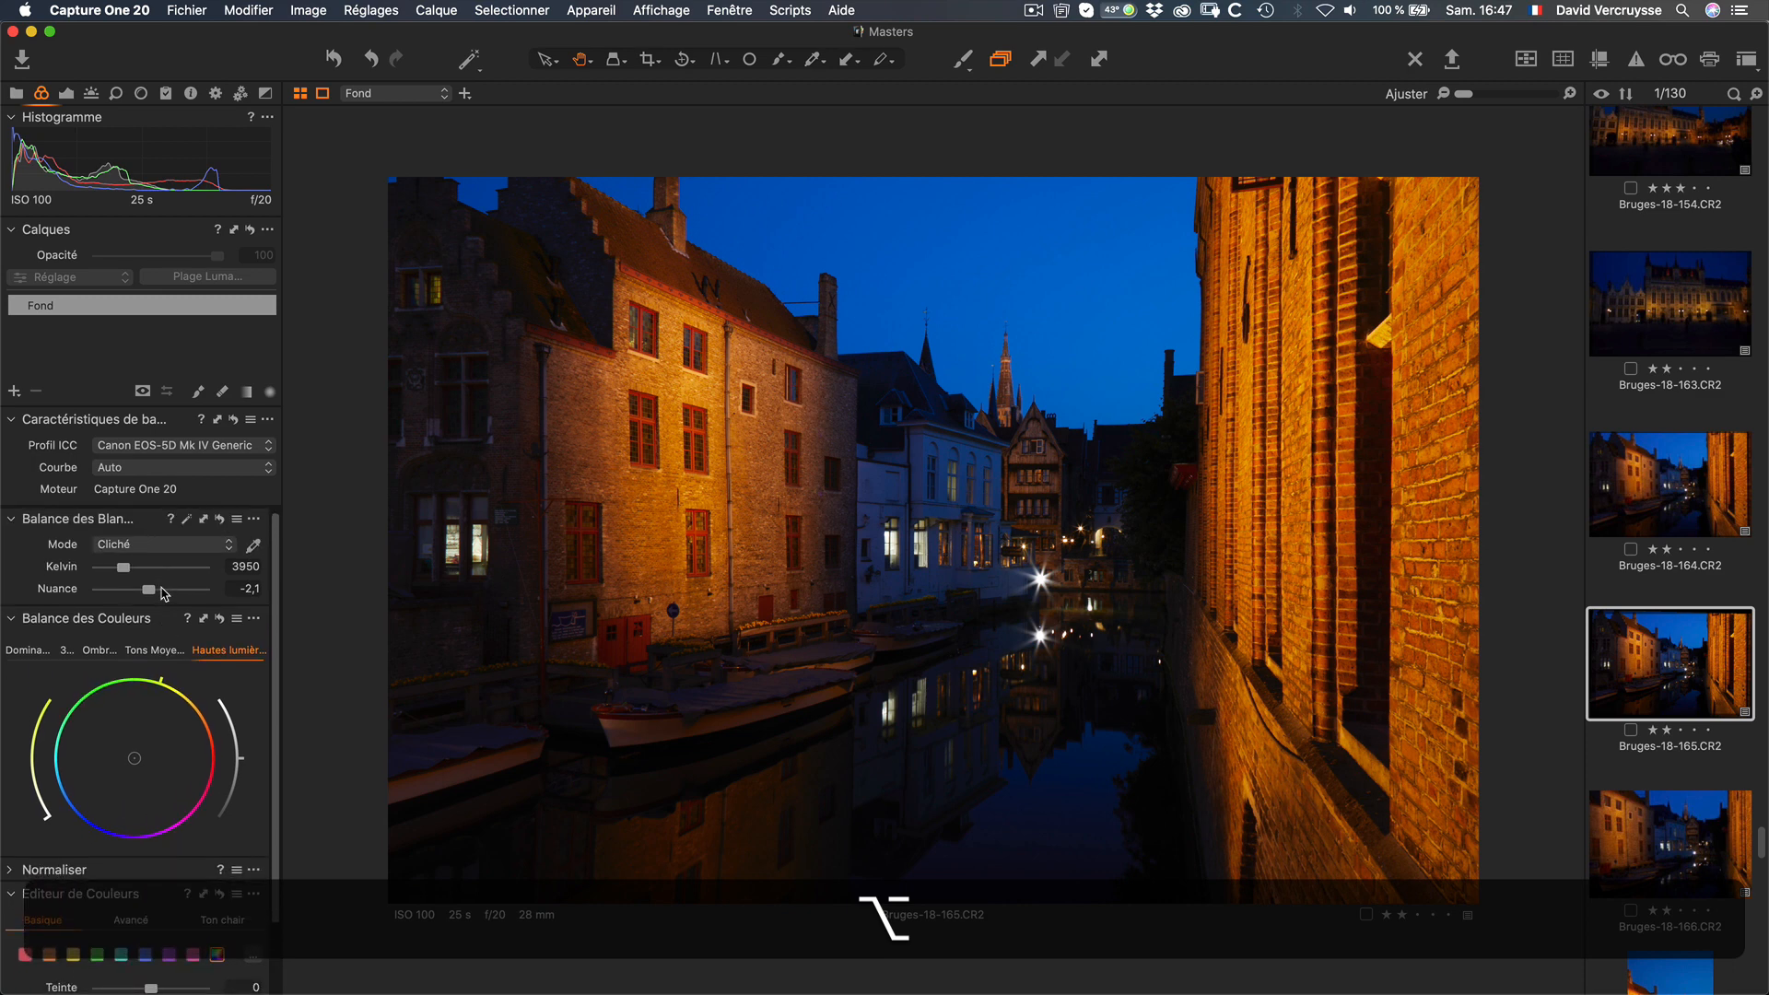
{"action": "scroll", "coordinate": [164, 594], "scroll_direction": "up", "scroll_amount": 3}
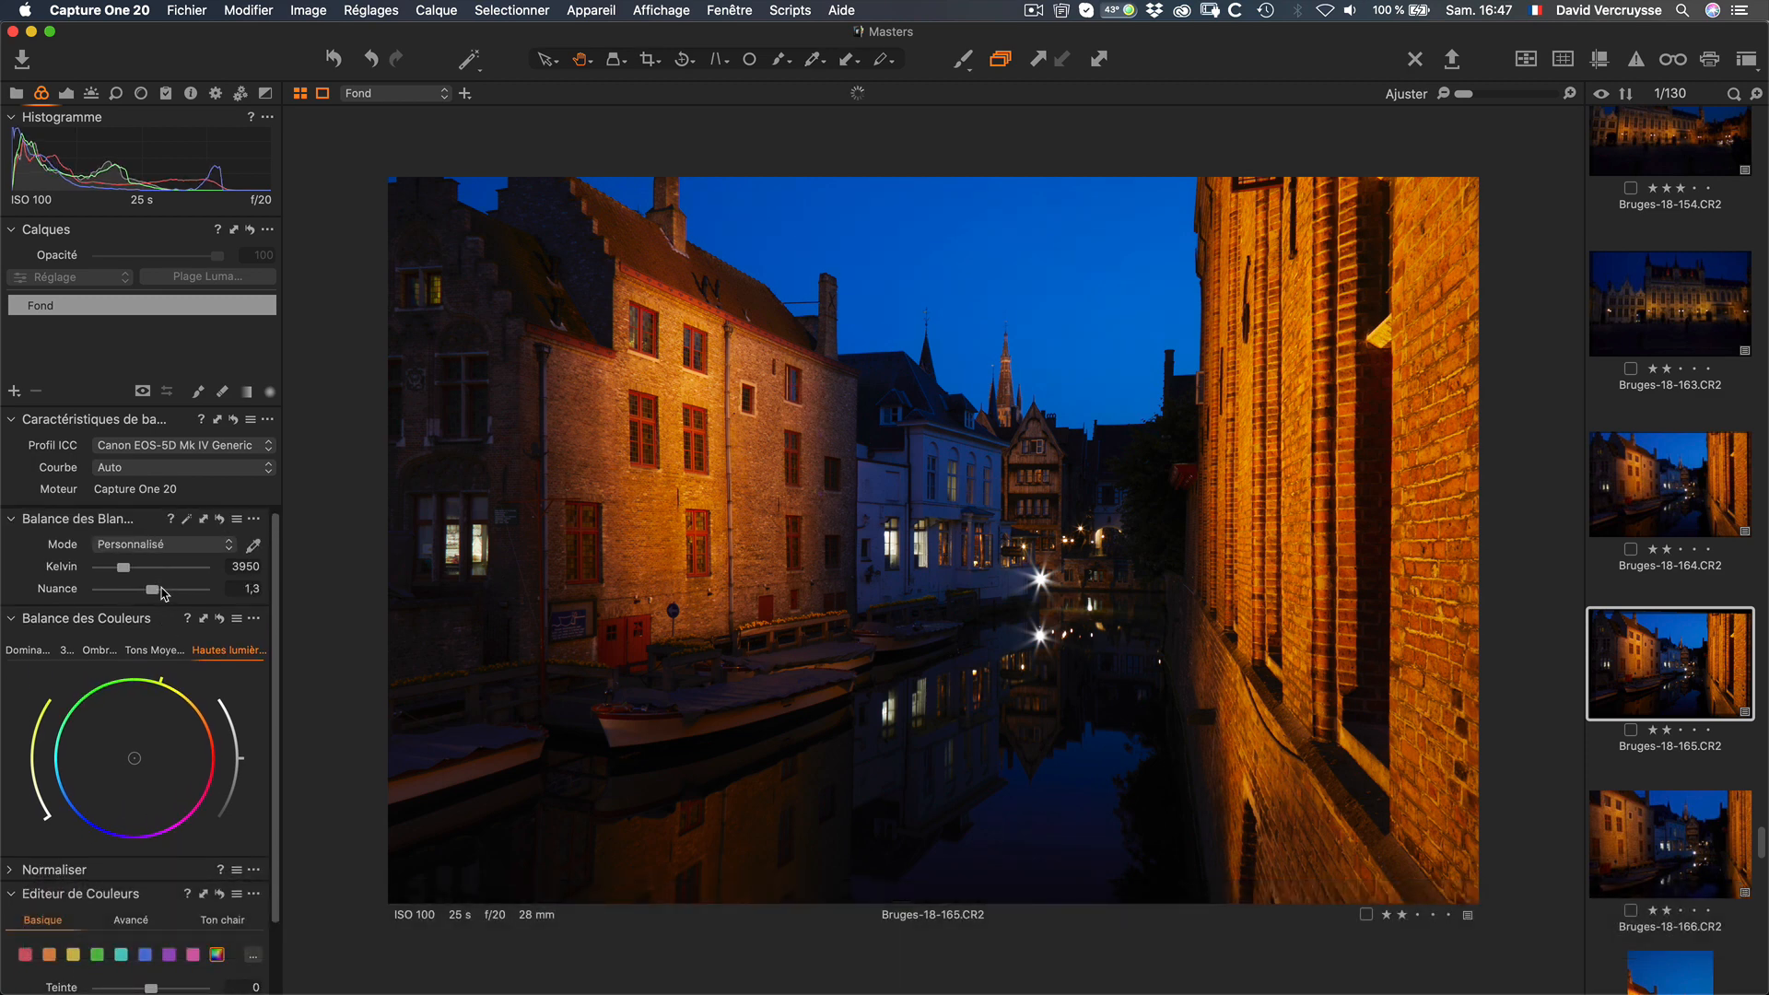
{"action": "key", "text": "super+z"}
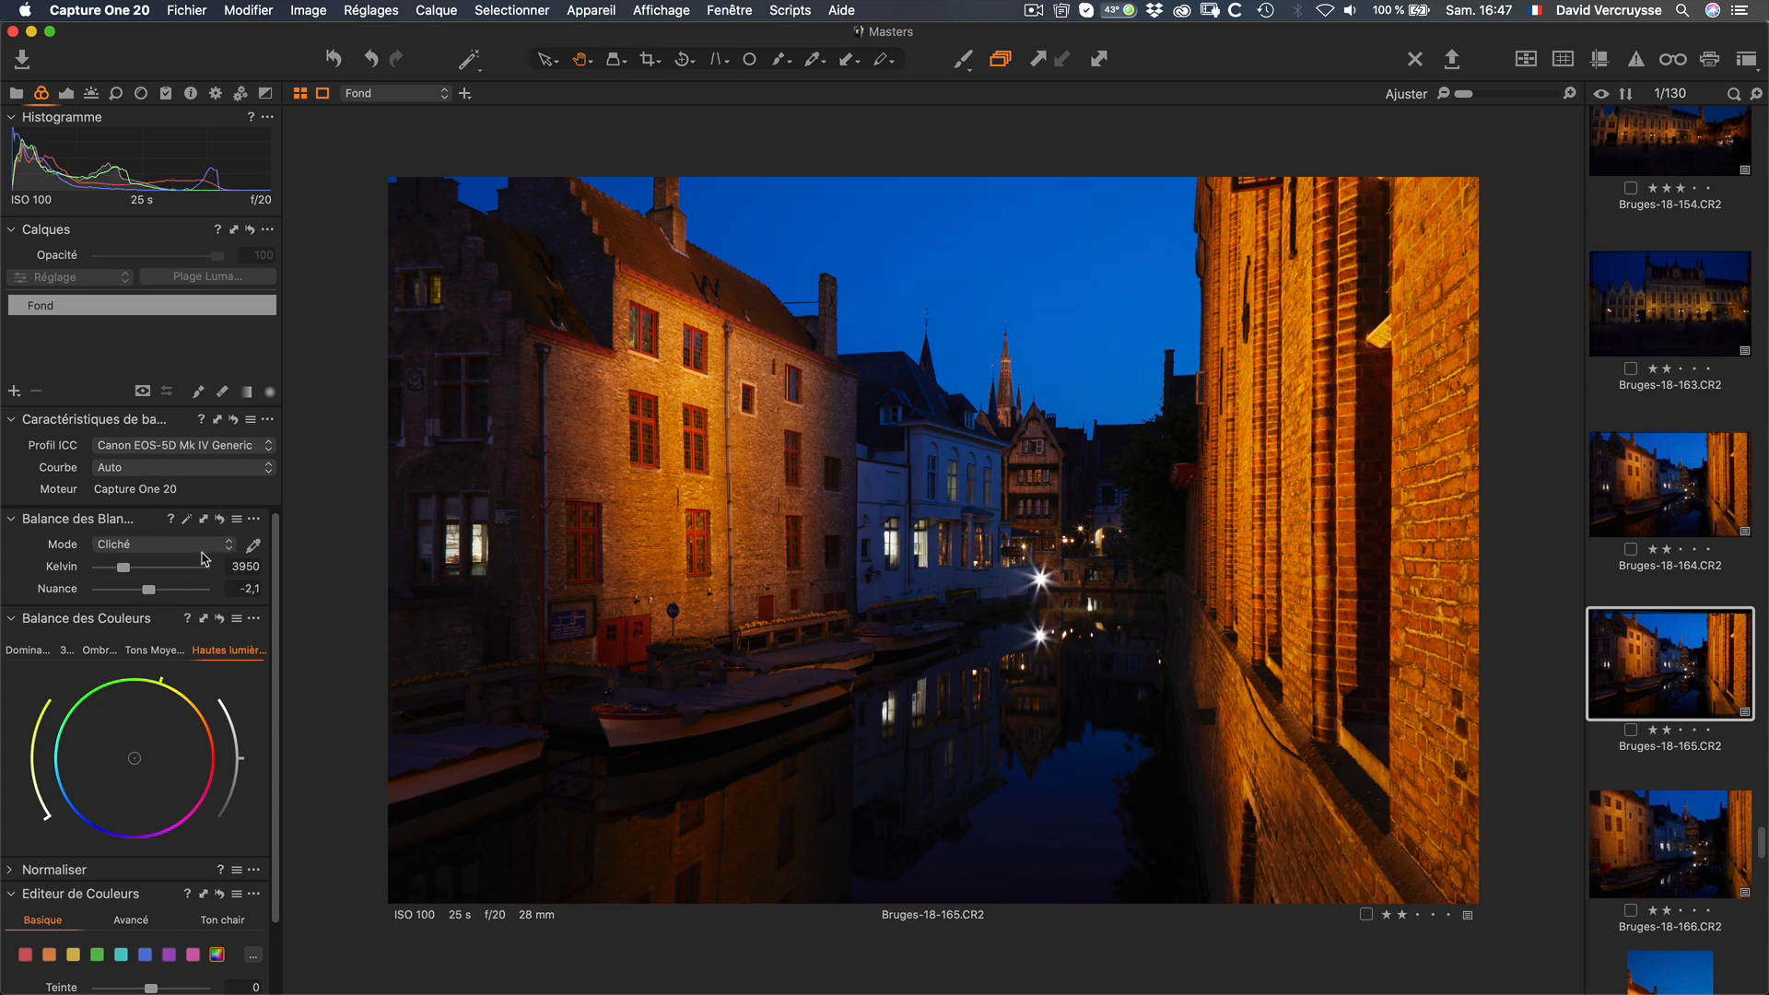
Step: Check the general preference that lets the scroll wheel change slider values, and close the preferences
{"action": "left_click", "coordinate": [103, 11]}
{"action": "left_click", "coordinate": [100, 60]}
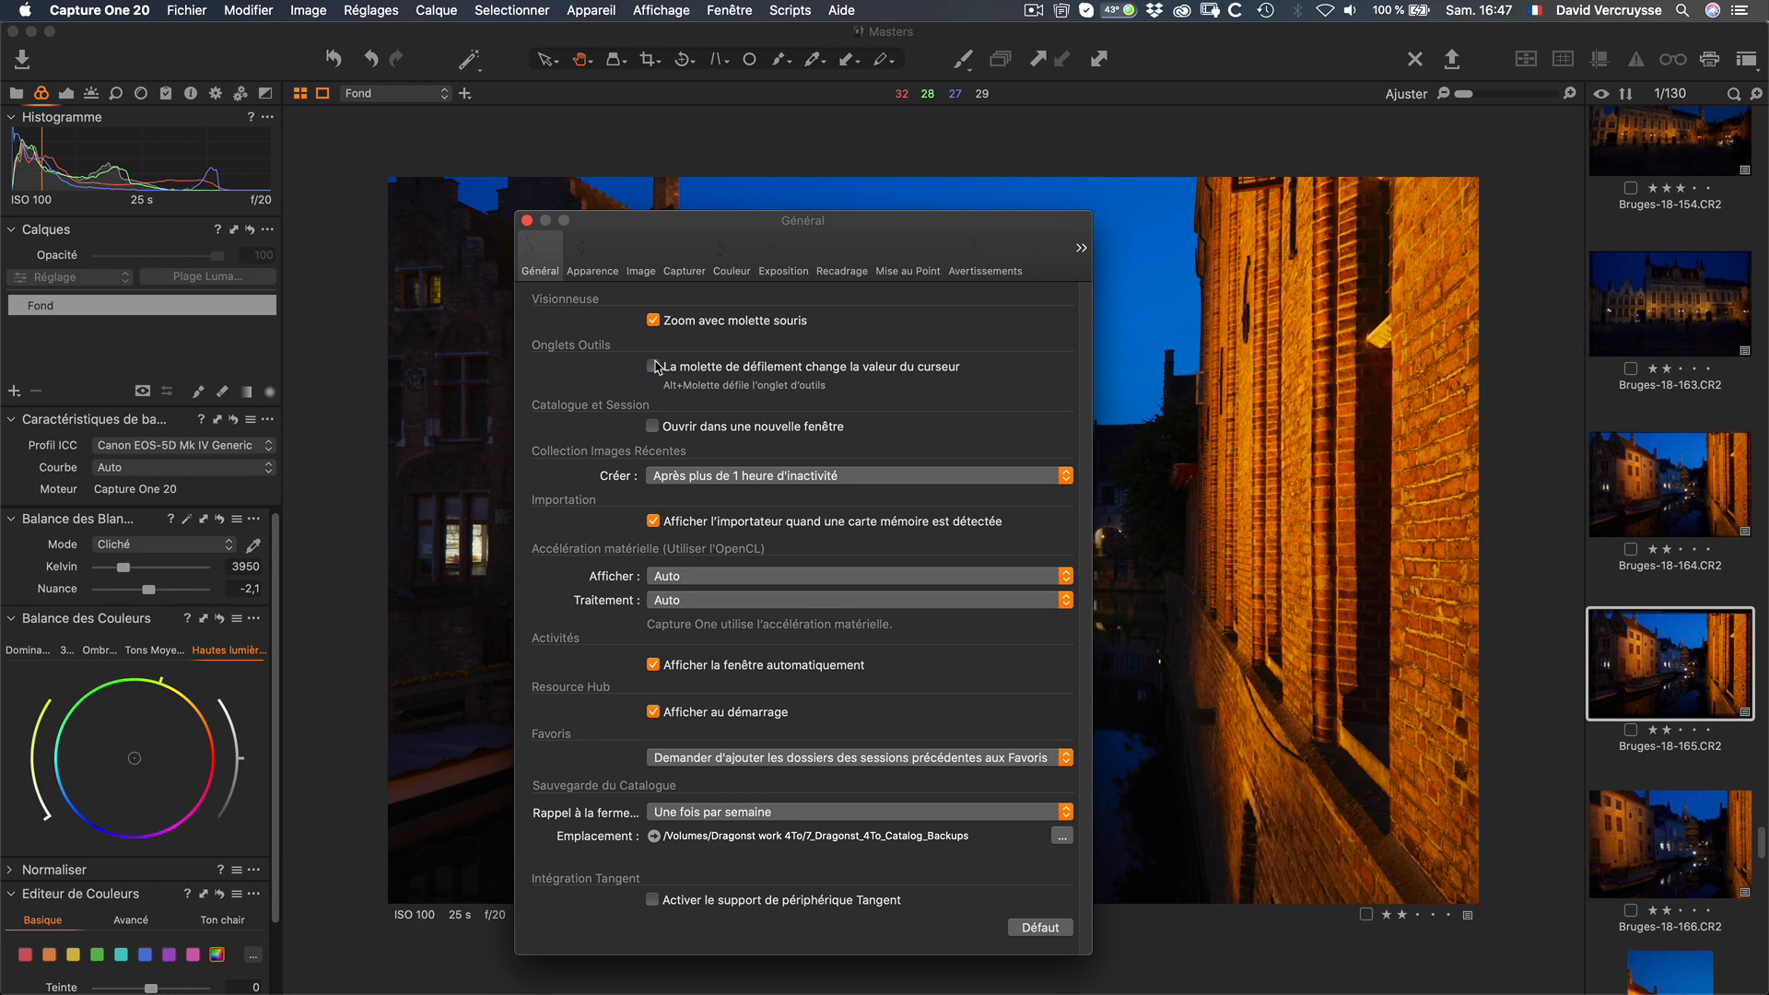
{"action": "left_click", "coordinate": [527, 221]}
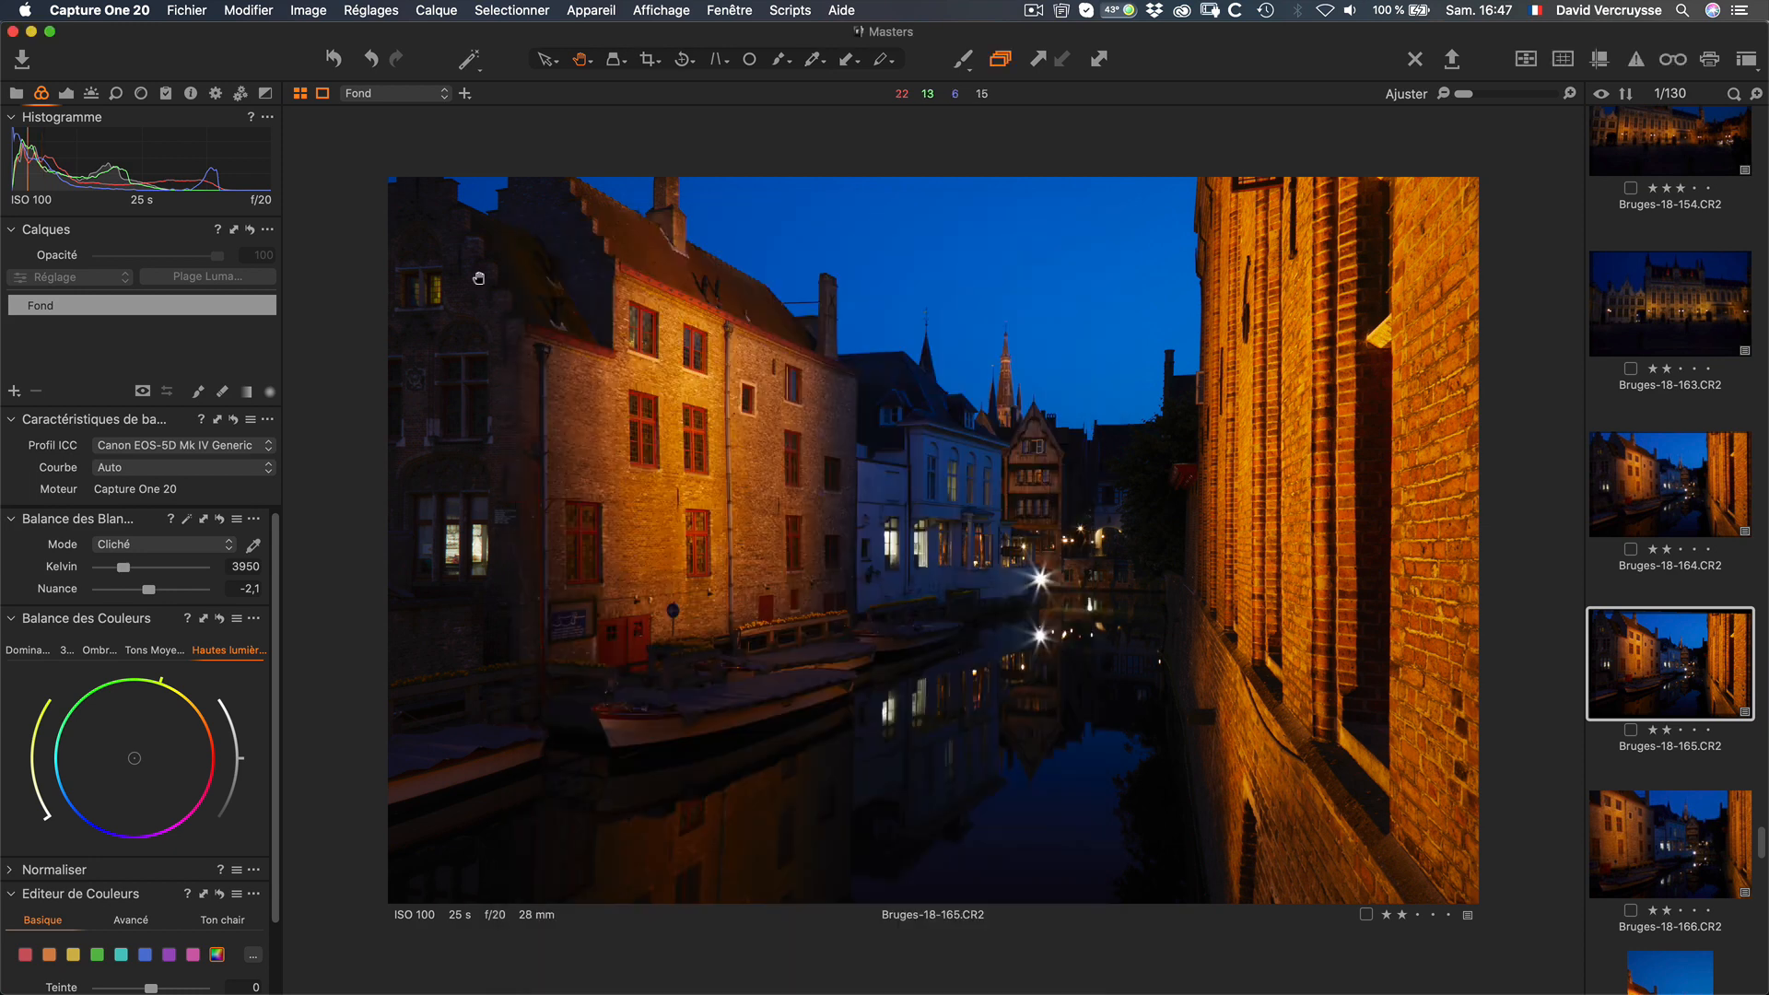
Step: Expand the Normaliser tool below Balance des Couleurs
{"action": "scroll", "coordinate": [114, 651], "scroll_direction": "down", "scroll_amount": 3}
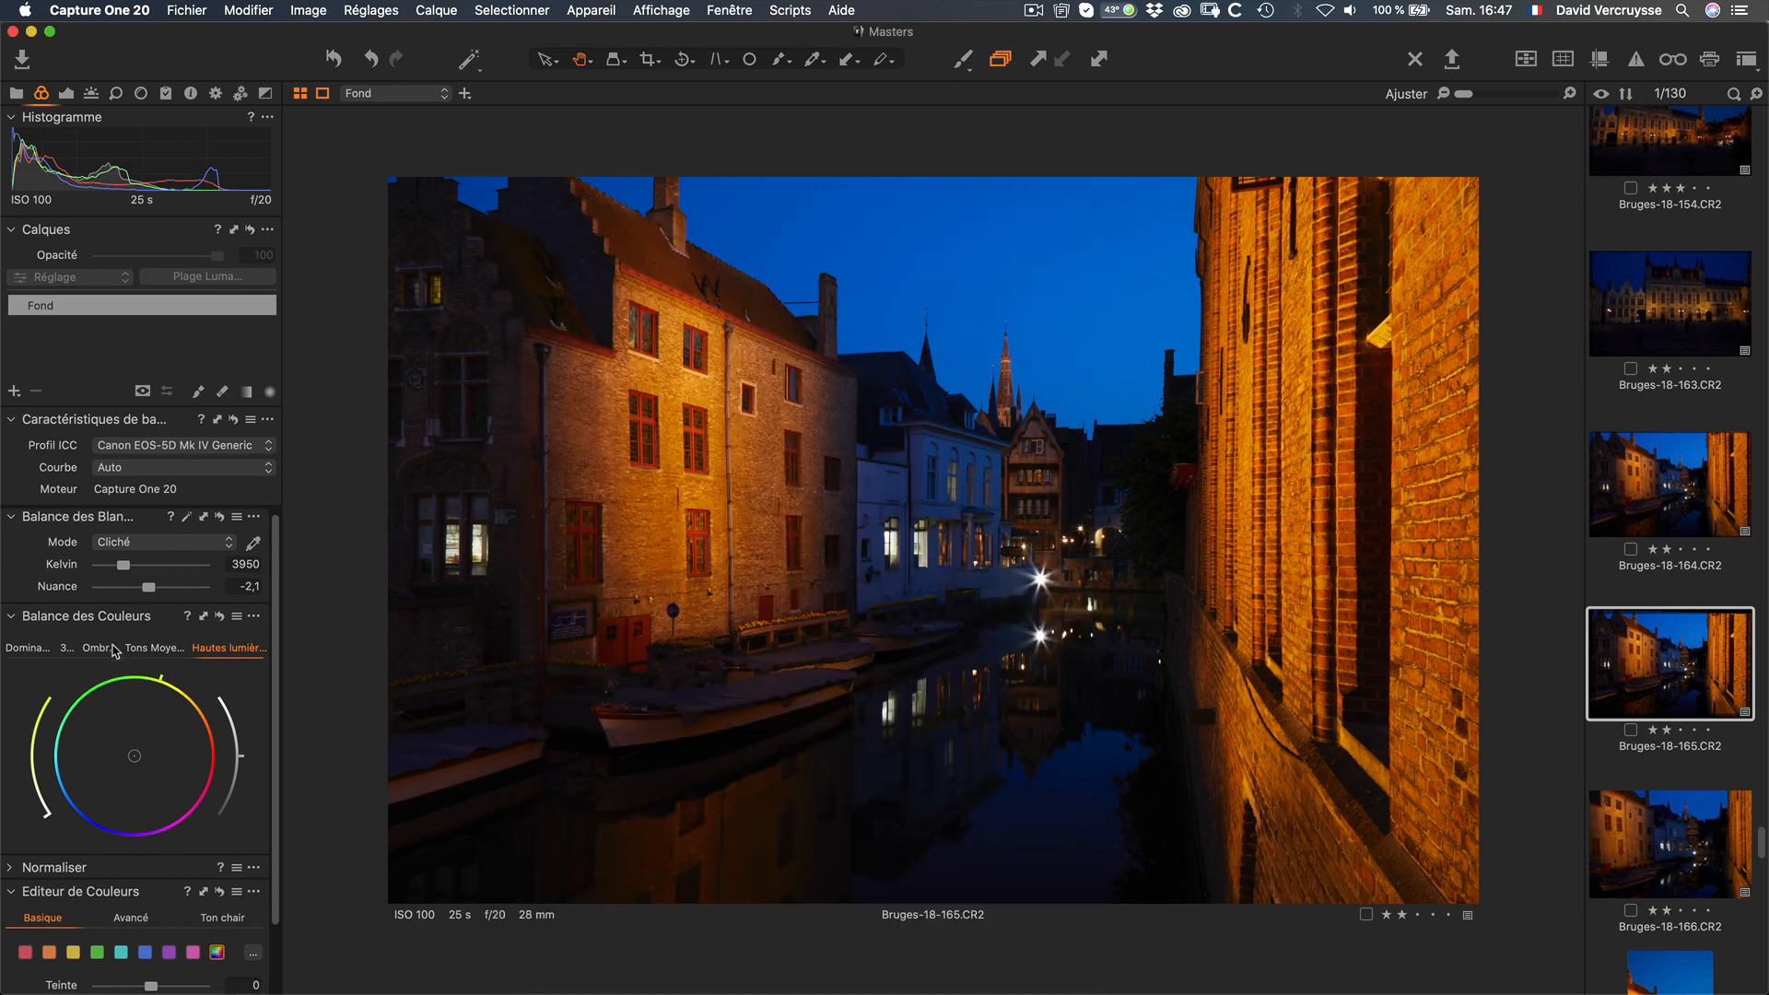
{"action": "scroll", "coordinate": [114, 651], "scroll_direction": "up", "scroll_amount": 2}
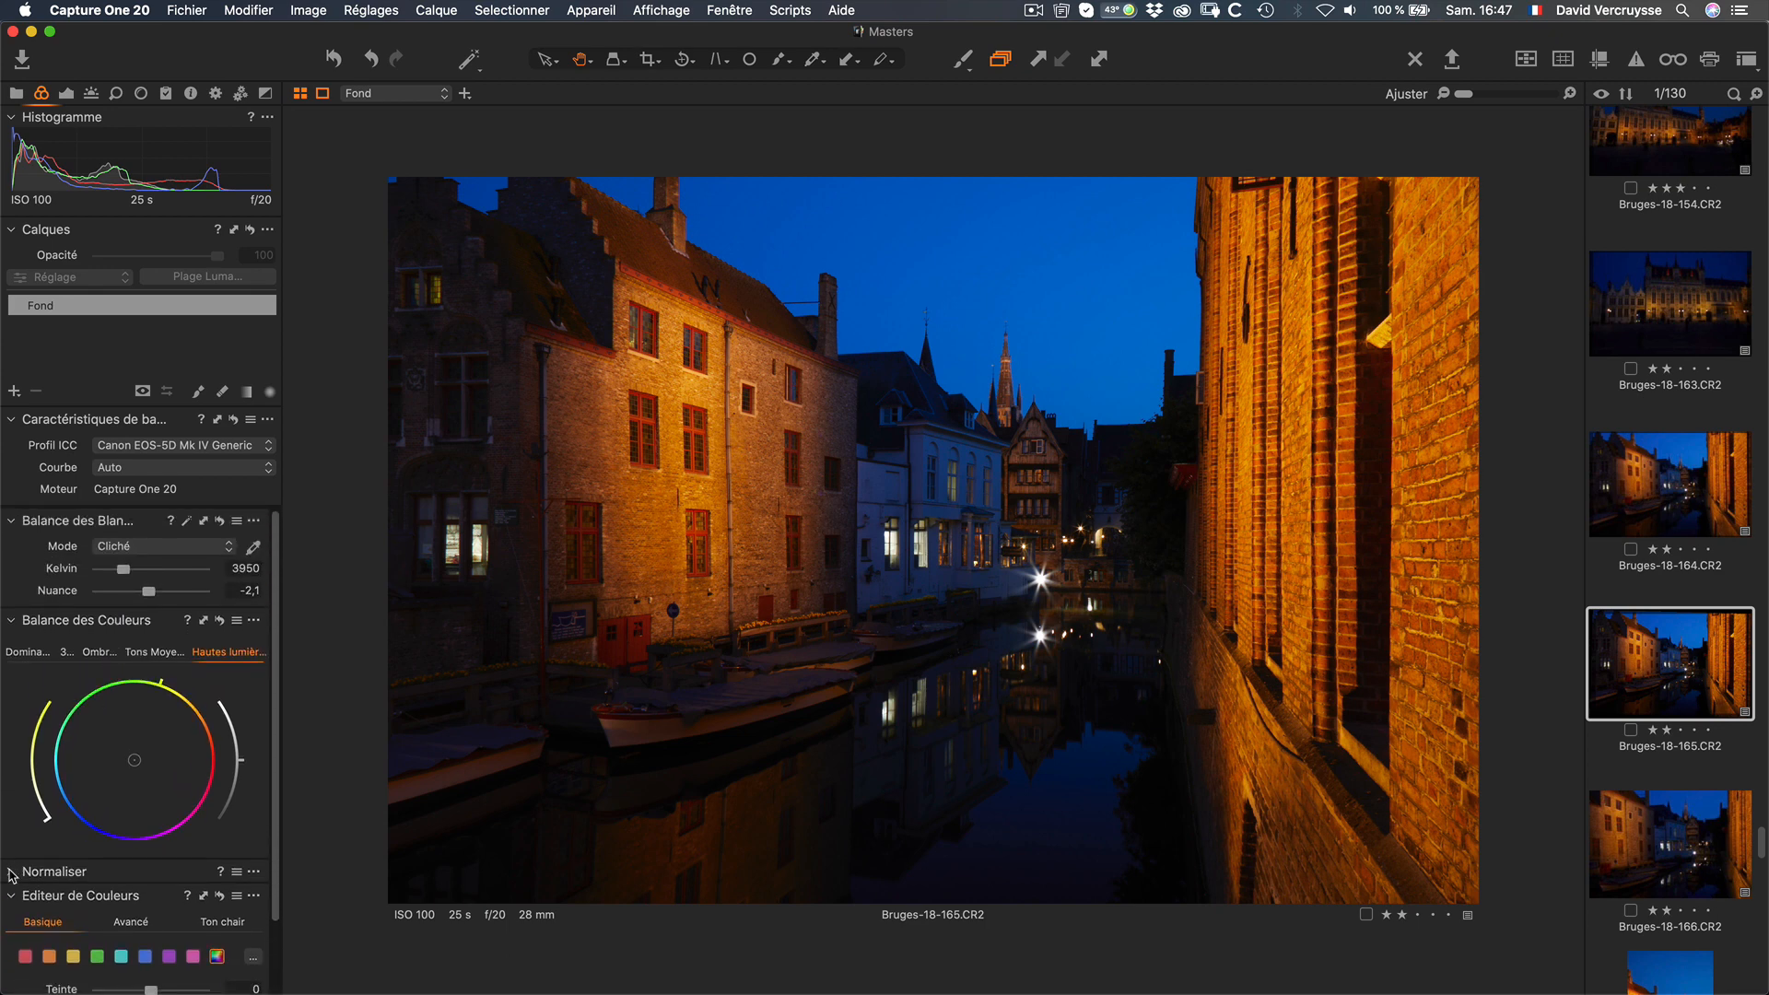
{"action": "left_click", "coordinate": [12, 872]}
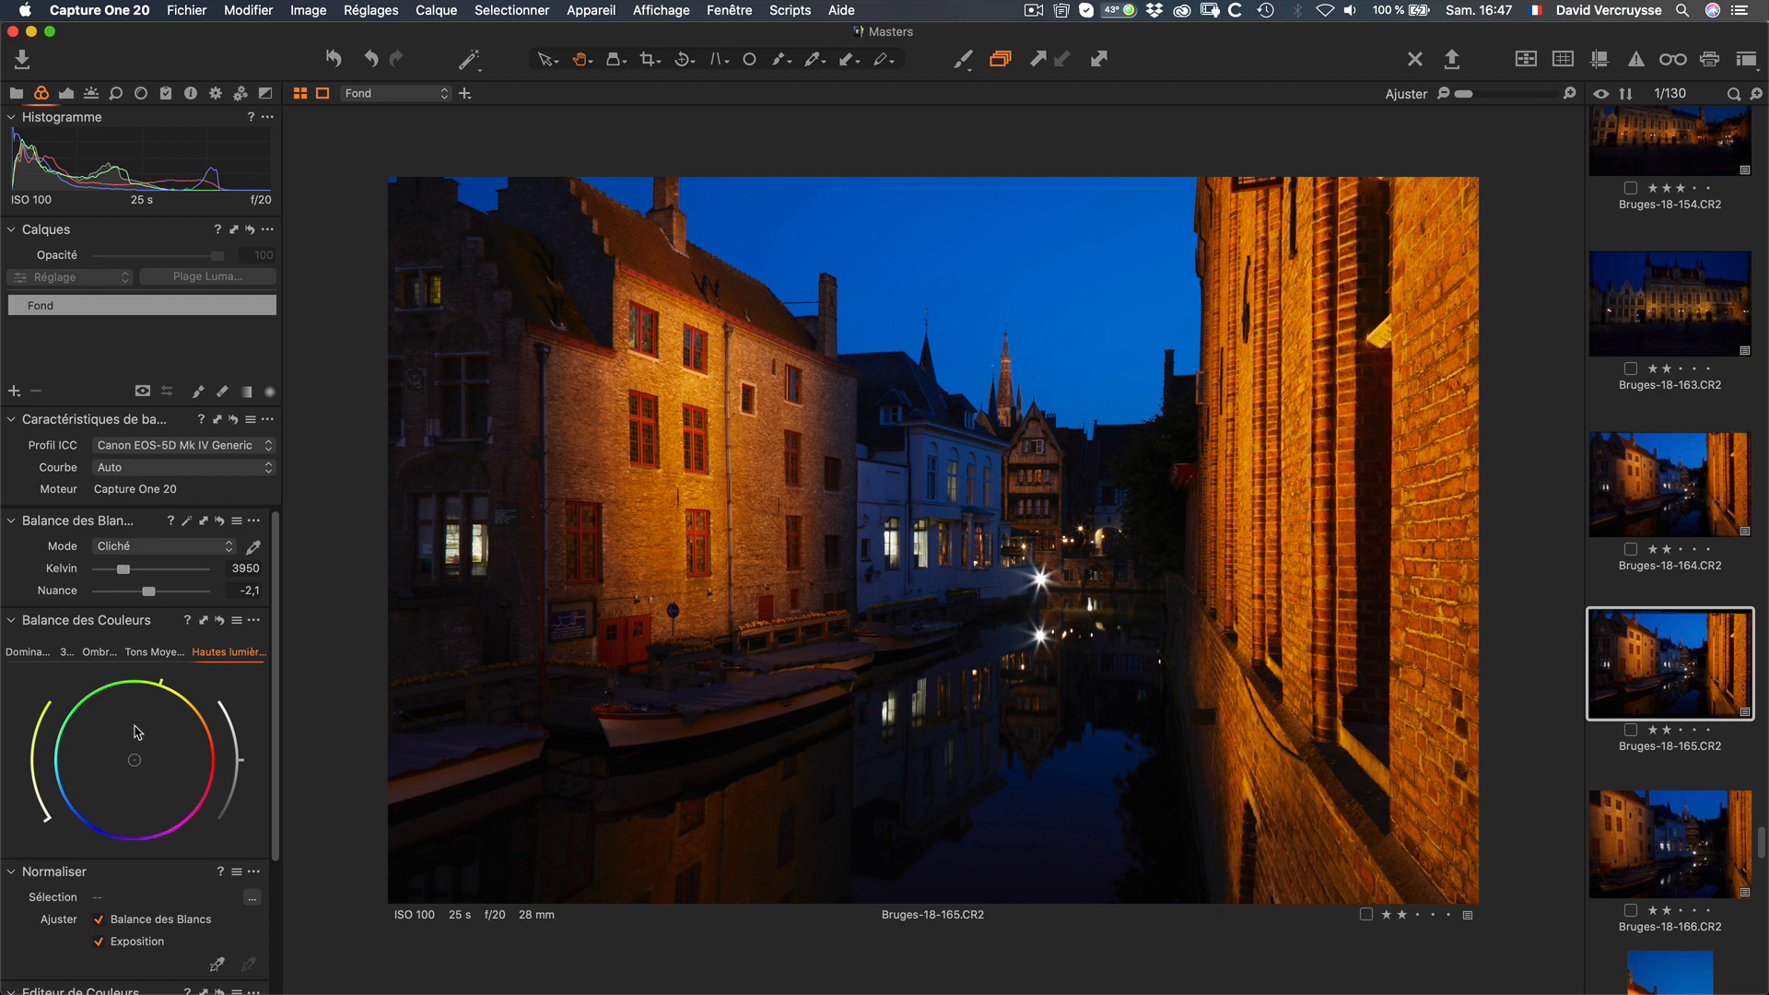
Step: Try changing the highlights hue on the Balance des Couleurs wheel and reset the tool
{"action": "key", "text": "alt"}
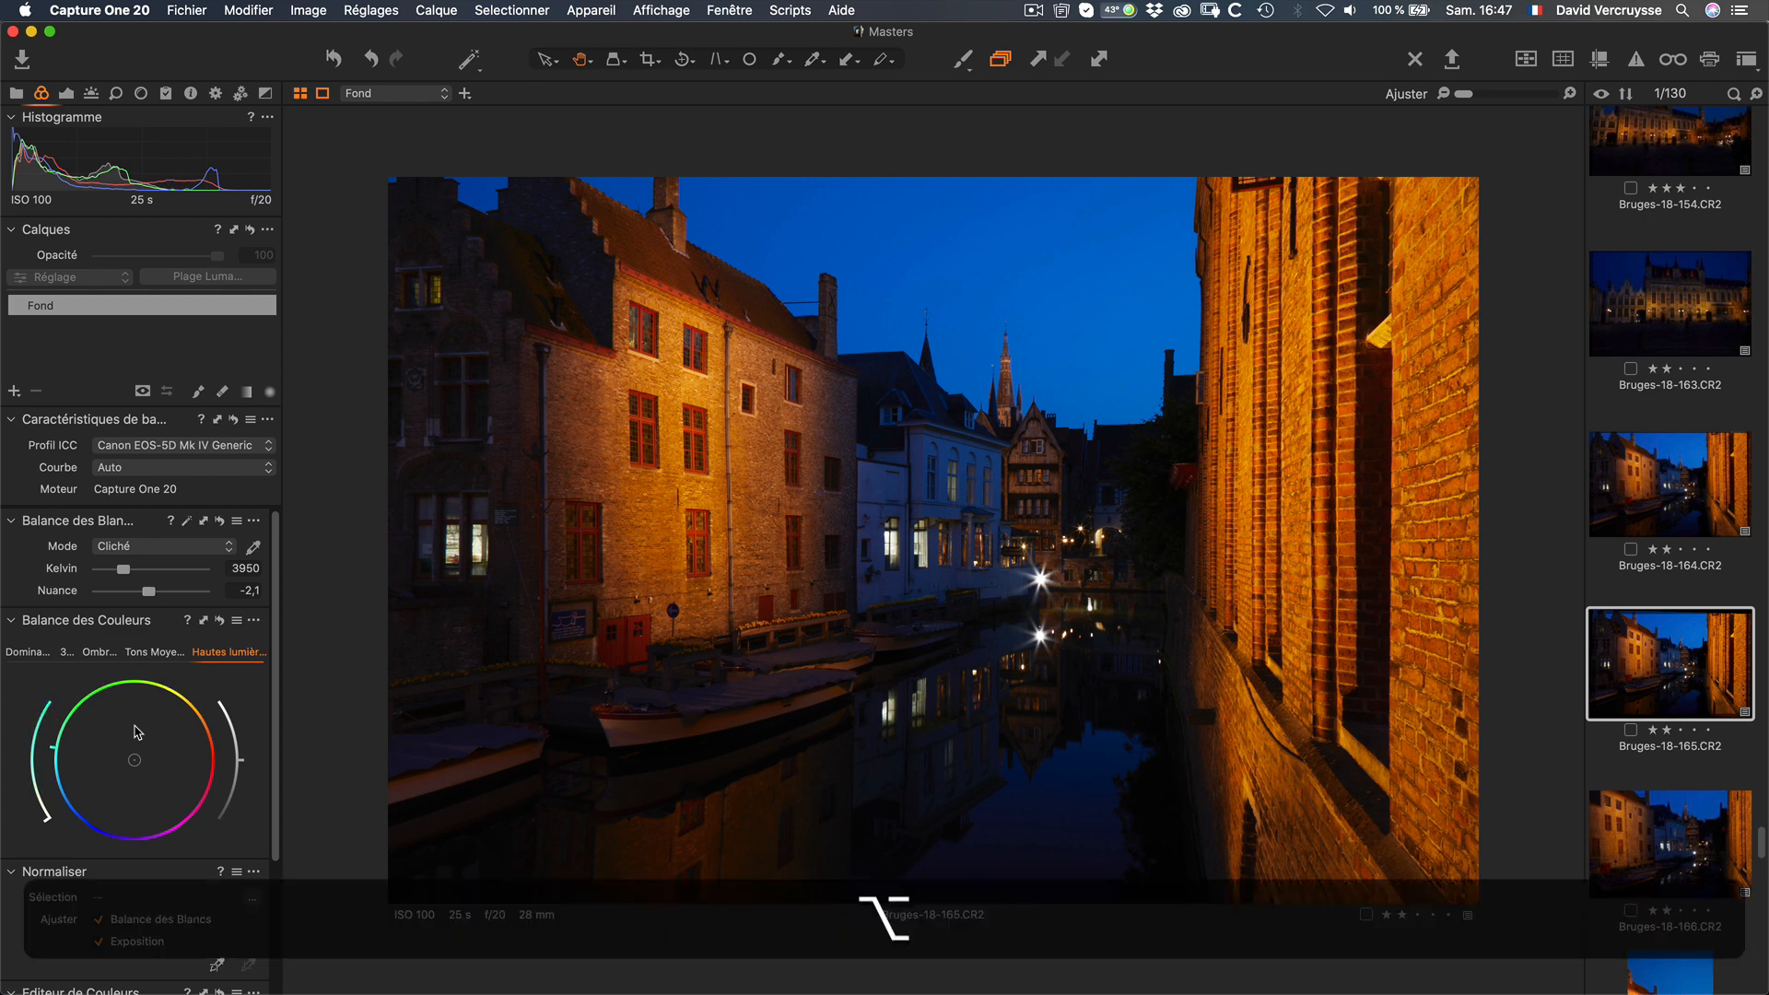
{"action": "scroll", "coordinate": [134, 733], "scroll_direction": "down", "scroll_amount": 3}
{"action": "scroll", "coordinate": [134, 732], "scroll_direction": "up", "scroll_amount": 5}
{"action": "scroll", "coordinate": [134, 732], "scroll_direction": "up", "scroll_amount": 5}
{"action": "scroll", "coordinate": [136, 733], "scroll_direction": "up", "scroll_amount": 3}
{"action": "scroll", "coordinate": [136, 732], "scroll_direction": "down", "scroll_amount": 3}
{"action": "left_click", "coordinate": [221, 621]}
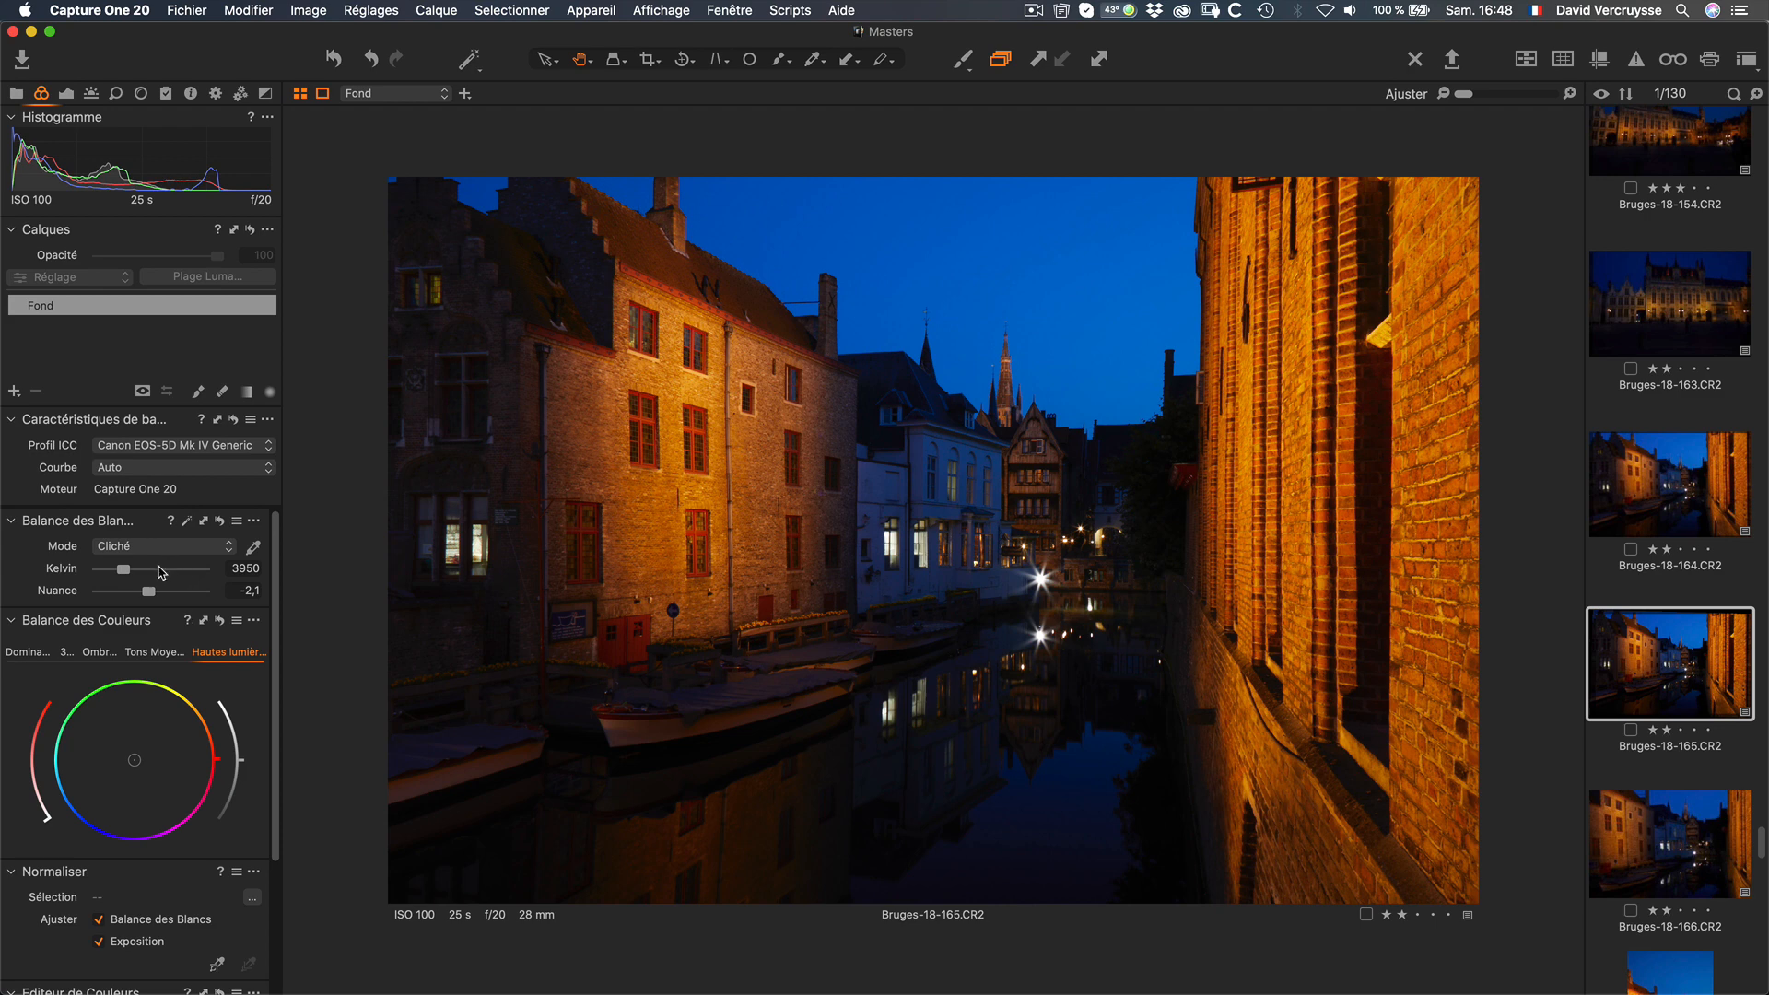
{"action": "scroll", "coordinate": [158, 571], "scroll_direction": "down", "scroll_amount": 5}
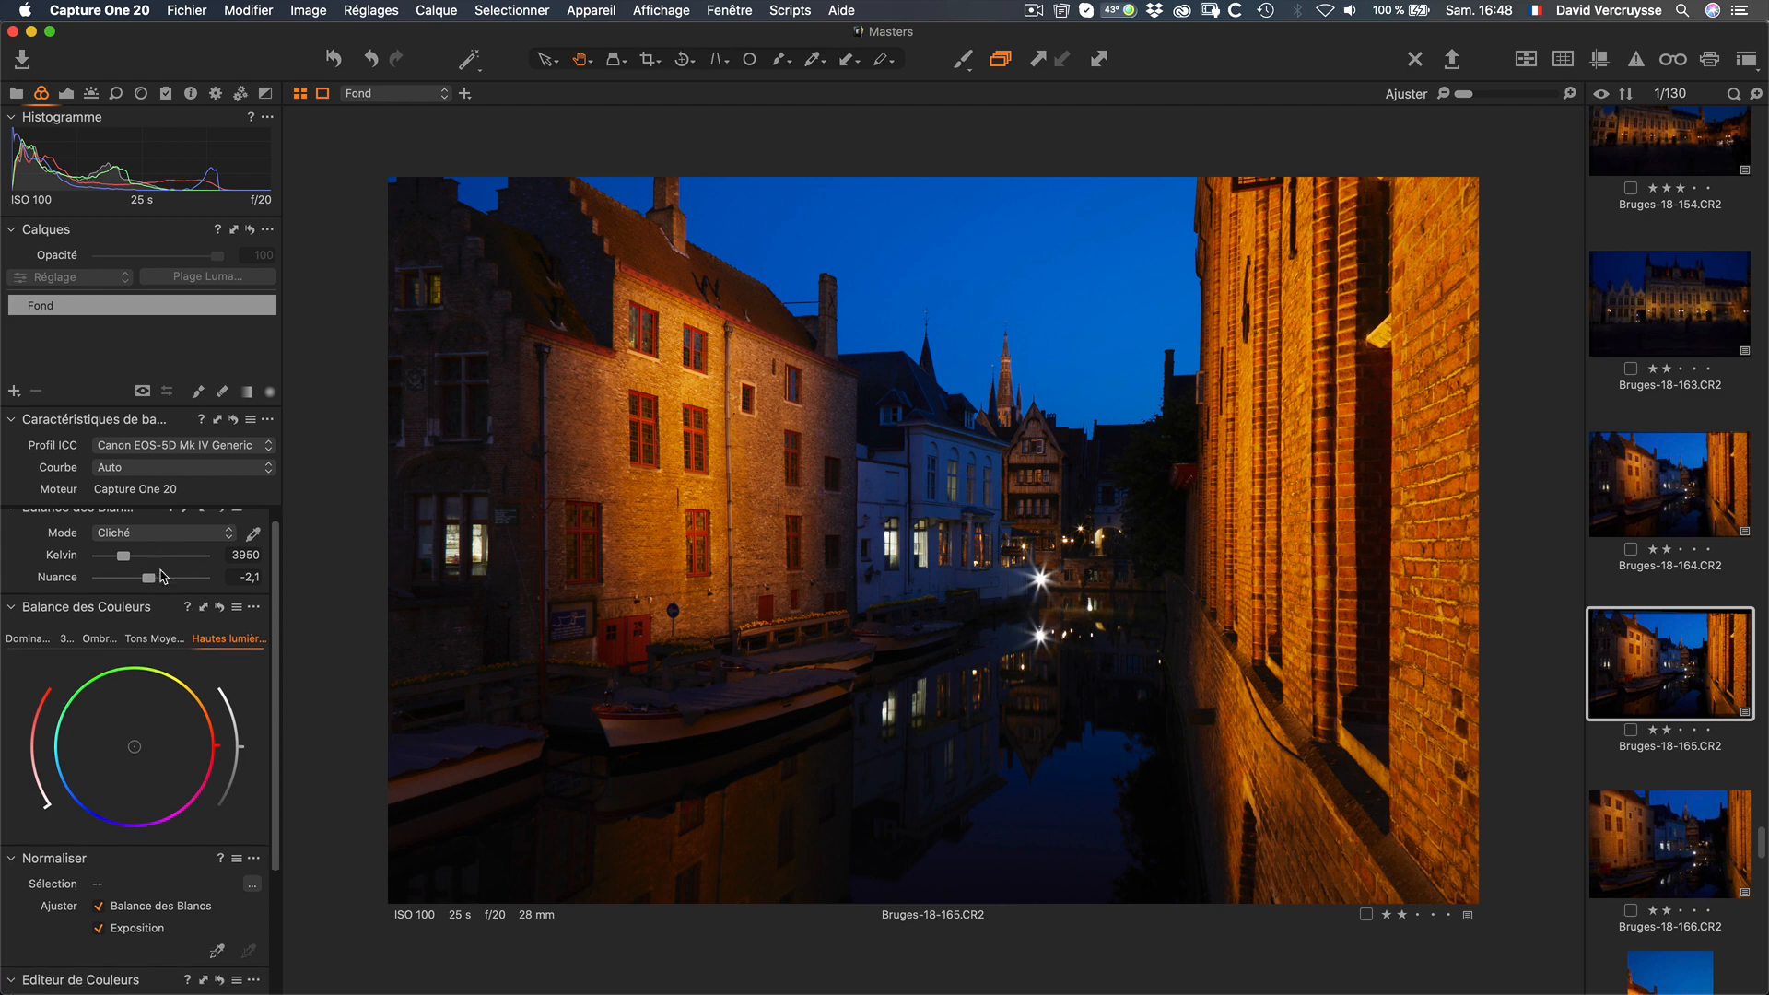
{"action": "scroll", "coordinate": [229, 622], "scroll_direction": "up", "scroll_amount": 5}
{"action": "scroll", "coordinate": [229, 622], "scroll_direction": "down", "scroll_amount": 5}
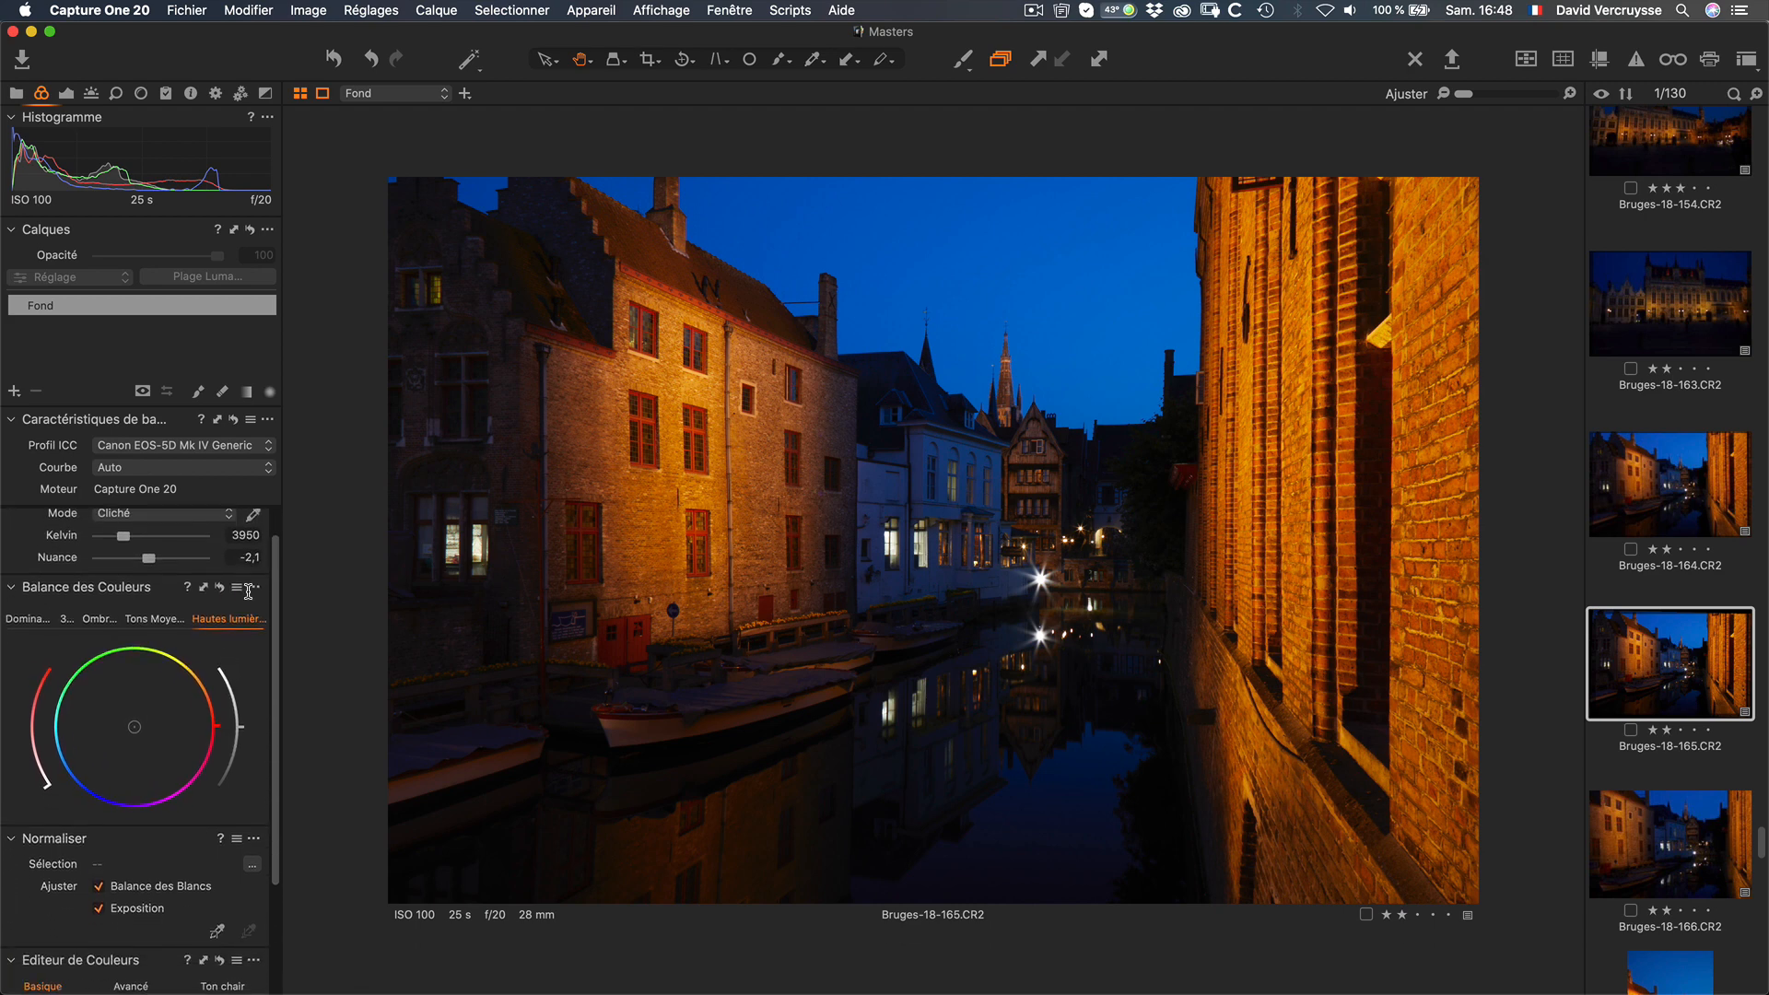
{"action": "scroll", "coordinate": [248, 590], "scroll_direction": "up", "scroll_amount": 5}
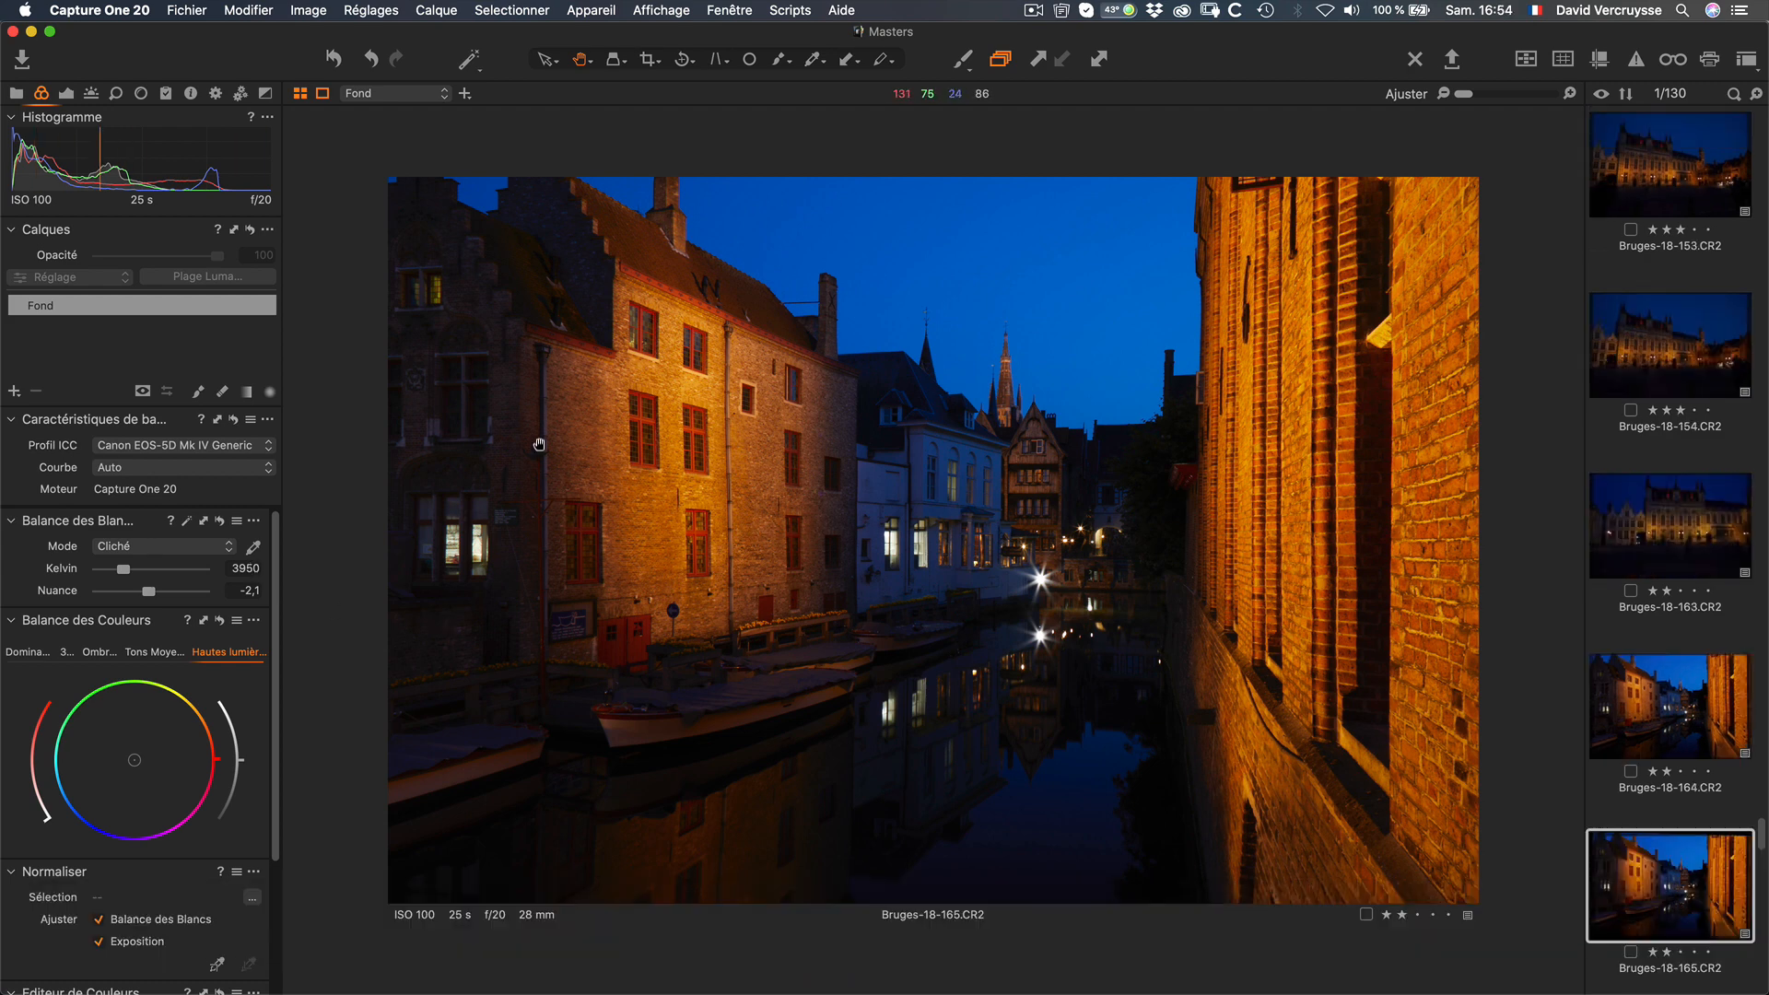
Step: In the exposure tools, set the High Dynamic Range highlights to -1 and expand the Niveaux tool
{"action": "left_click", "coordinate": [67, 95]}
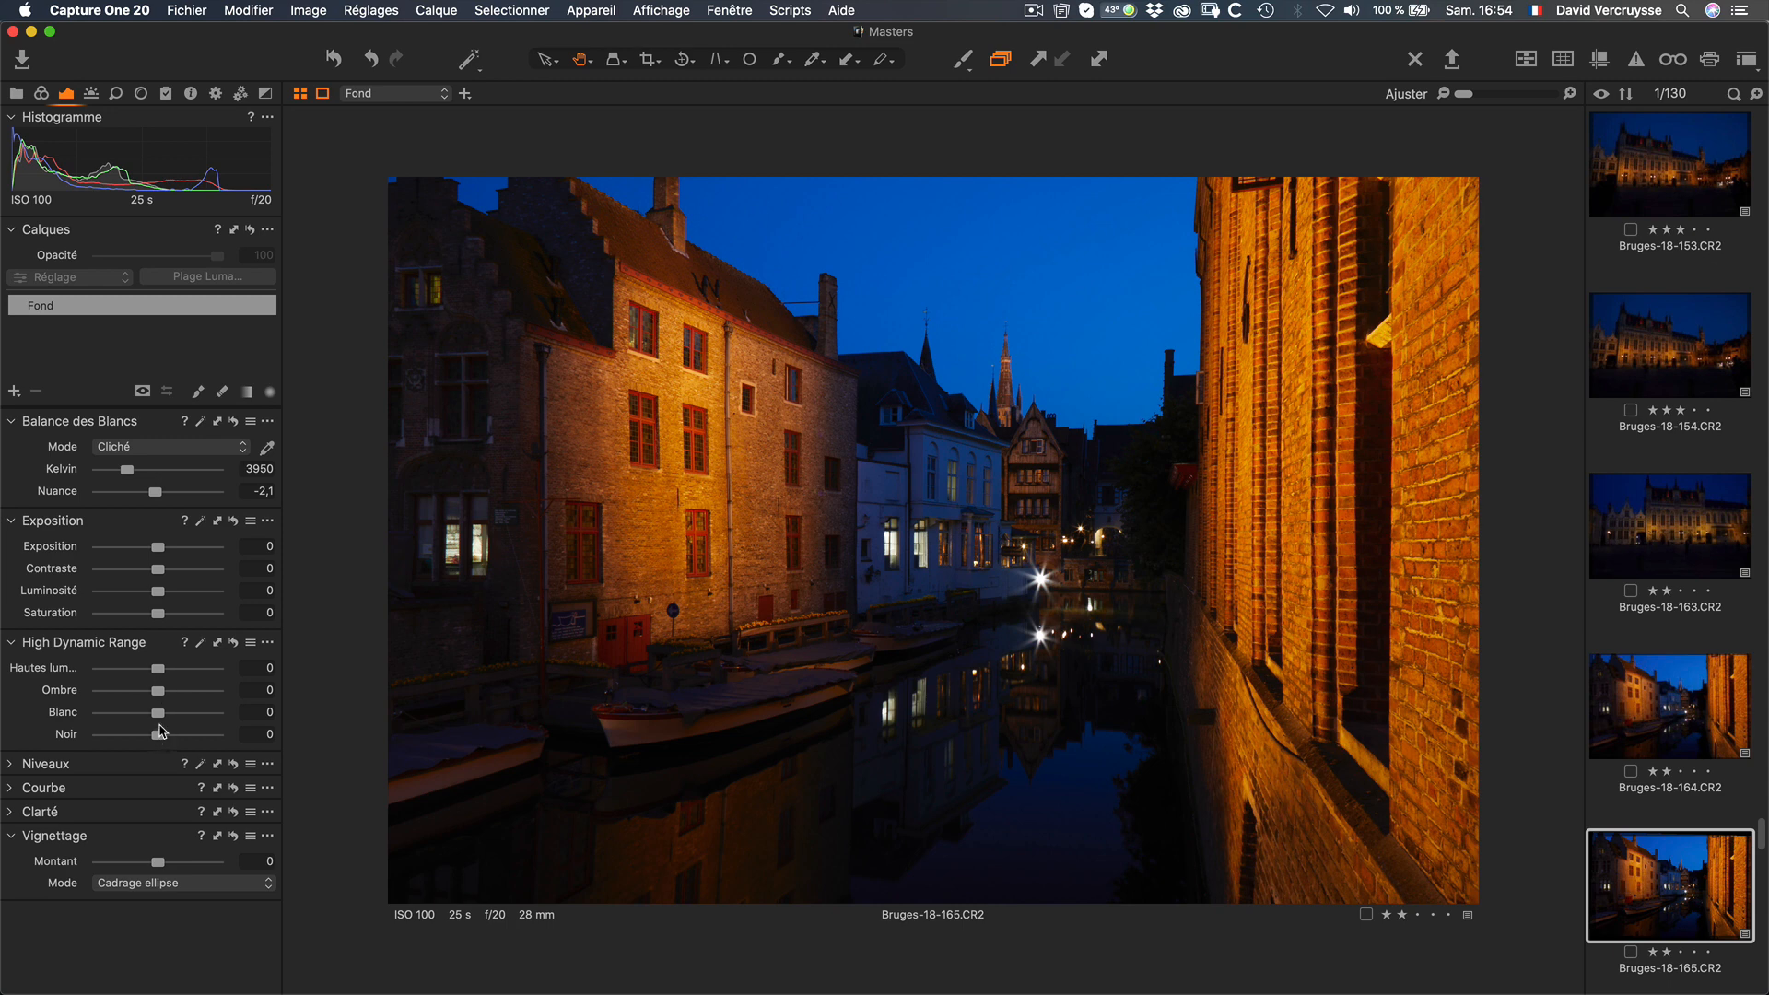
{"action": "mouse_move", "coordinate": [158, 674]}
{"action": "left_mouse_down"}
{"action": "mouse_move", "coordinate": [218, 667]}
{"action": "mouse_move", "coordinate": [118, 664]}
{"action": "mouse_move", "coordinate": [157, 670]}
{"action": "left_mouse_up"}
{"action": "double_click", "coordinate": [153, 670]}
{"action": "left_click", "coordinate": [12, 765]}
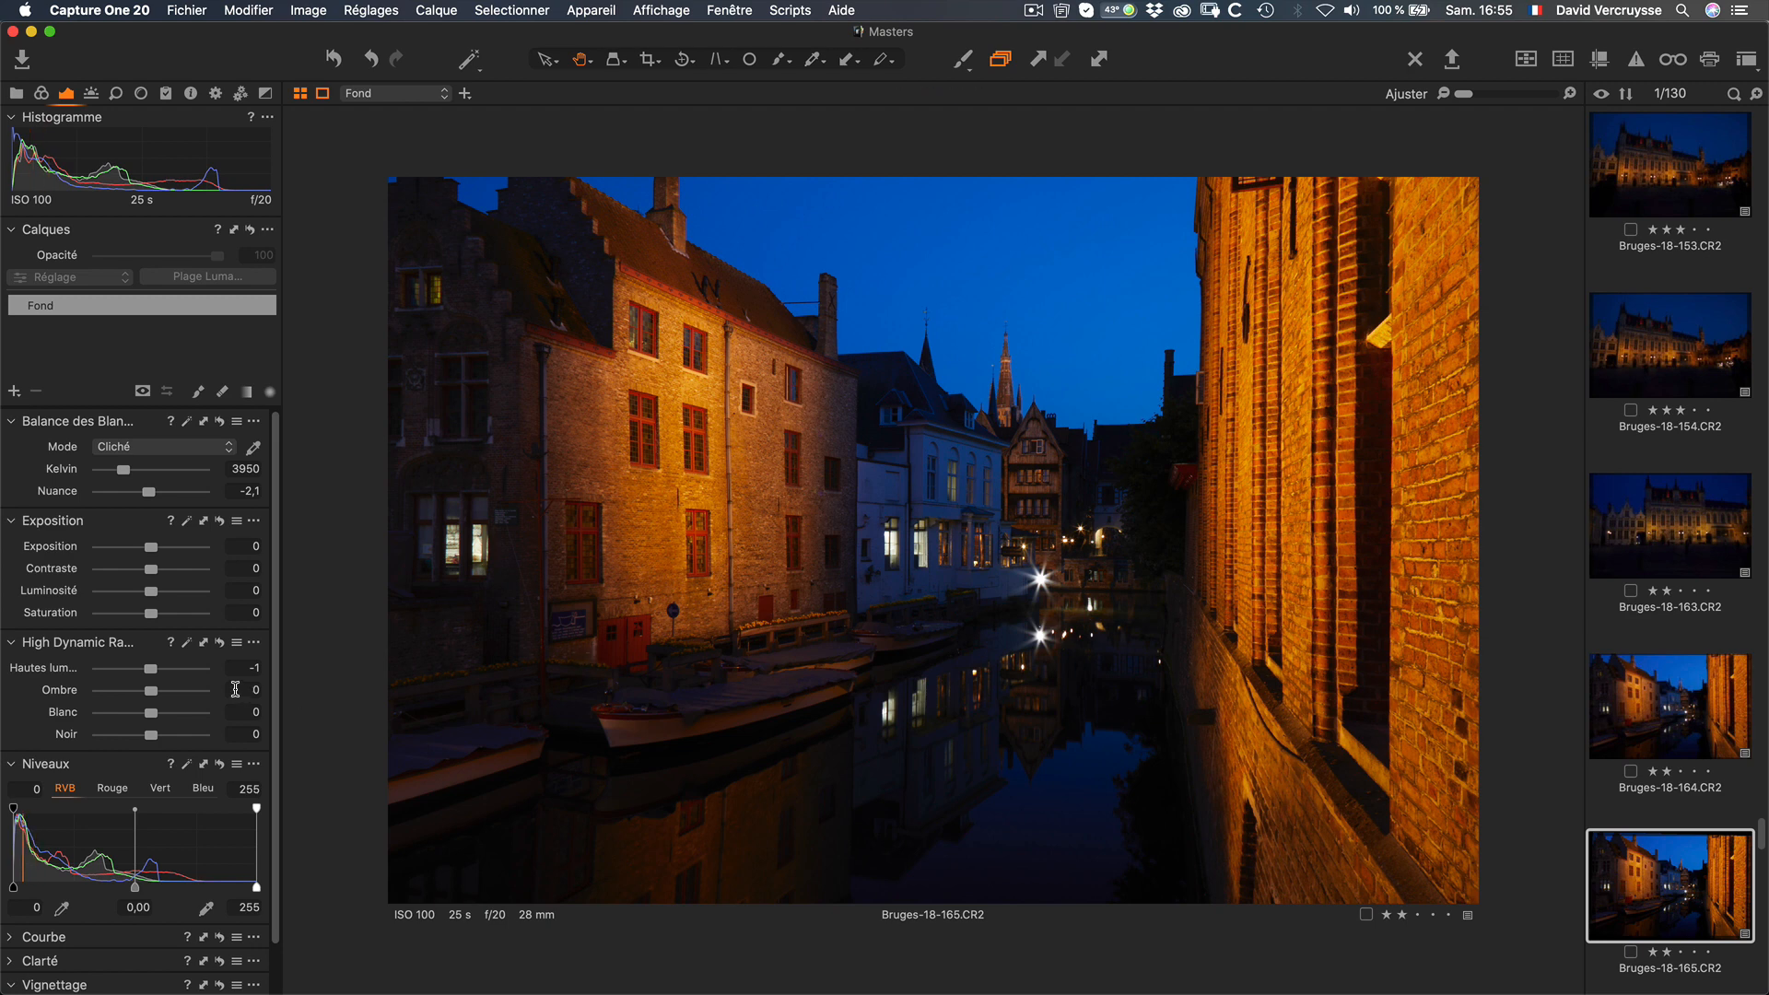
Step: Open Bruges-18-189.CR2 from the image browser in the viewer and auto-adjust its levels
{"action": "key", "text": "alt+super+v"}
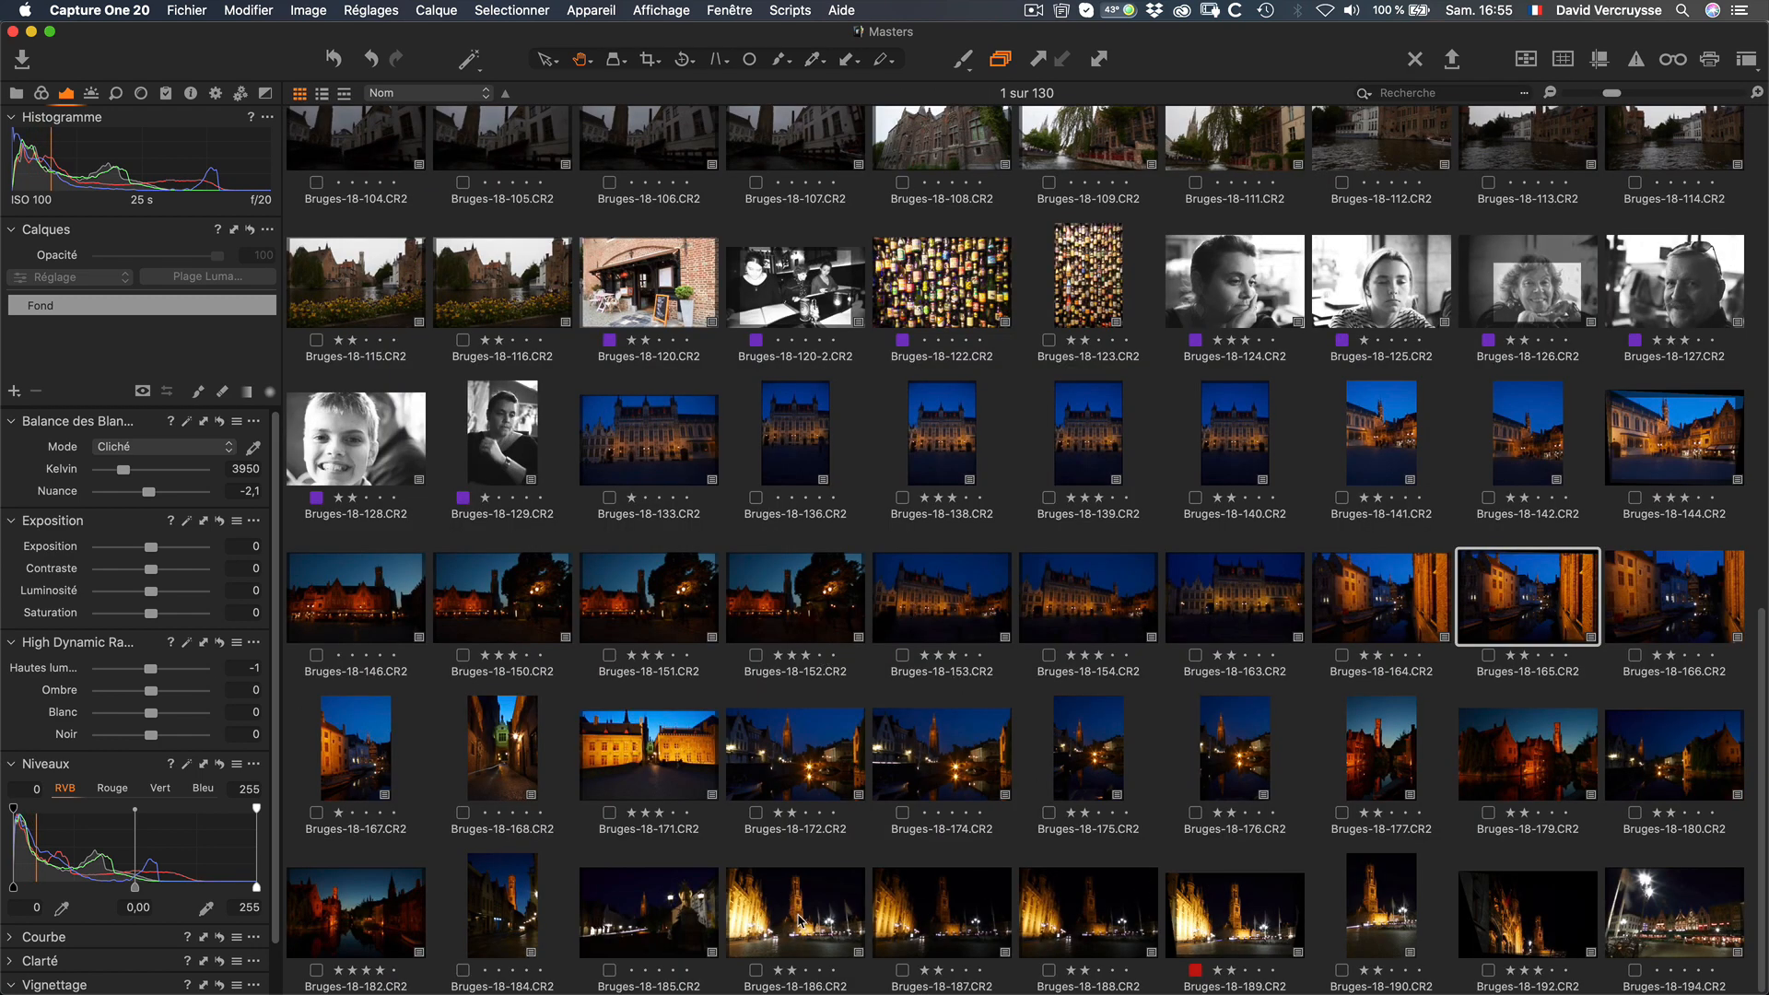
{"action": "left_click", "coordinate": [1232, 919]}
{"action": "double_click", "coordinate": [1219, 893]}
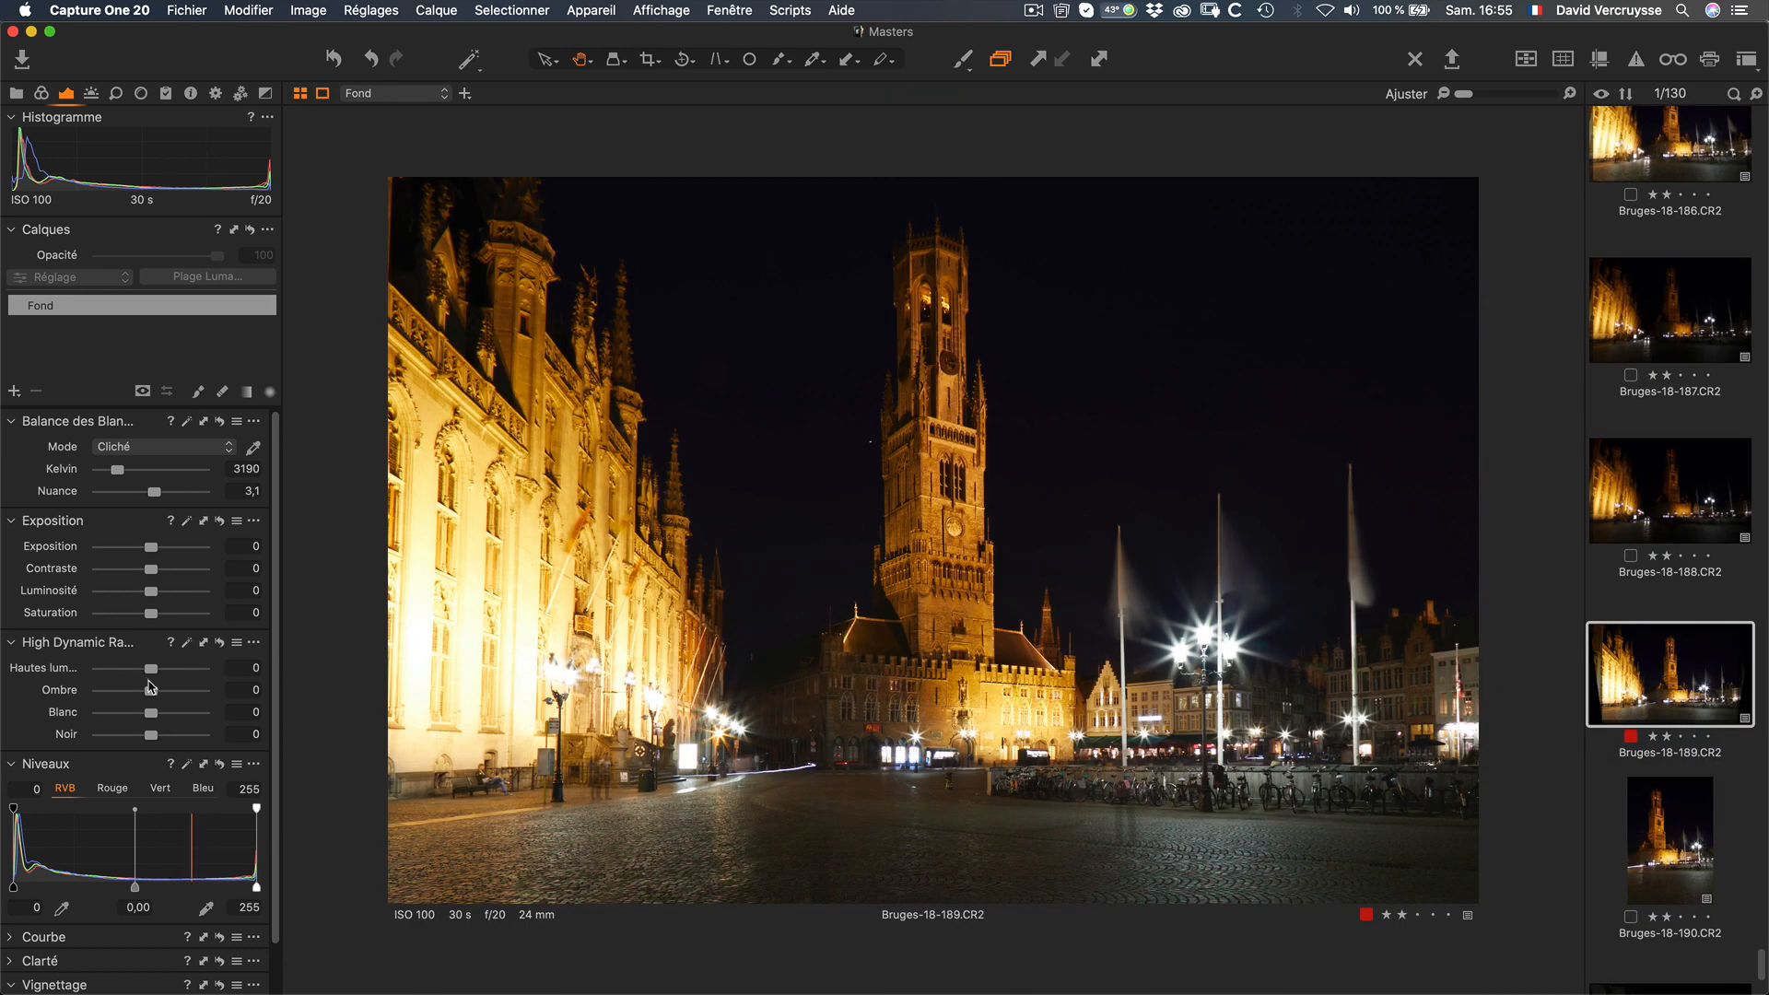
{"action": "left_click", "coordinate": [188, 764]}
Step: Try High Dynamic Range highlights at -100 with Blanc at 49 and -6, and reset the tool
{"action": "left_click_drag", "start_coordinate": [156, 672], "coordinate": [193, 670]}
{"action": "left_click_drag", "start_coordinate": [196, 670], "coordinate": [94, 661]}
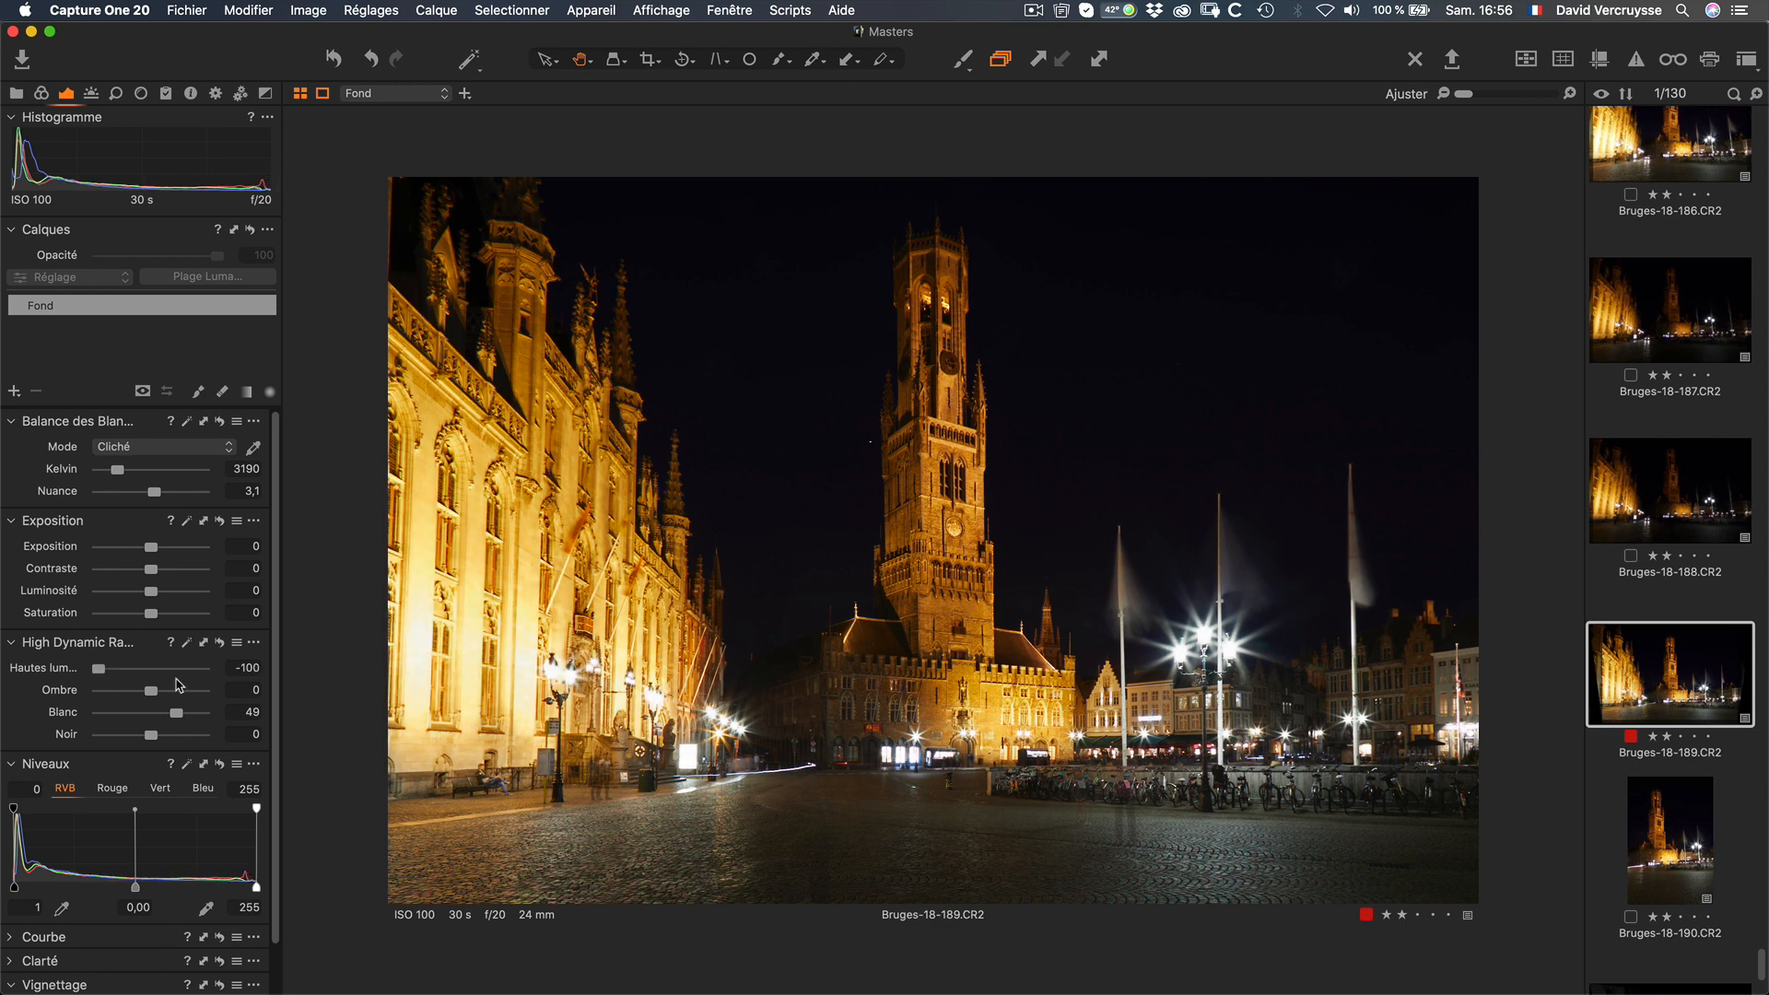
{"action": "mouse_move", "coordinate": [179, 719]}
{"action": "left_mouse_down"}
{"action": "mouse_move", "coordinate": [195, 715]}
{"action": "mouse_move", "coordinate": [148, 705]}
{"action": "left_mouse_up"}
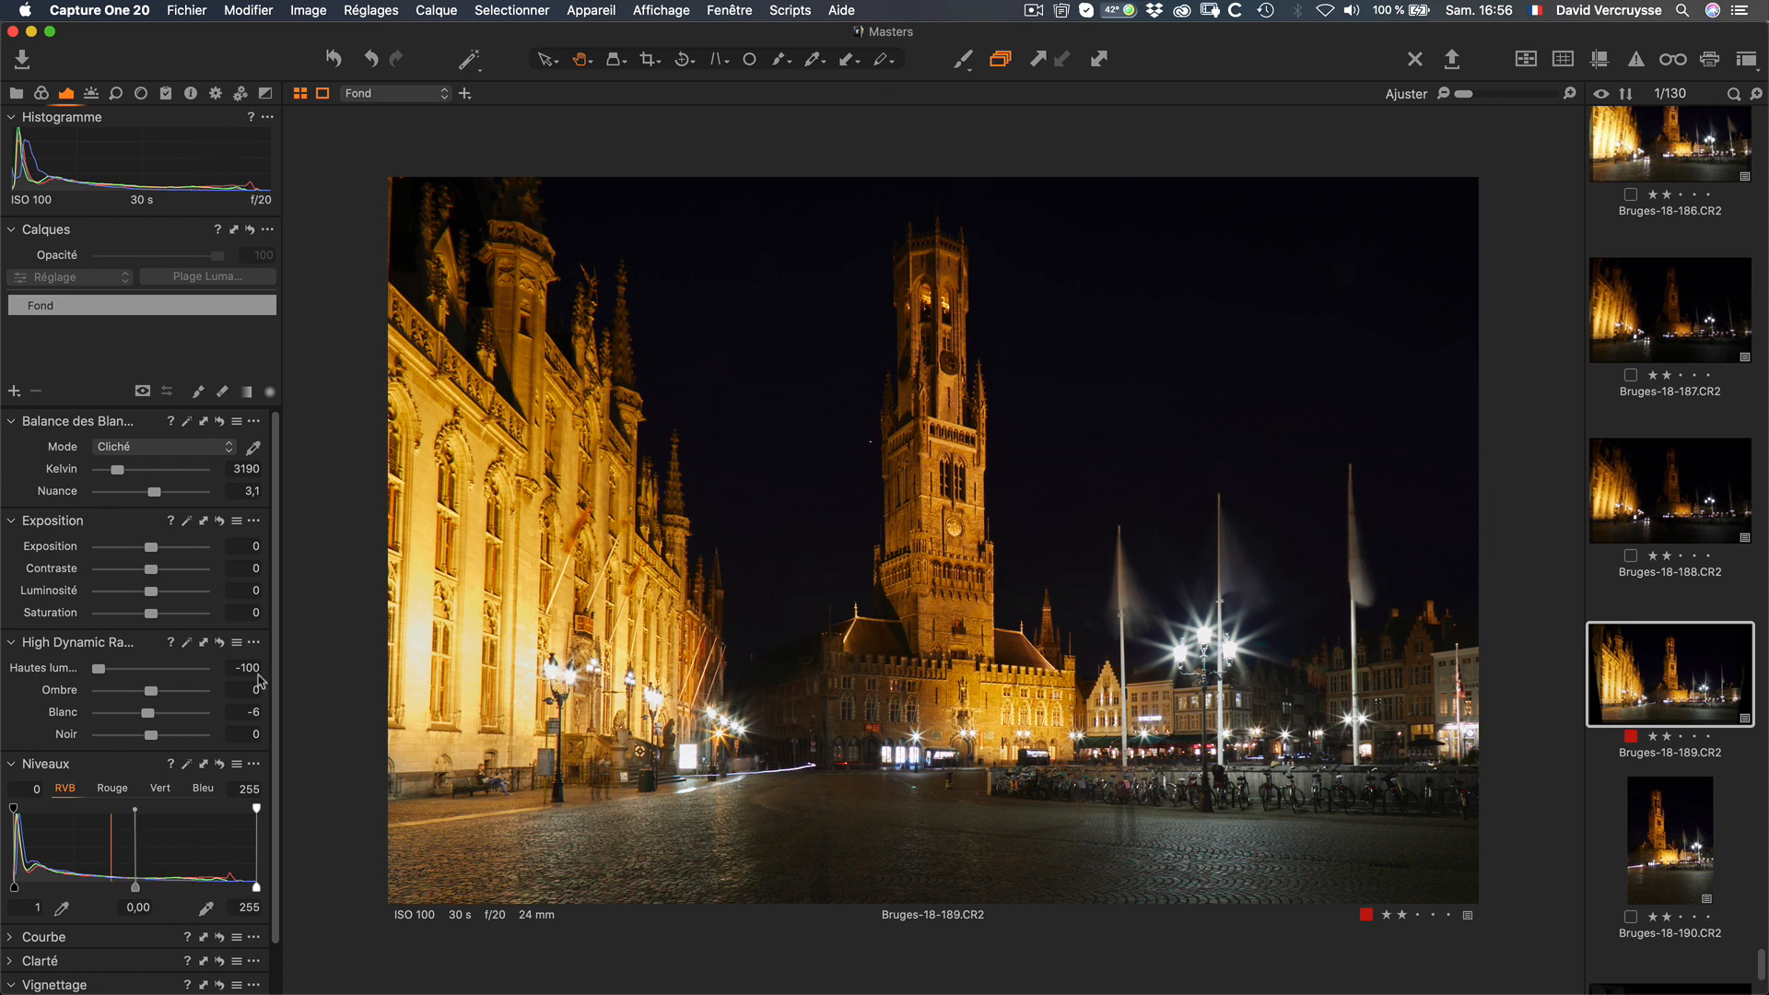
{"action": "left_click", "coordinate": [219, 643]}
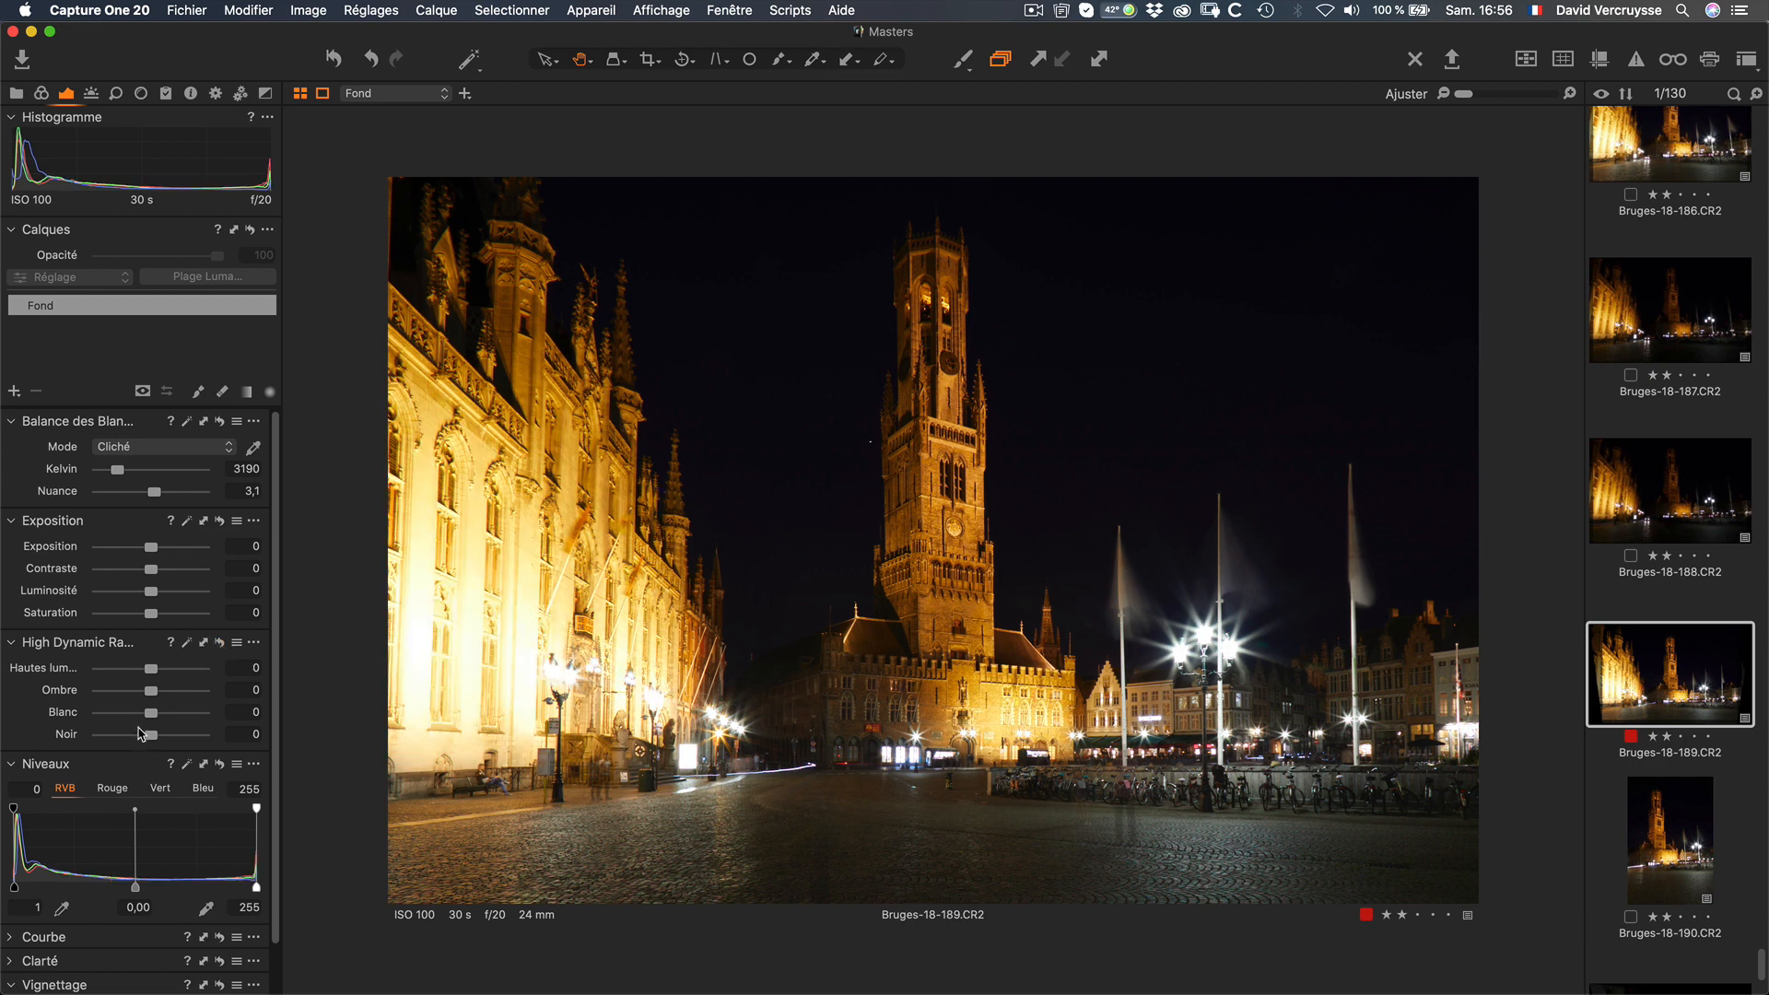
Step: Set the High Dynamic Range sliders to Ombre -62, Blanc -4 and Noir 18
{"action": "mouse_move", "coordinate": [155, 714]}
{"action": "left_mouse_down"}
{"action": "mouse_move", "coordinate": [73, 741]}
{"action": "mouse_move", "coordinate": [154, 736]}
{"action": "mouse_move", "coordinate": [143, 696]}
{"action": "mouse_move", "coordinate": [120, 696]}
{"action": "mouse_move", "coordinate": [167, 738]}
{"action": "left_mouse_up"}
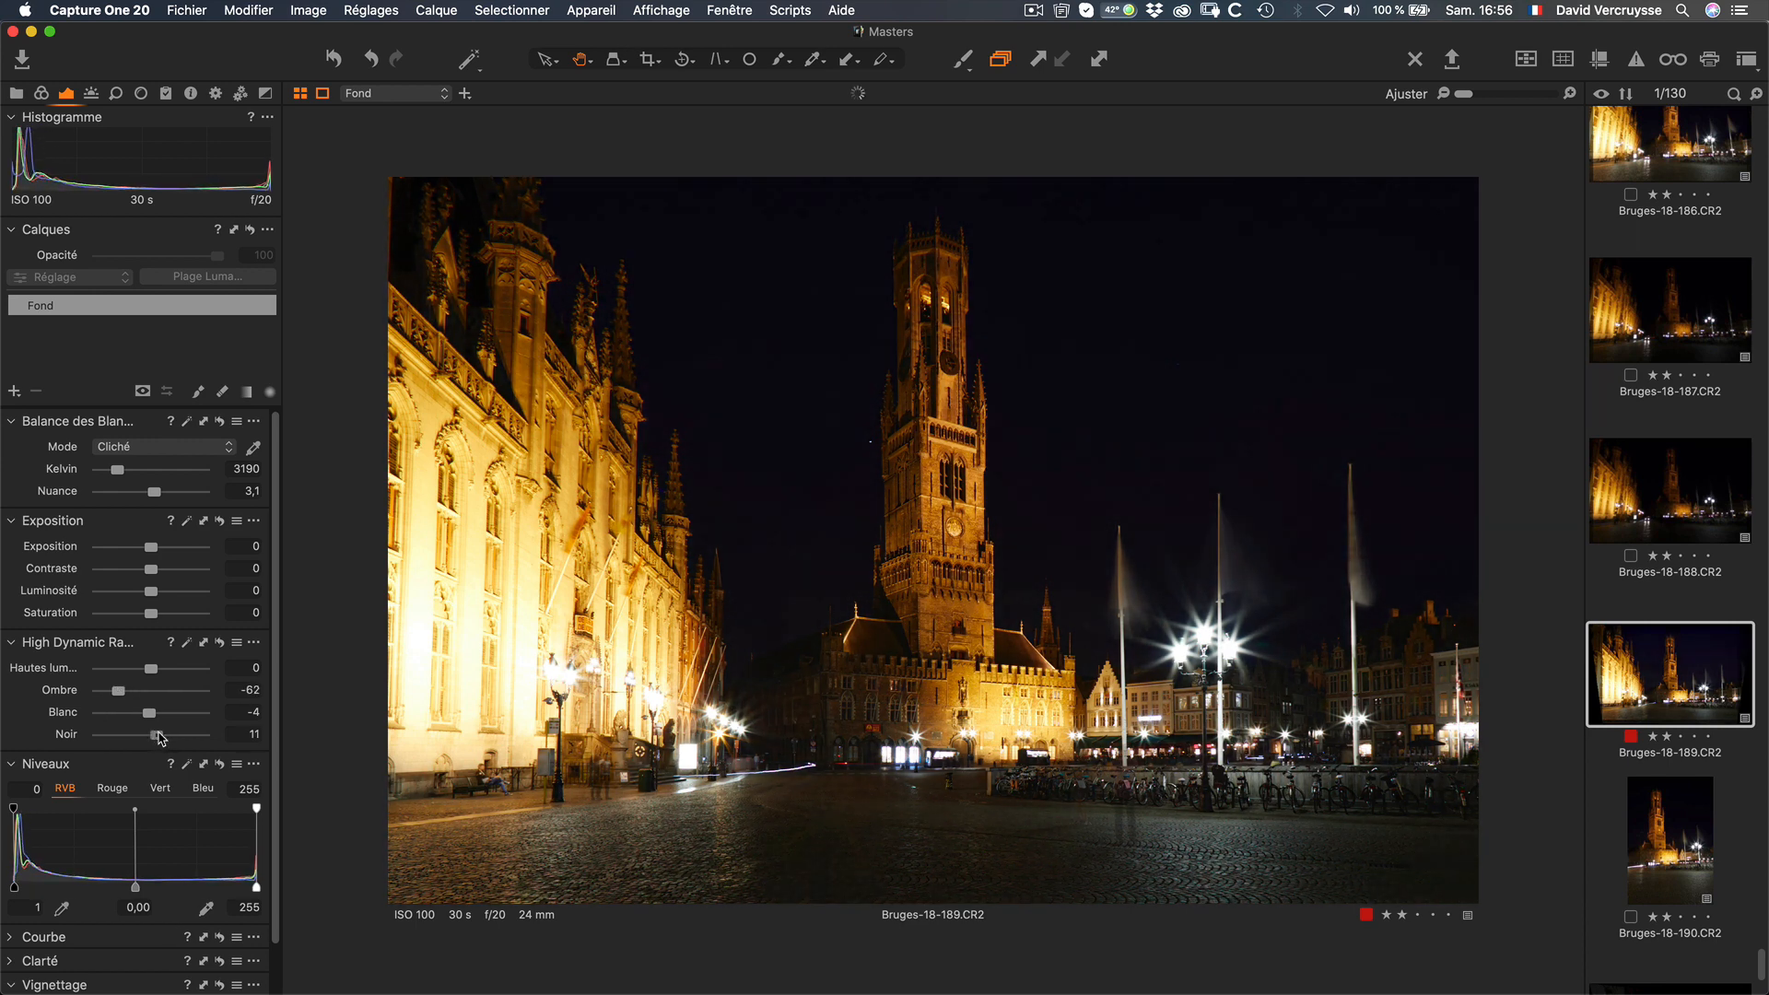
{"action": "mouse_move", "coordinate": [169, 737]}
{"action": "left_mouse_down"}
{"action": "mouse_move", "coordinate": [111, 691]}
{"action": "mouse_move", "coordinate": [161, 735]}
{"action": "left_mouse_up"}
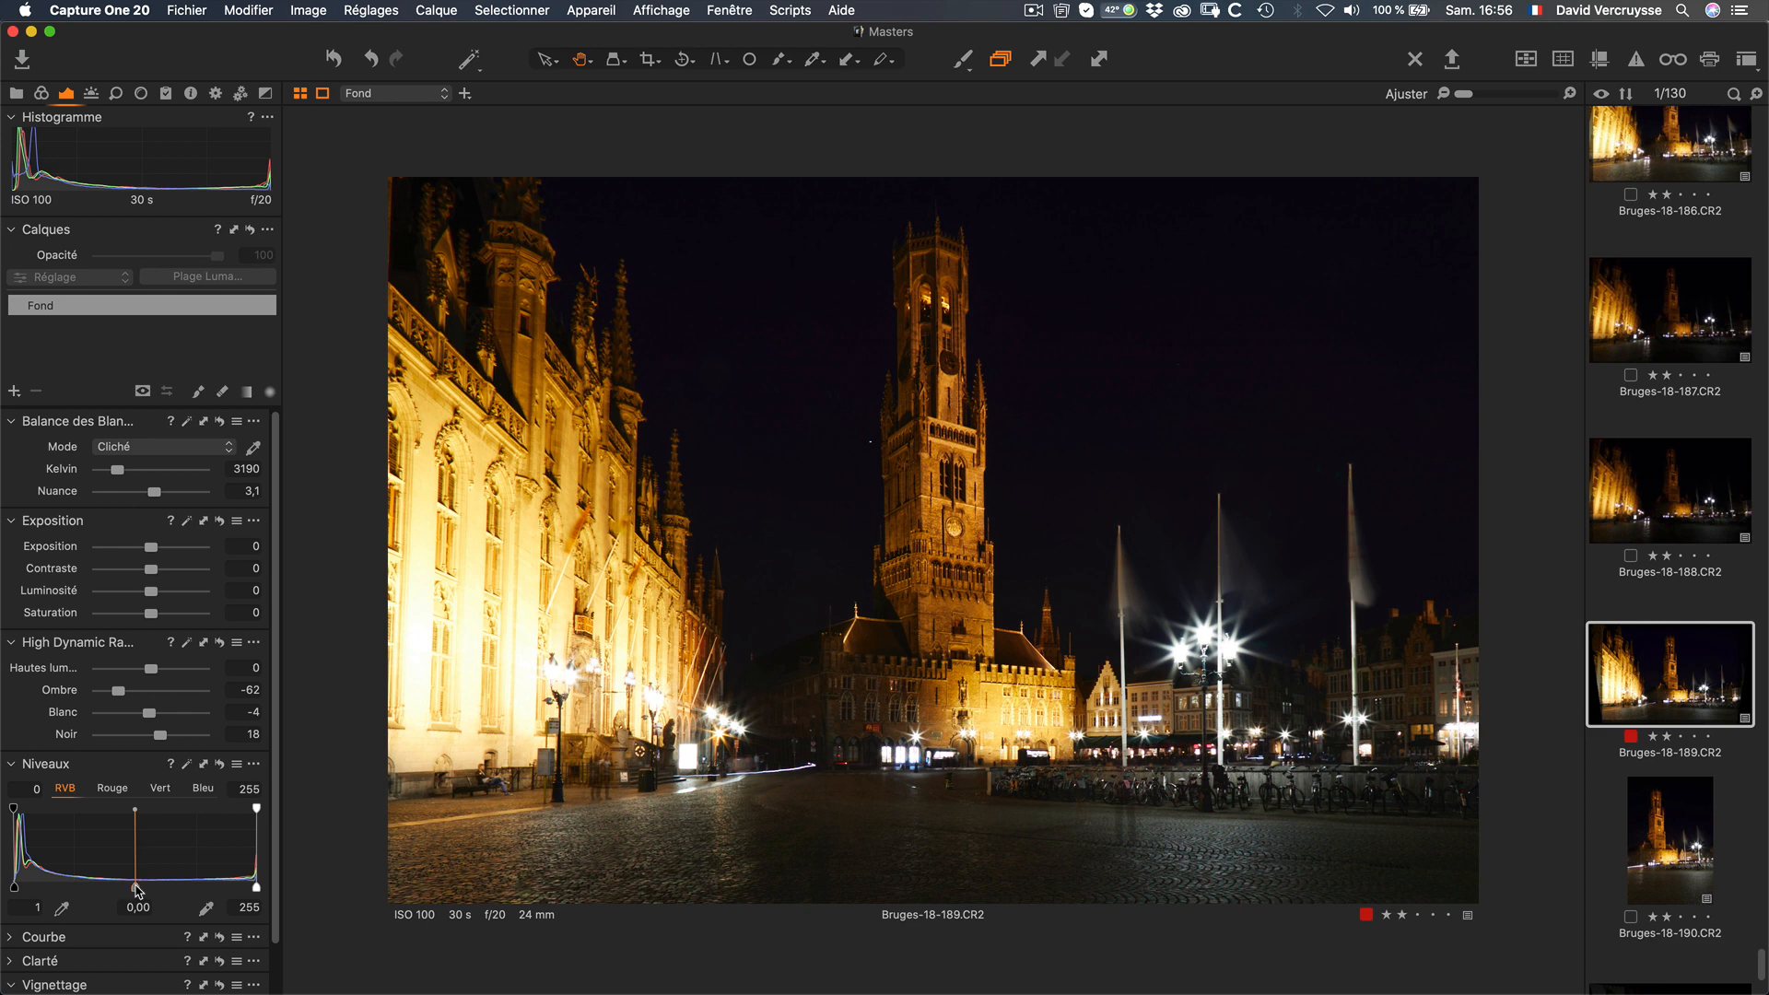
Step: Set the Niveaux midtone value to -0,02 and expand the Courbe tool
{"action": "left_click_drag", "start_coordinate": [137, 891], "coordinate": [139, 890]}
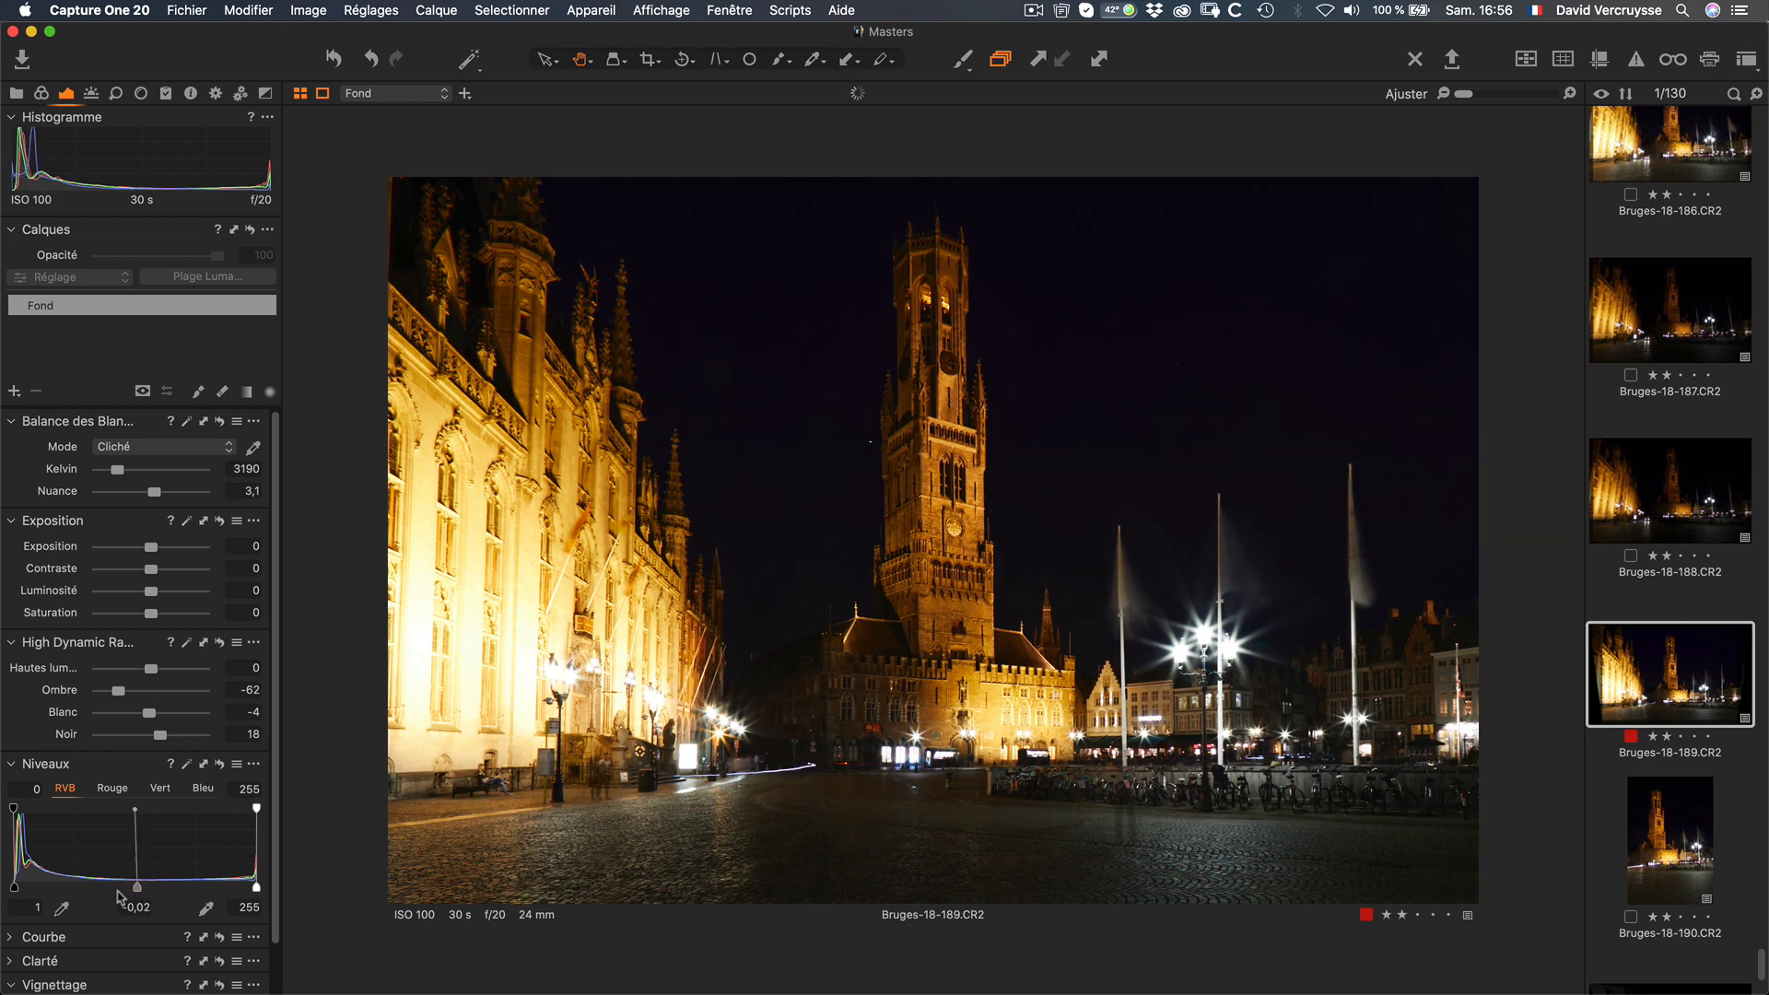
{"action": "left_click", "coordinate": [8, 938]}
{"action": "scroll", "coordinate": [262, 783], "scroll_direction": "down", "scroll_amount": 5}
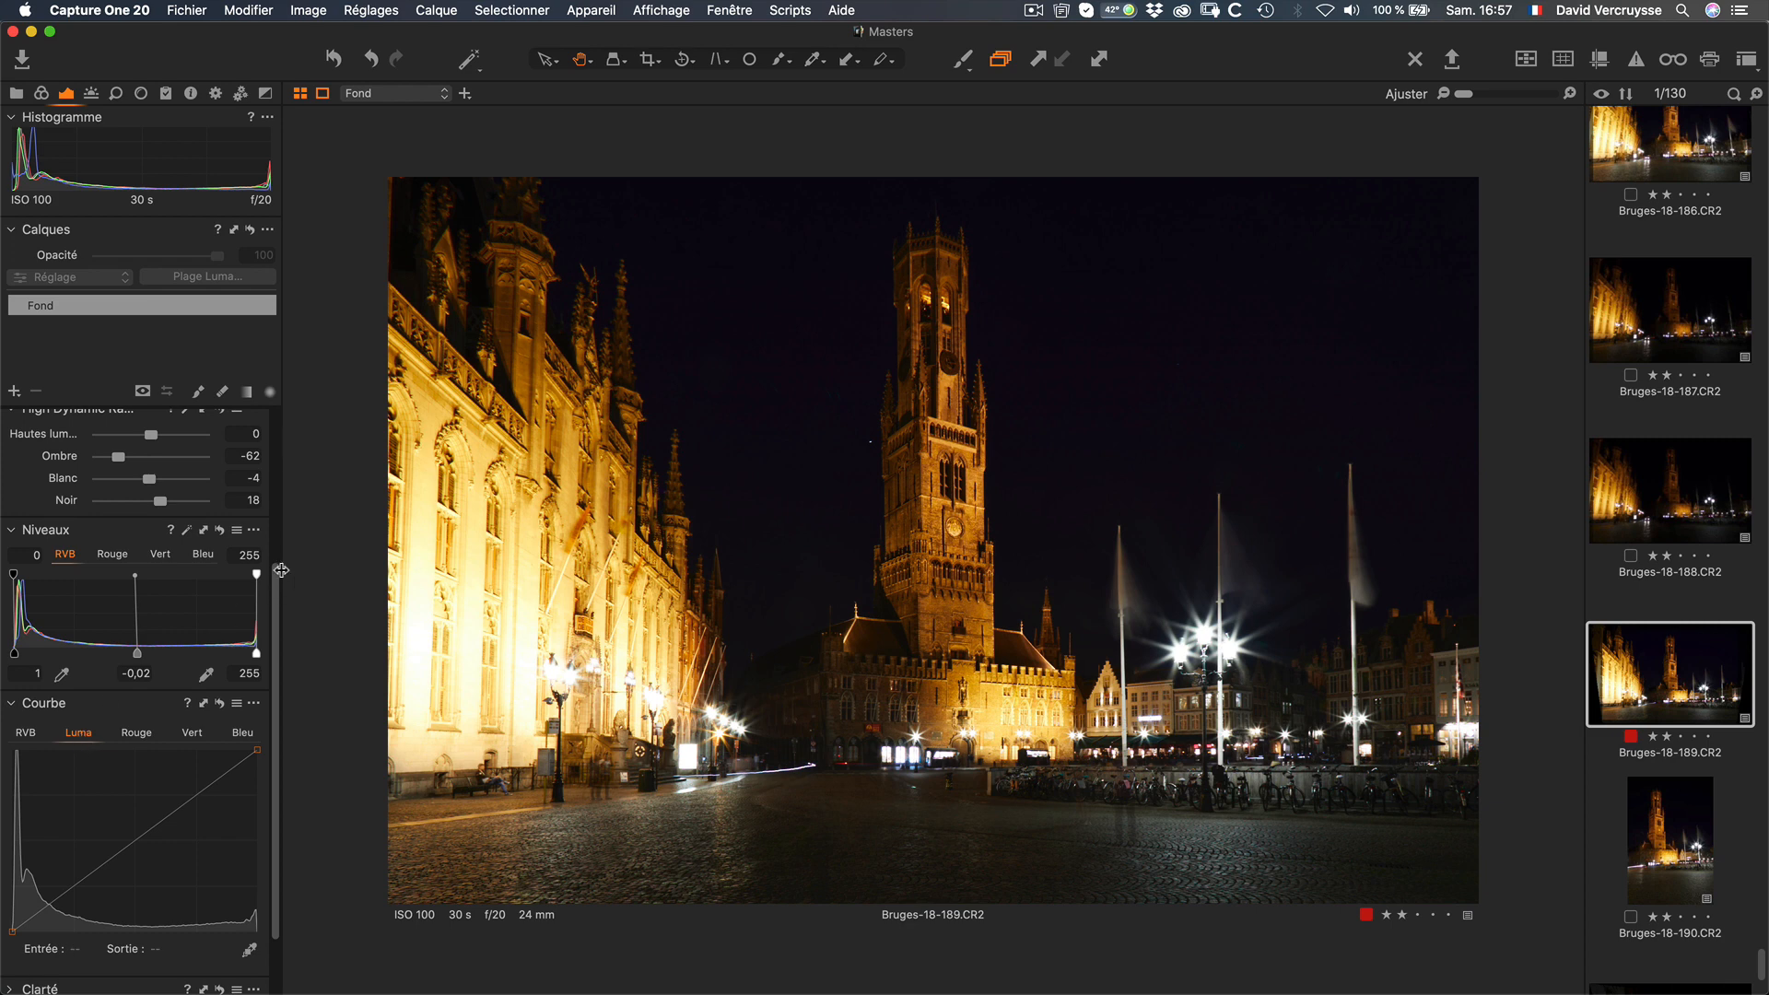
Step: Switch to the colour tools and collapse the Balance des Couleurs and Balance des Blancs tools
{"action": "scroll", "coordinate": [276, 571], "scroll_direction": "up", "scroll_amount": 3}
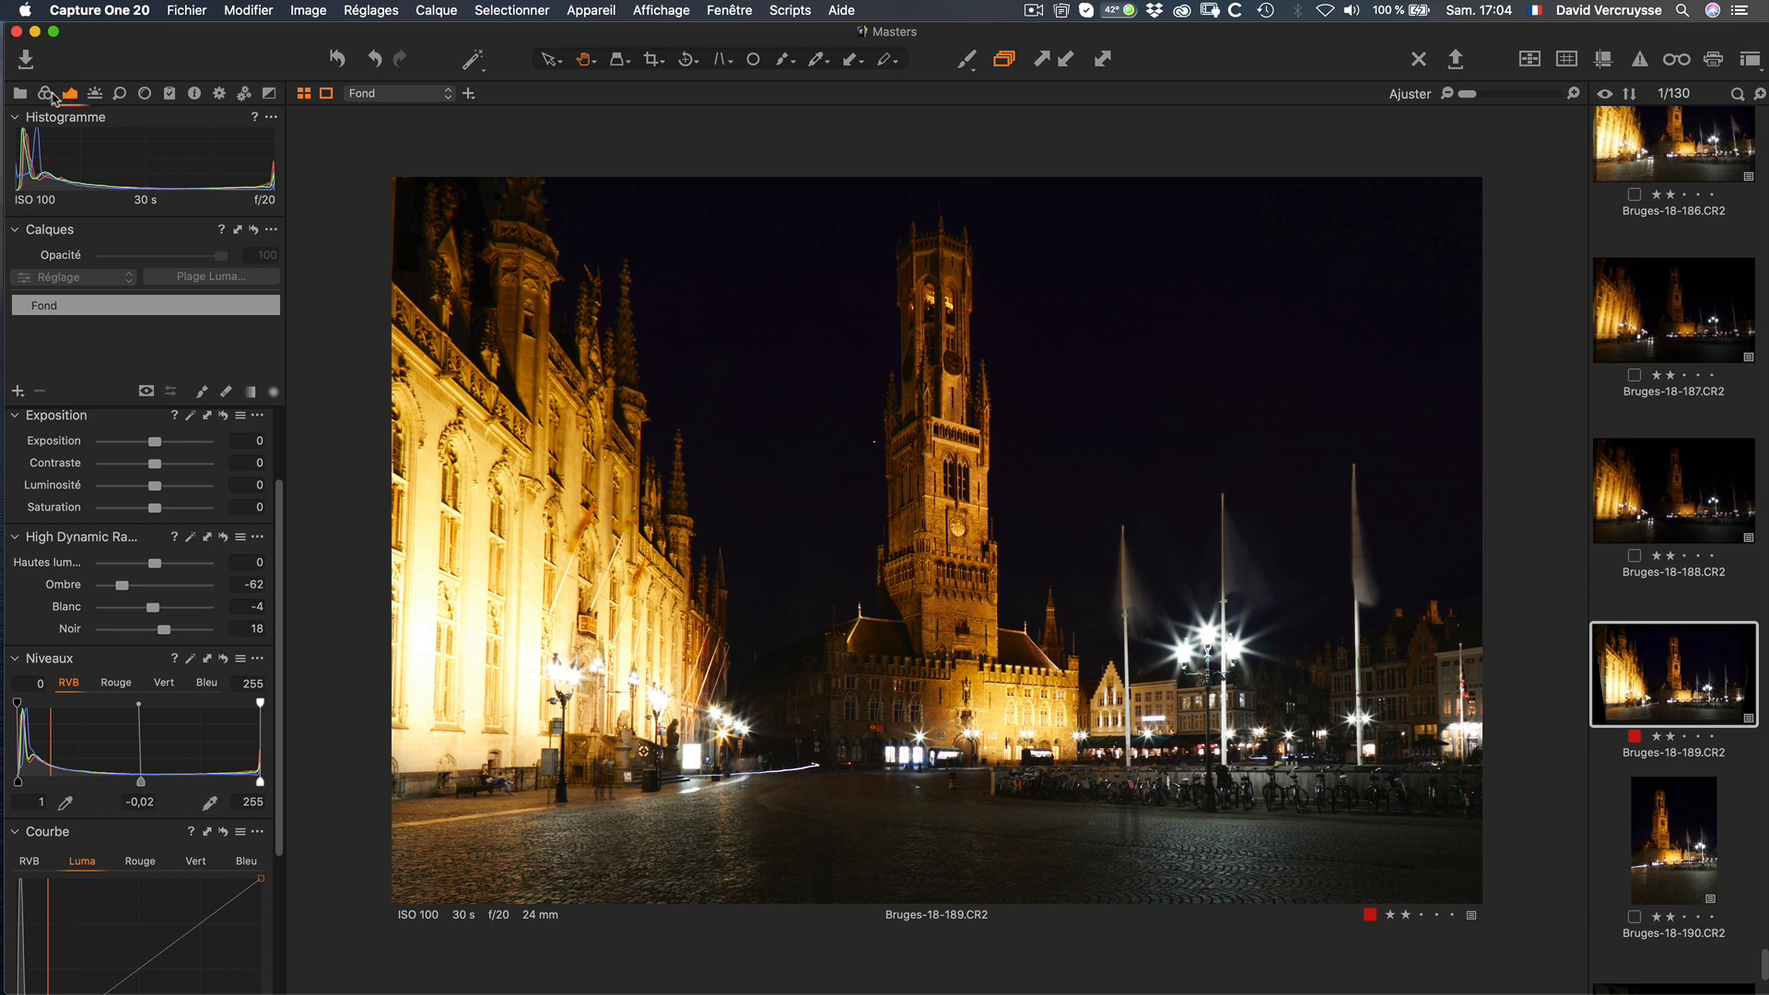
{"action": "left_click", "coordinate": [45, 94]}
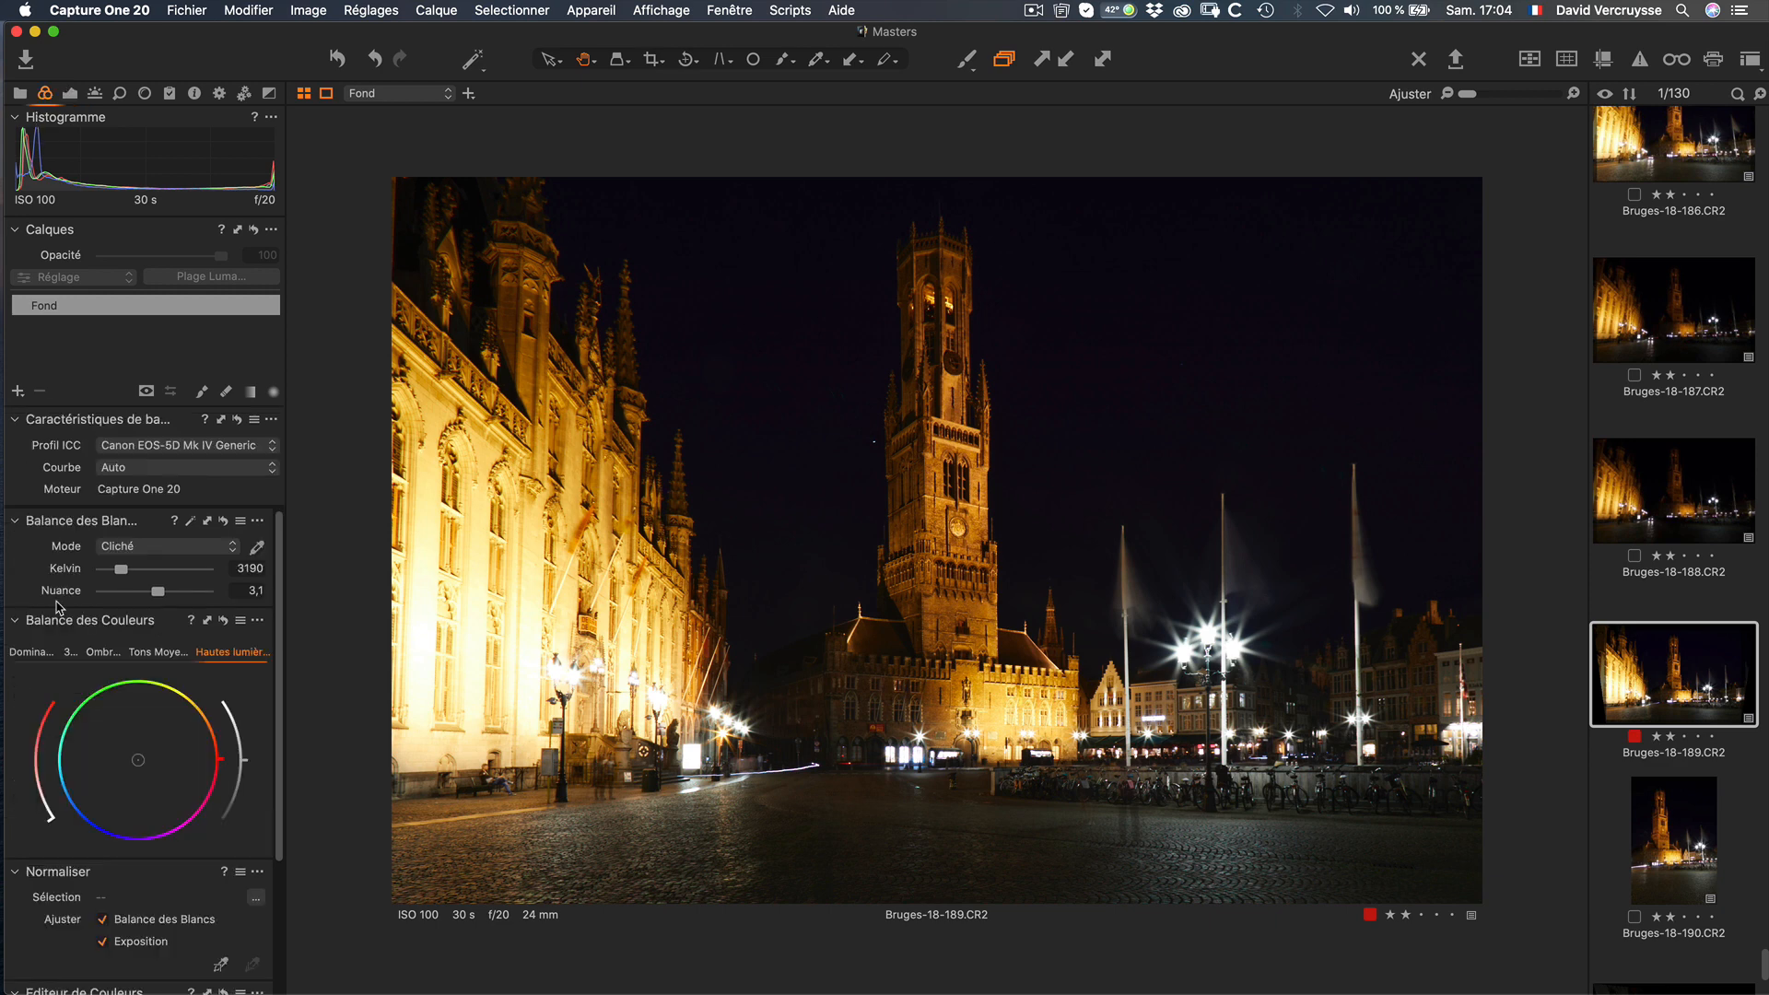
{"action": "left_click", "coordinate": [16, 621]}
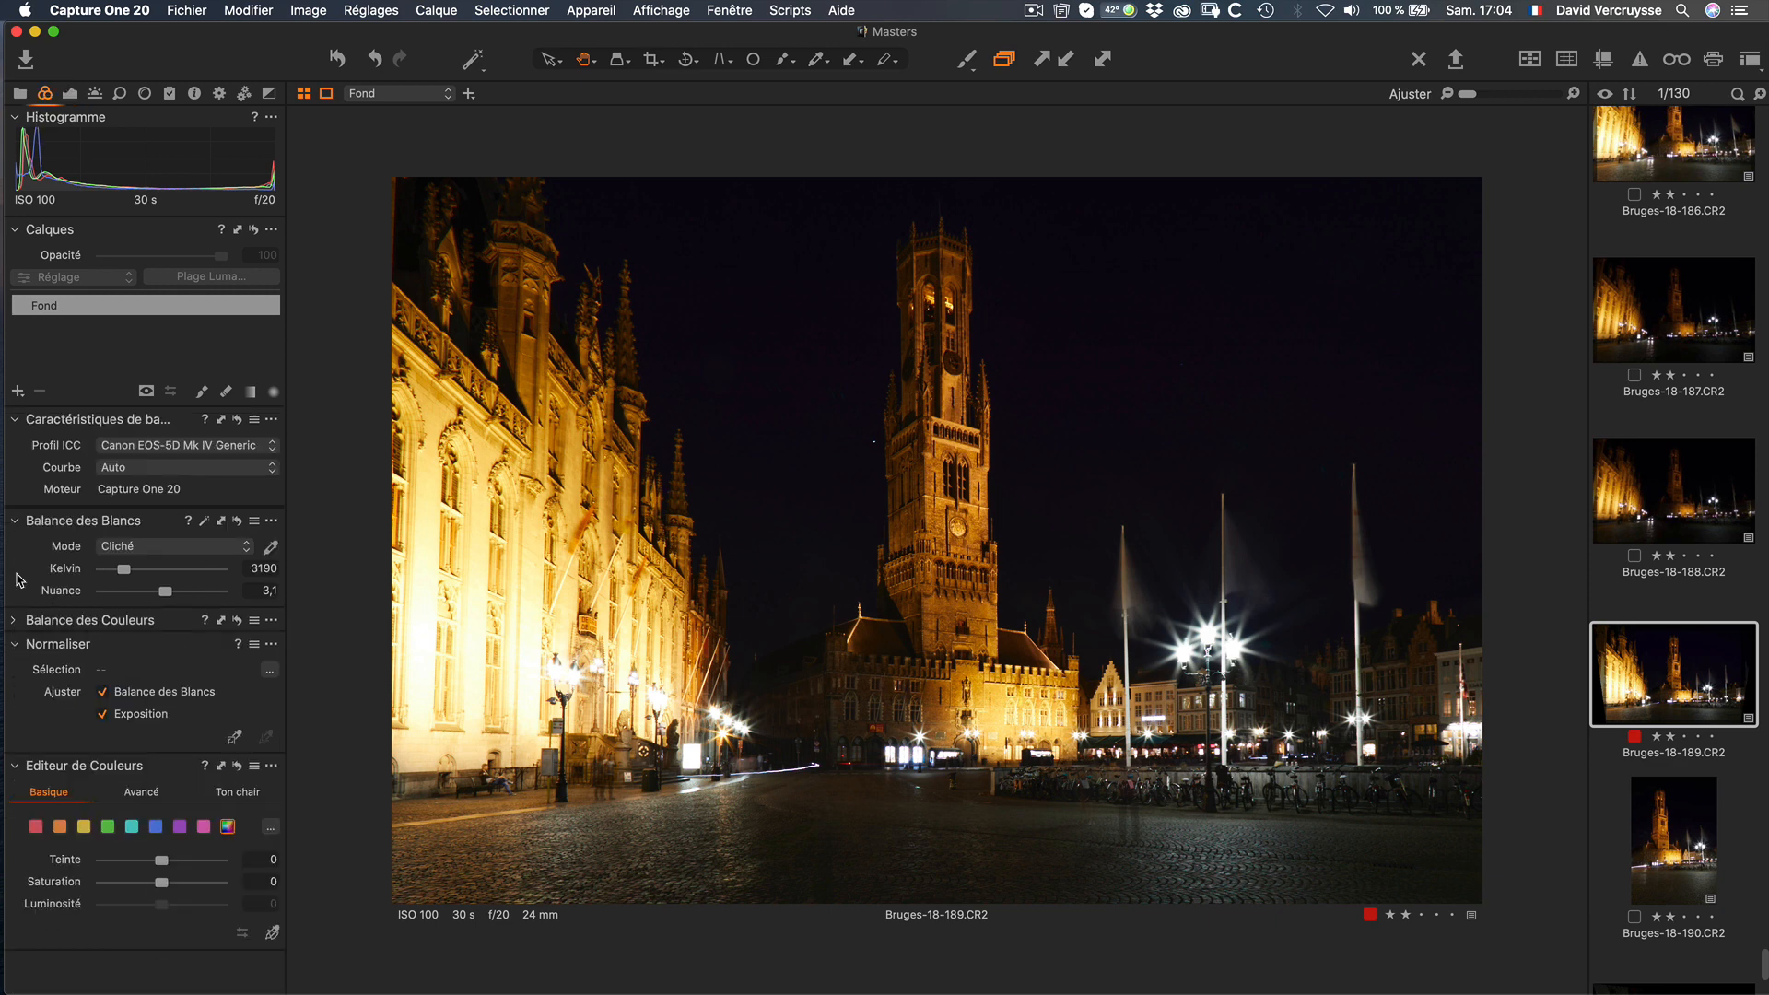
{"action": "left_click", "coordinate": [16, 522]}
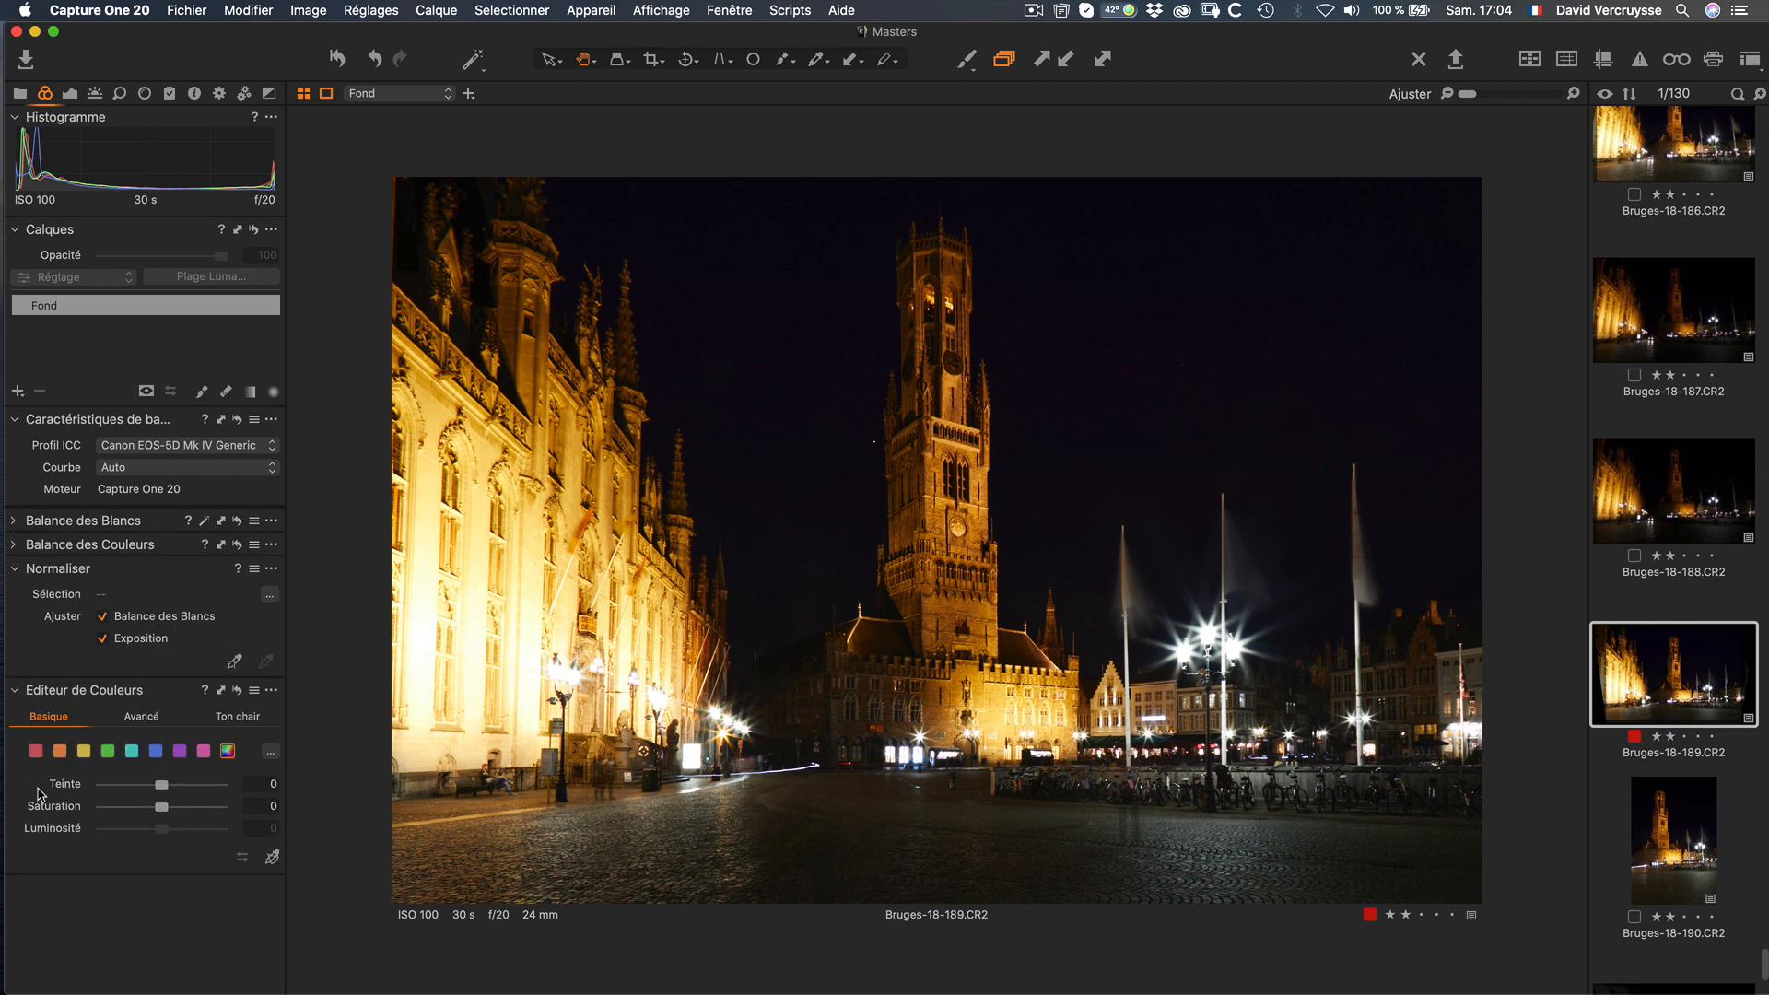
Step: View the Avancé and Ton chair modes of the Editeur de Couleurs, return to Basique and collapse Normaliser
{"action": "left_click", "coordinate": [142, 720]}
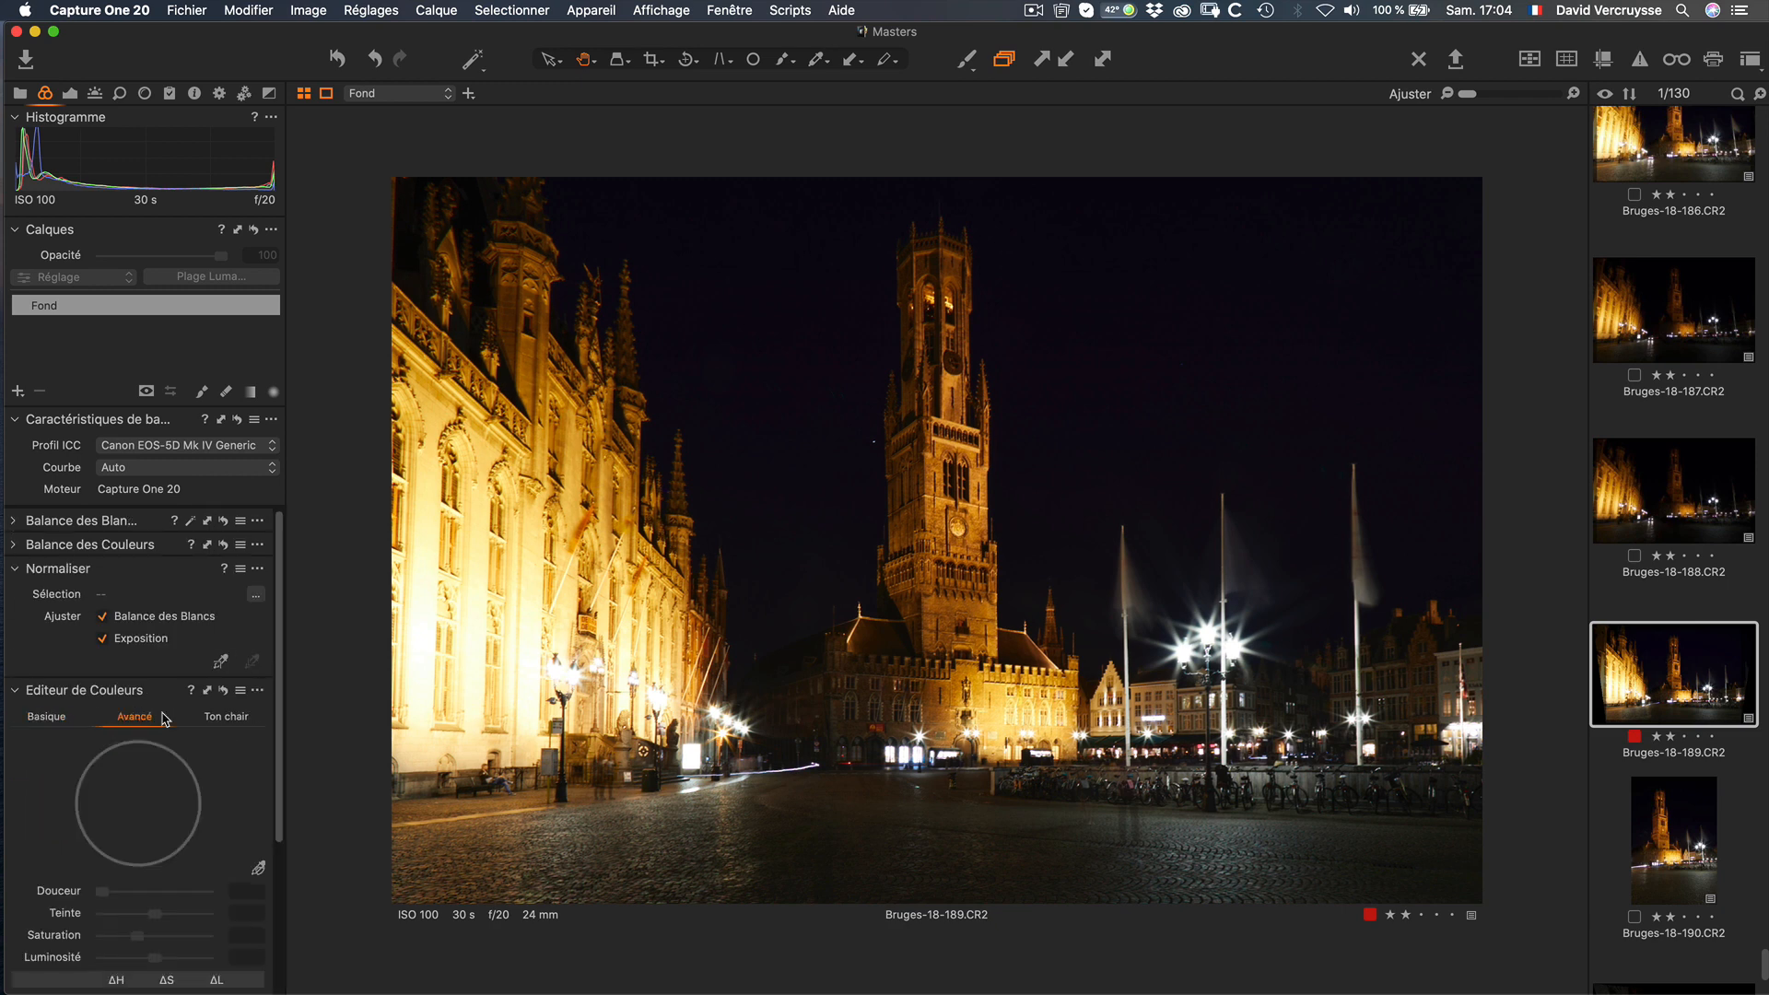
{"action": "left_click", "coordinate": [241, 719]}
{"action": "left_click", "coordinate": [67, 721]}
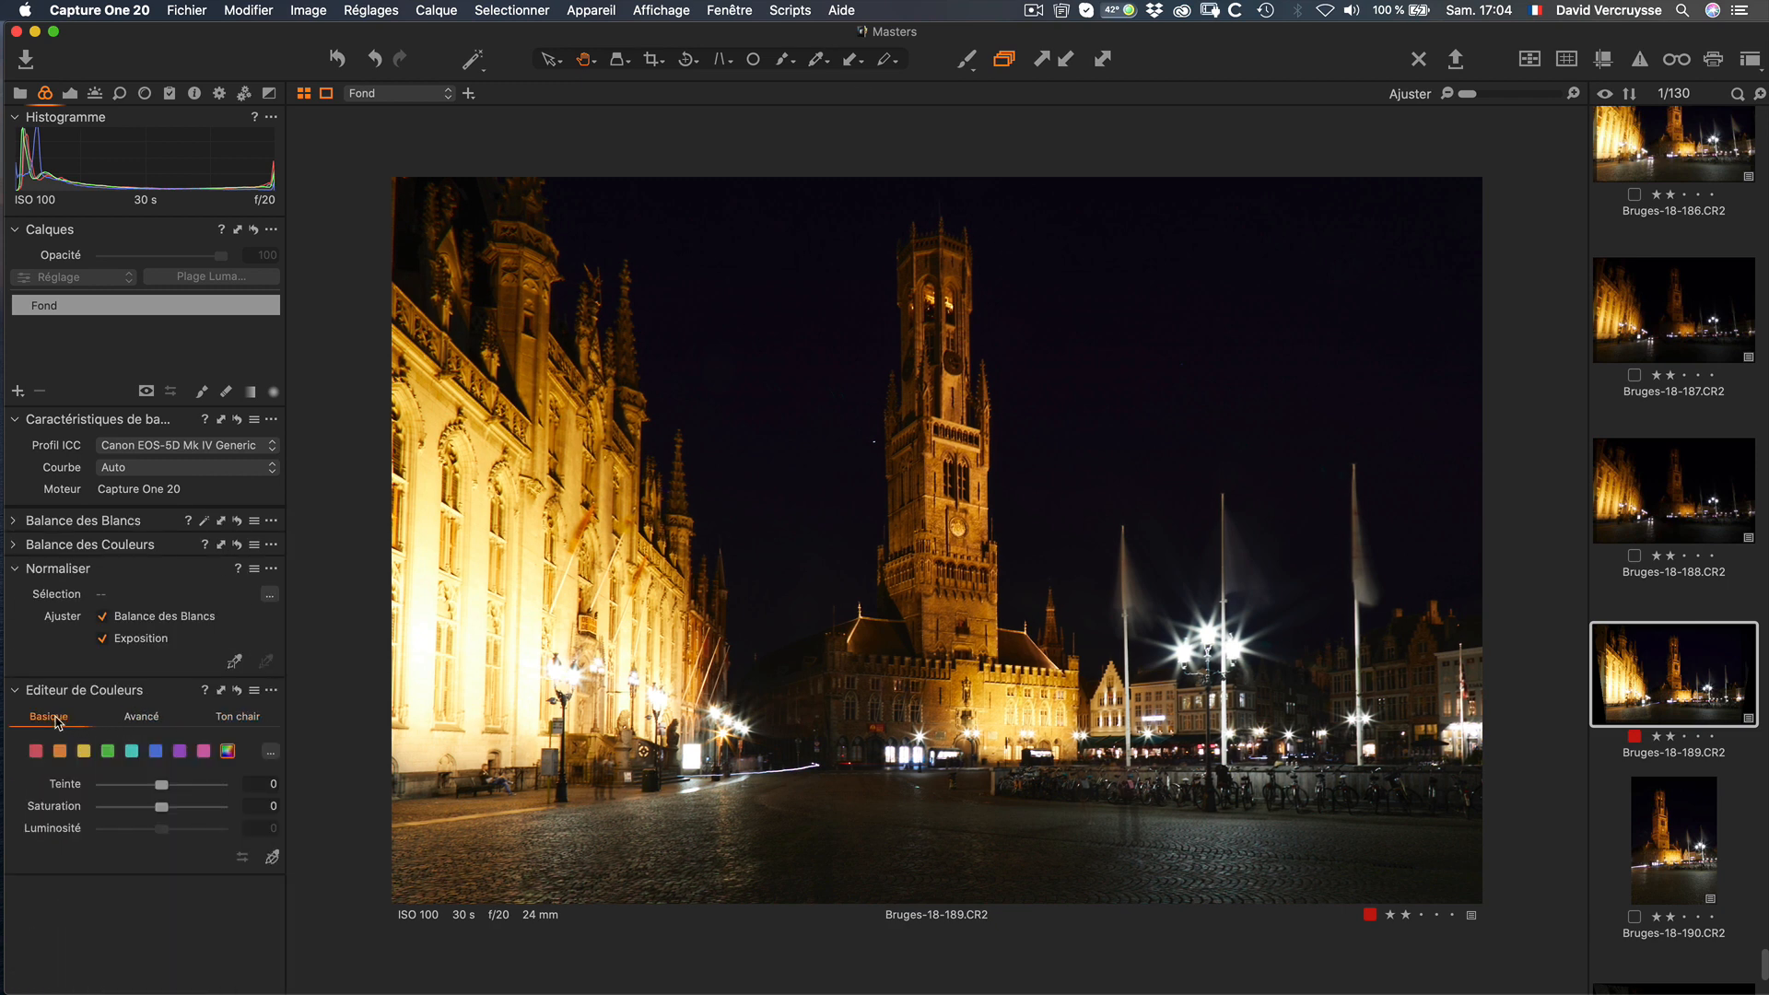
{"action": "left_click", "coordinate": [16, 569]}
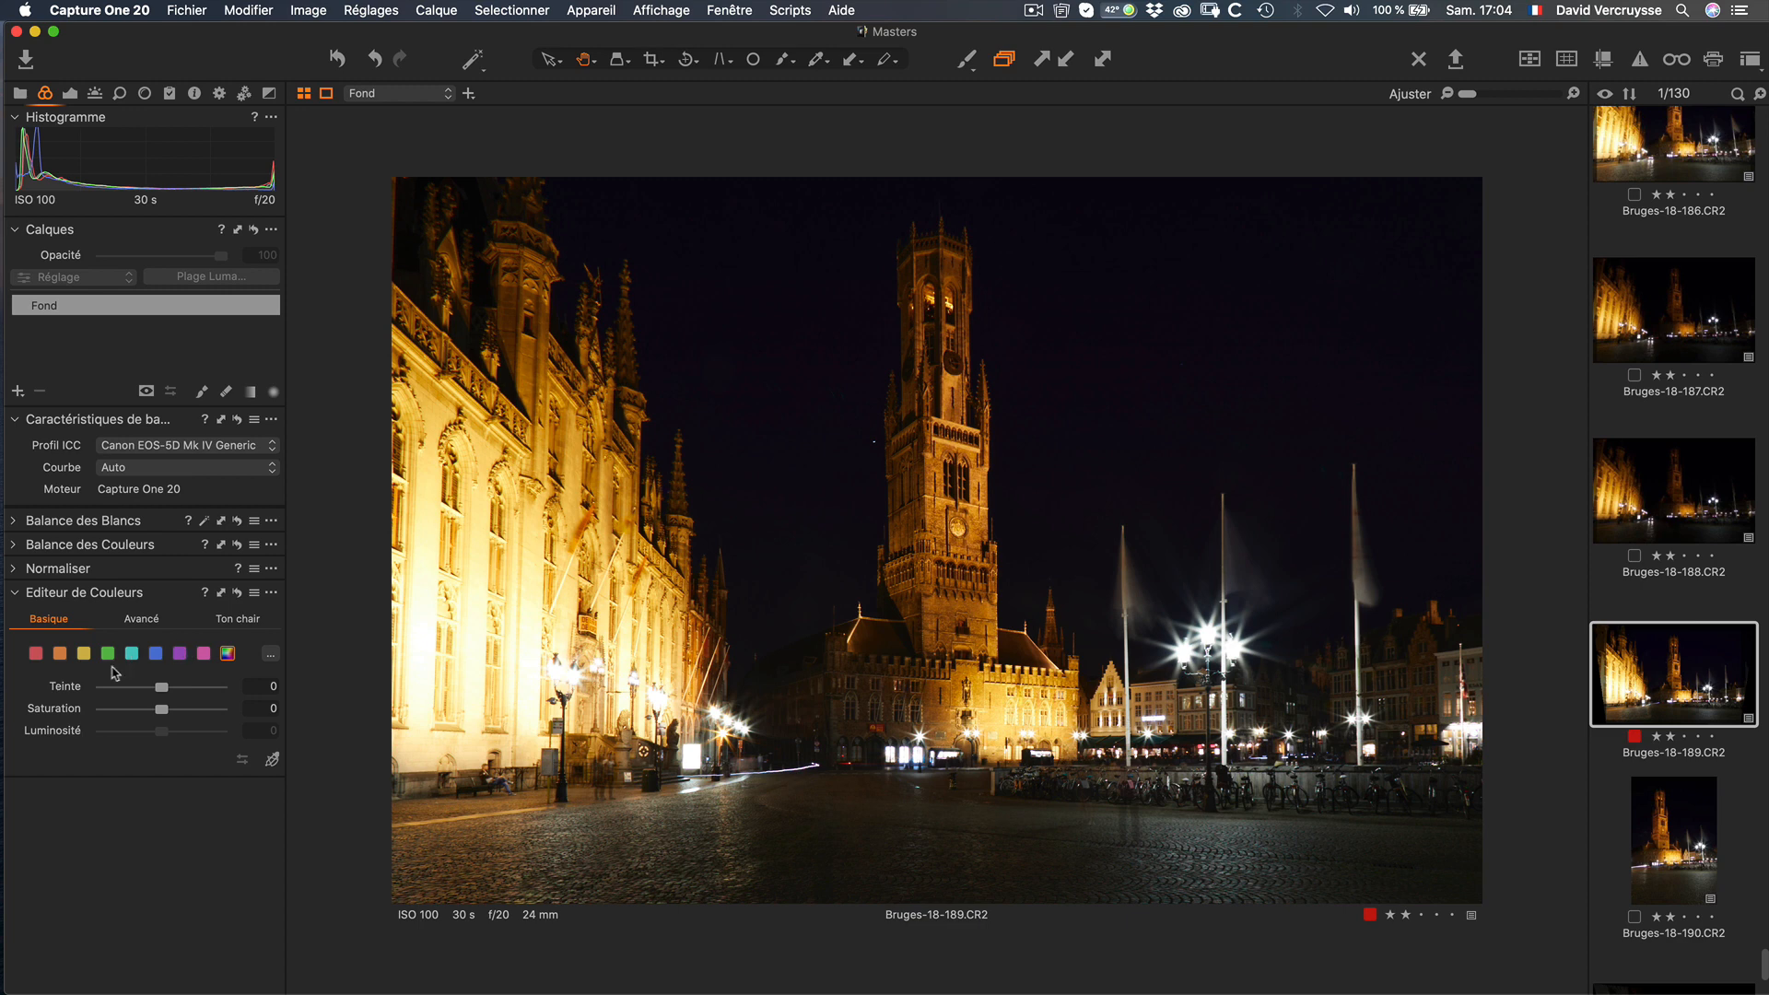
Step: Inspect the magenta range in the colour range editor, close it and select all colours in the Editeur de Couleurs
{"action": "left_click", "coordinate": [271, 654]}
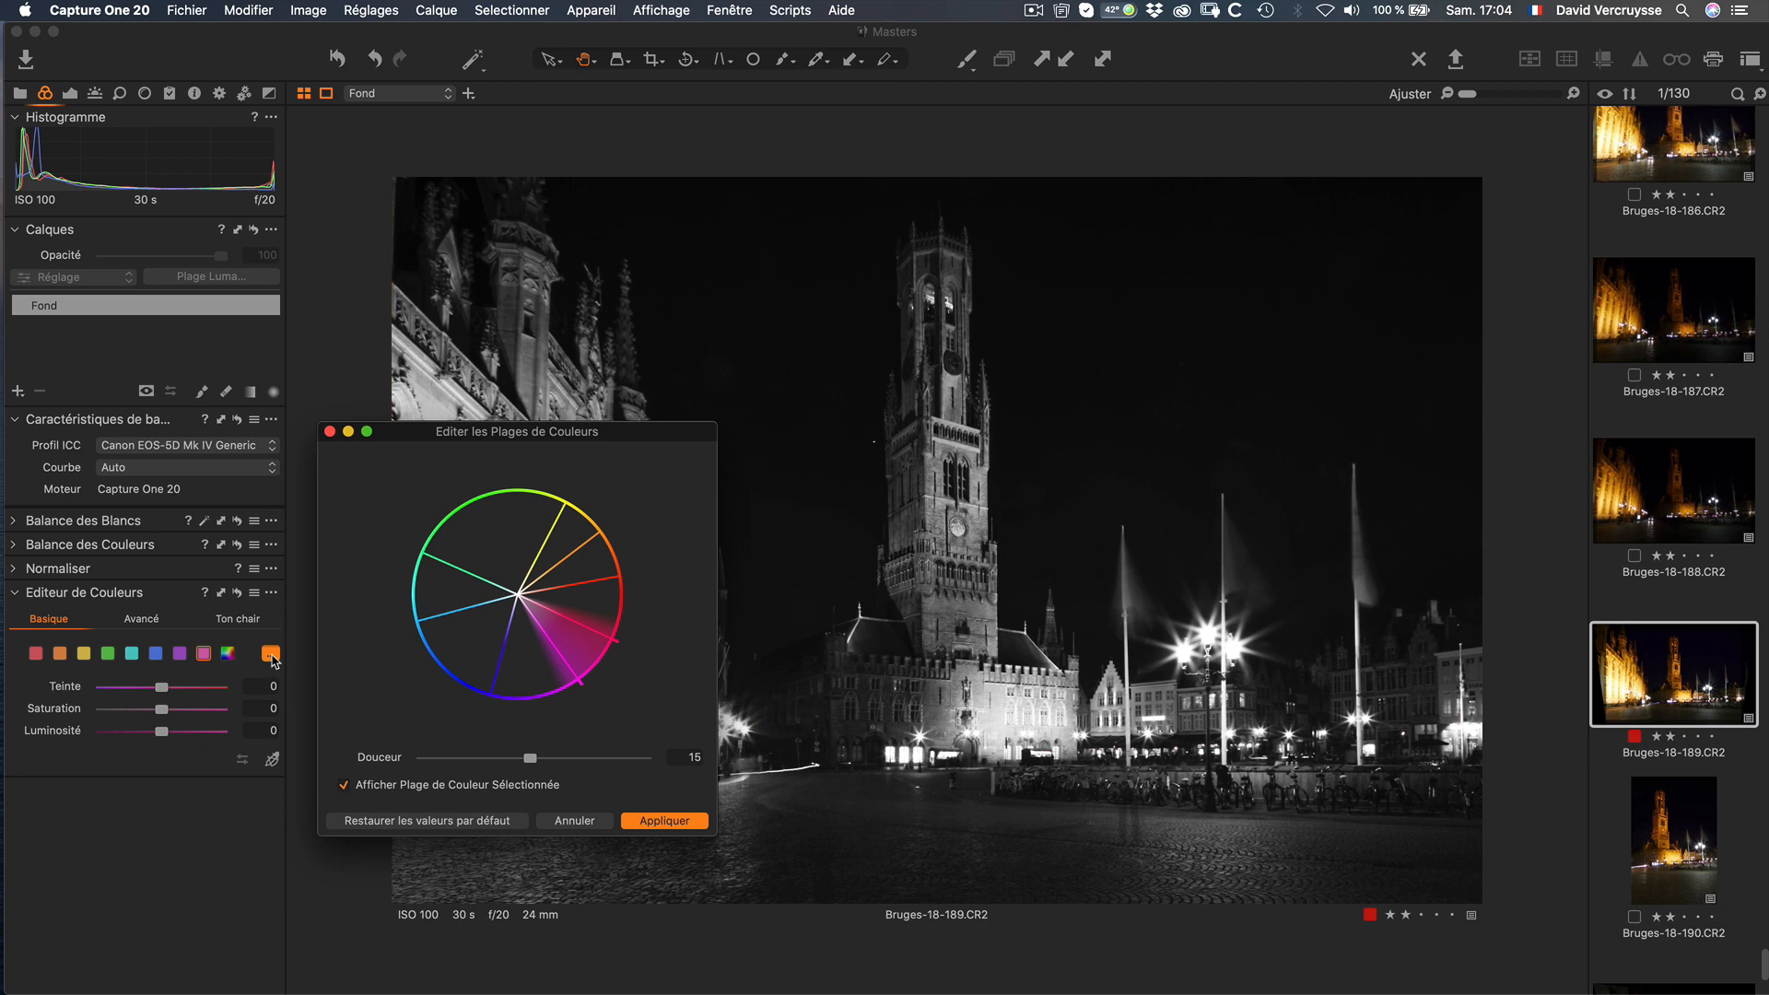
{"action": "left_click", "coordinate": [331, 432]}
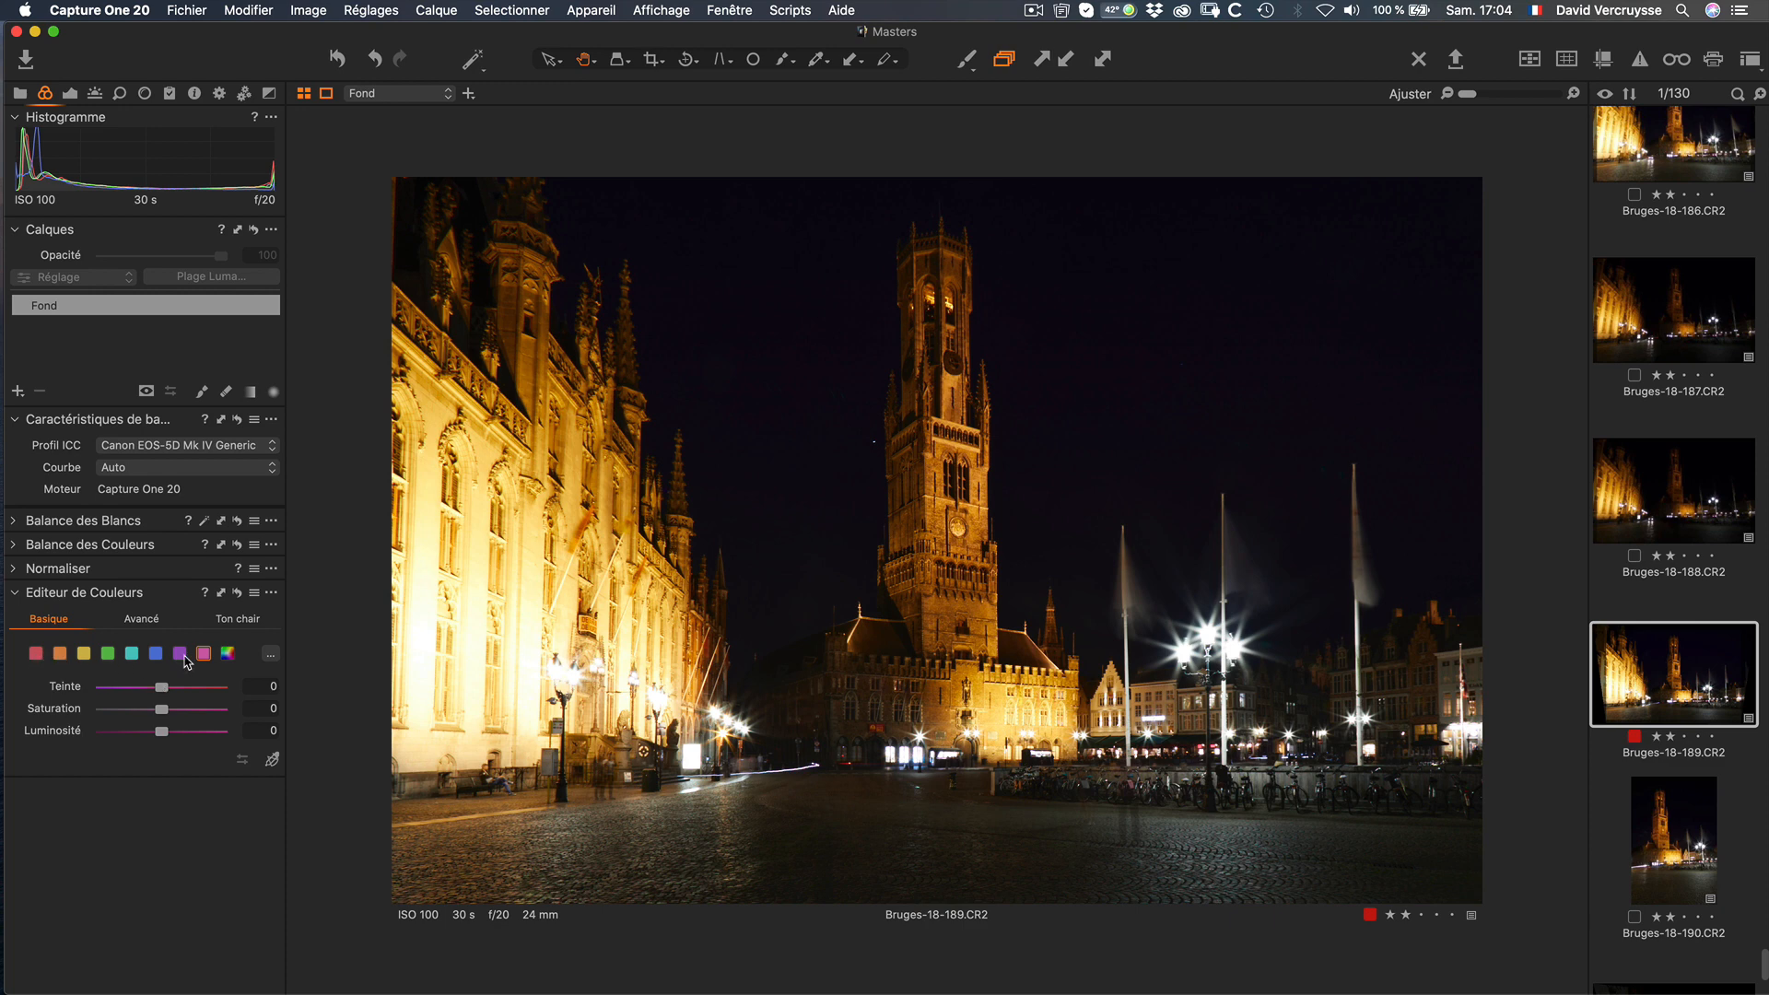
{"action": "left_click", "coordinate": [228, 654]}
Step: Try the direct colour editor on the photo's yellows with Teinte -7,2, Saturation -2,1 and Luminosité -6,8, and reset the Editeur de Couleurs
{"action": "left_click", "coordinate": [273, 760]}
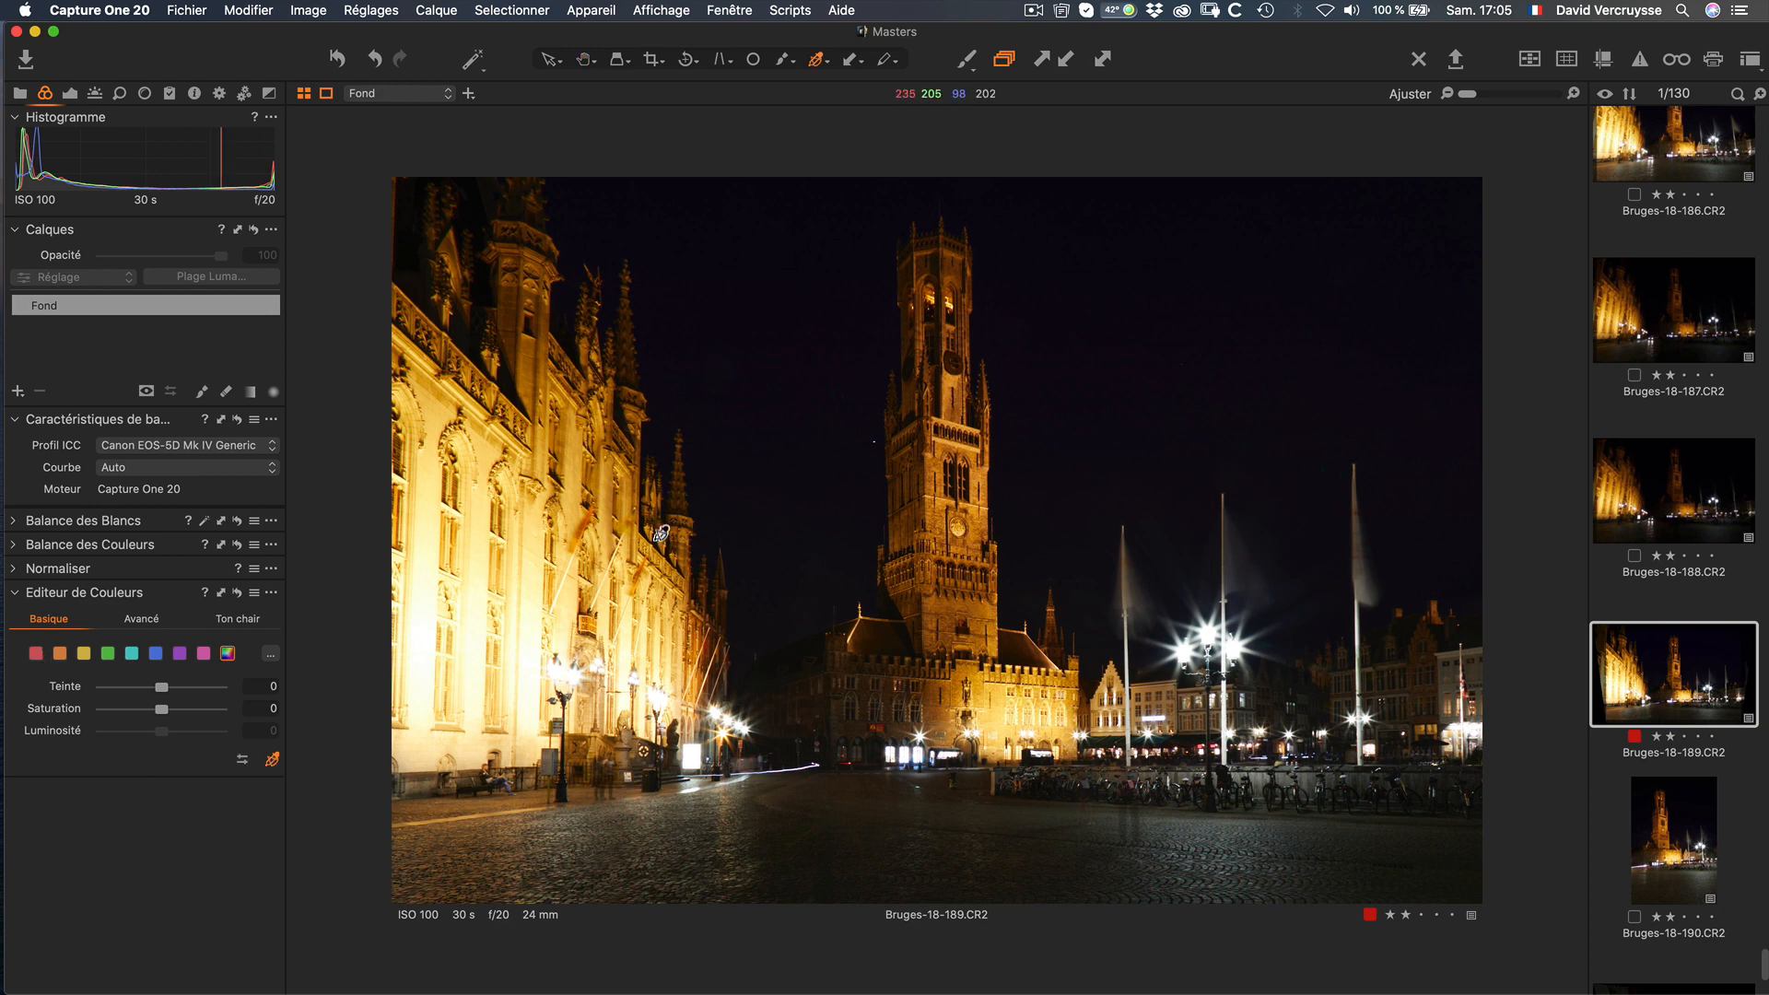
{"action": "left_click", "coordinate": [572, 476]}
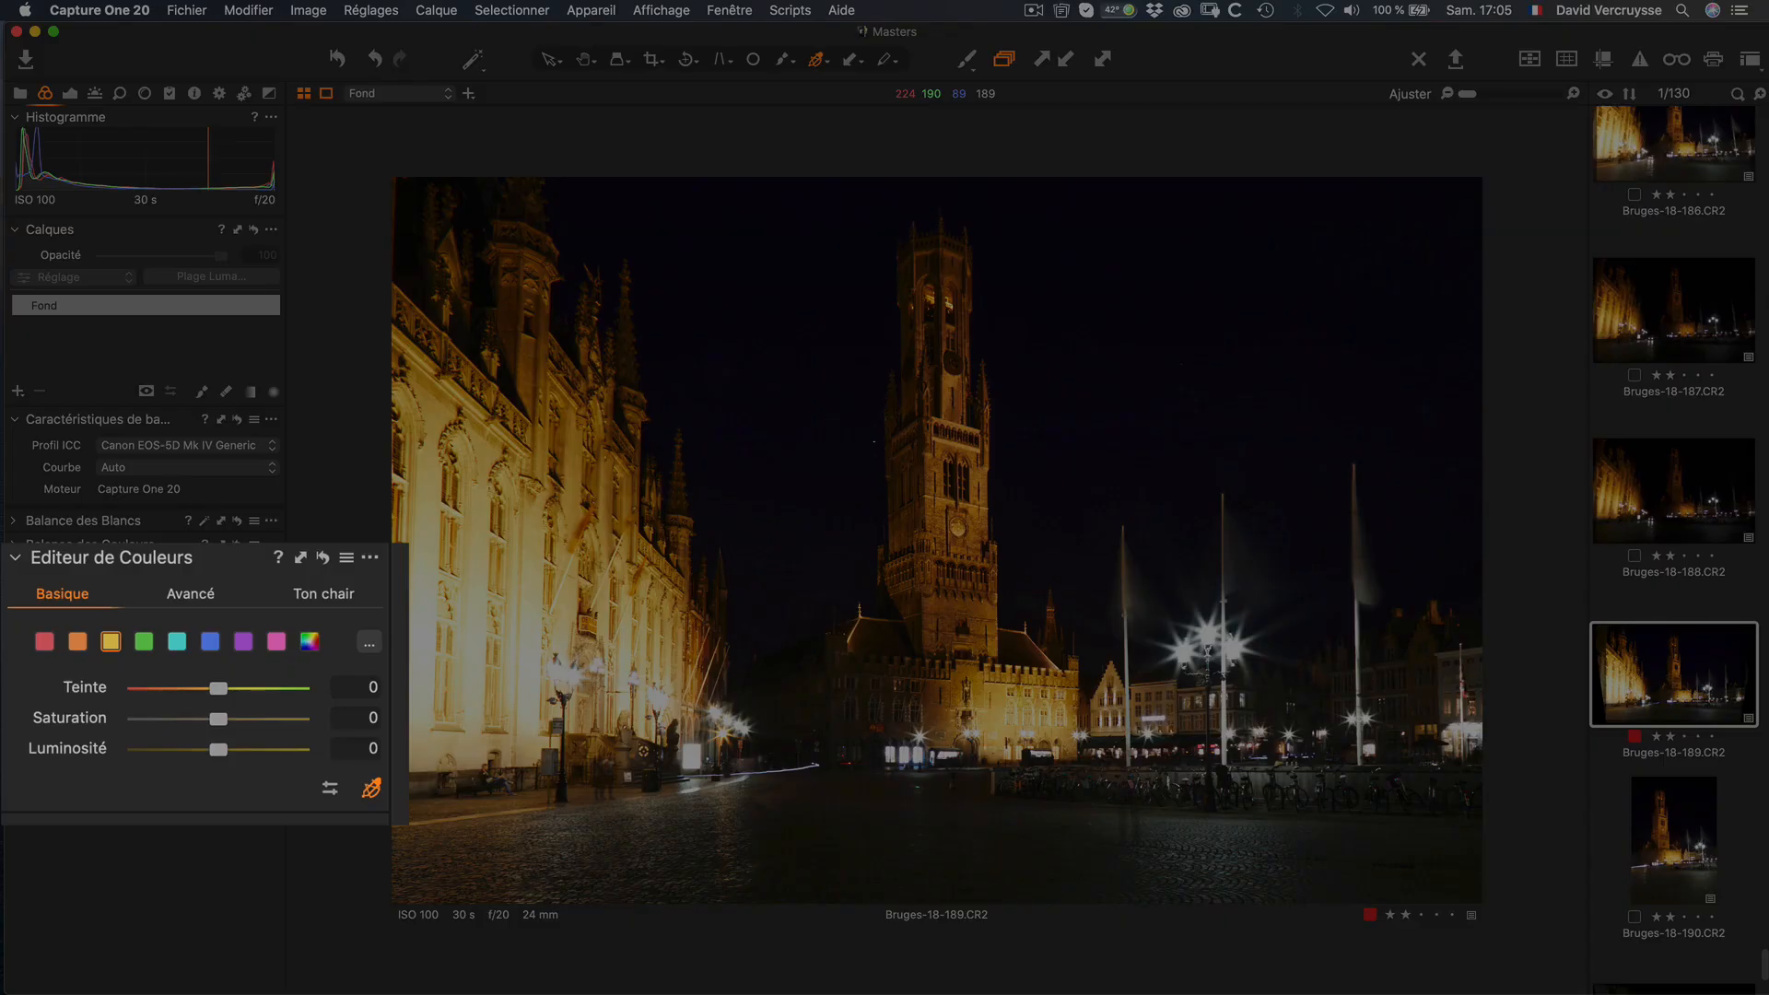
{"action": "mouse_move", "coordinate": [643, 751]}
{"action": "left_mouse_down"}
{"action": "mouse_move", "coordinate": [678, 763]}
{"action": "mouse_move", "coordinate": [615, 715]}
{"action": "mouse_move", "coordinate": [590, 729]}
{"action": "mouse_move", "coordinate": [638, 752]}
{"action": "mouse_move", "coordinate": [641, 671]}
{"action": "left_mouse_up"}
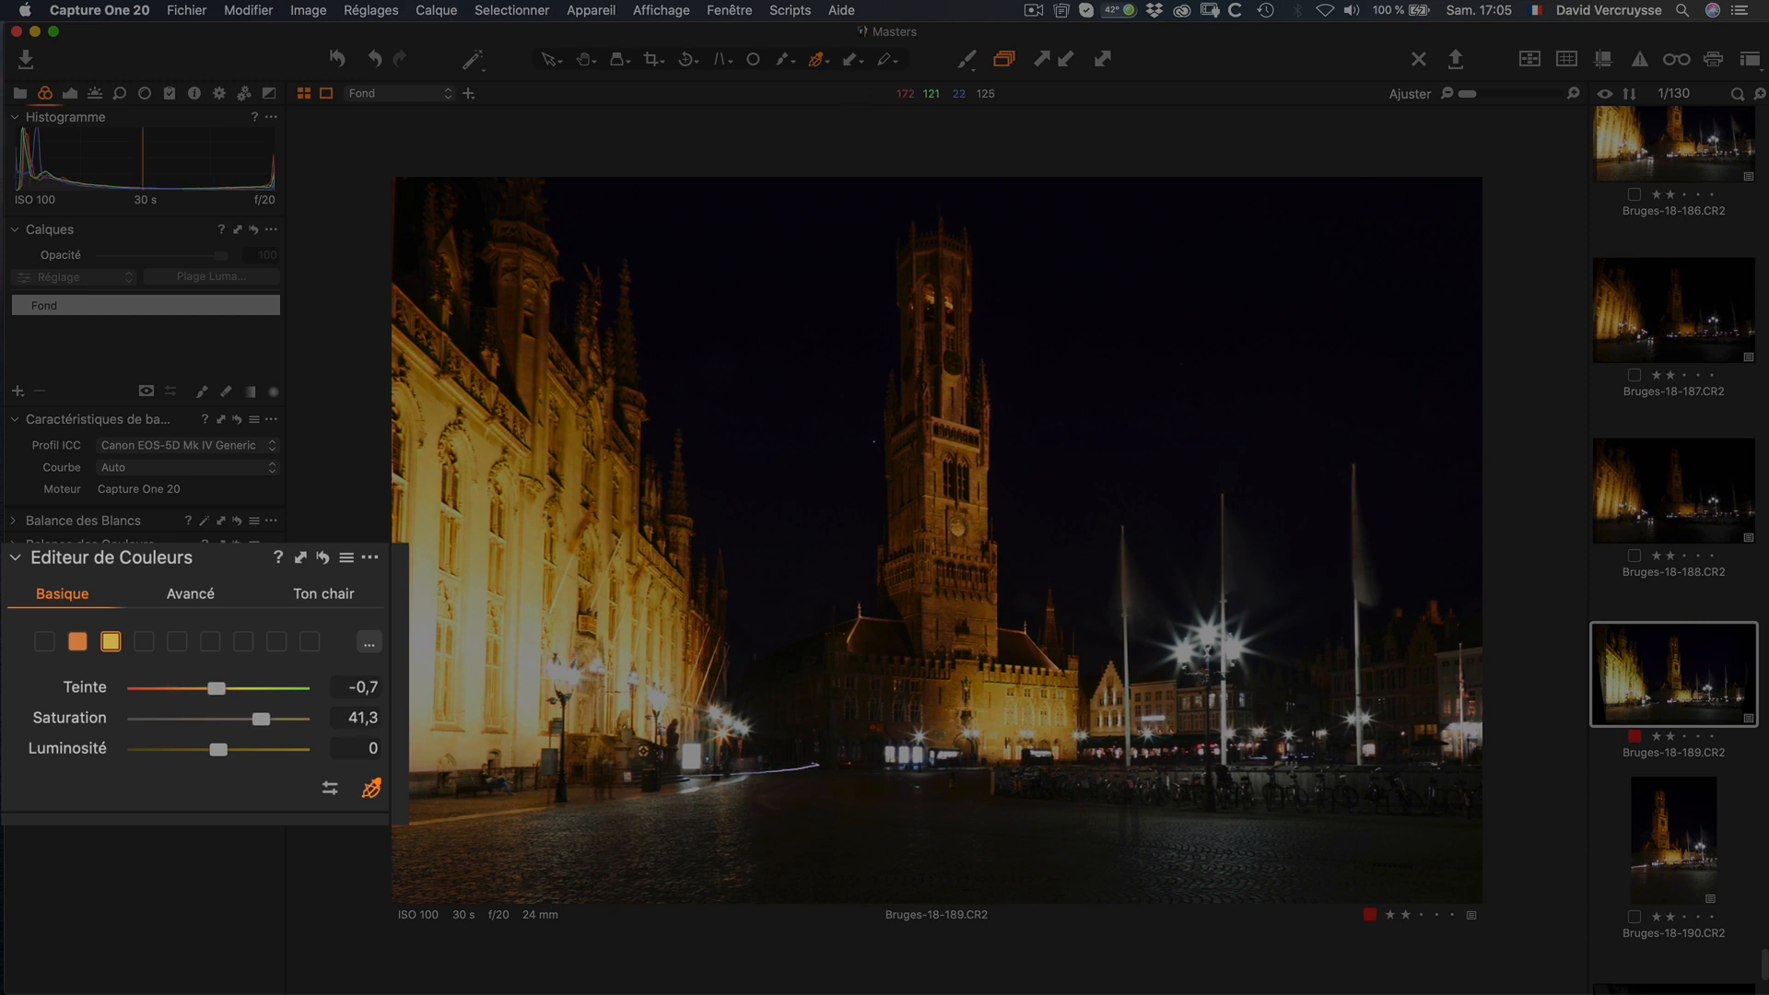
{"action": "left_click_drag", "start_coordinate": [642, 835], "coordinate": [641, 896]}
{"action": "type", "text": "80"}
{"action": "mouse_move", "coordinate": [642, 608]}
{"action": "left_mouse_down"}
{"action": "mouse_move", "coordinate": [641, 893]}
{"action": "mouse_move", "coordinate": [643, 679]}
{"action": "mouse_move", "coordinate": [643, 769]}
{"action": "mouse_move", "coordinate": [643, 711]}
{"action": "mouse_move", "coordinate": [644, 751]}
{"action": "mouse_move", "coordinate": [661, 750]}
{"action": "mouse_move", "coordinate": [638, 750]}
{"action": "left_mouse_up"}
{"action": "key", "text": "alt"}
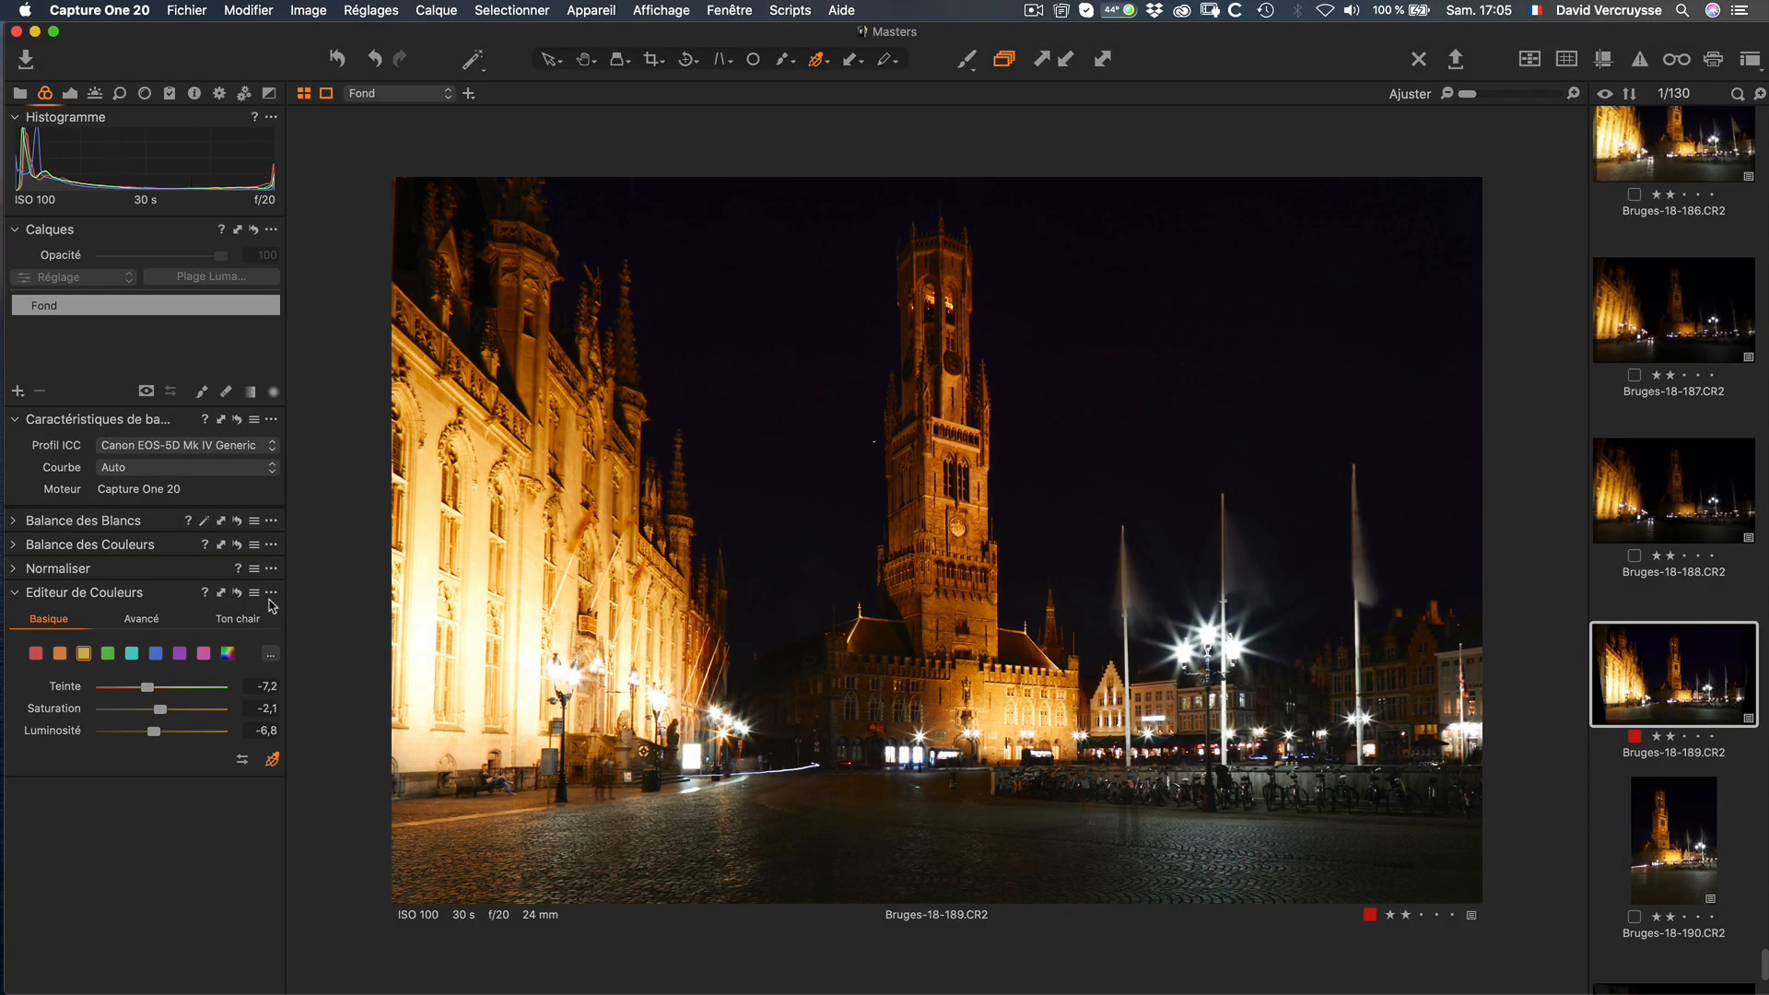
{"action": "left_click", "coordinate": [236, 595]}
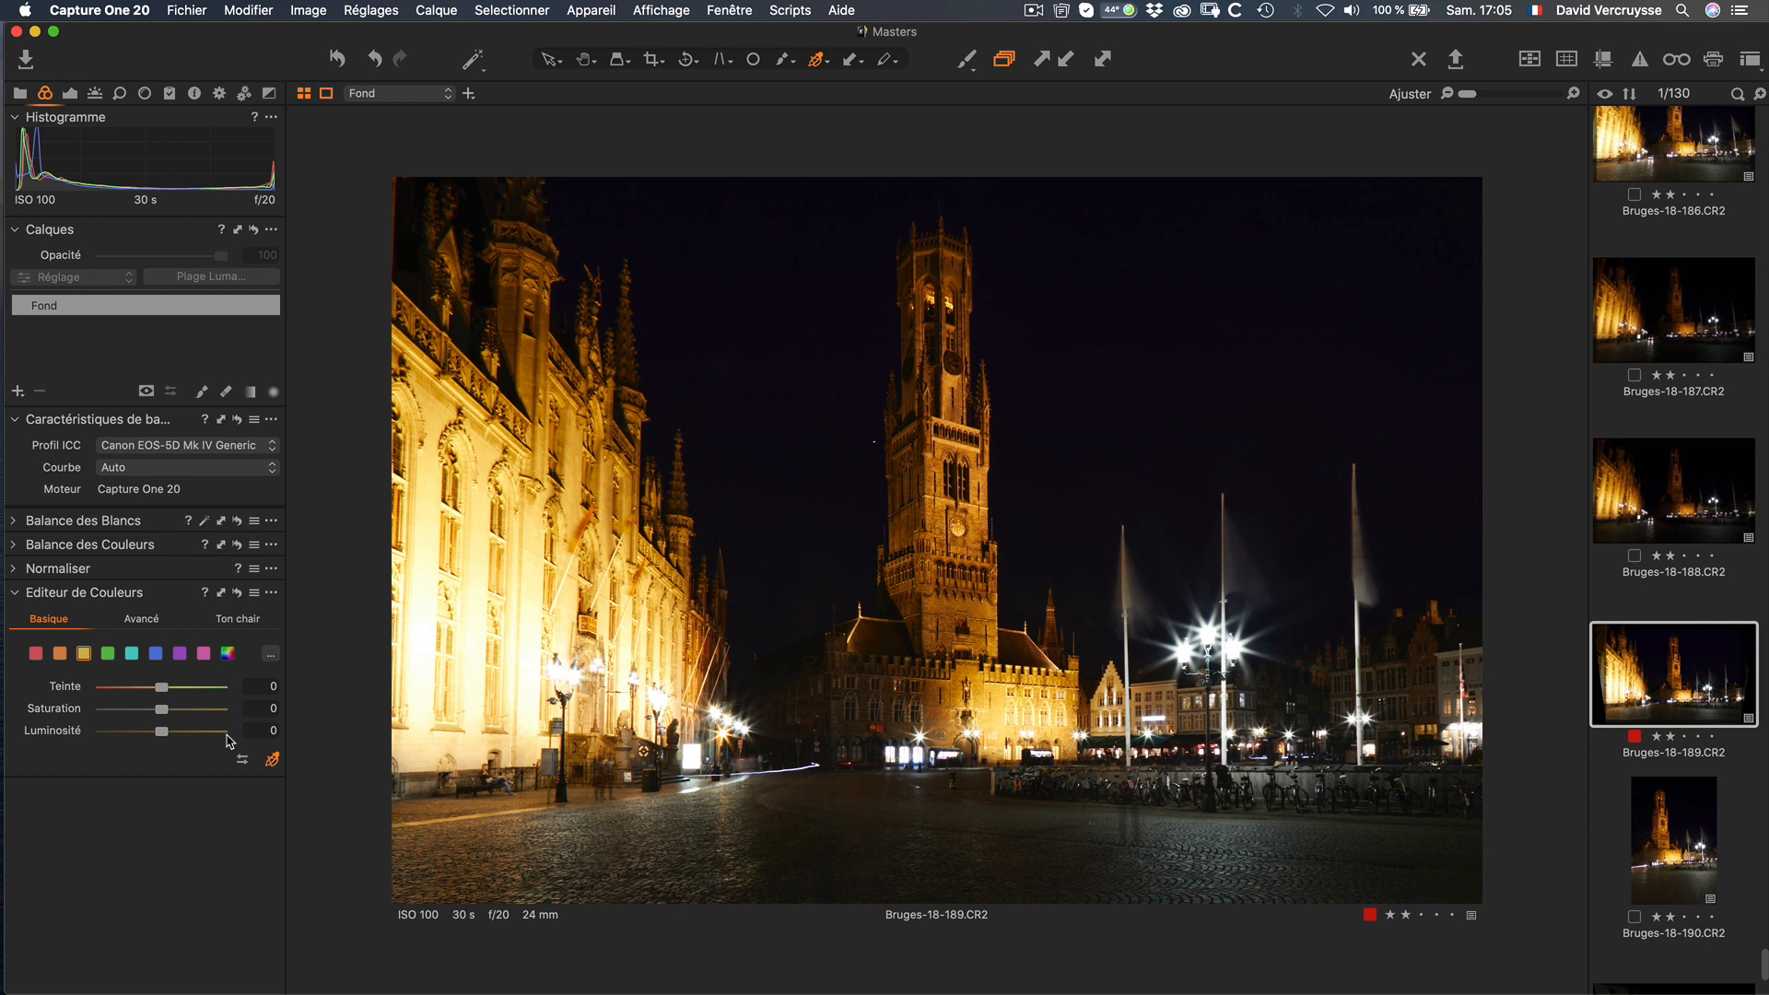
Step: Show the yellow range in the colour range editor, try its Douceur setting and cancel the changes
{"action": "left_click", "coordinate": [270, 655]}
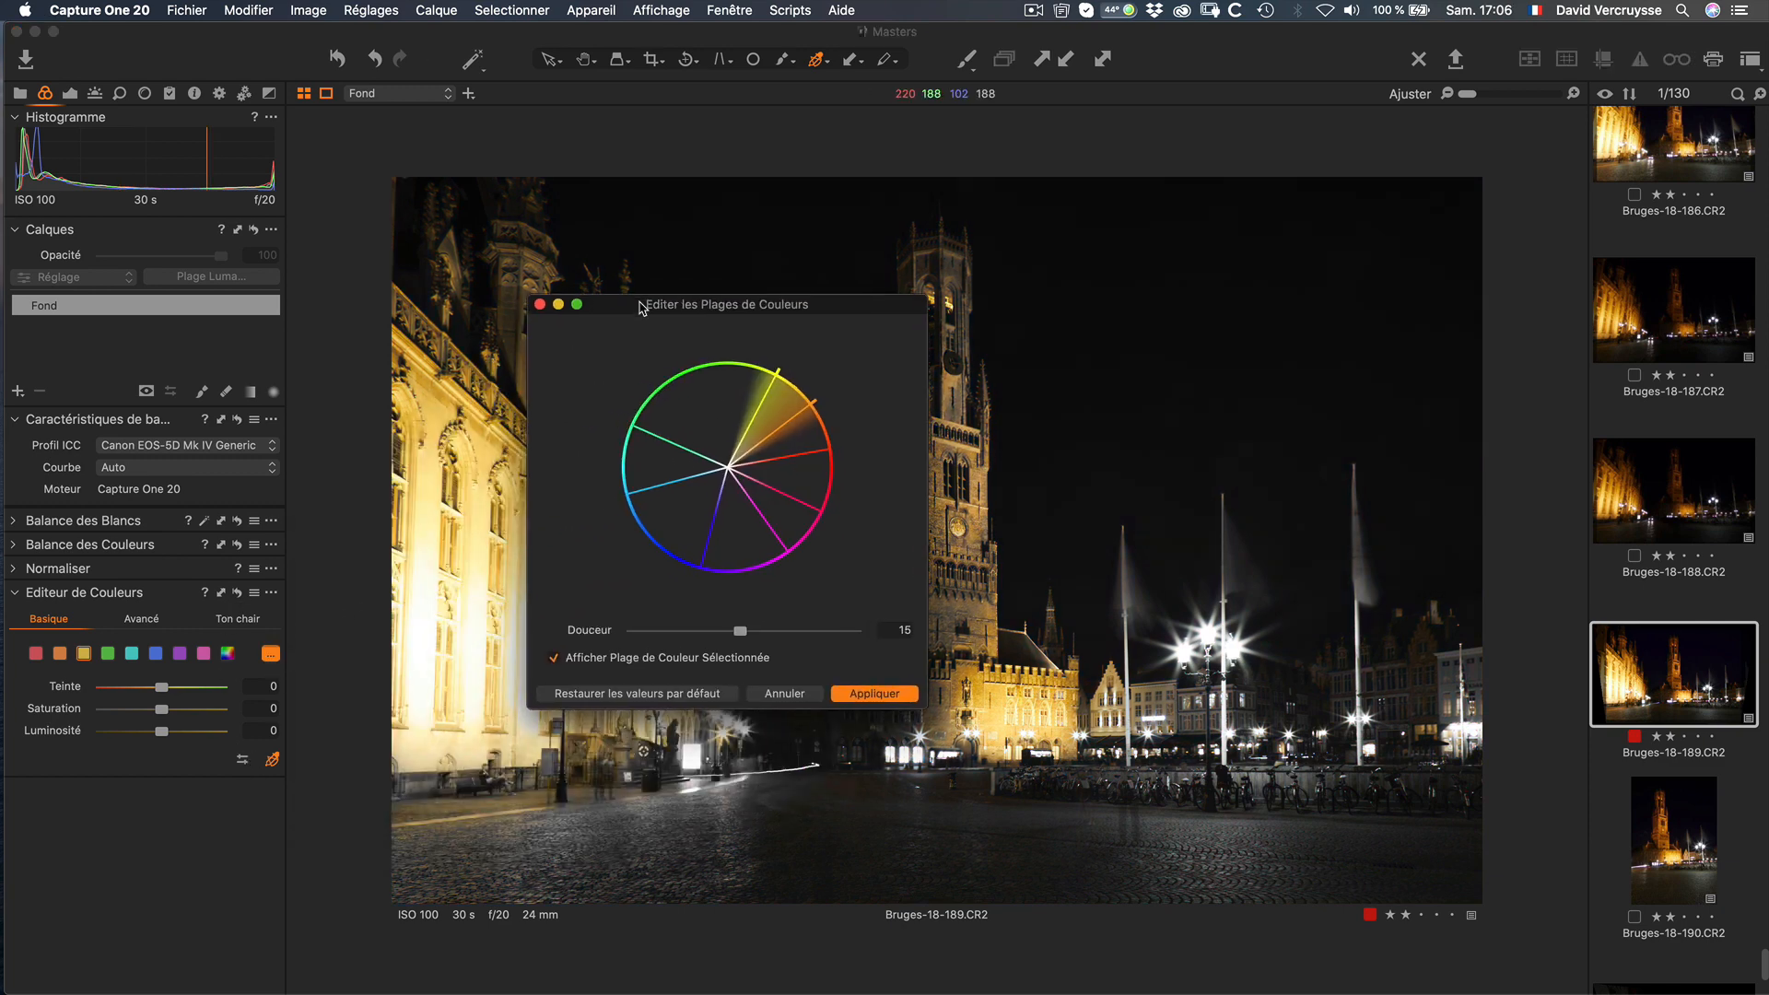
{"action": "left_click_drag", "start_coordinate": [643, 307], "coordinate": [642, 302]}
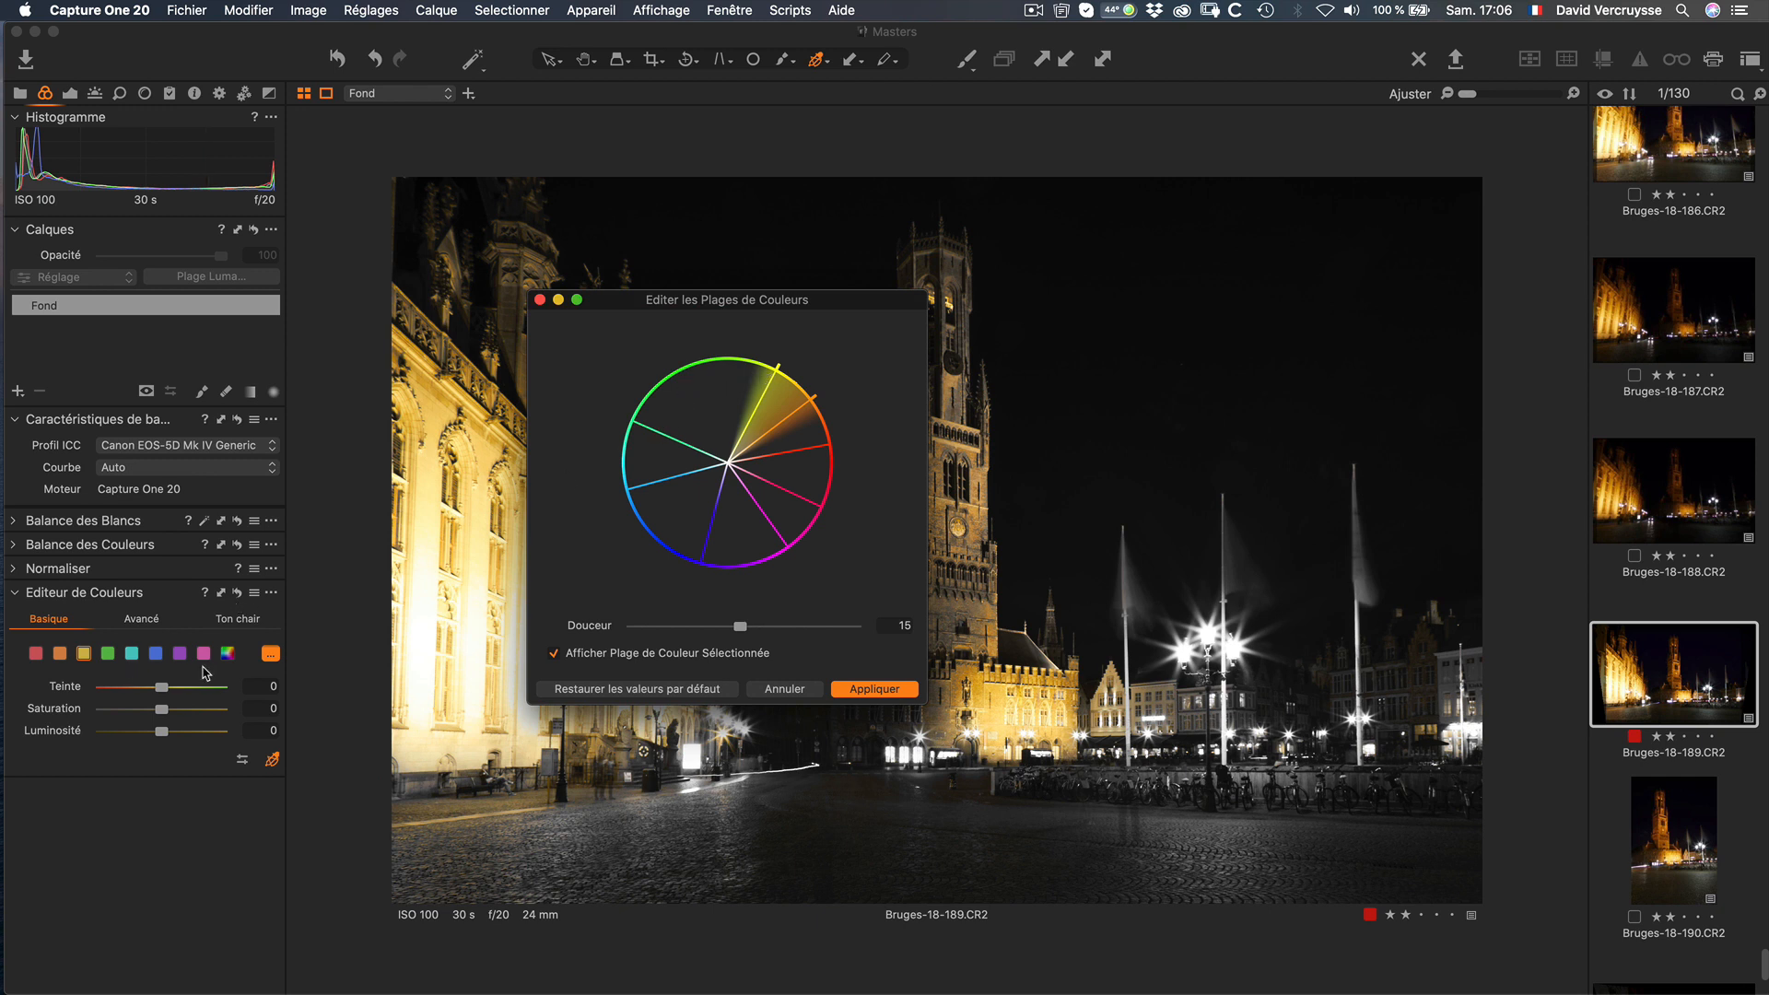
{"action": "mouse_move", "coordinate": [740, 630]}
{"action": "left_mouse_down"}
{"action": "mouse_move", "coordinate": [856, 624]}
{"action": "mouse_move", "coordinate": [711, 620]}
{"action": "mouse_move", "coordinate": [746, 619]}
{"action": "left_mouse_up"}
{"action": "left_click", "coordinate": [784, 689]}
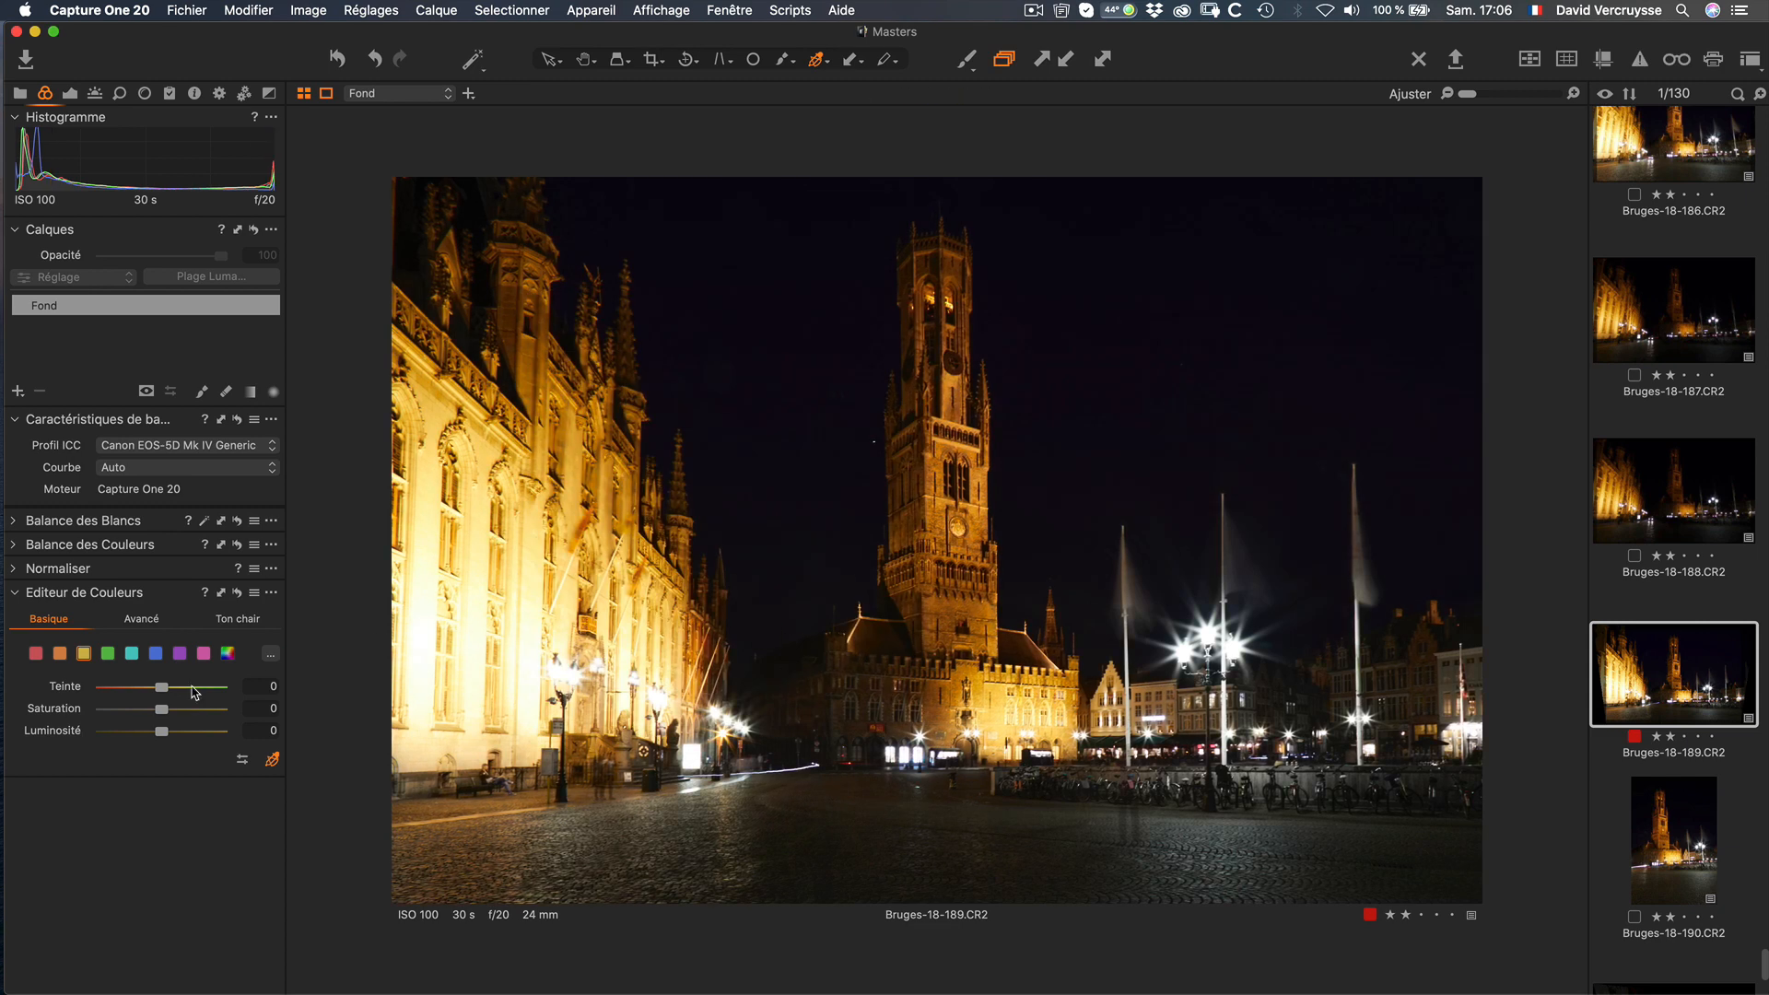
Step: Examine the direct colour editor settings and their direction options, keeping Teinte on Horizontal and Saturation on Vertical
{"action": "left_click", "coordinate": [243, 762]}
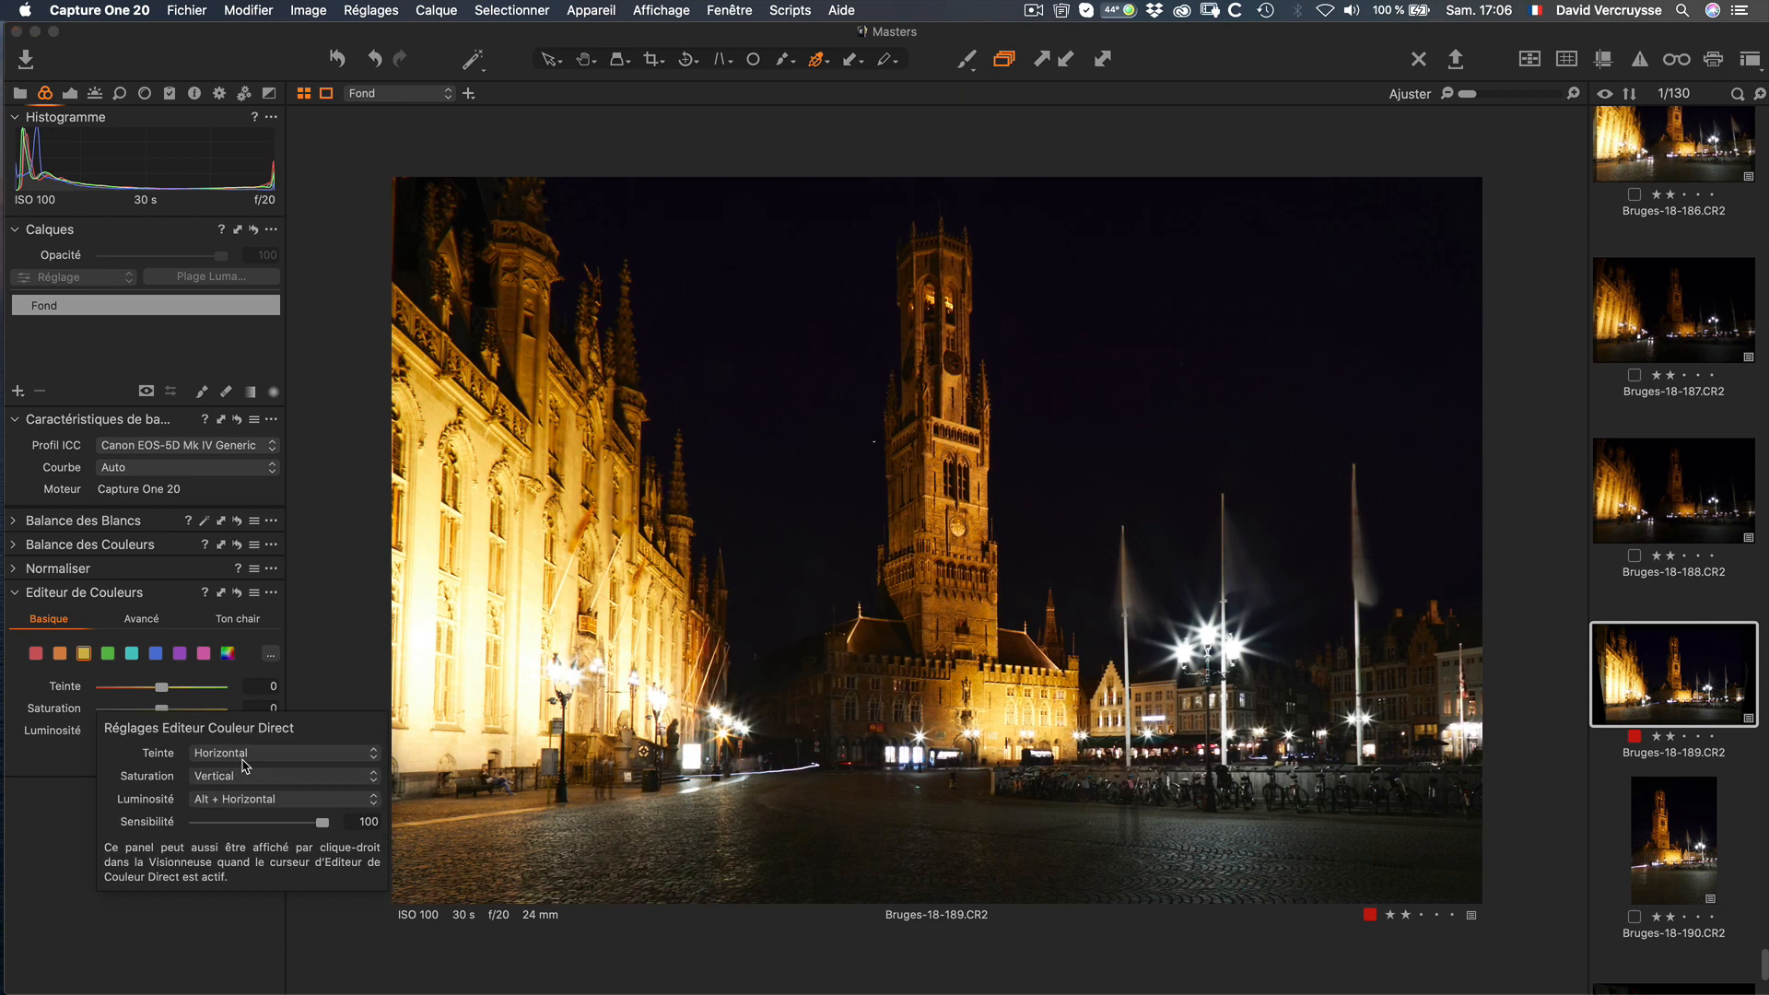
{"action": "left_click_drag", "start_coordinate": [234, 730], "coordinate": [514, 560]}
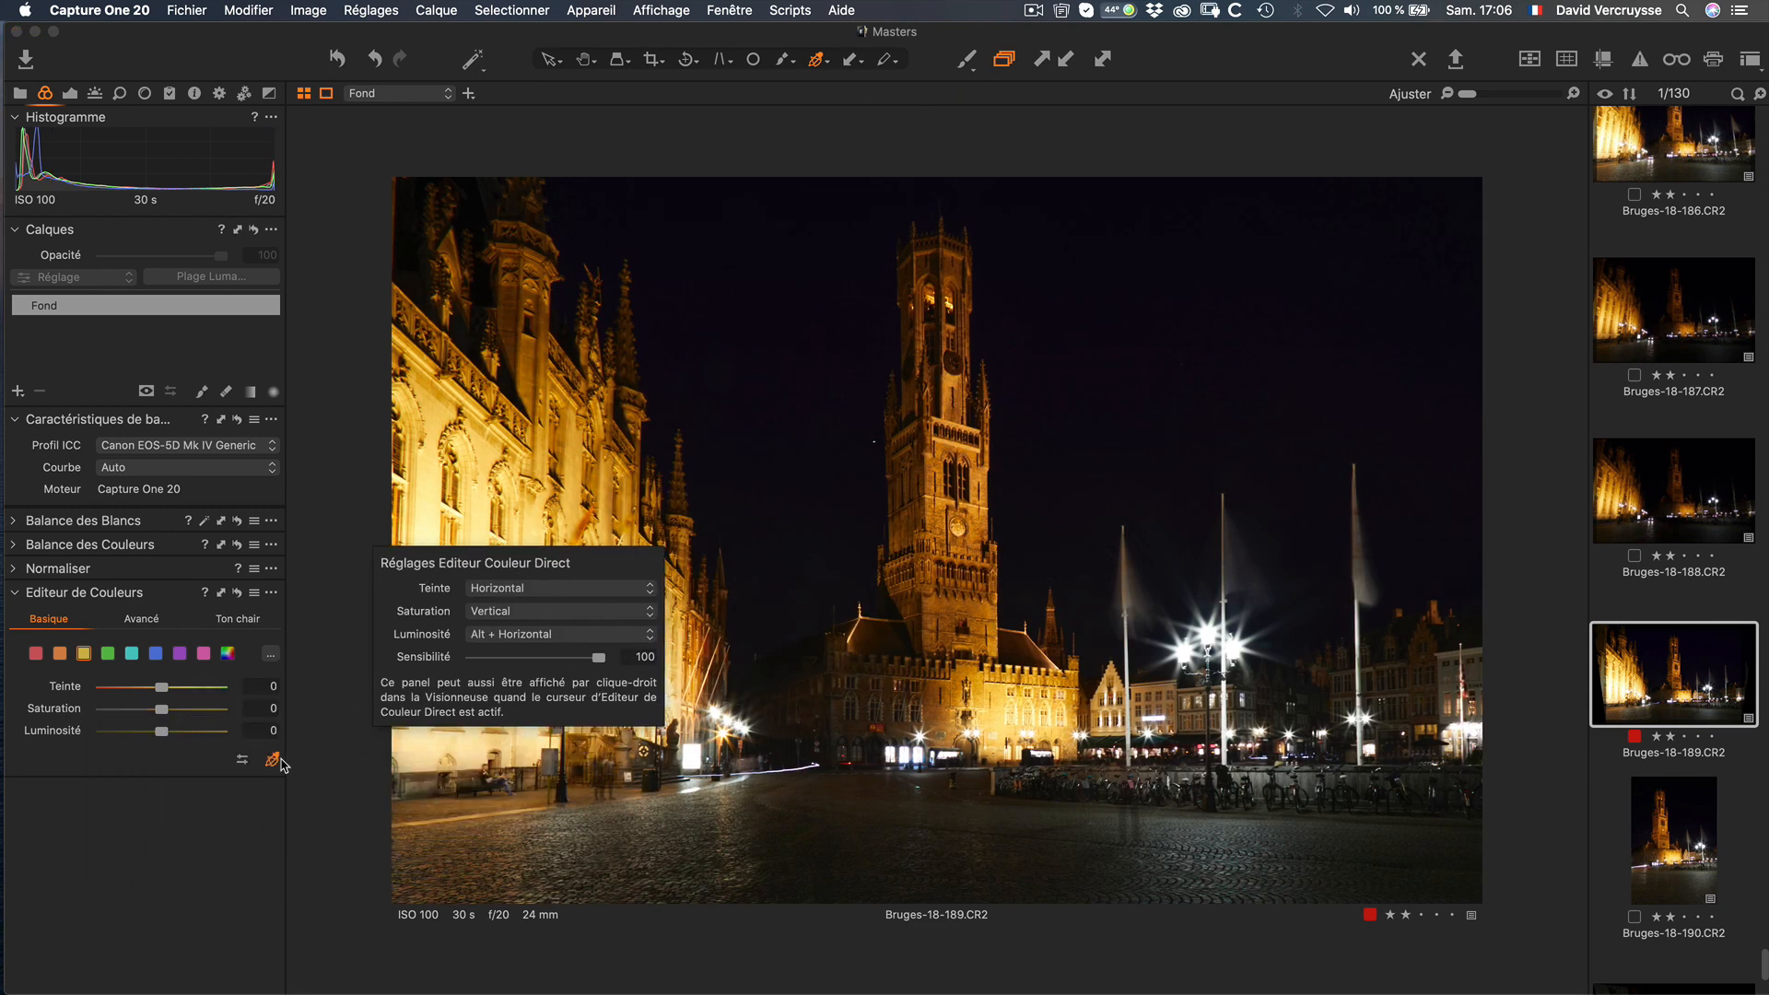
{"action": "left_click", "coordinate": [221, 758]}
{"action": "left_click", "coordinate": [244, 762]}
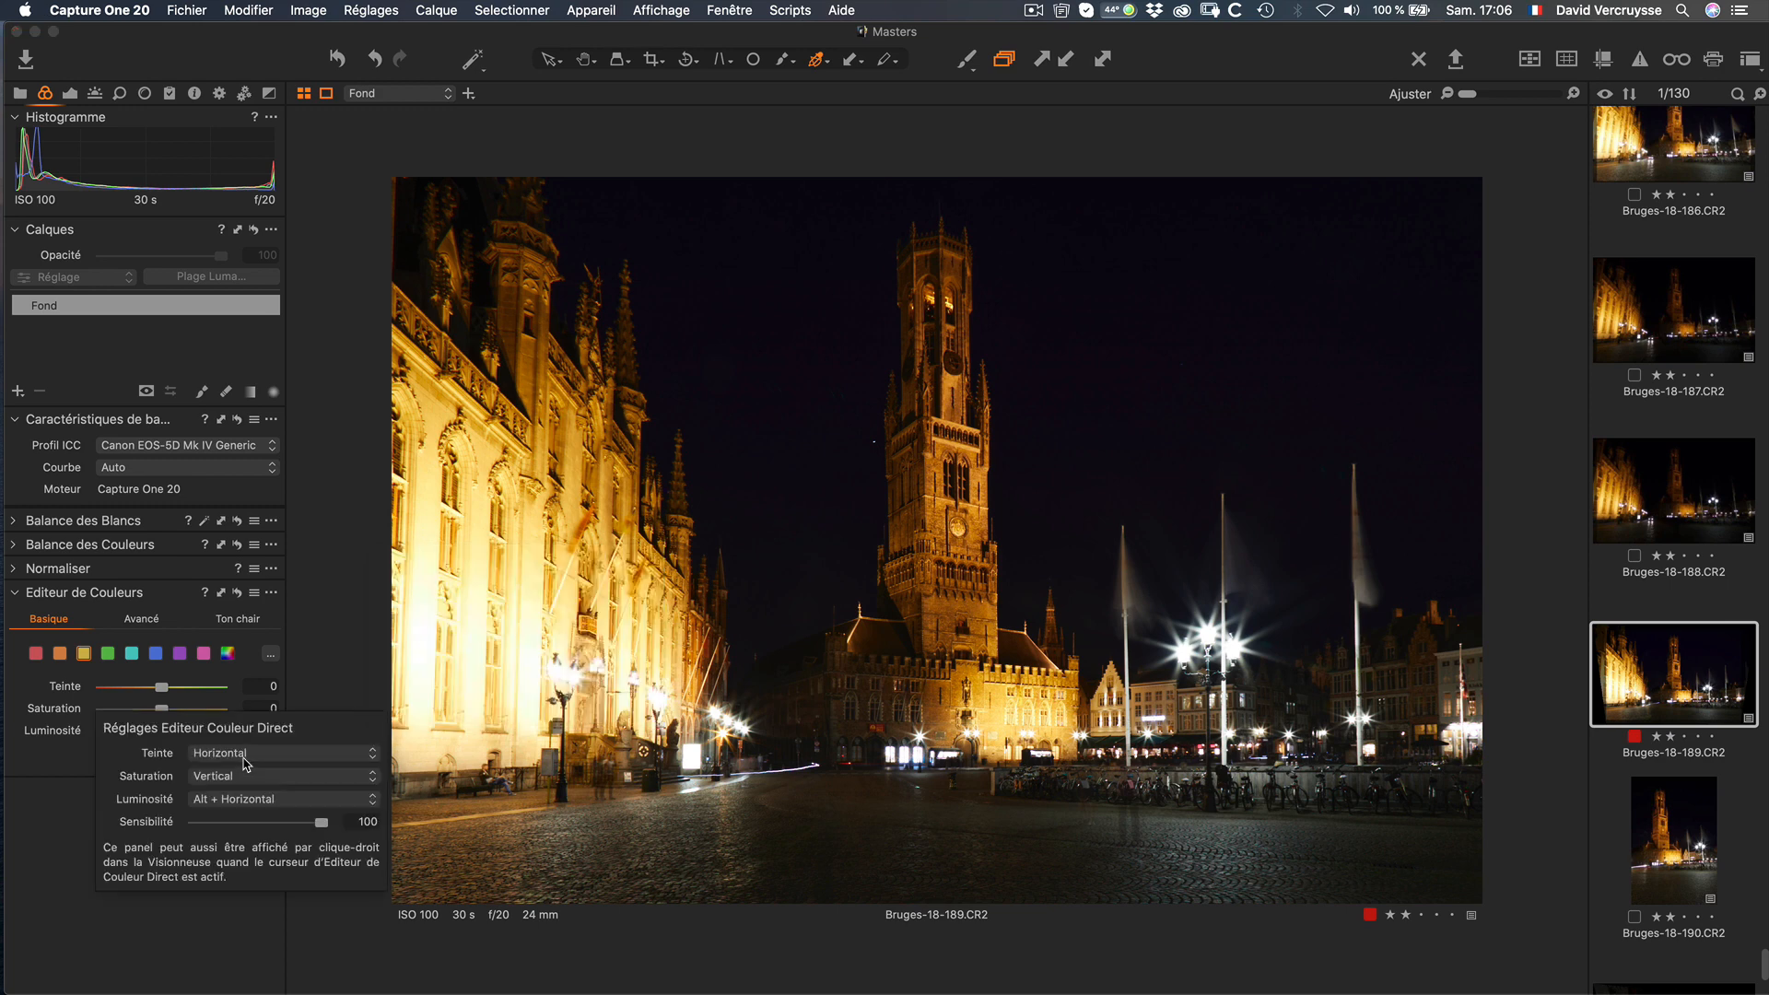
{"action": "left_click_drag", "start_coordinate": [254, 732], "coordinate": [512, 610]}
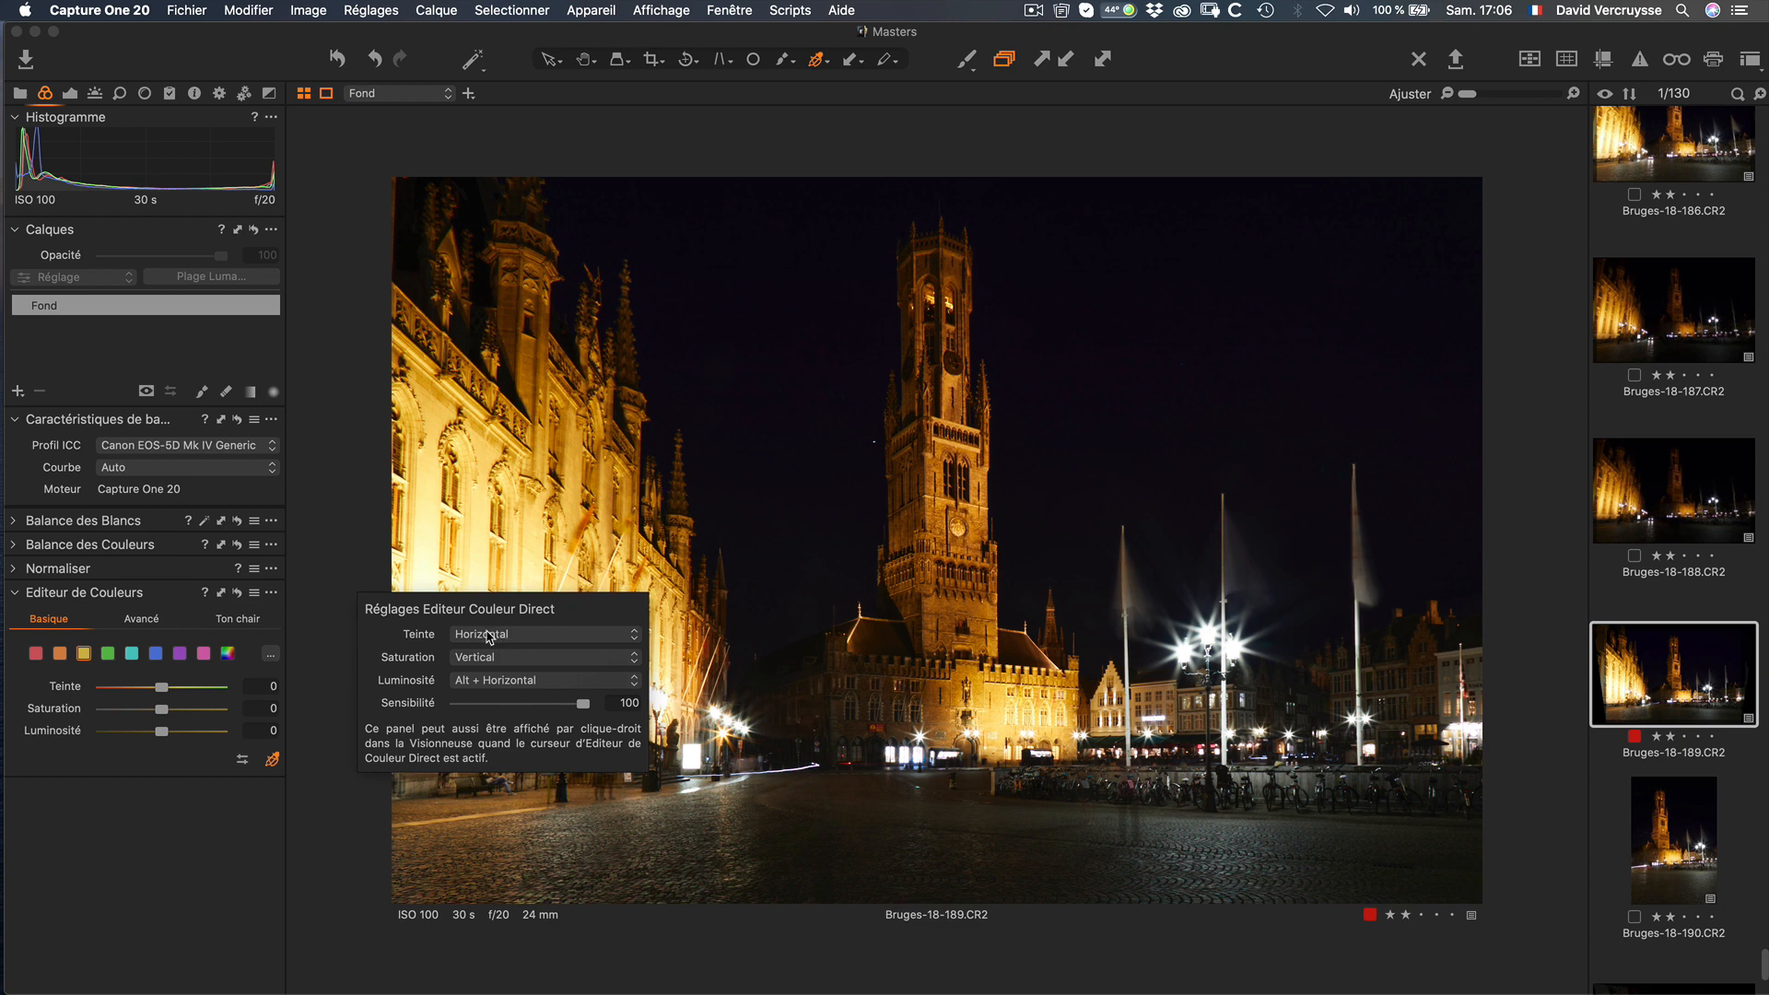
{"action": "left_click", "coordinate": [485, 639]}
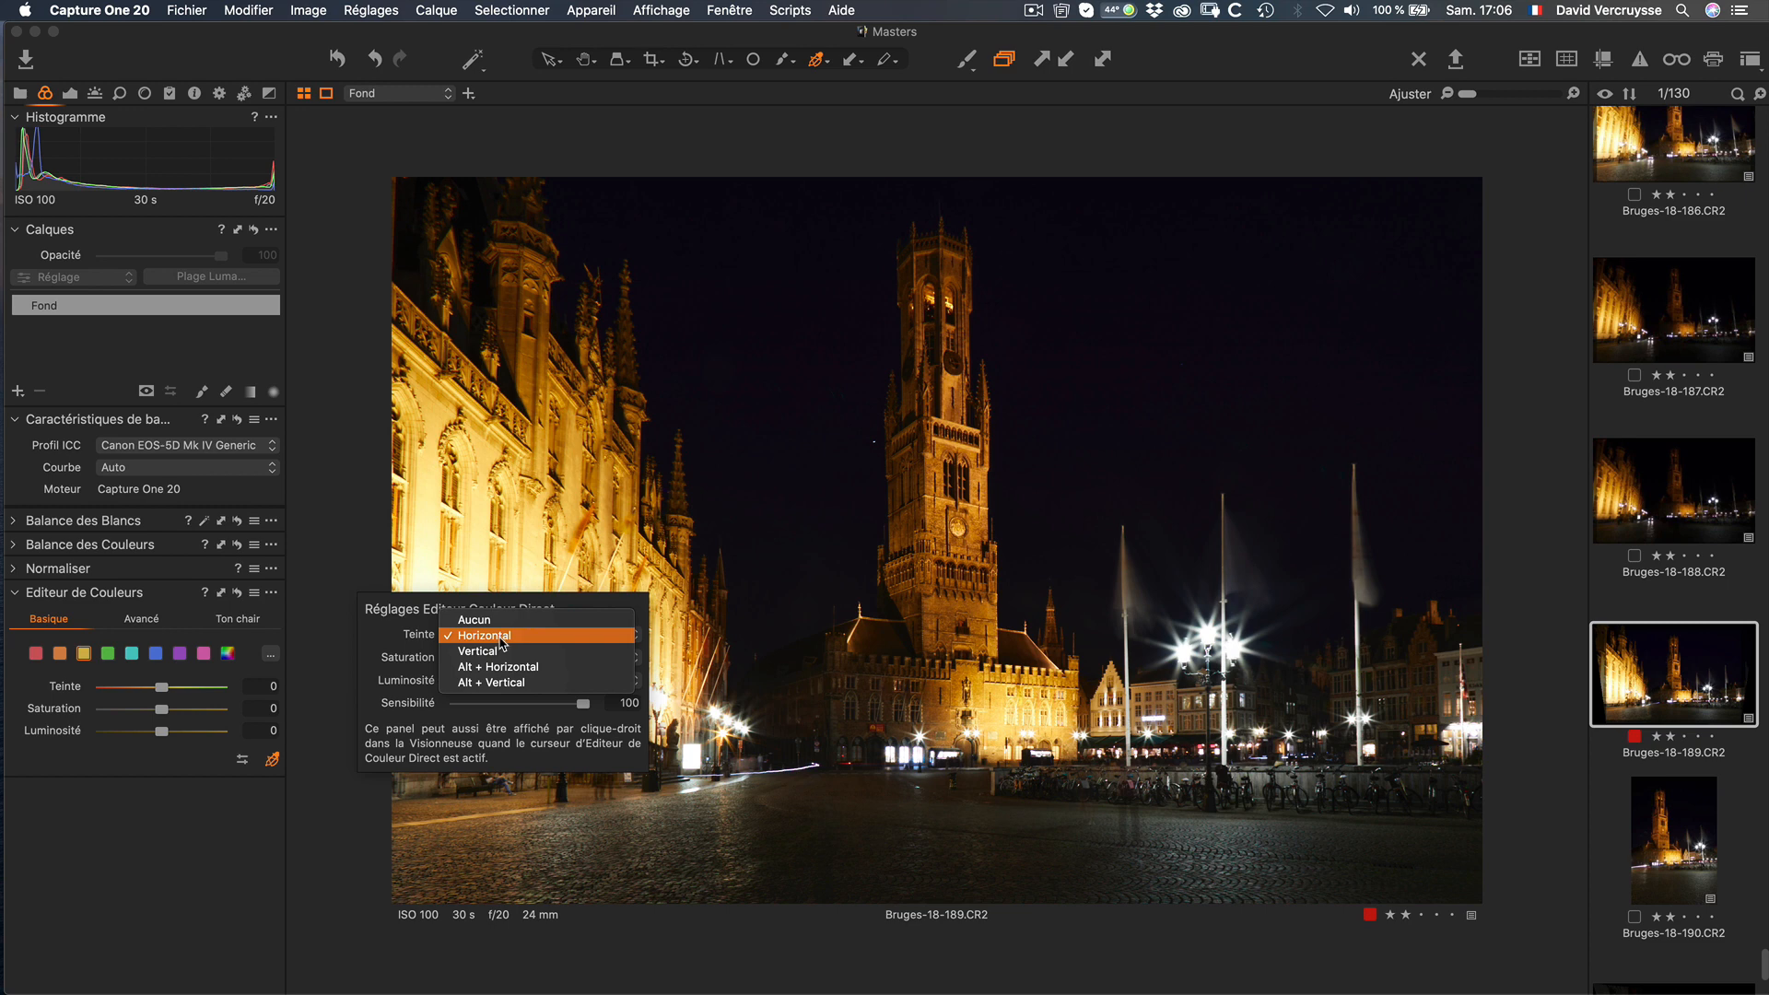
{"action": "left_click", "coordinate": [500, 637]}
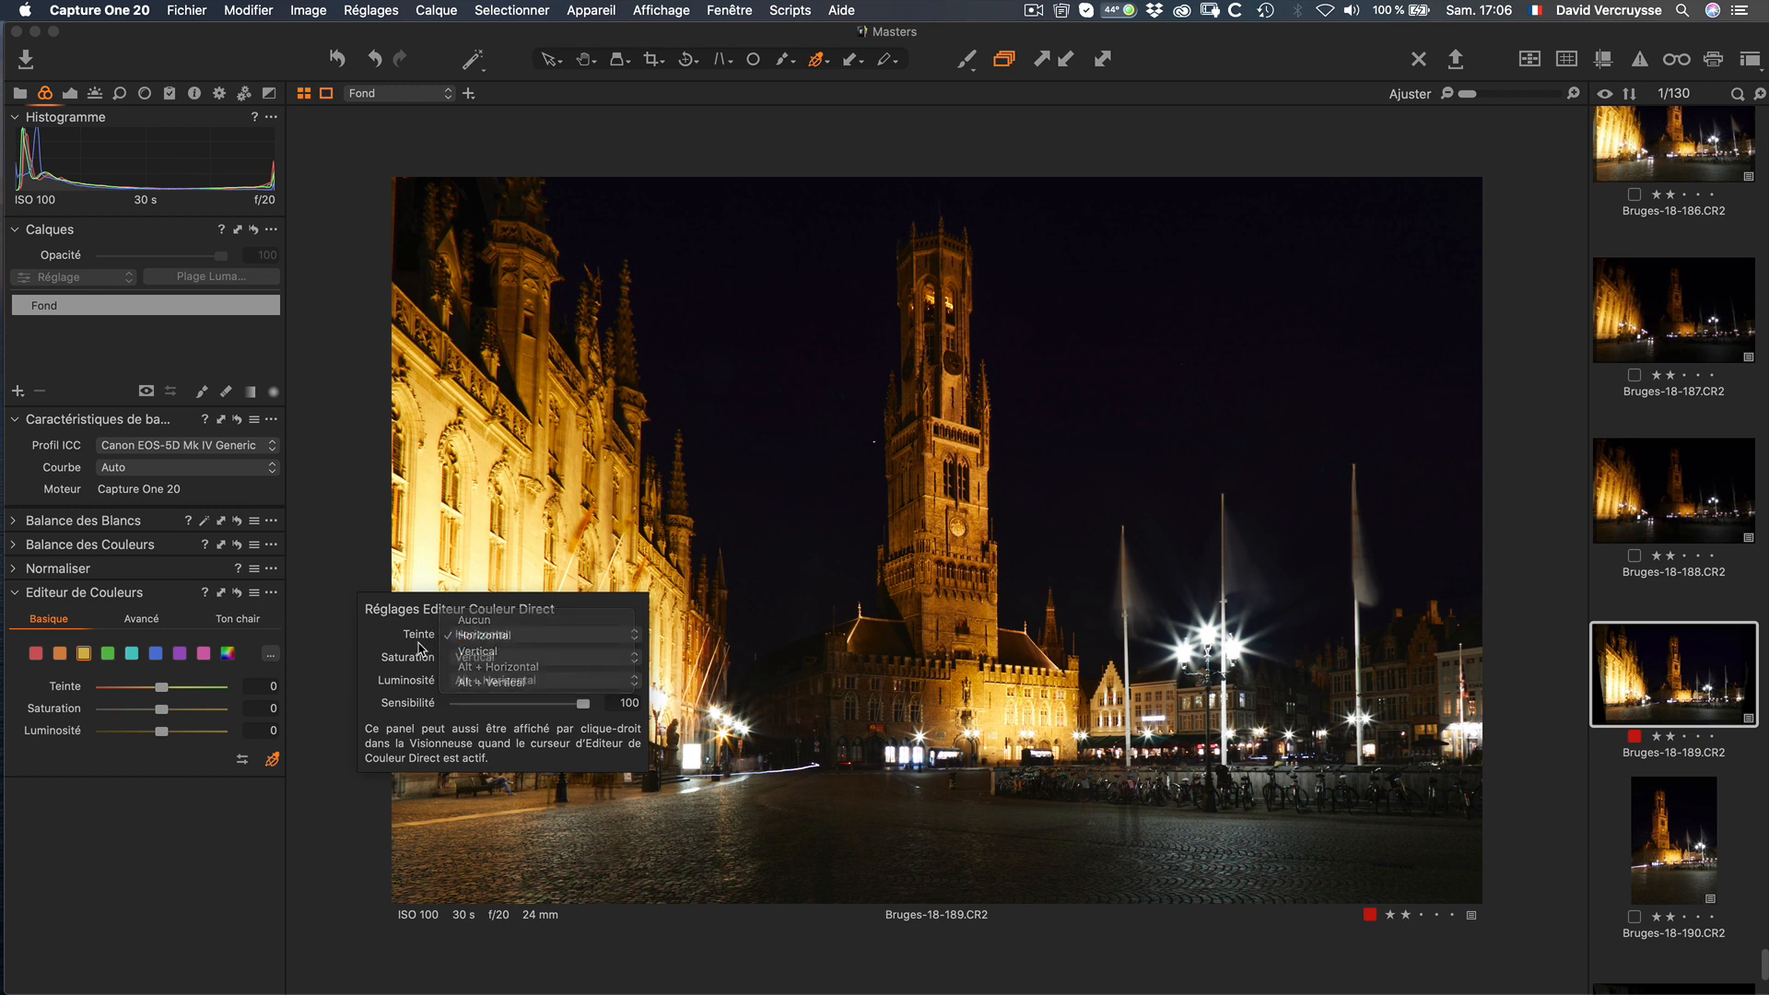
{"action": "left_click", "coordinate": [465, 658]}
{"action": "left_click", "coordinate": [465, 660]}
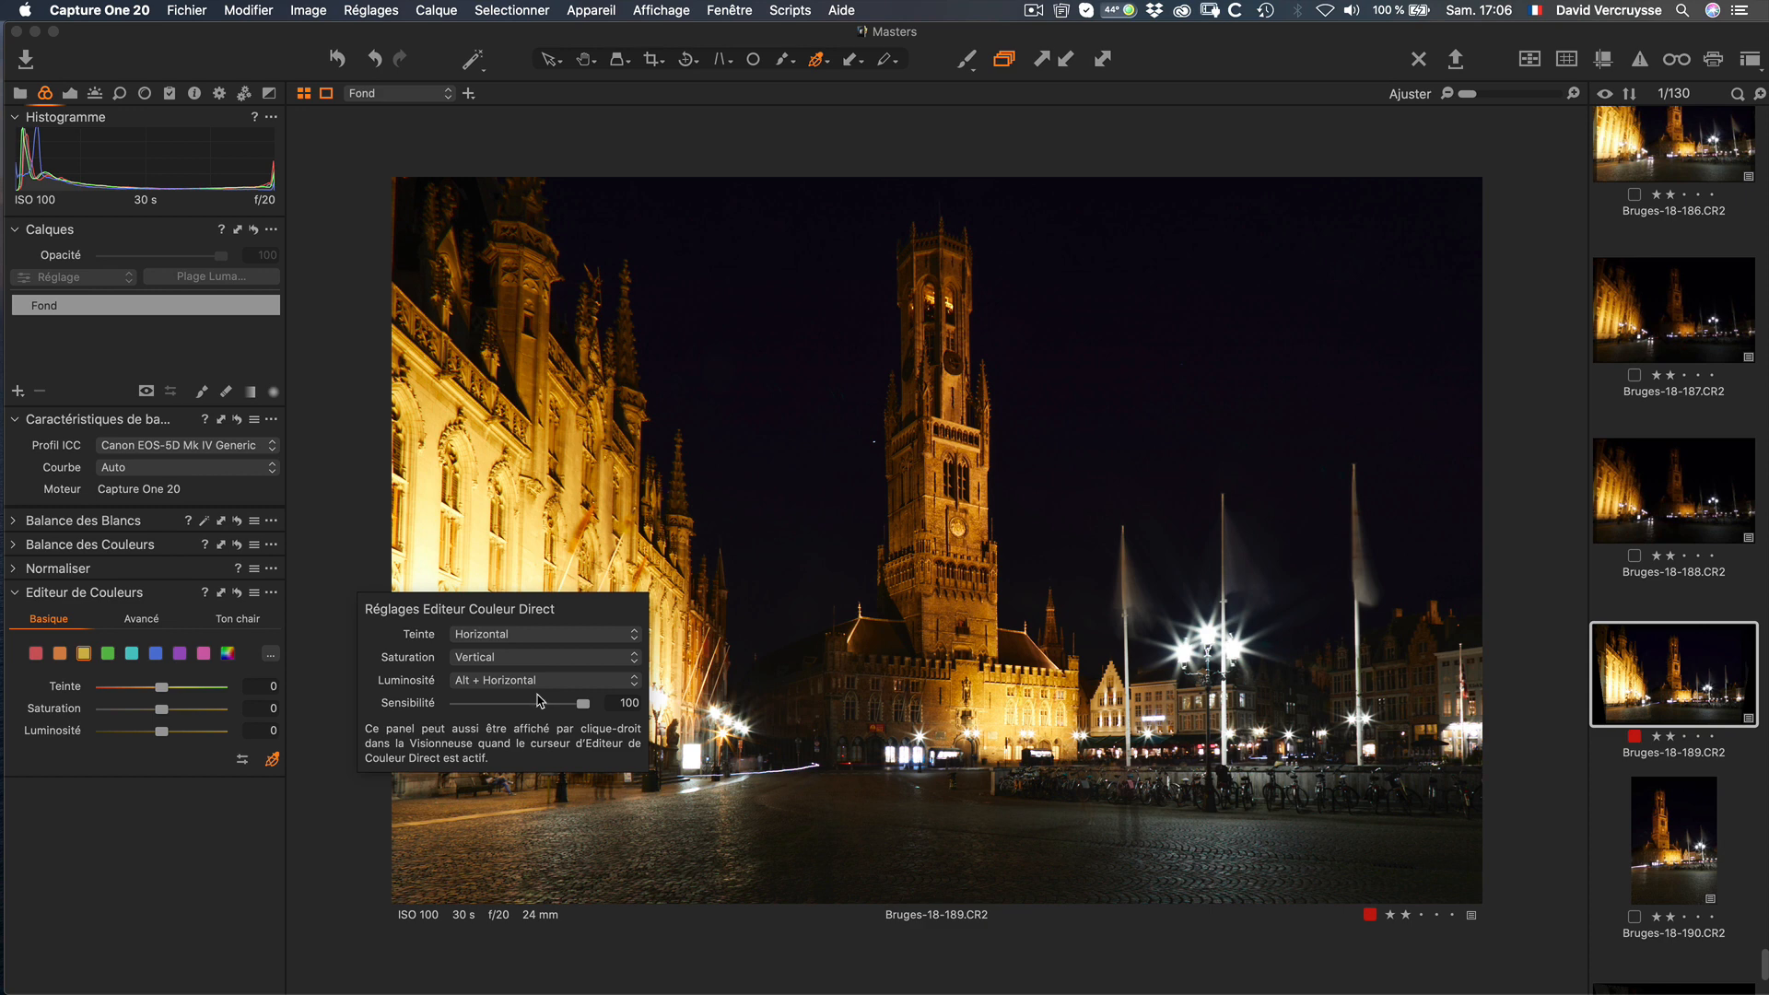
{"action": "left_click", "coordinate": [273, 788]}
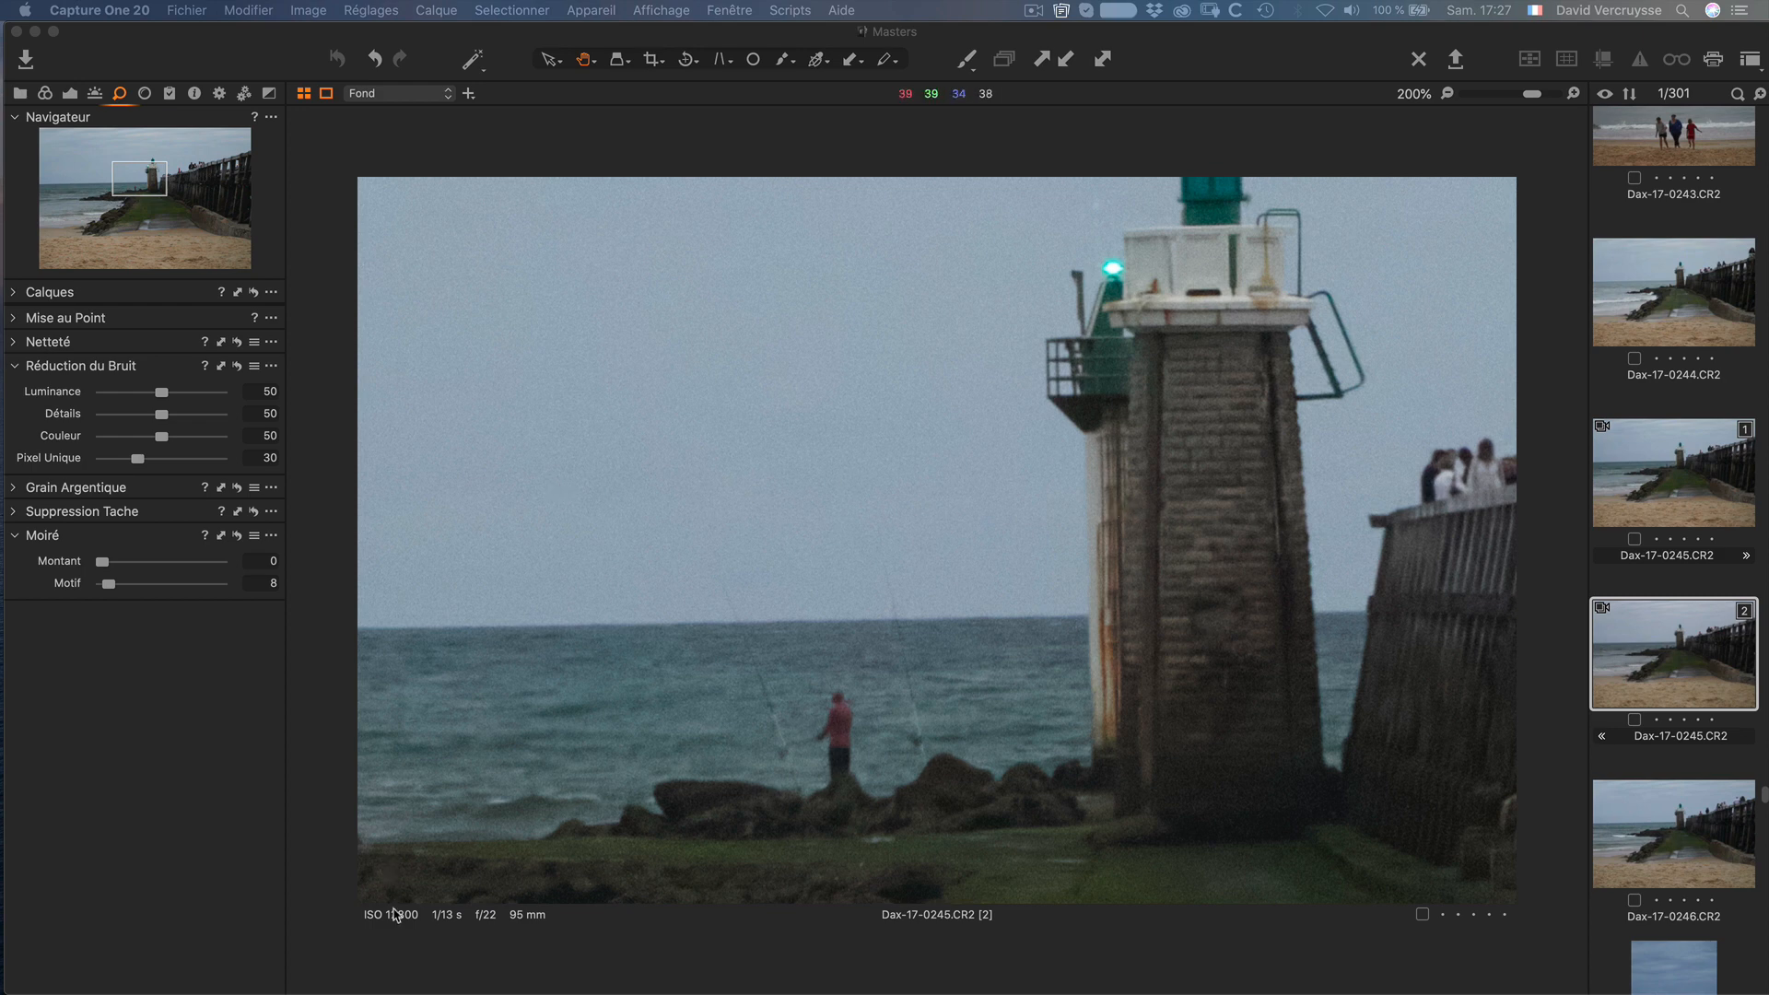
Step: Compare the noise rendering of variants 1 and 2 of Dax-17-0245.CR2 around the lighthouse at 200% zoom
{"action": "left_click", "coordinate": [1703, 468]}
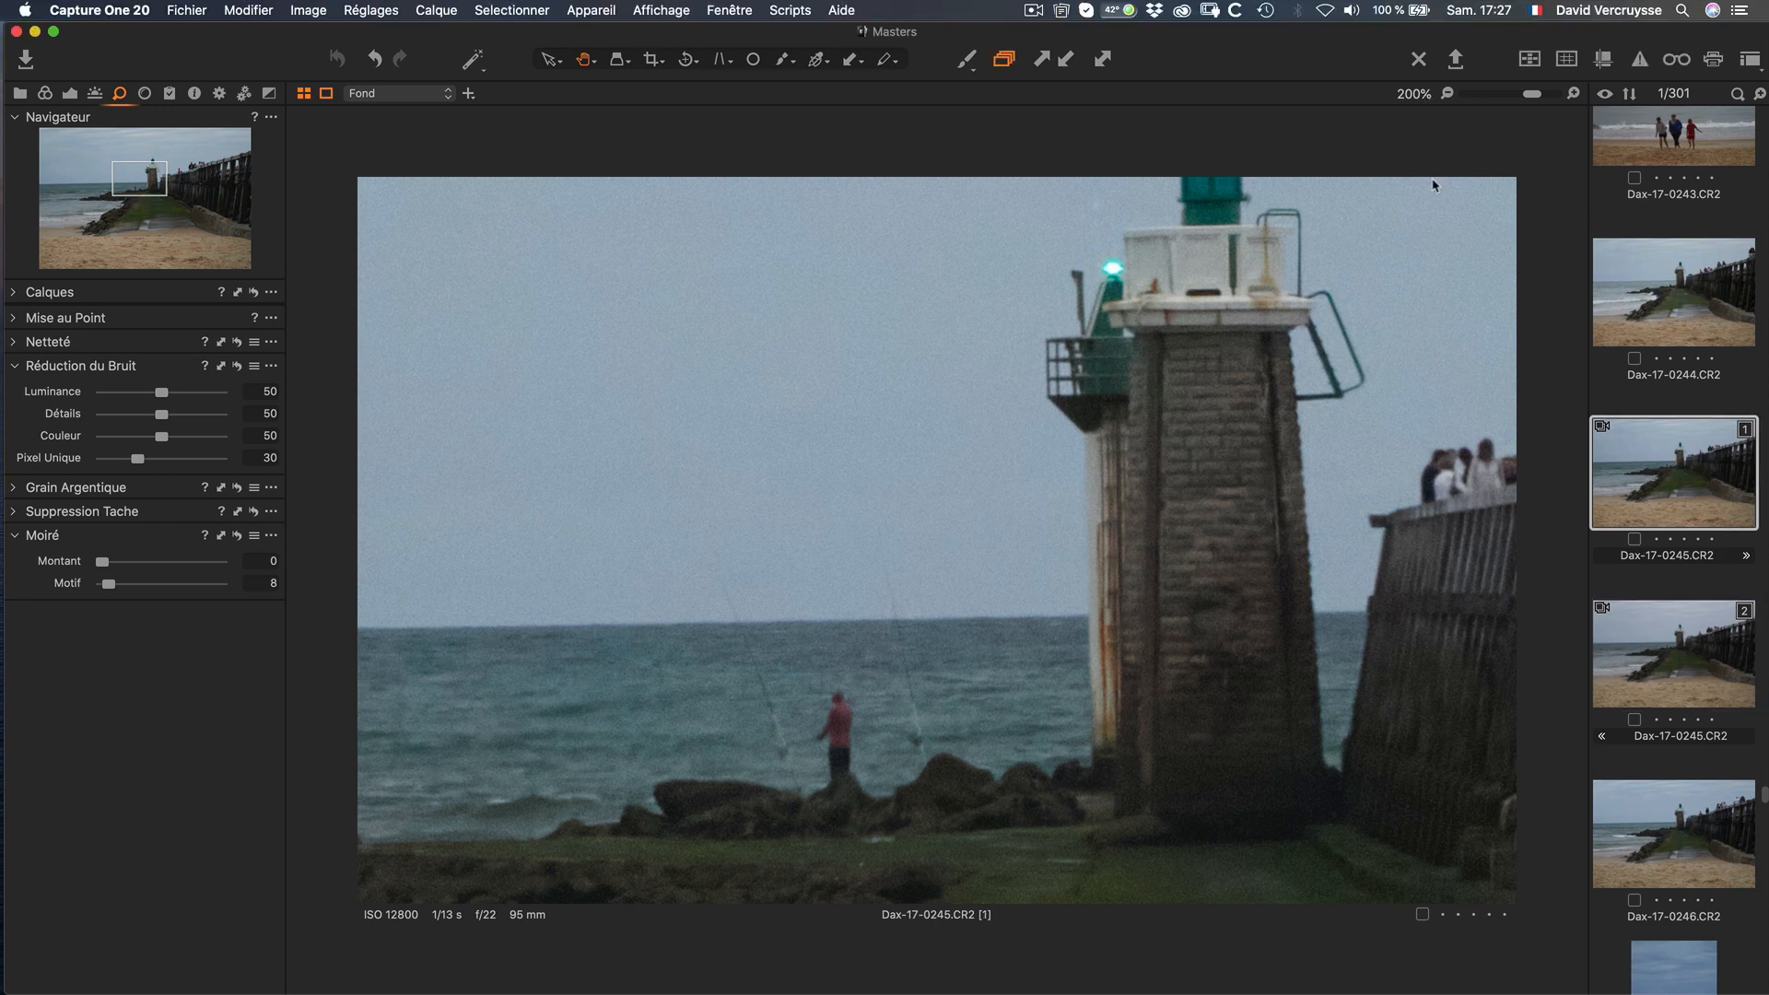
{"action": "key", "text": "Down"}
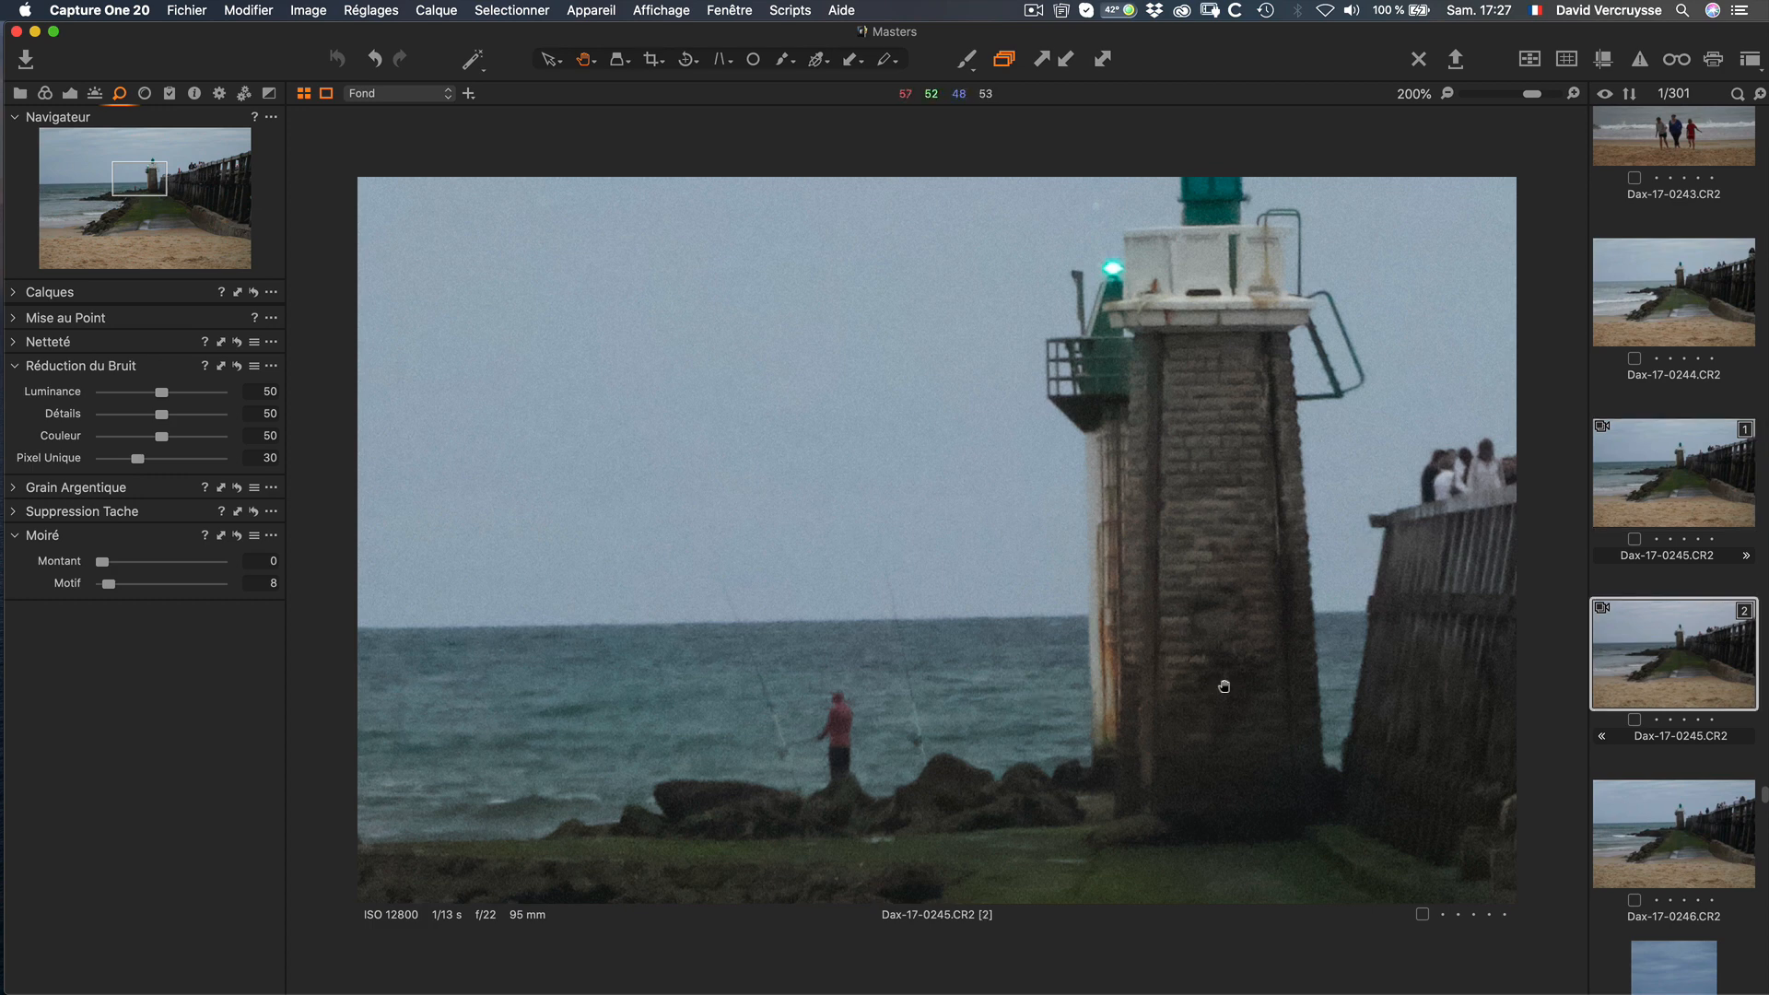
{"action": "left_click", "coordinate": [1703, 523]}
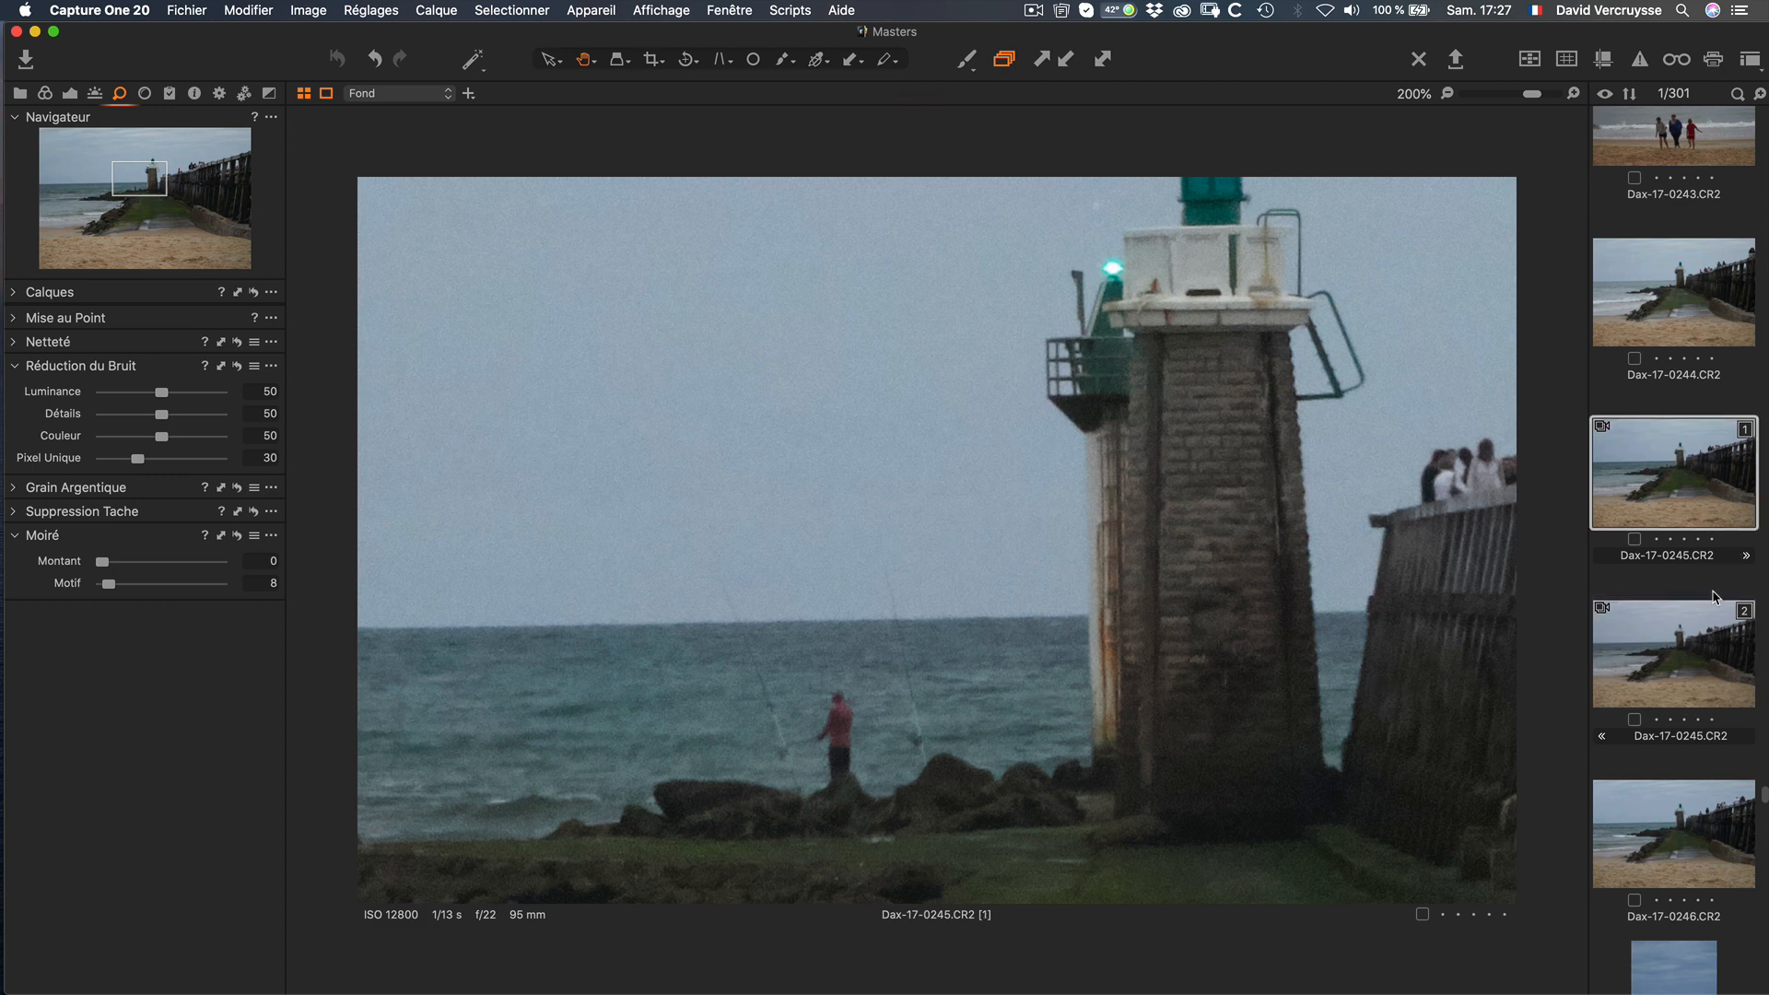
{"action": "left_click", "coordinate": [1691, 639]}
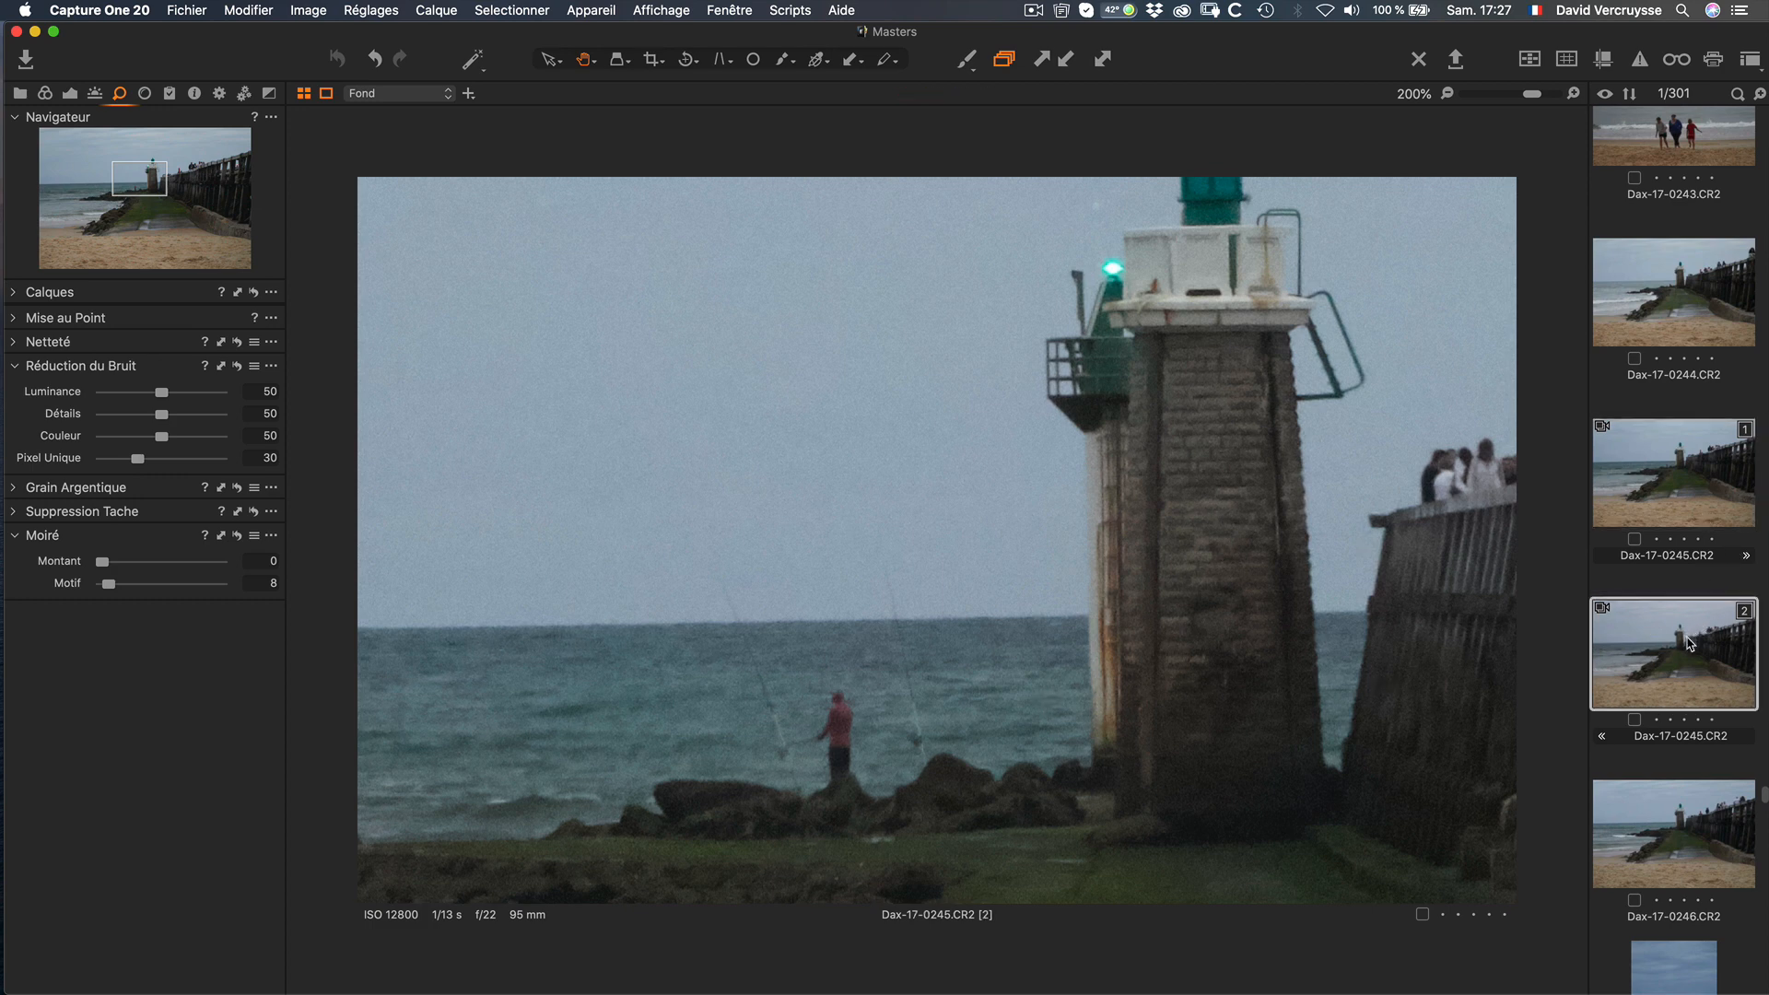
{"action": "left_click", "coordinate": [1692, 501]}
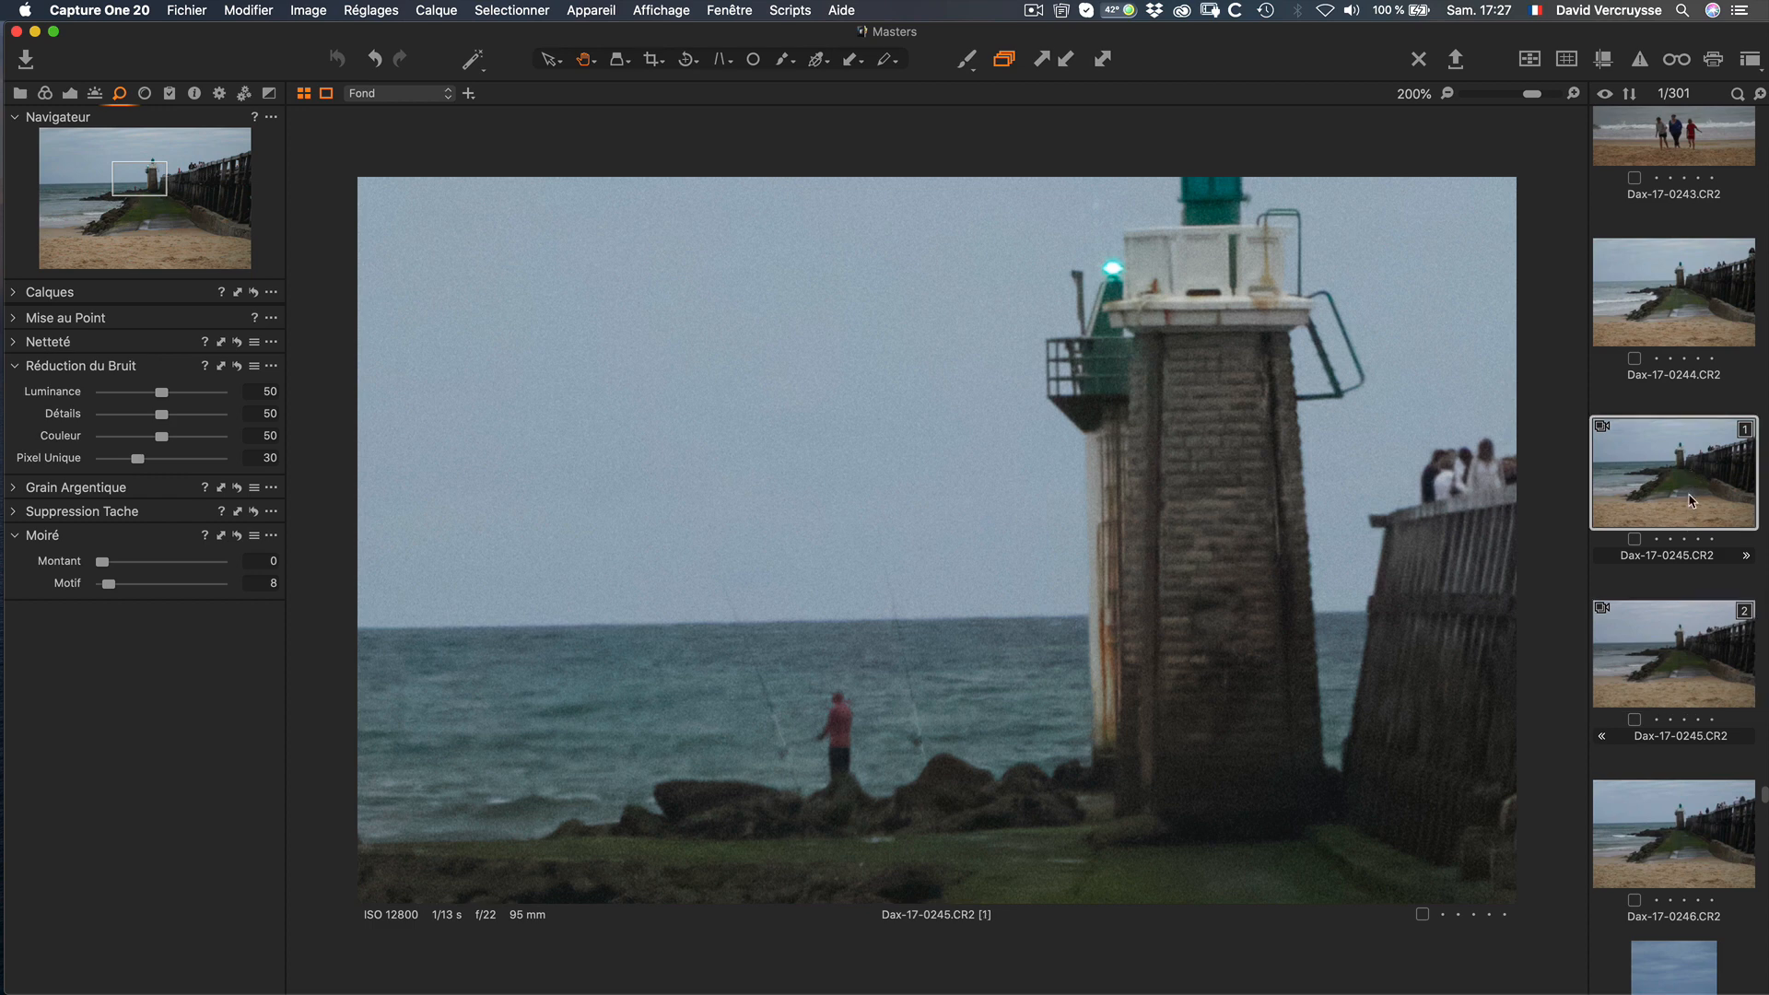
{"action": "left_click", "coordinate": [1670, 651]}
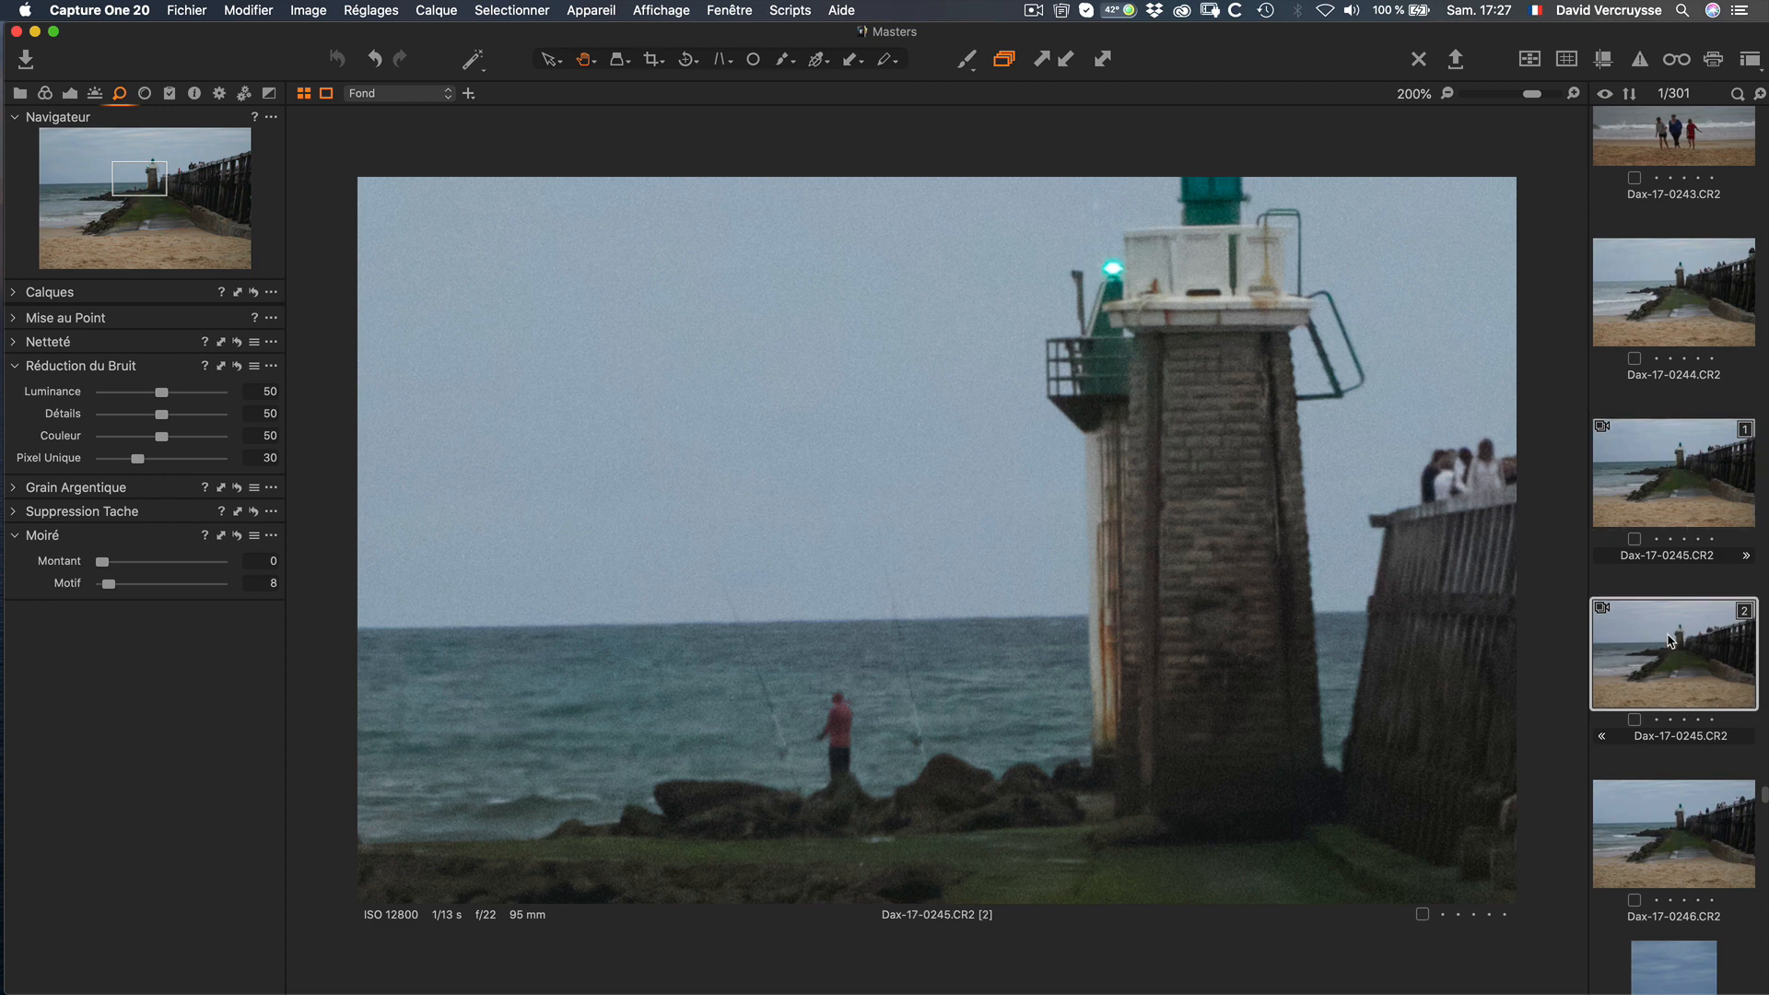
{"action": "left_click", "coordinate": [1675, 493]}
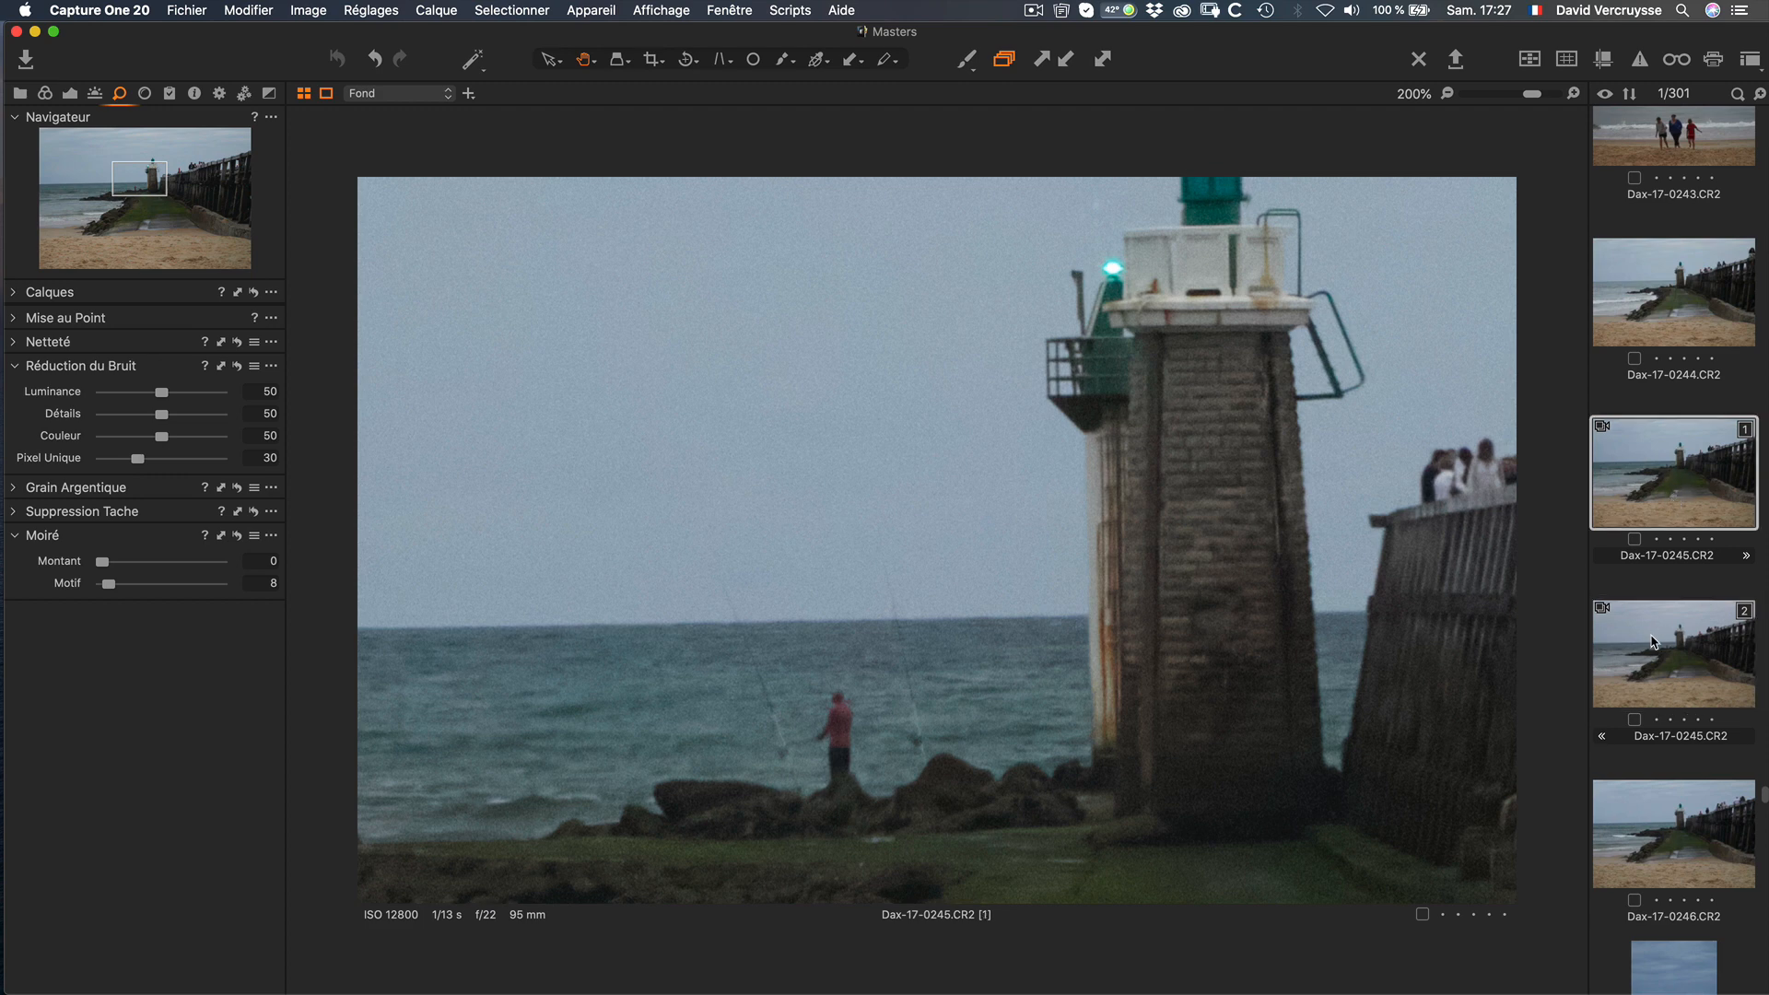
{"action": "left_click", "coordinate": [1662, 674]}
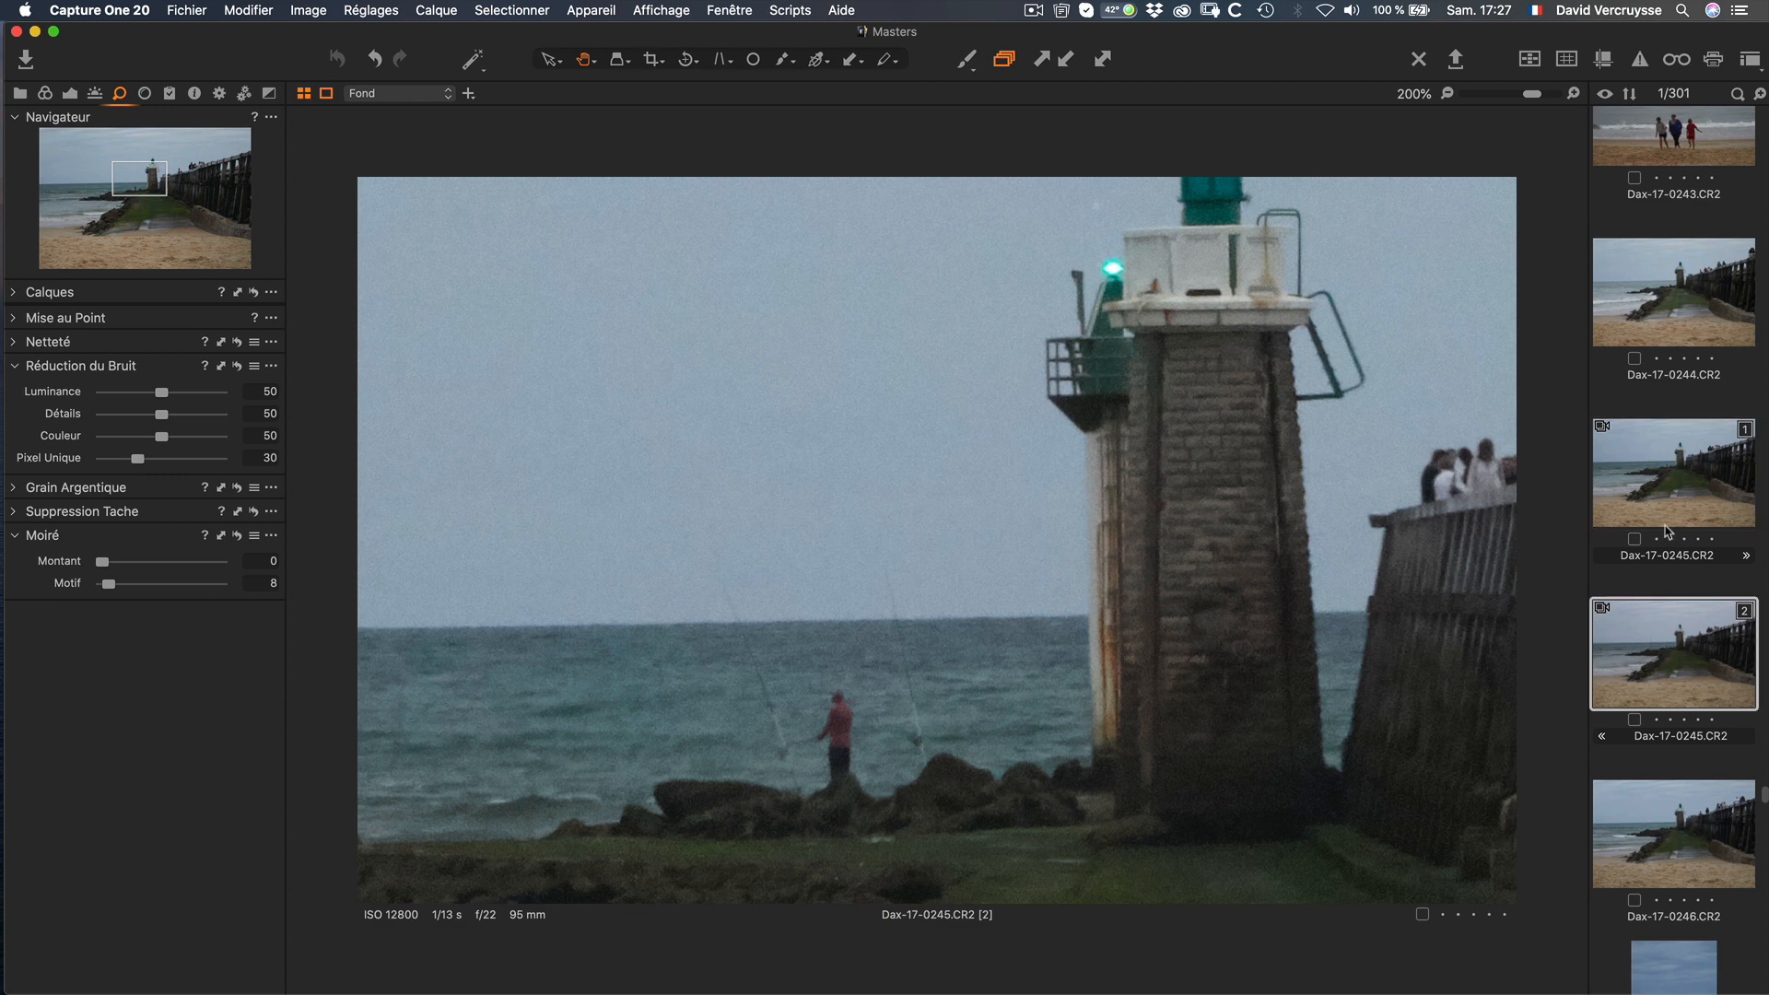
{"action": "left_click", "coordinate": [1657, 471]}
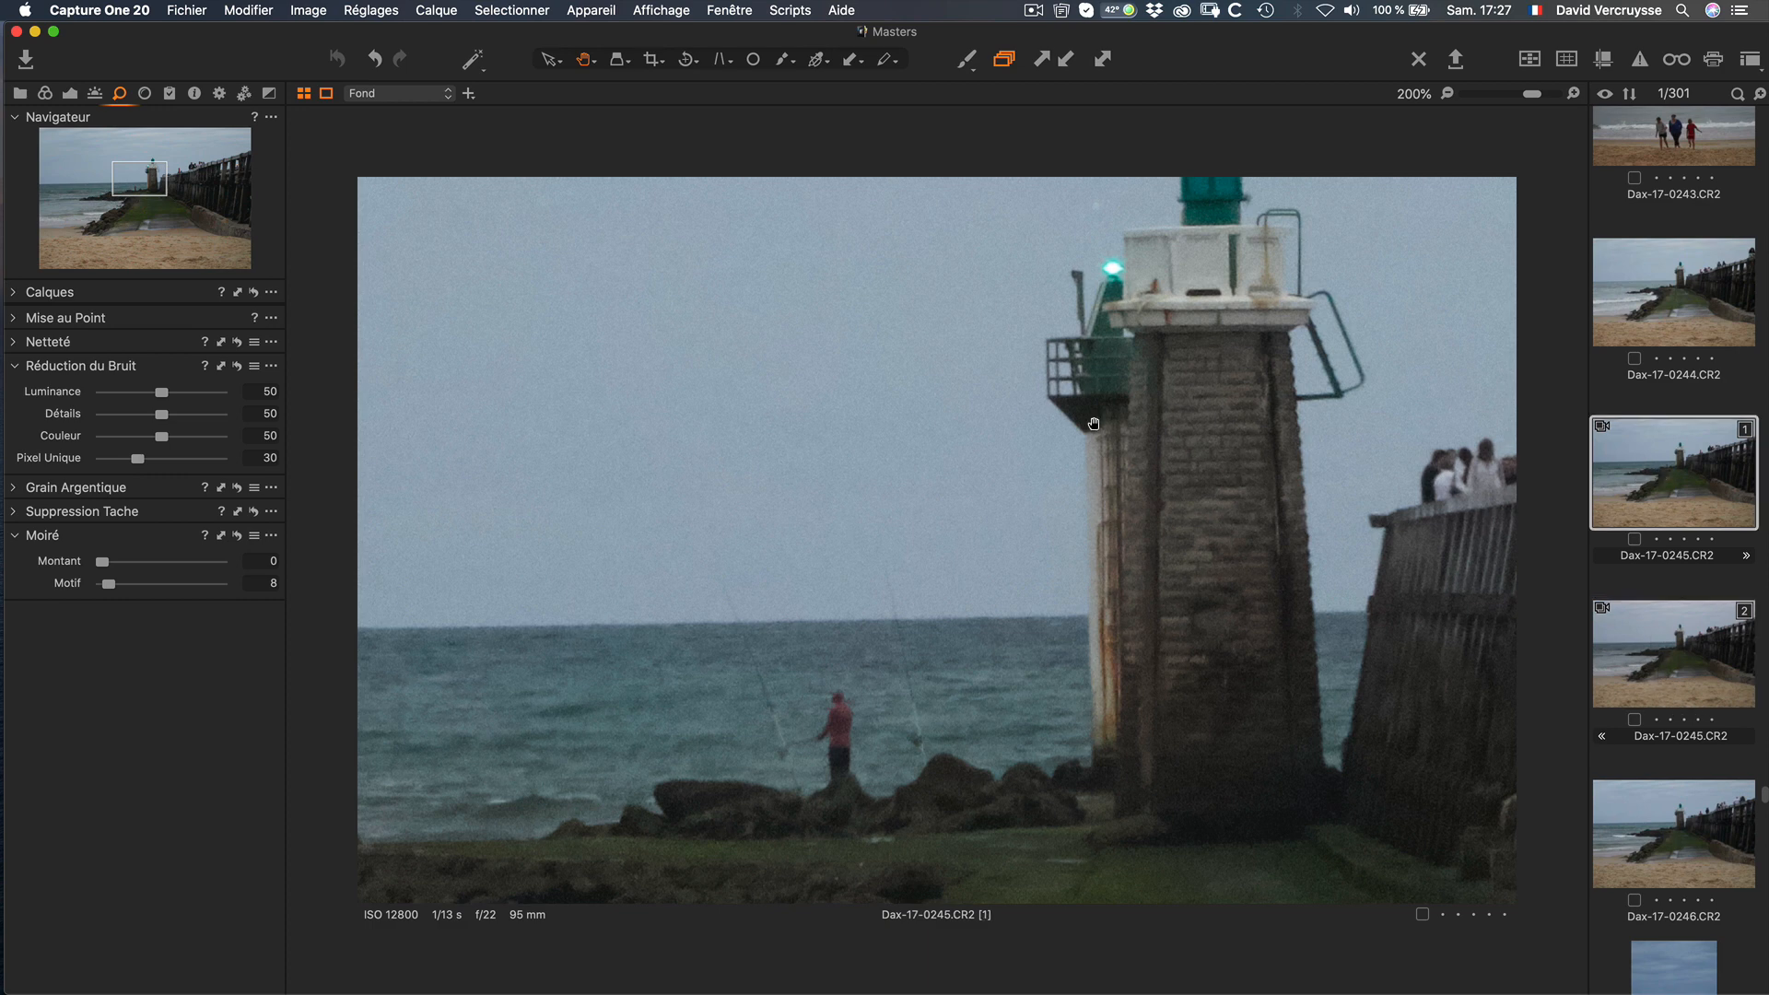
{"action": "left_click_drag", "start_coordinate": [1093, 424], "coordinate": [1059, 449]}
{"action": "left_click", "coordinate": [1638, 627]}
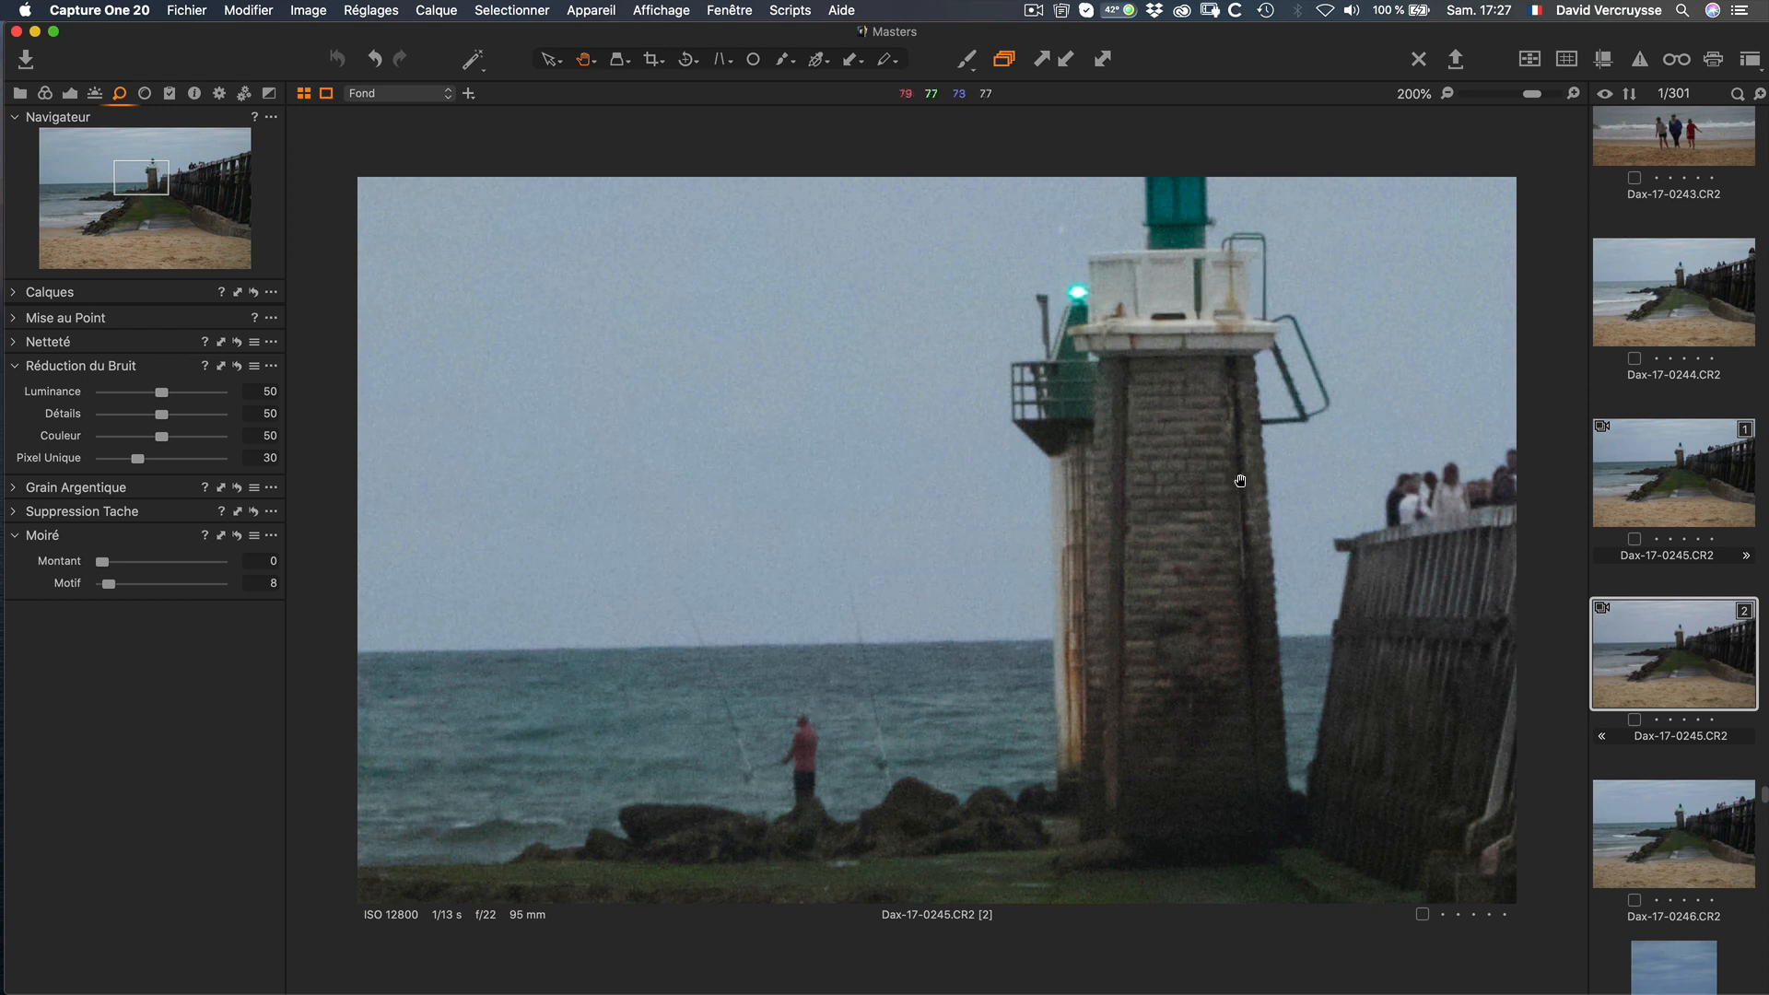
Step: Set the noise reduction Luminance and Détails to 100 on both variants of Dax-17-0245.CR2
{"action": "left_click", "coordinate": [1661, 484]}
{"action": "left_click", "coordinate": [1665, 654]}
{"action": "key", "text": "Up"}
{"action": "left_click_drag", "start_coordinate": [162, 395], "coordinate": [247, 412]}
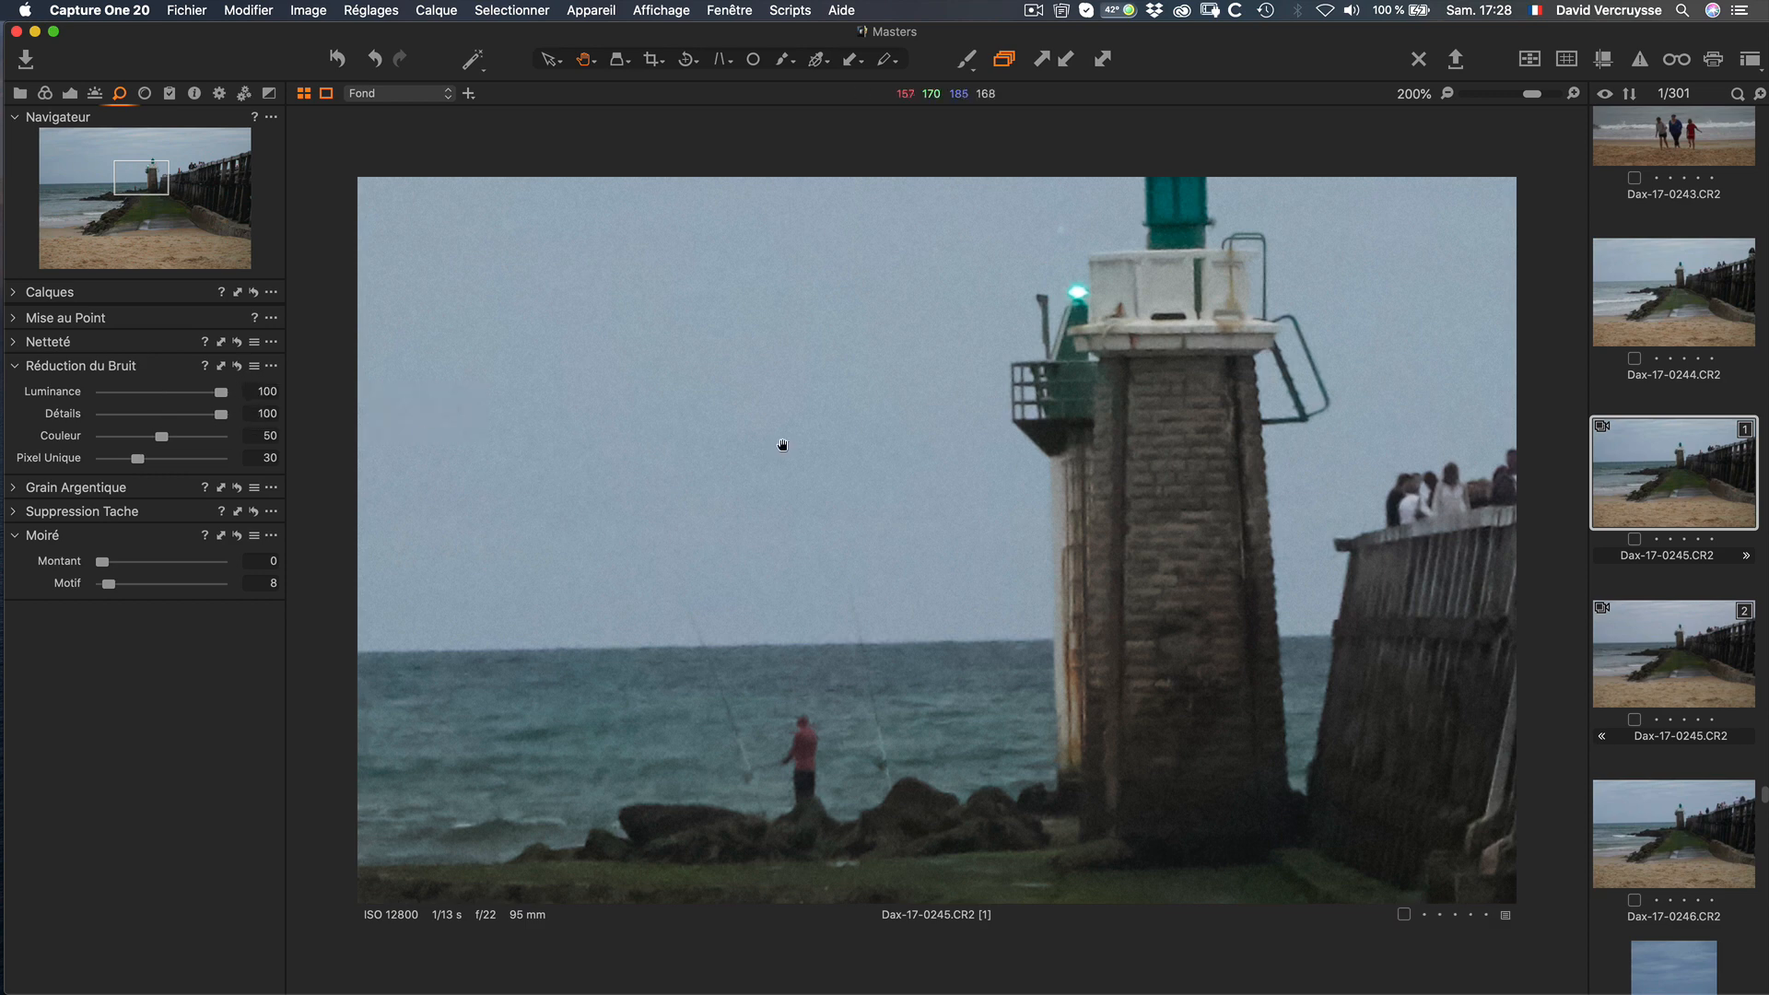
{"action": "key", "text": "Right"}
{"action": "left_click_drag", "start_coordinate": [166, 394], "coordinate": [230, 421]}
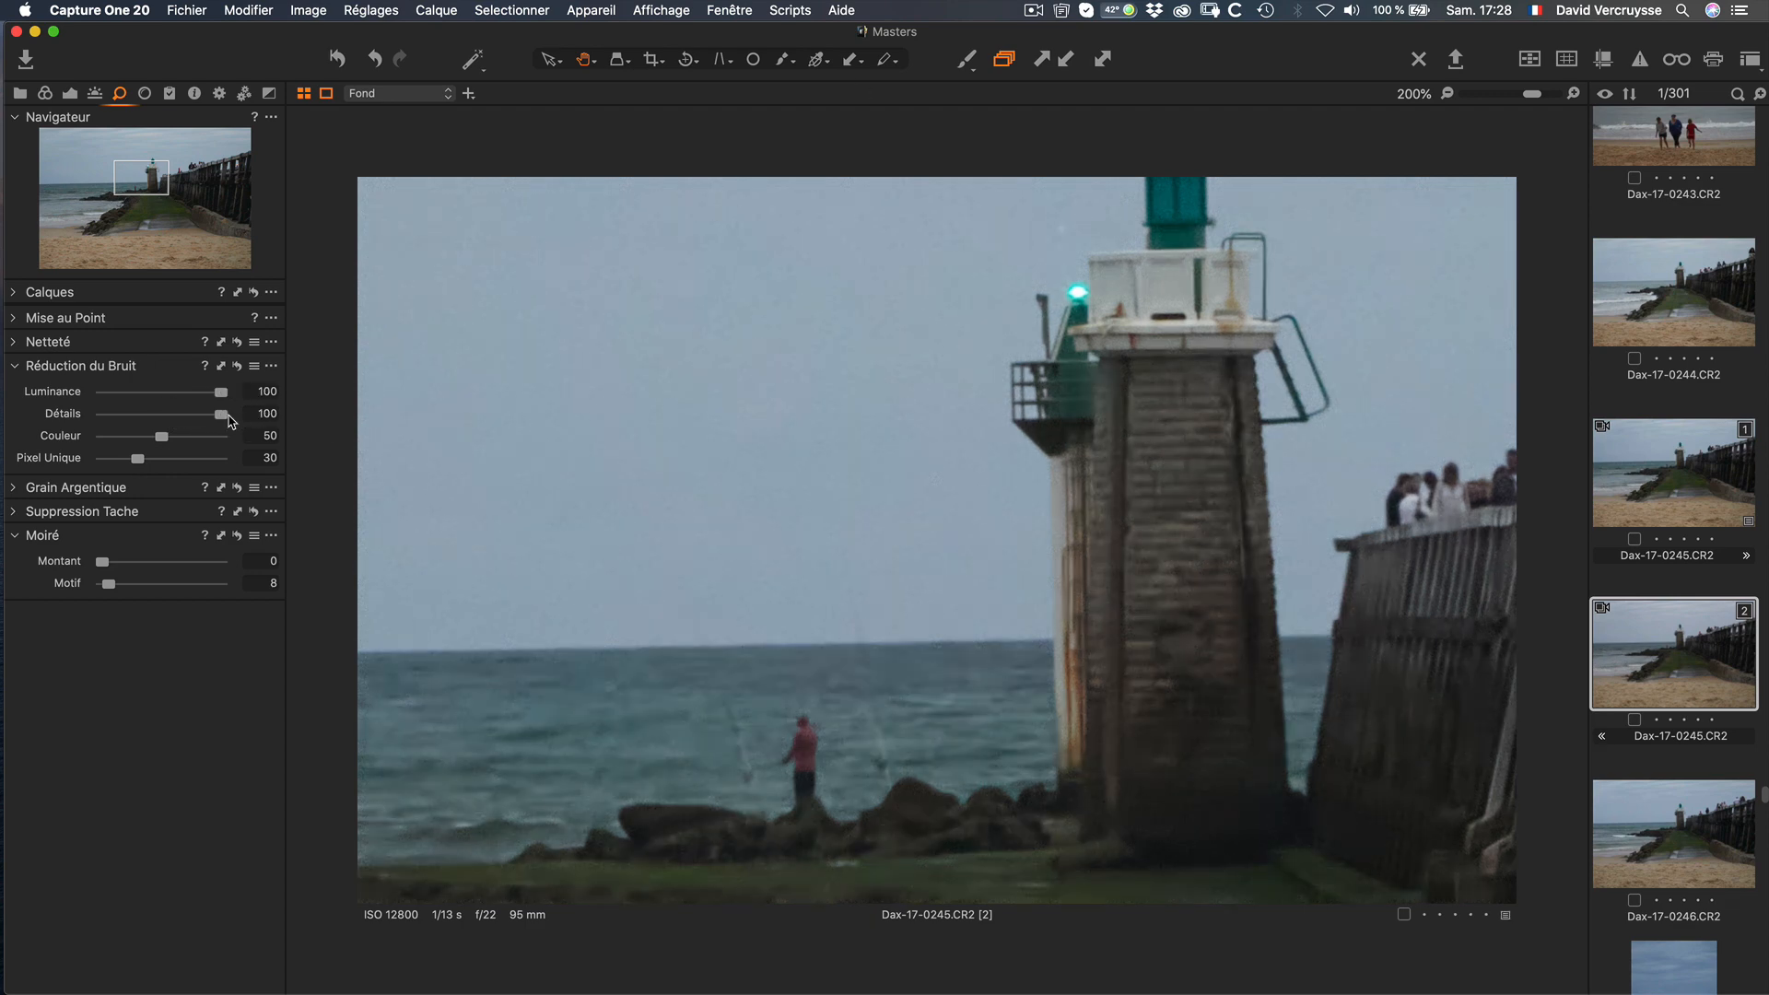
Step: Compare the lighthouse rendering of variants 1 and 2 with noise reduction Luminance and Détails at maximum
{"action": "key", "text": "Up"}
{"action": "key", "text": "Down"}
{"action": "key", "text": "Up"}
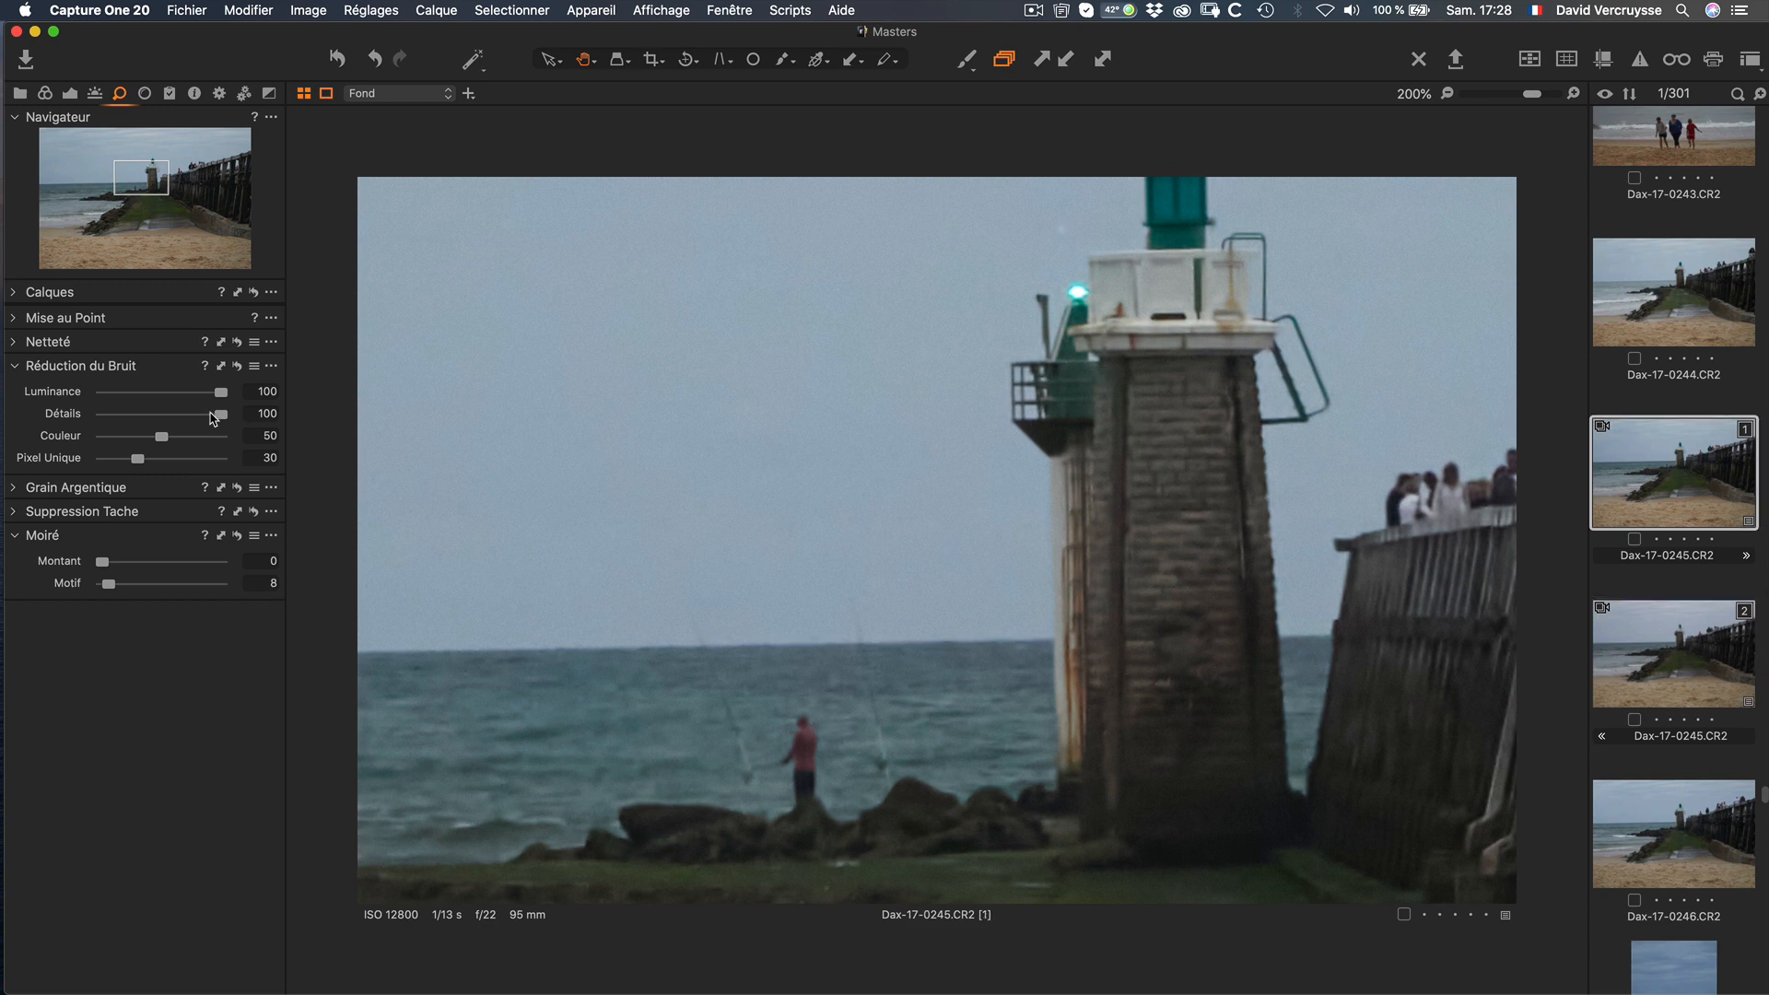
{"action": "key", "text": "Down"}
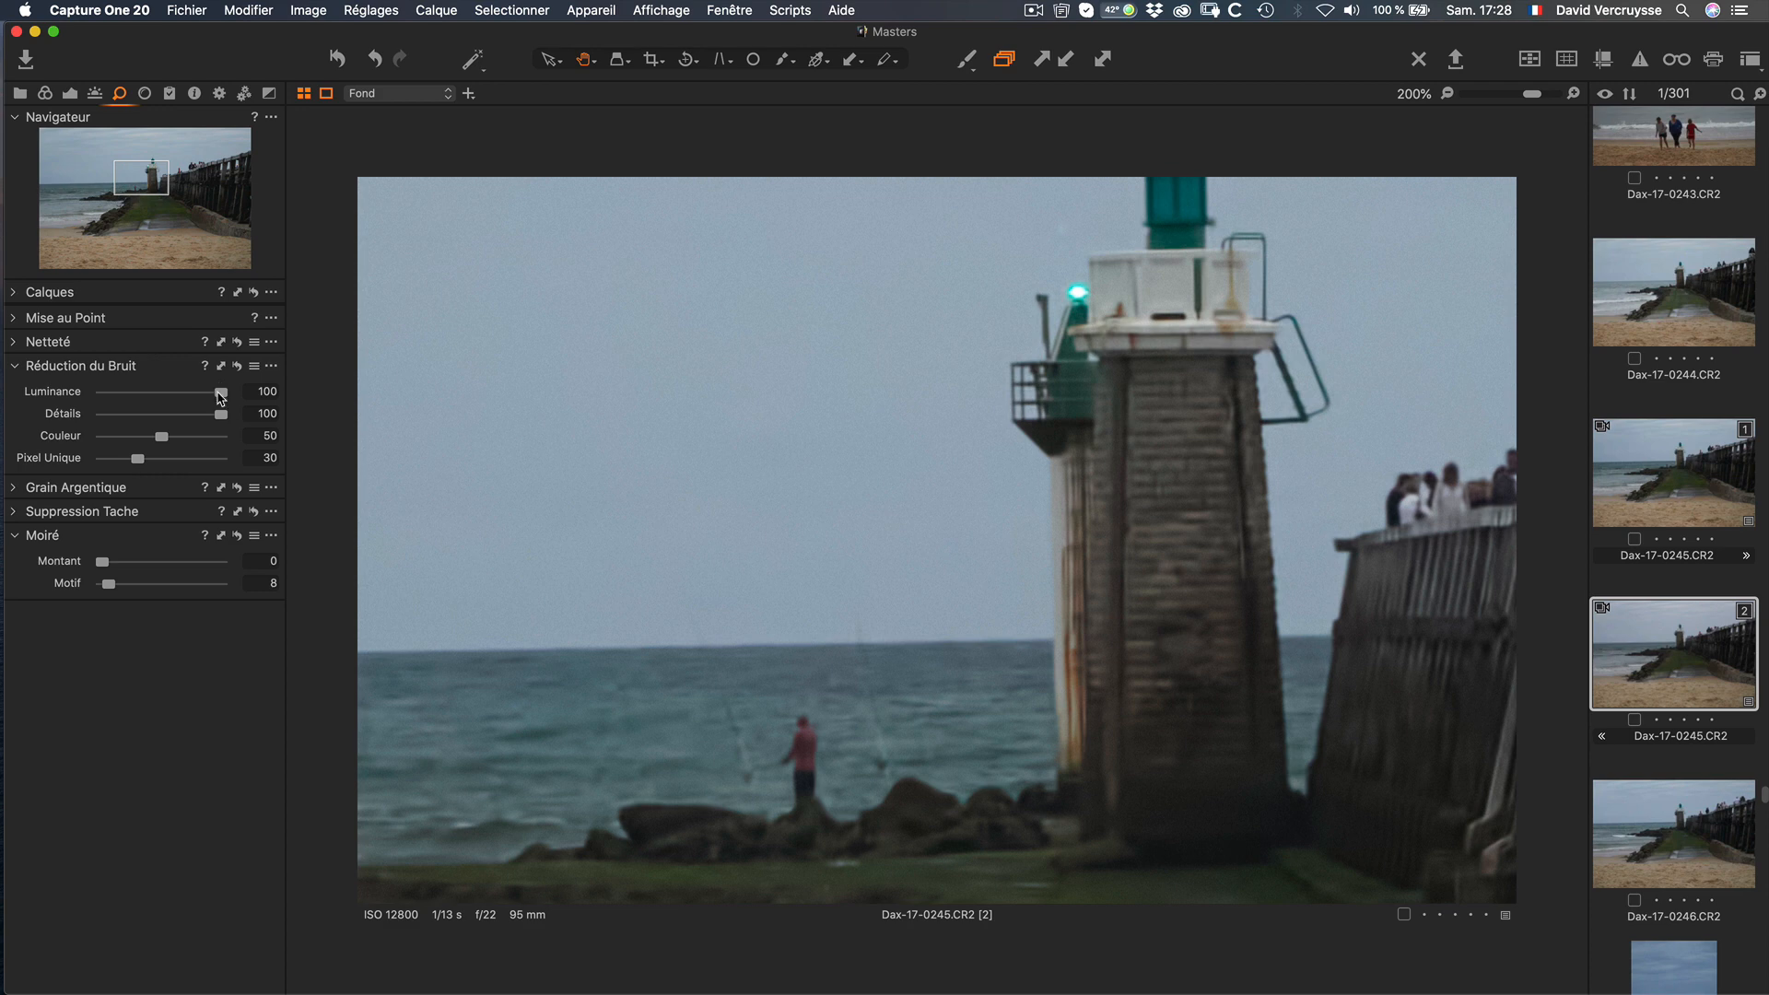
Step: Lower the noise reduction Luminance of variant 2 to 60 and compare its rendering repeatedly with variant 1
{"action": "left_click_drag", "start_coordinate": [221, 396], "coordinate": [172, 396]}
{"action": "key", "text": "Up"}
{"action": "key", "text": "Down"}
{"action": "key", "text": "Up"}
{"action": "key", "text": "Down"}
{"action": "key", "text": "Left"}
{"action": "key", "text": "Right"}
{"action": "key", "text": "Left"}
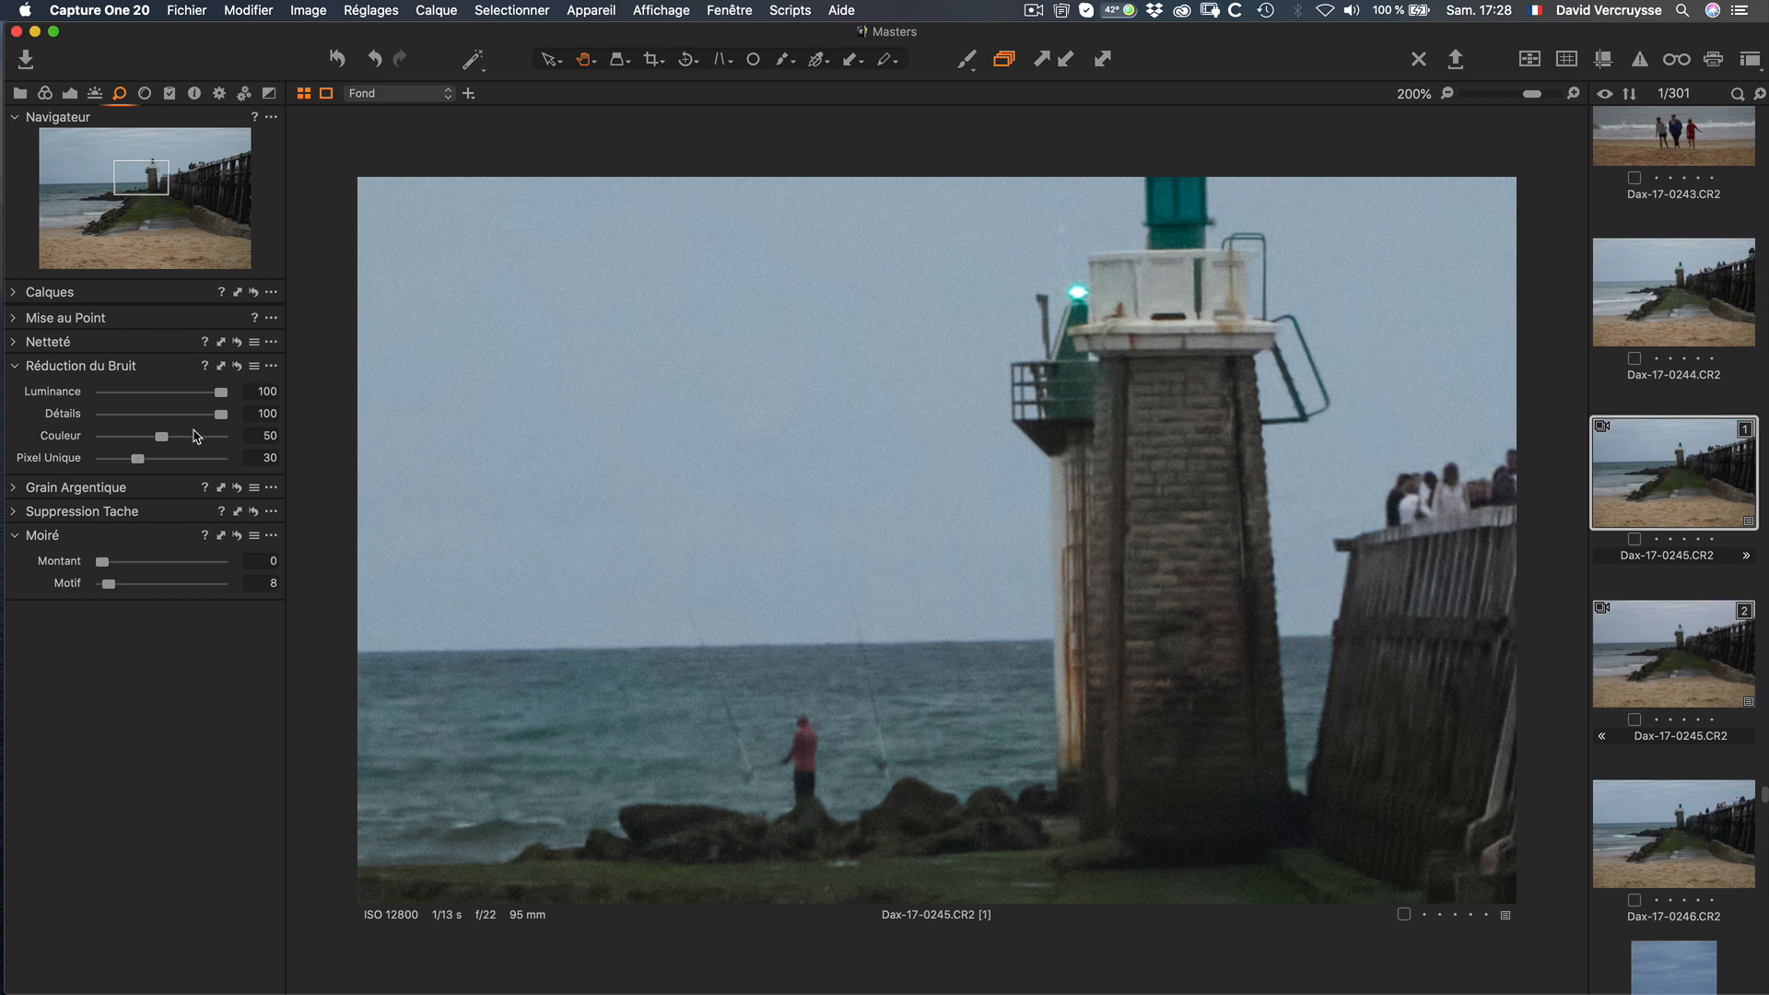
{"action": "key", "text": "Right"}
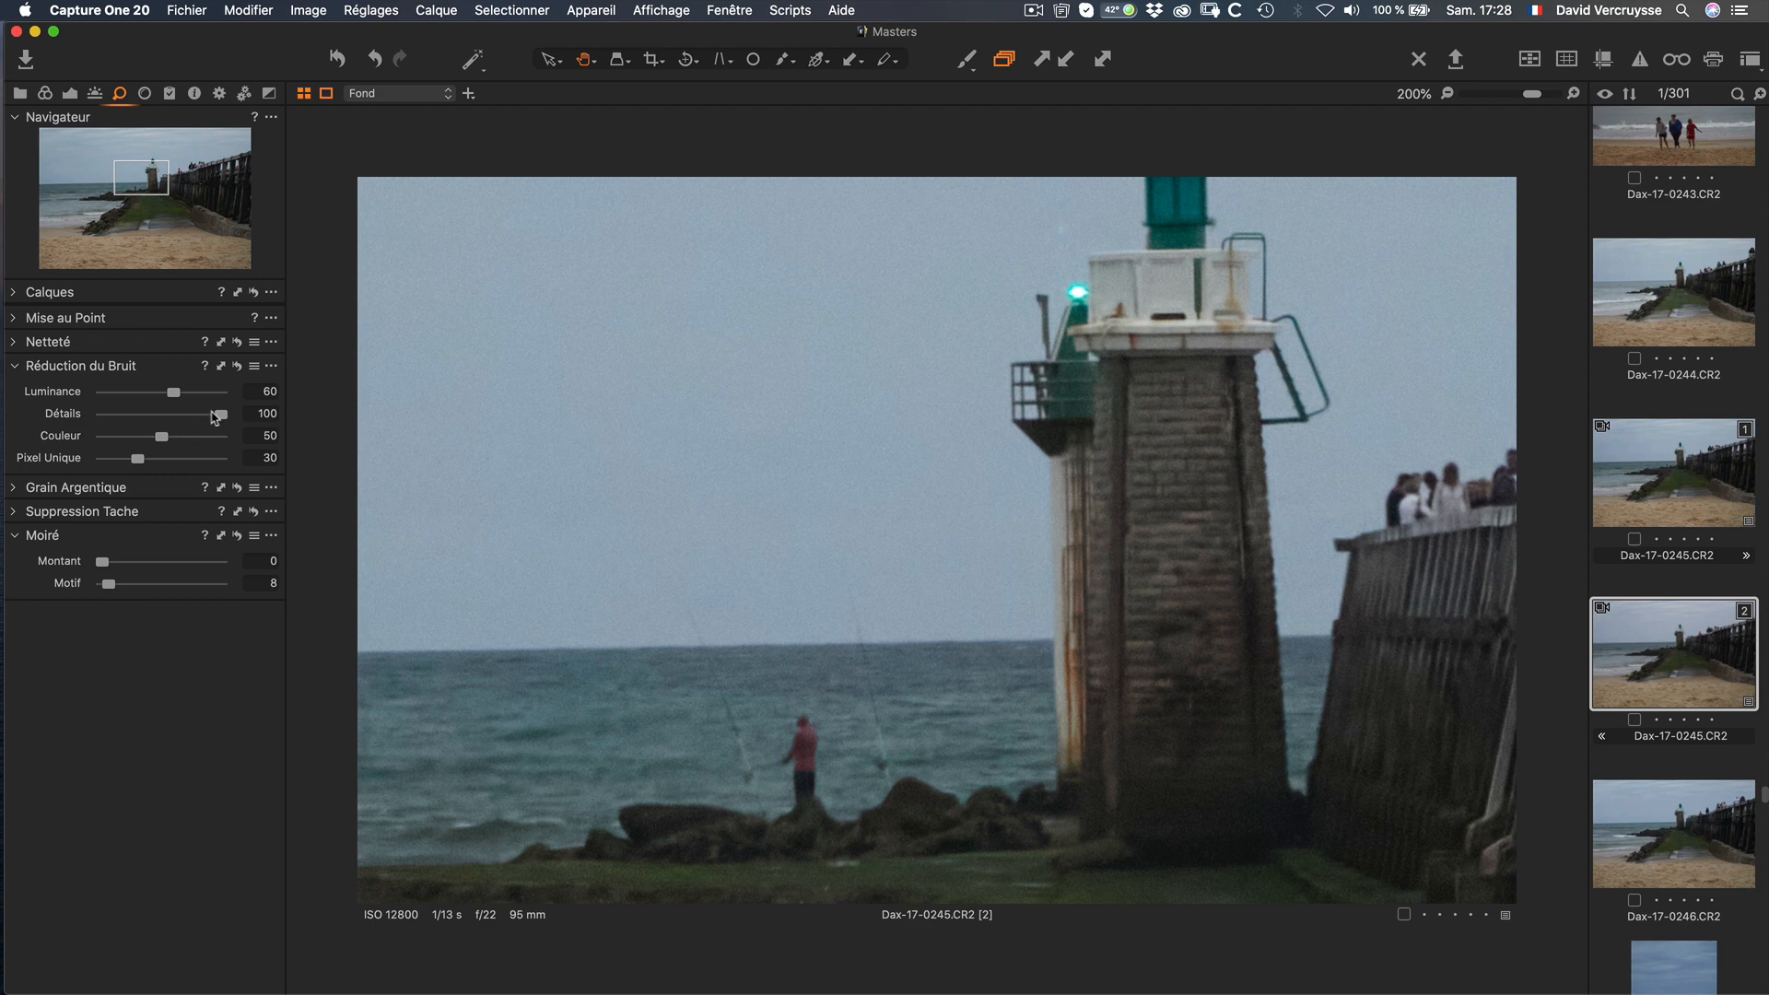
{"action": "key", "text": "Right"}
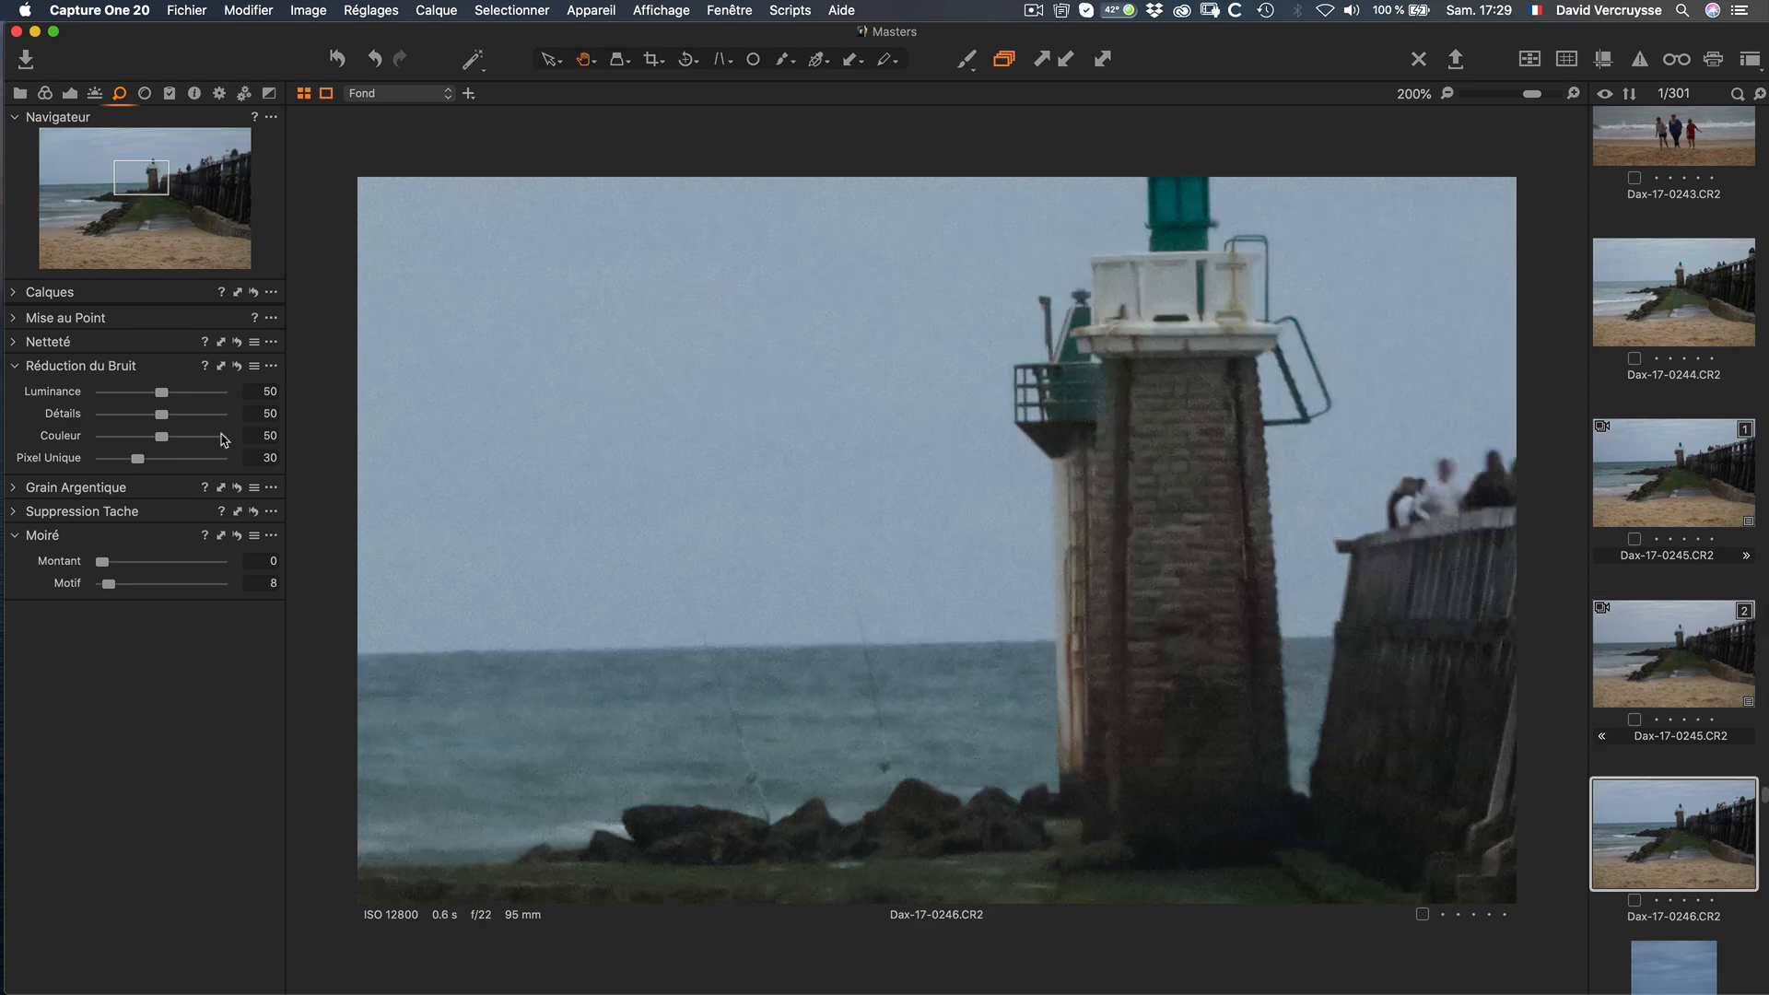
{"action": "key", "text": "Left"}
{"action": "key", "text": "Left"}
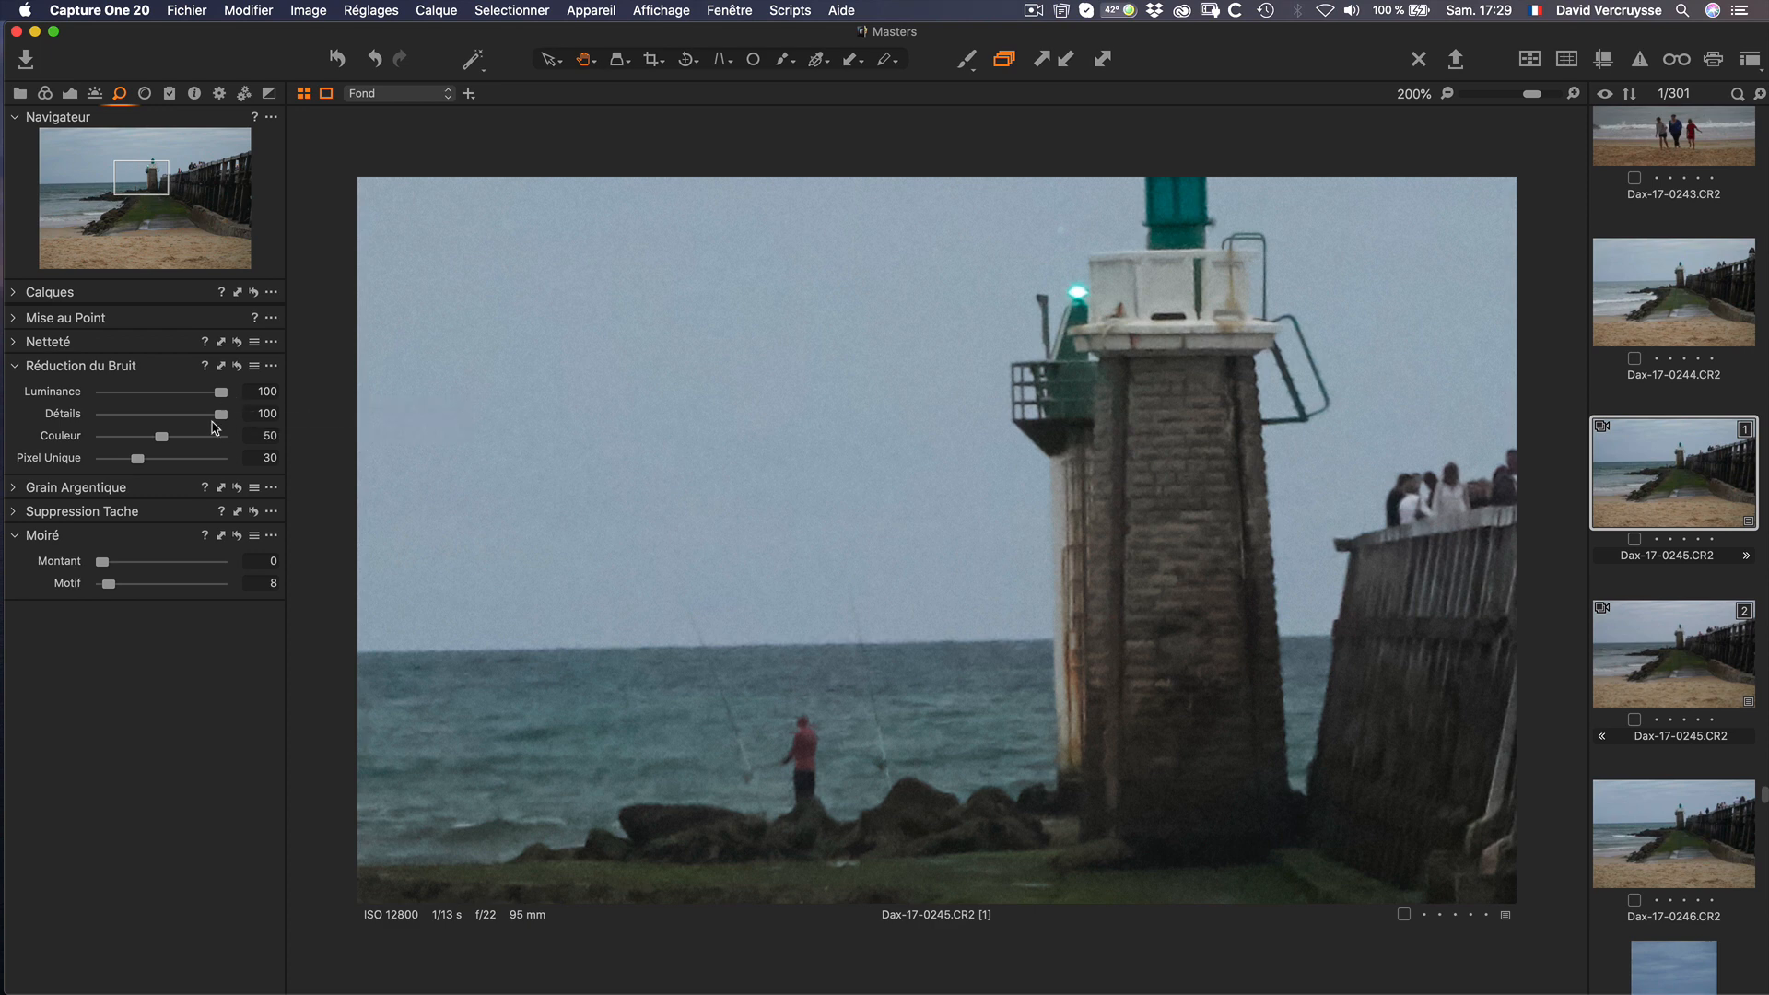
Step: Reset Réduction du Bruit on both variants of Dax-17-0245.CR2
{"action": "left_click", "coordinate": [236, 366]}
{"action": "left_click", "coordinate": [1675, 660]}
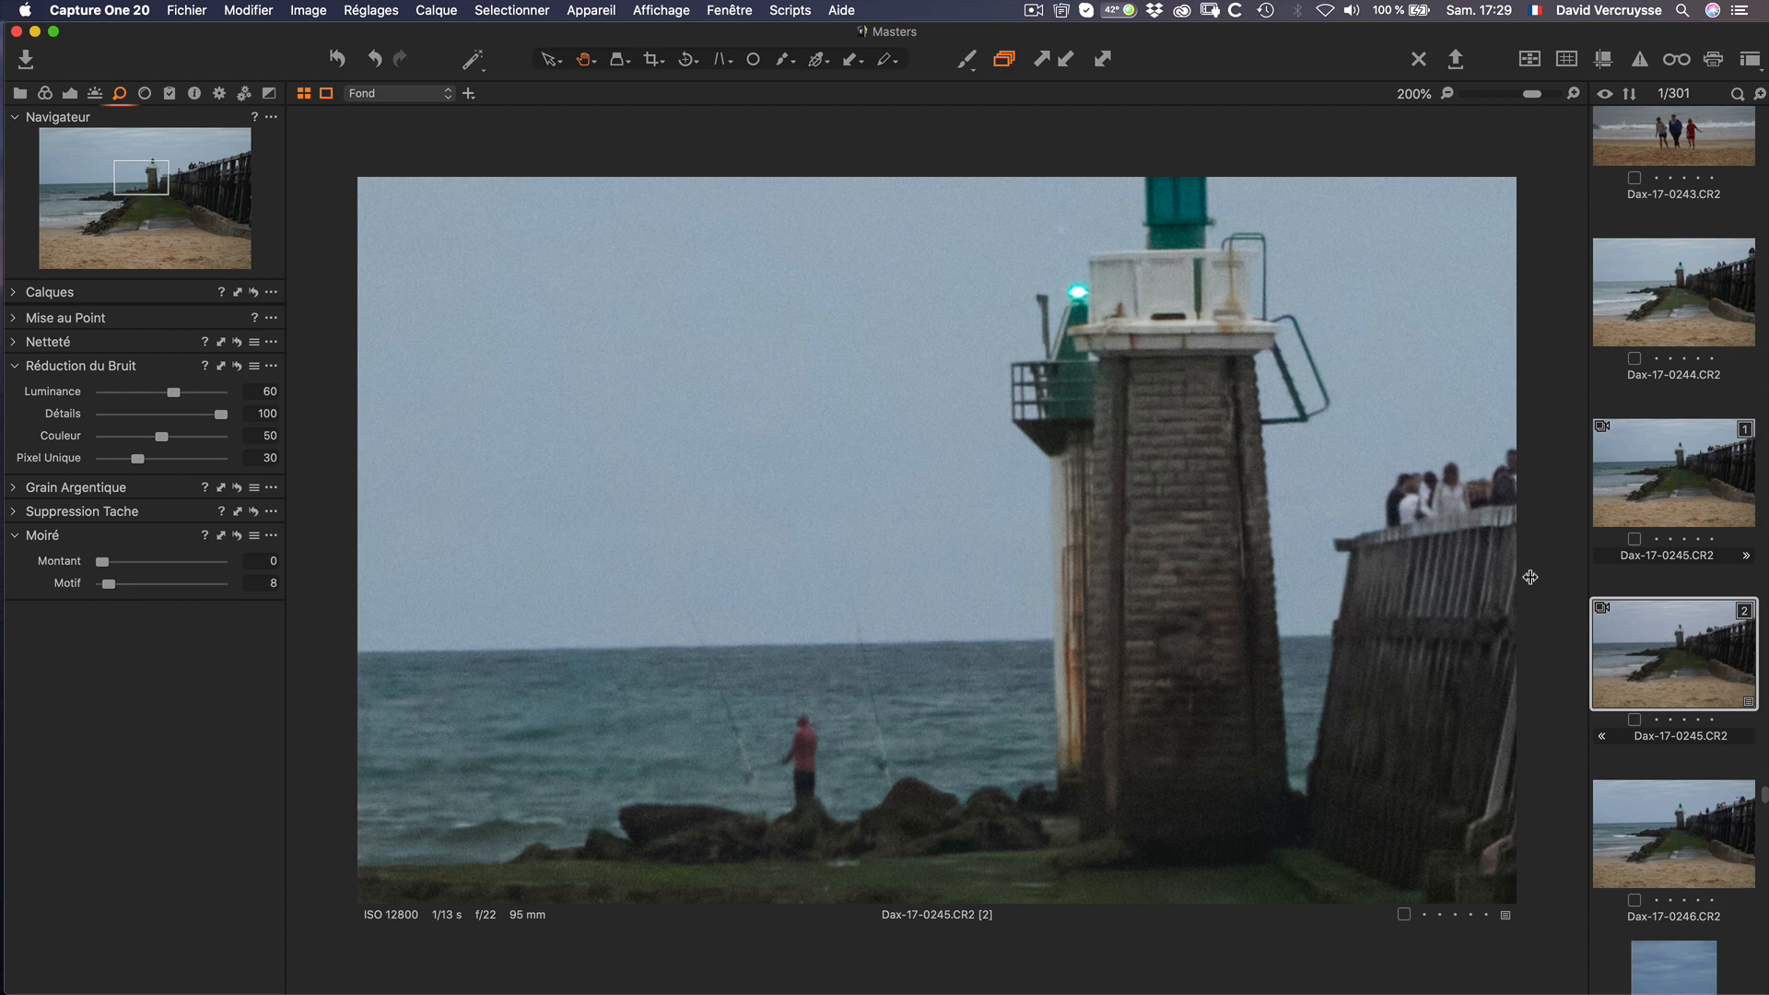
{"action": "left_click", "coordinate": [237, 366]}
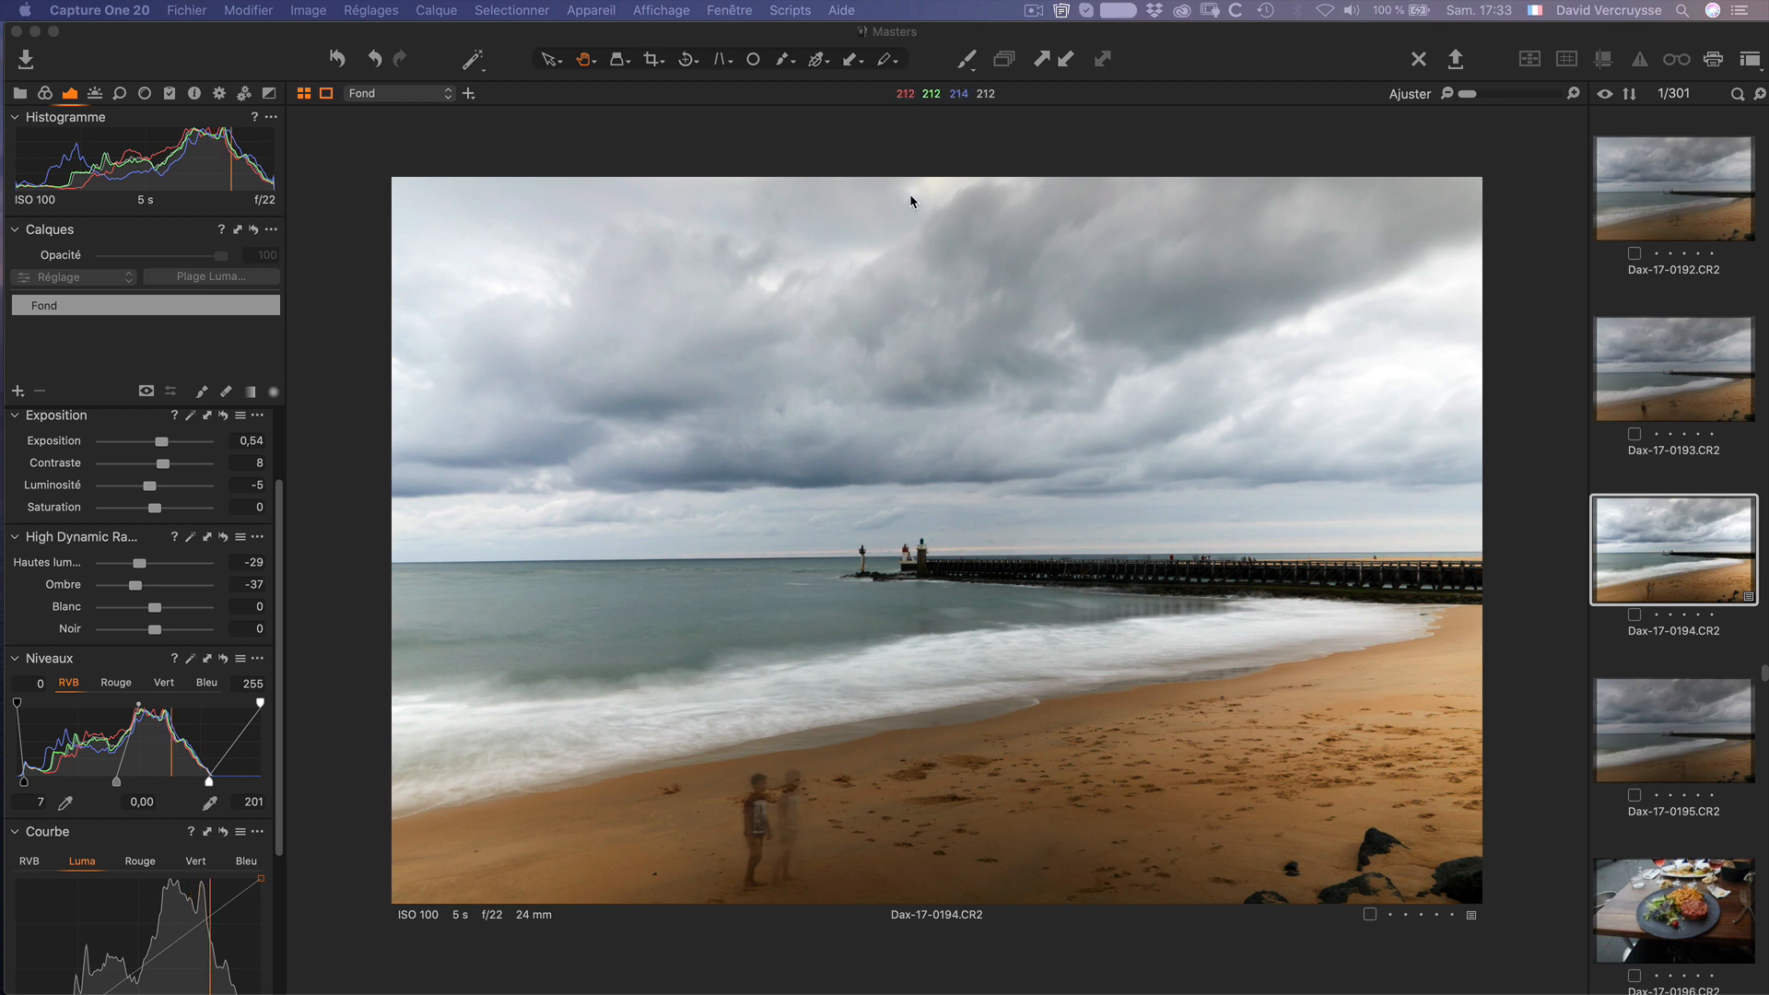
Step: Examine the adjustments preselected for copying from Dax-17-0194, including the Caractéristiques de base entries, without applying them
{"action": "left_click", "coordinate": [1105, 63]}
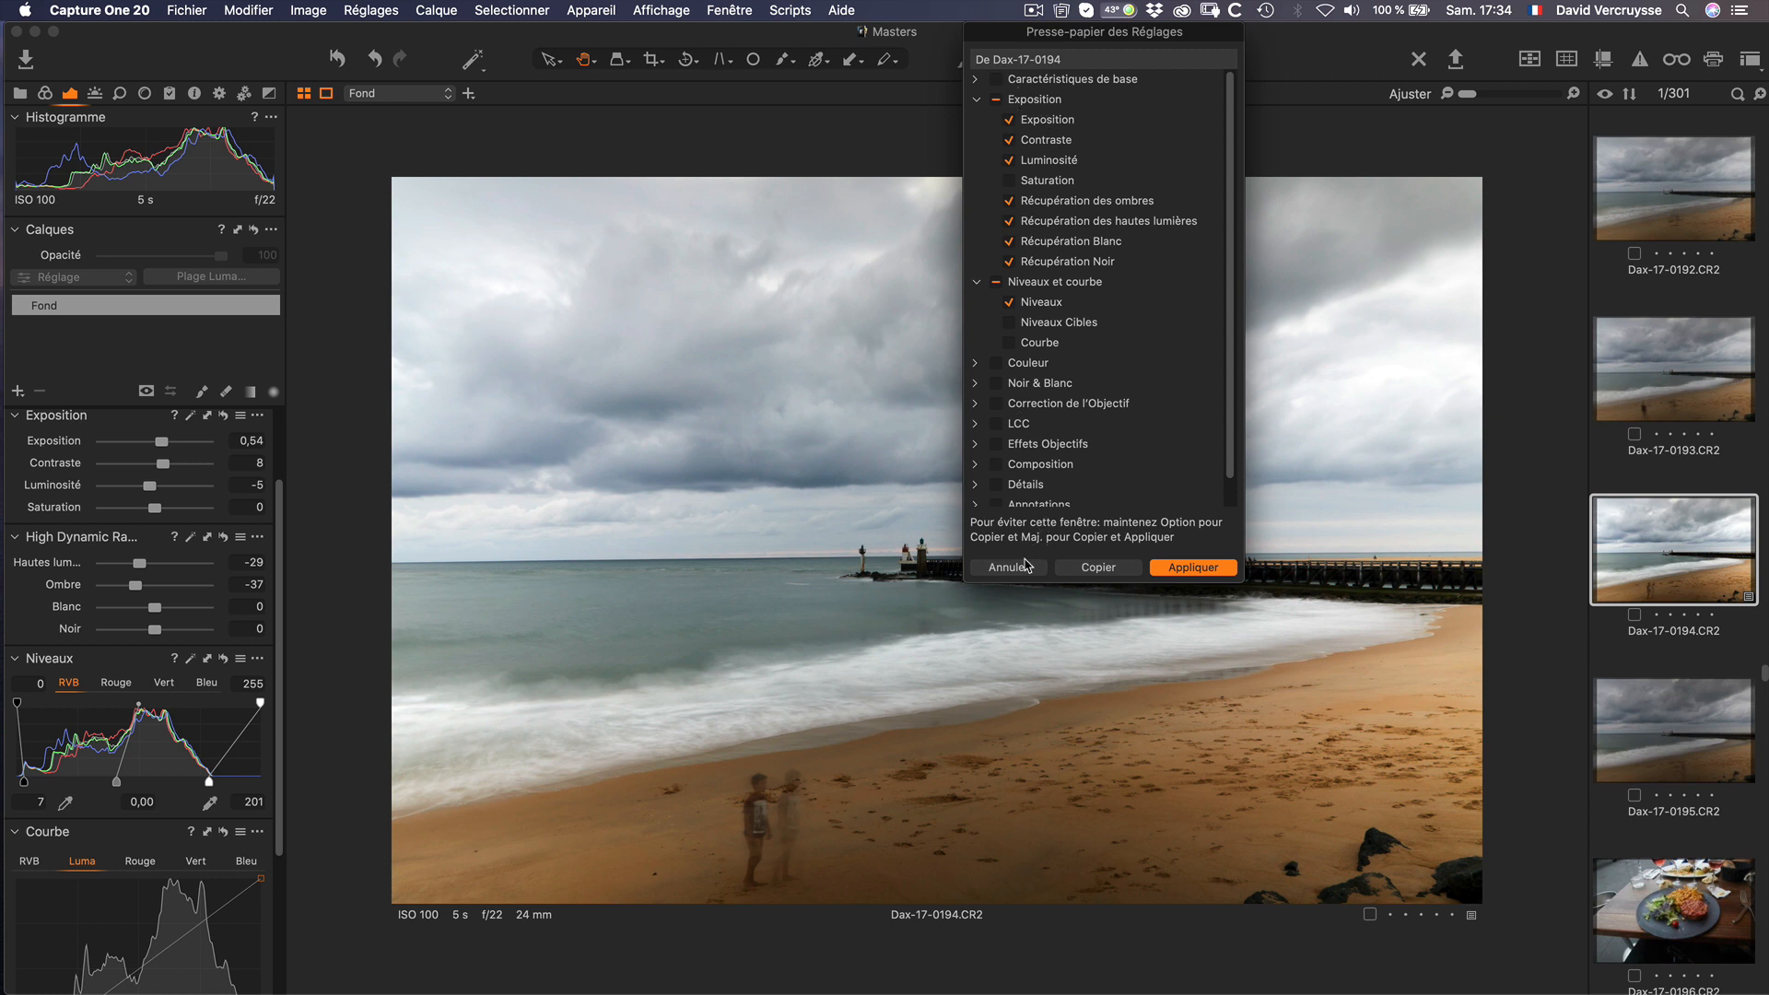
{"action": "left_click", "coordinate": [973, 80]}
{"action": "left_click", "coordinate": [973, 79]}
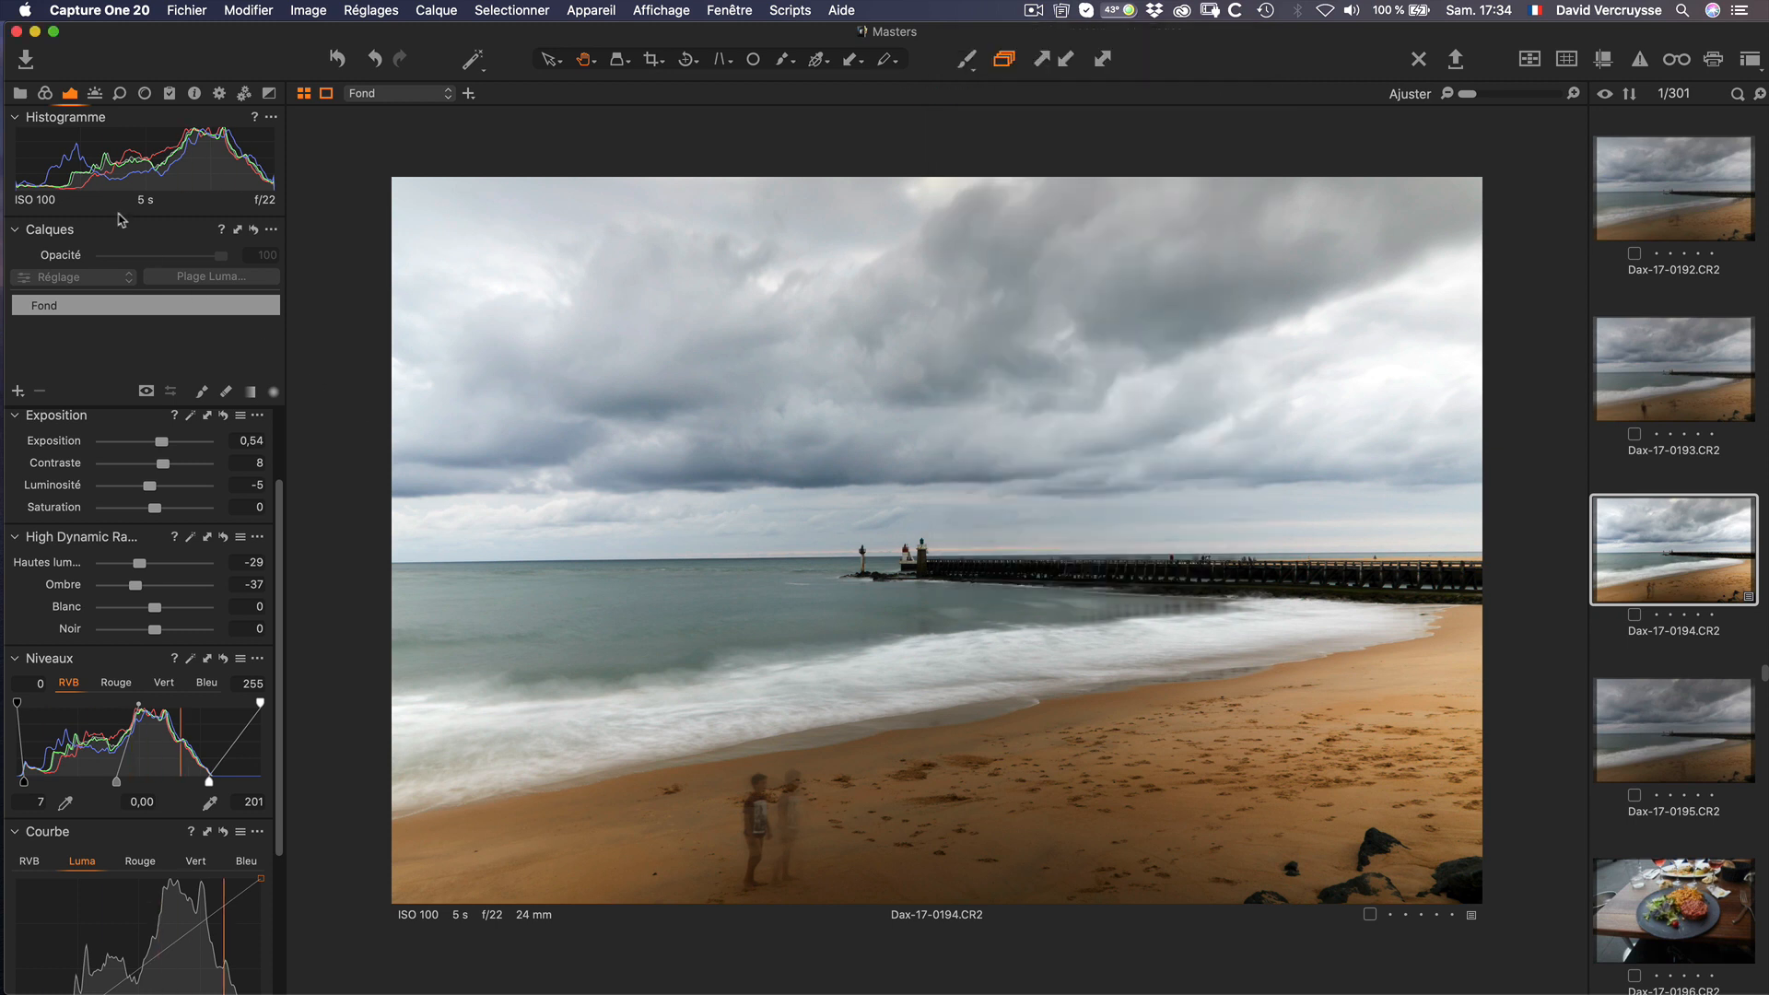
Step: Set the Courbe of Dax-17-0194.CR2 to Film Contraste élevé and its Profil ICC to the Canon EOS-5D Mk IV Rendu variant
{"action": "left_click", "coordinate": [45, 93]}
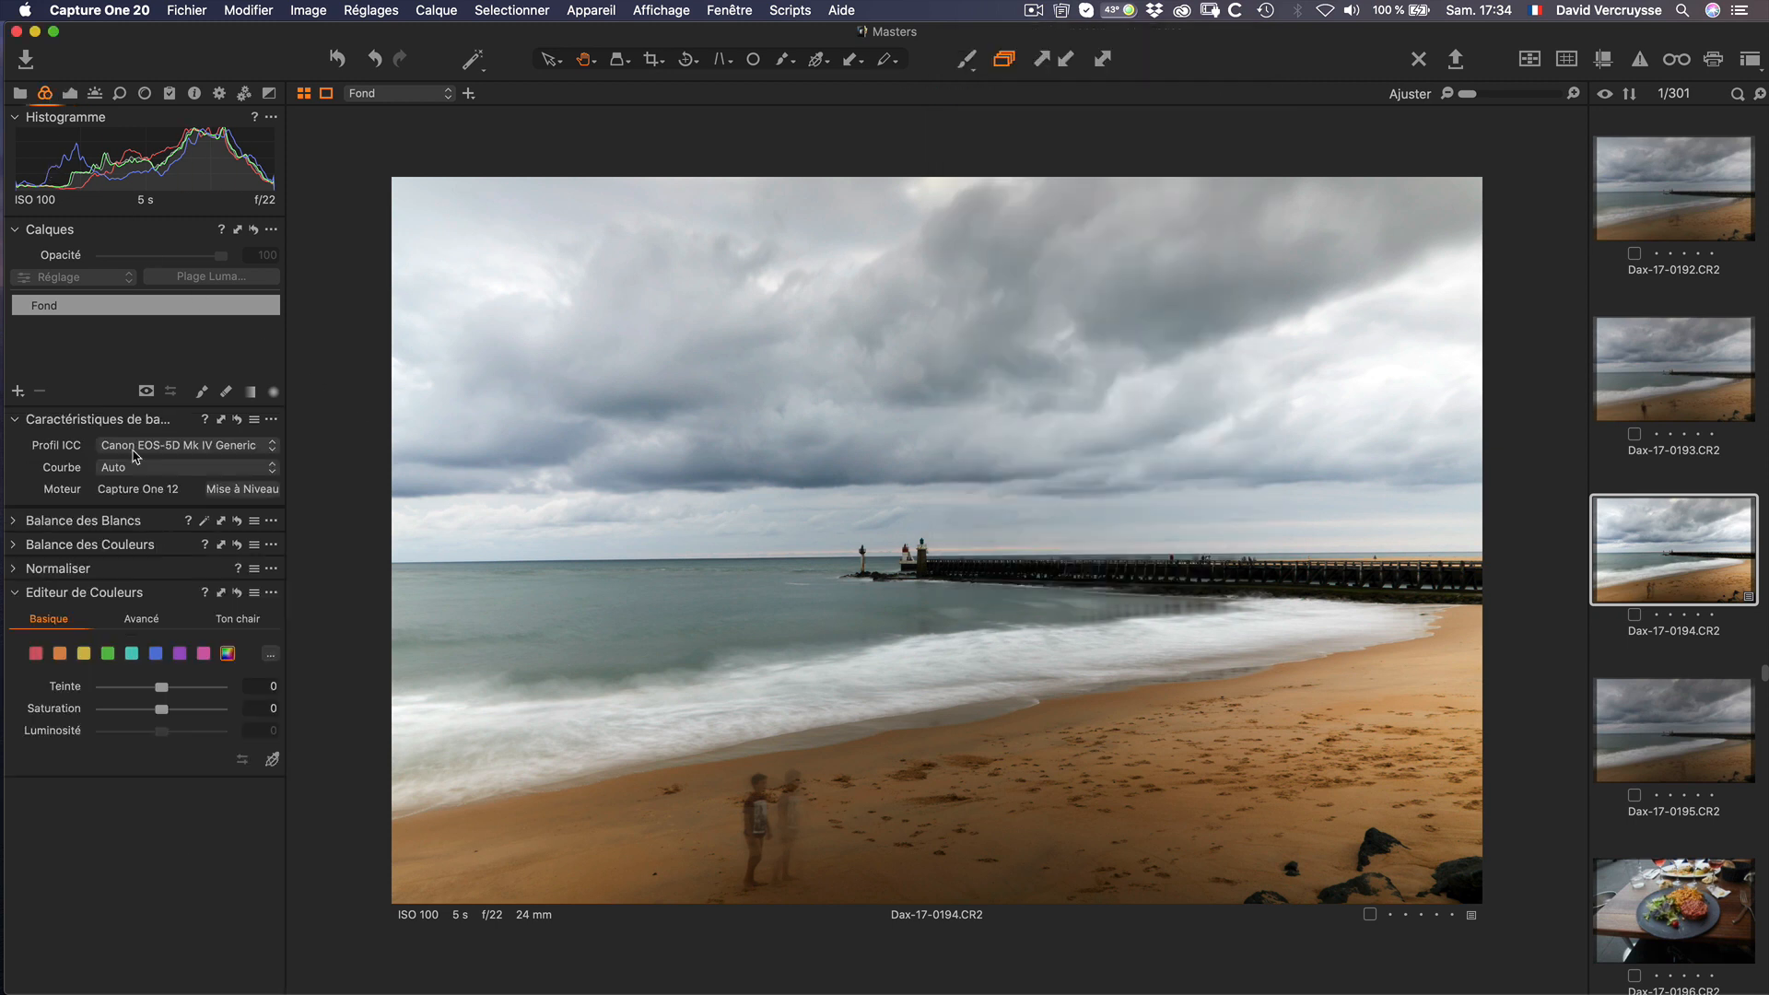
{"action": "left_click", "coordinate": [155, 469]}
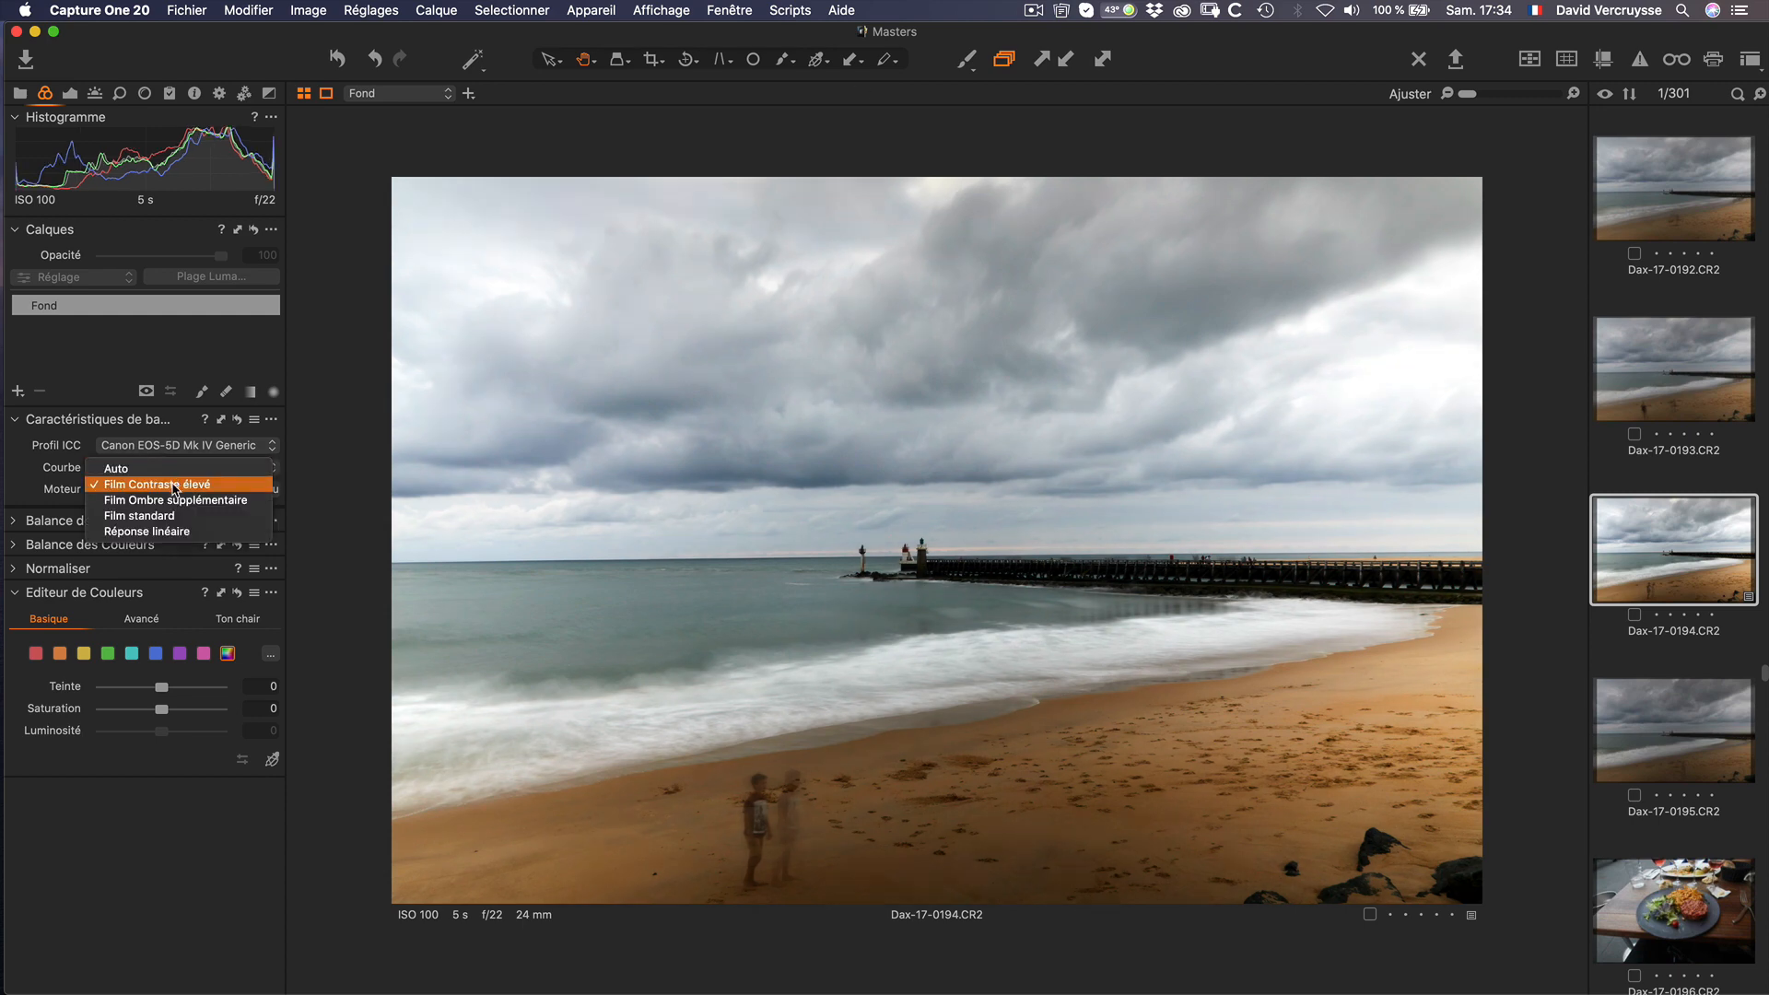
{"action": "left_click", "coordinate": [179, 484]}
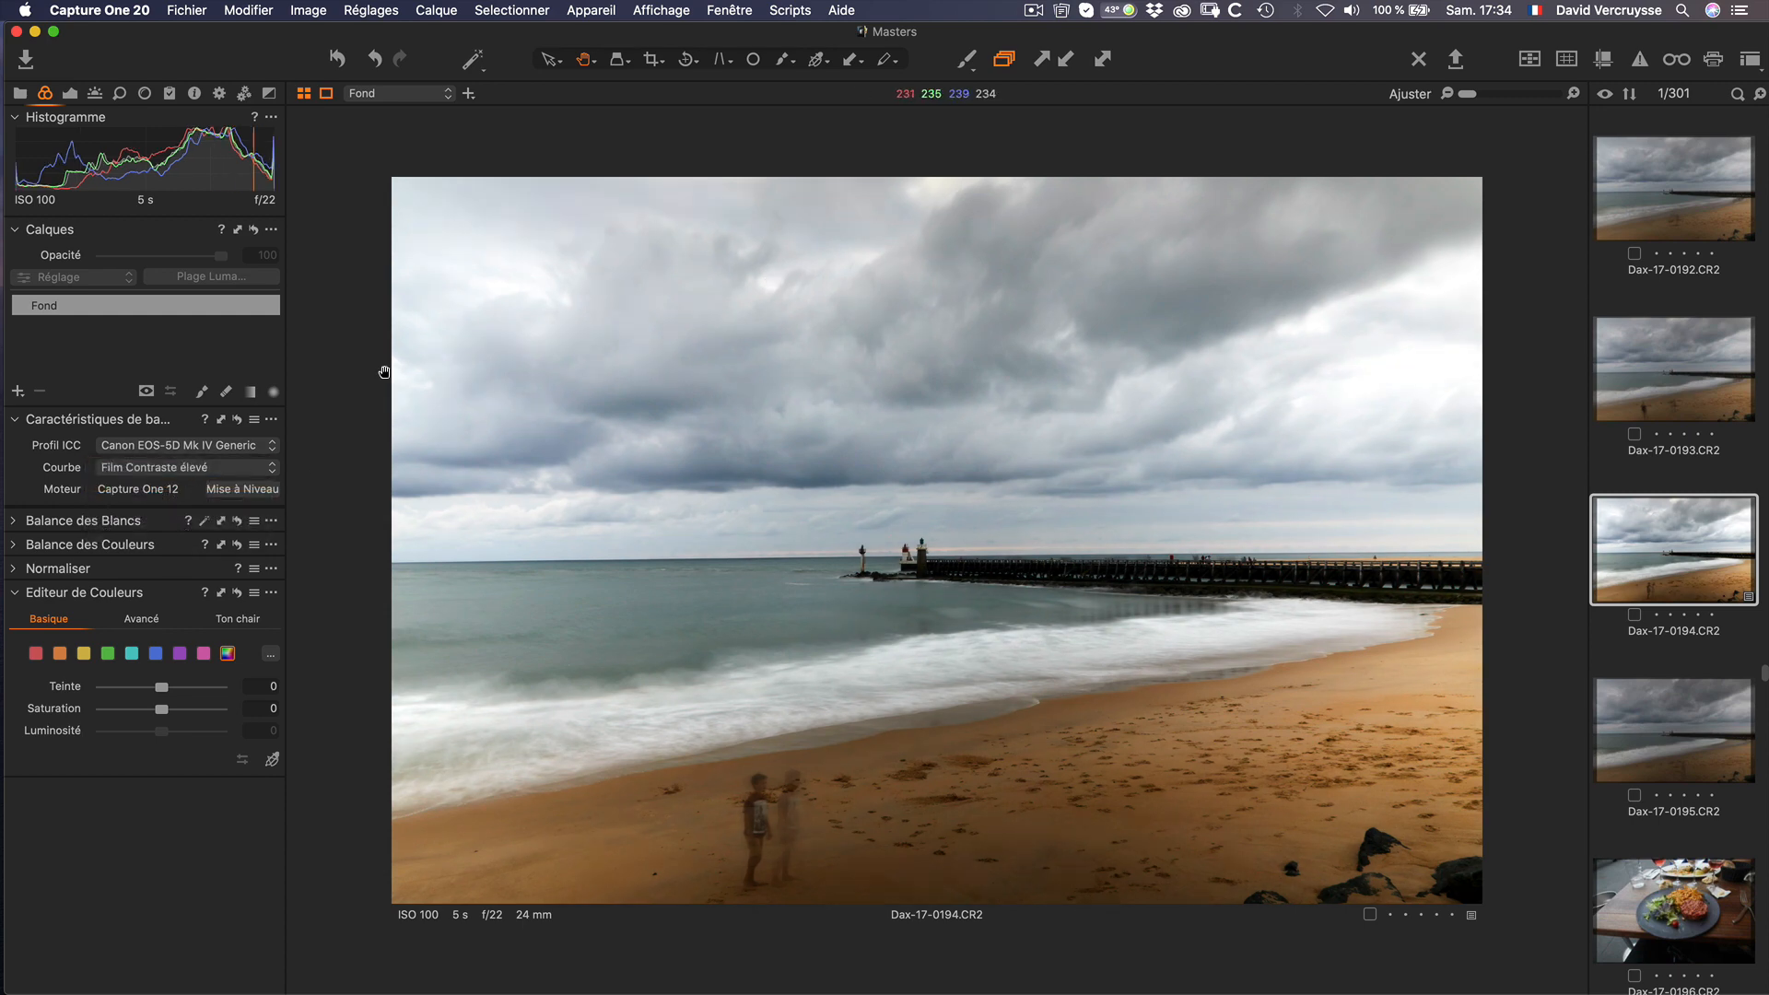
{"action": "left_click", "coordinate": [180, 445]}
{"action": "left_click", "coordinate": [180, 506]}
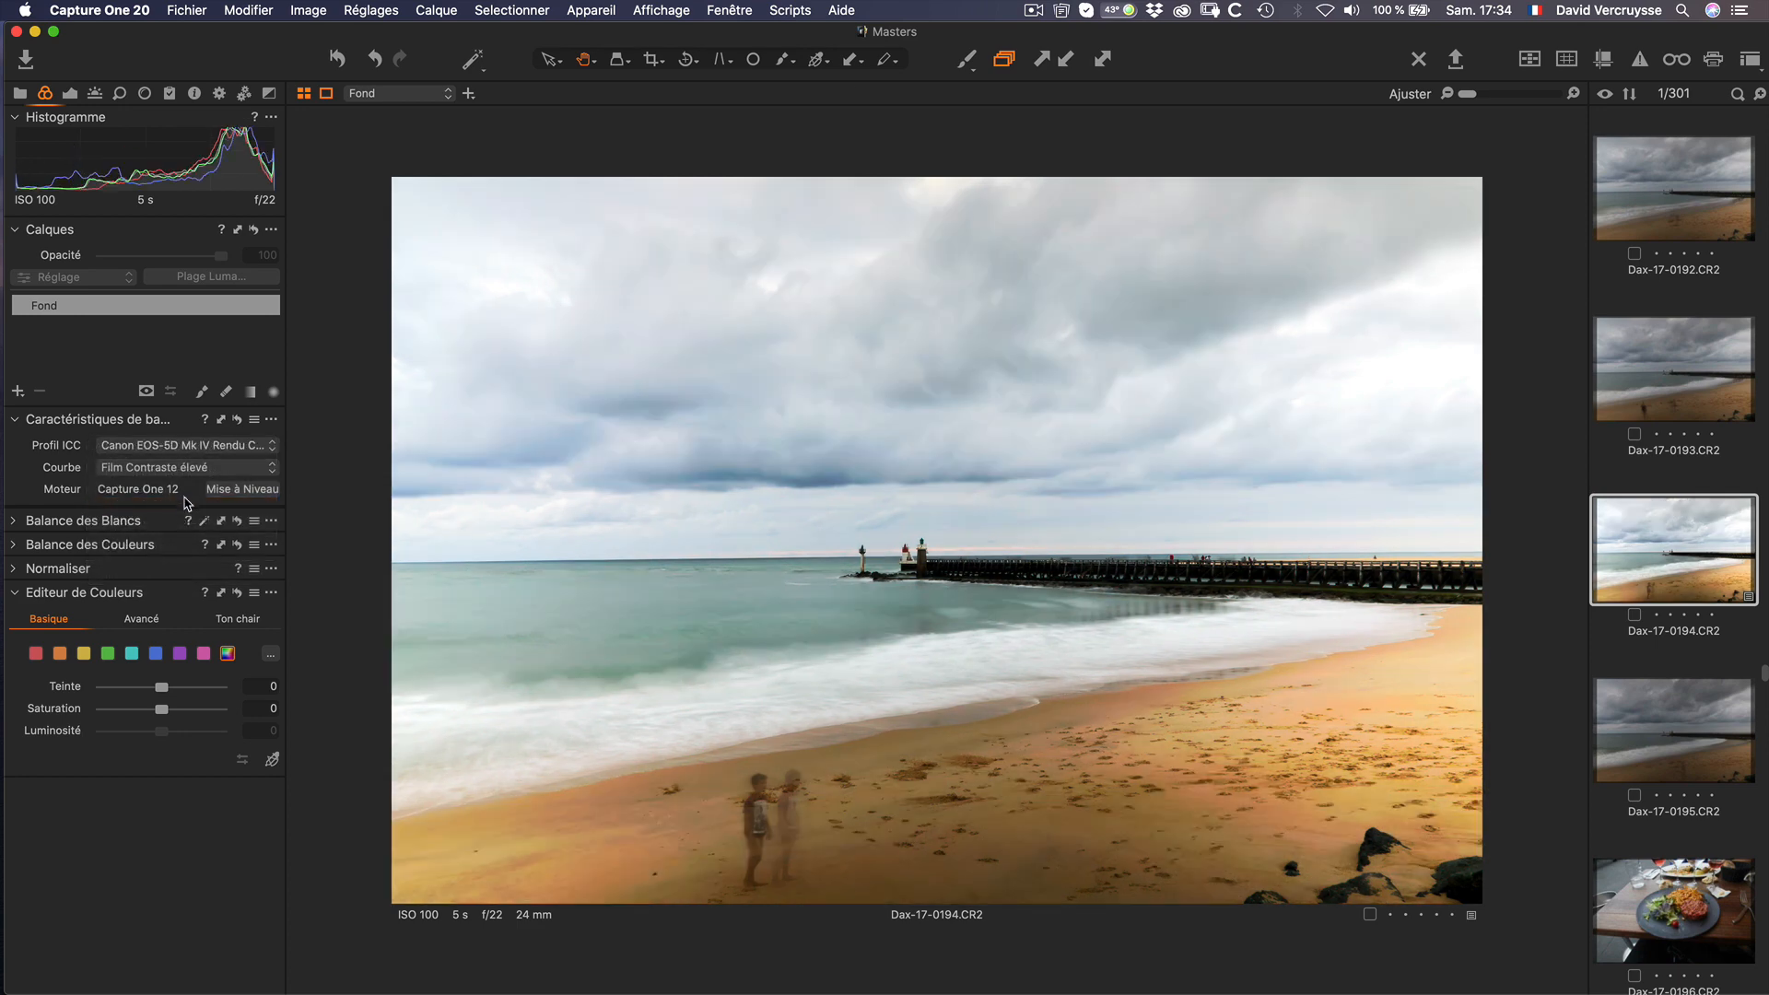
Step: Upgrade the photo's processing engine to Capture One 20 and check the preselected adjustments in the Presse-papier des Réglages, cancelling the copy
{"action": "left_click", "coordinate": [221, 496]}
{"action": "left_click", "coordinate": [1105, 59]}
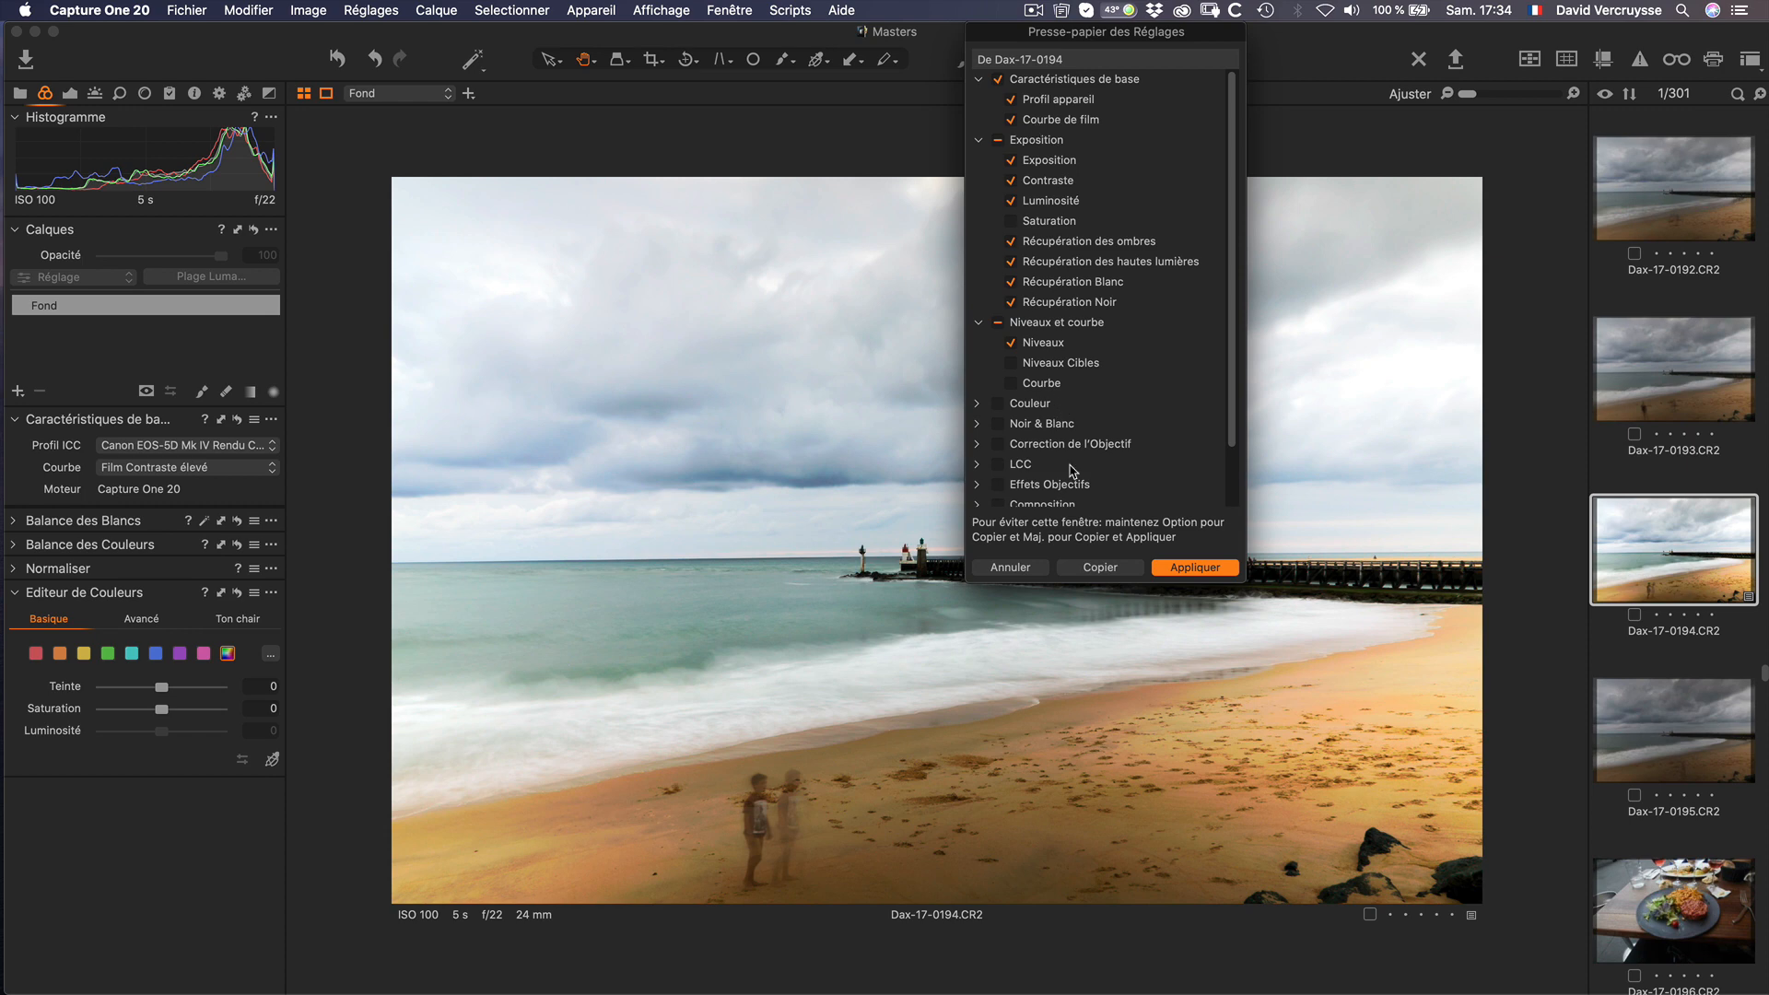
{"action": "left_click", "coordinate": [1009, 567]}
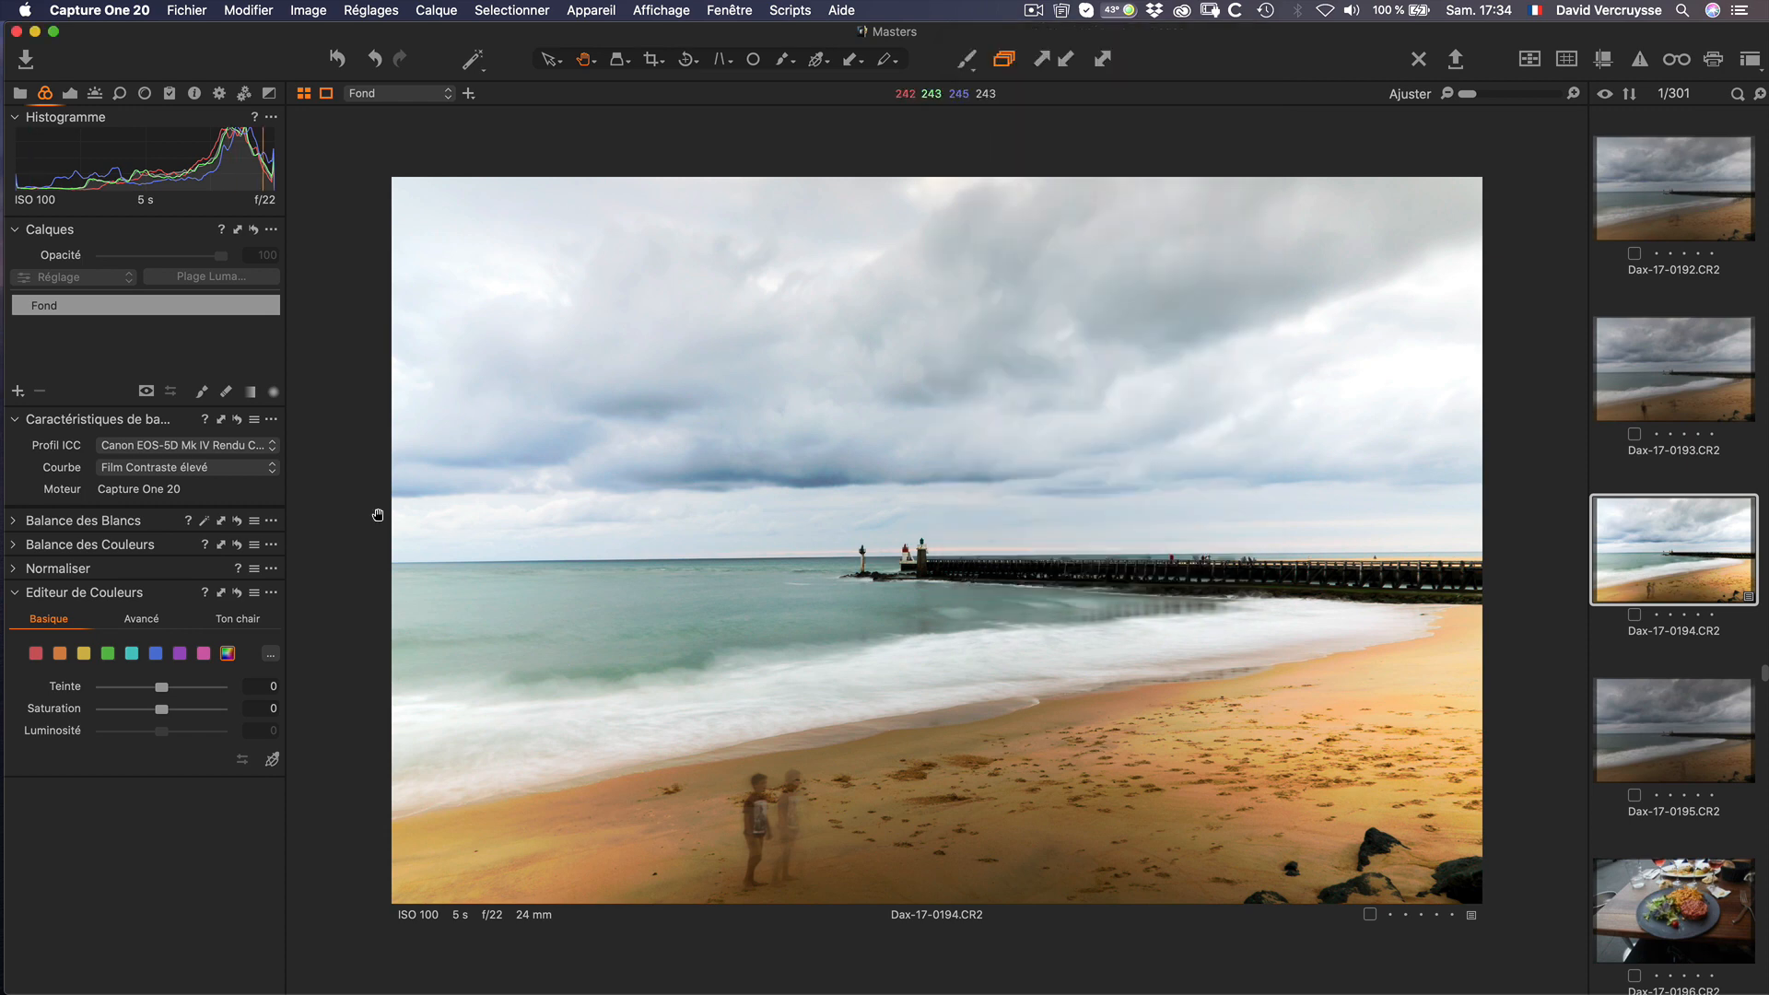
Step: Reset the Caractéristiques de base and inspect their entries in the Presse-papier des Réglages again, cancelling the copy
{"action": "left_click", "coordinate": [236, 420]}
{"action": "left_click", "coordinate": [1098, 60]}
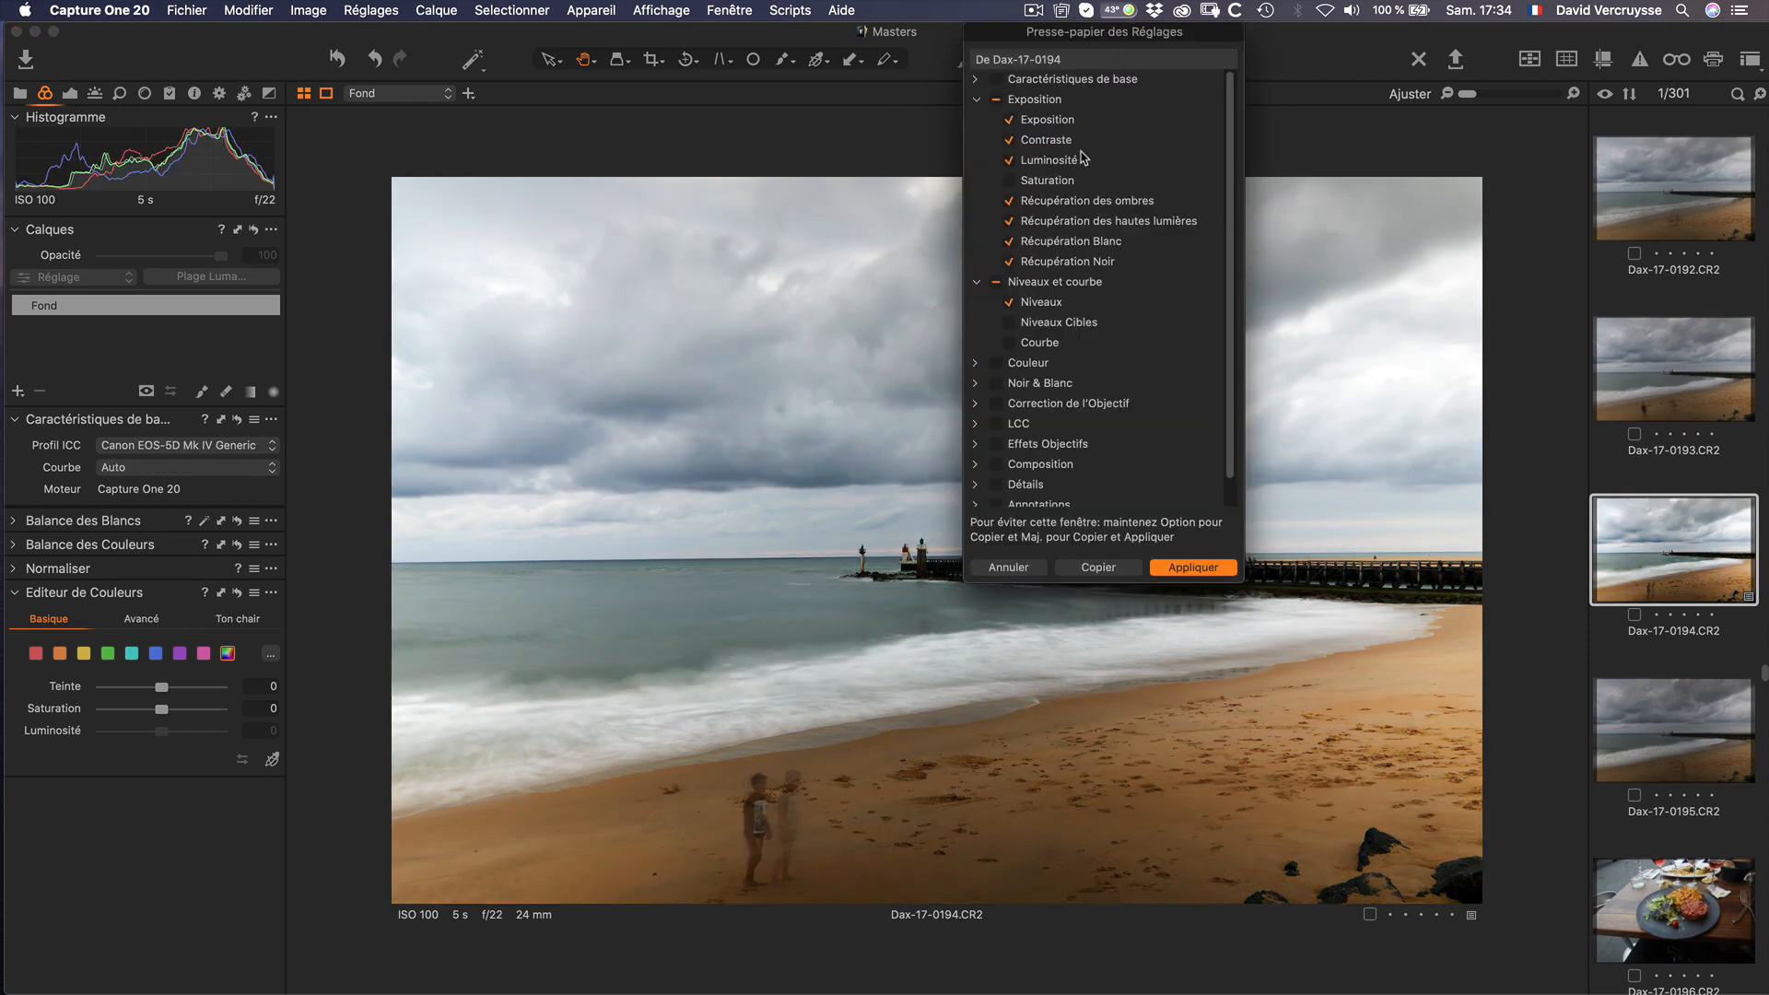
{"action": "left_click", "coordinate": [977, 82]}
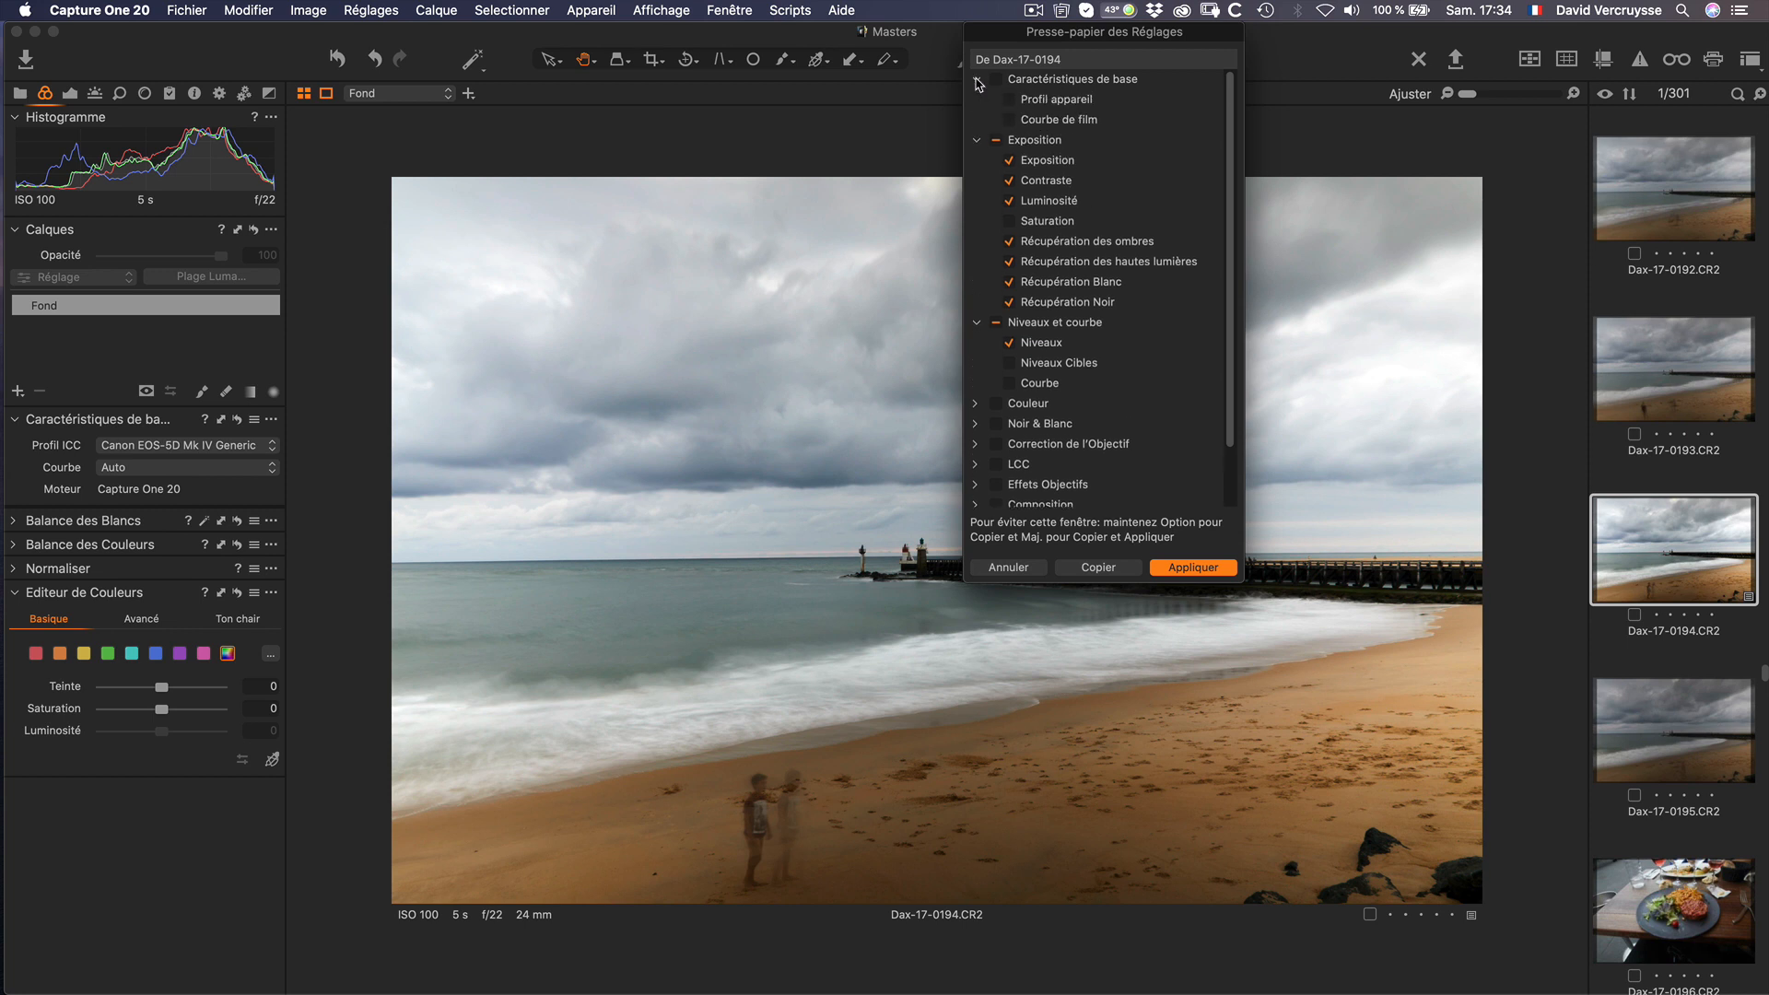
{"action": "left_click", "coordinate": [975, 80]}
{"action": "left_click", "coordinate": [1013, 569]}
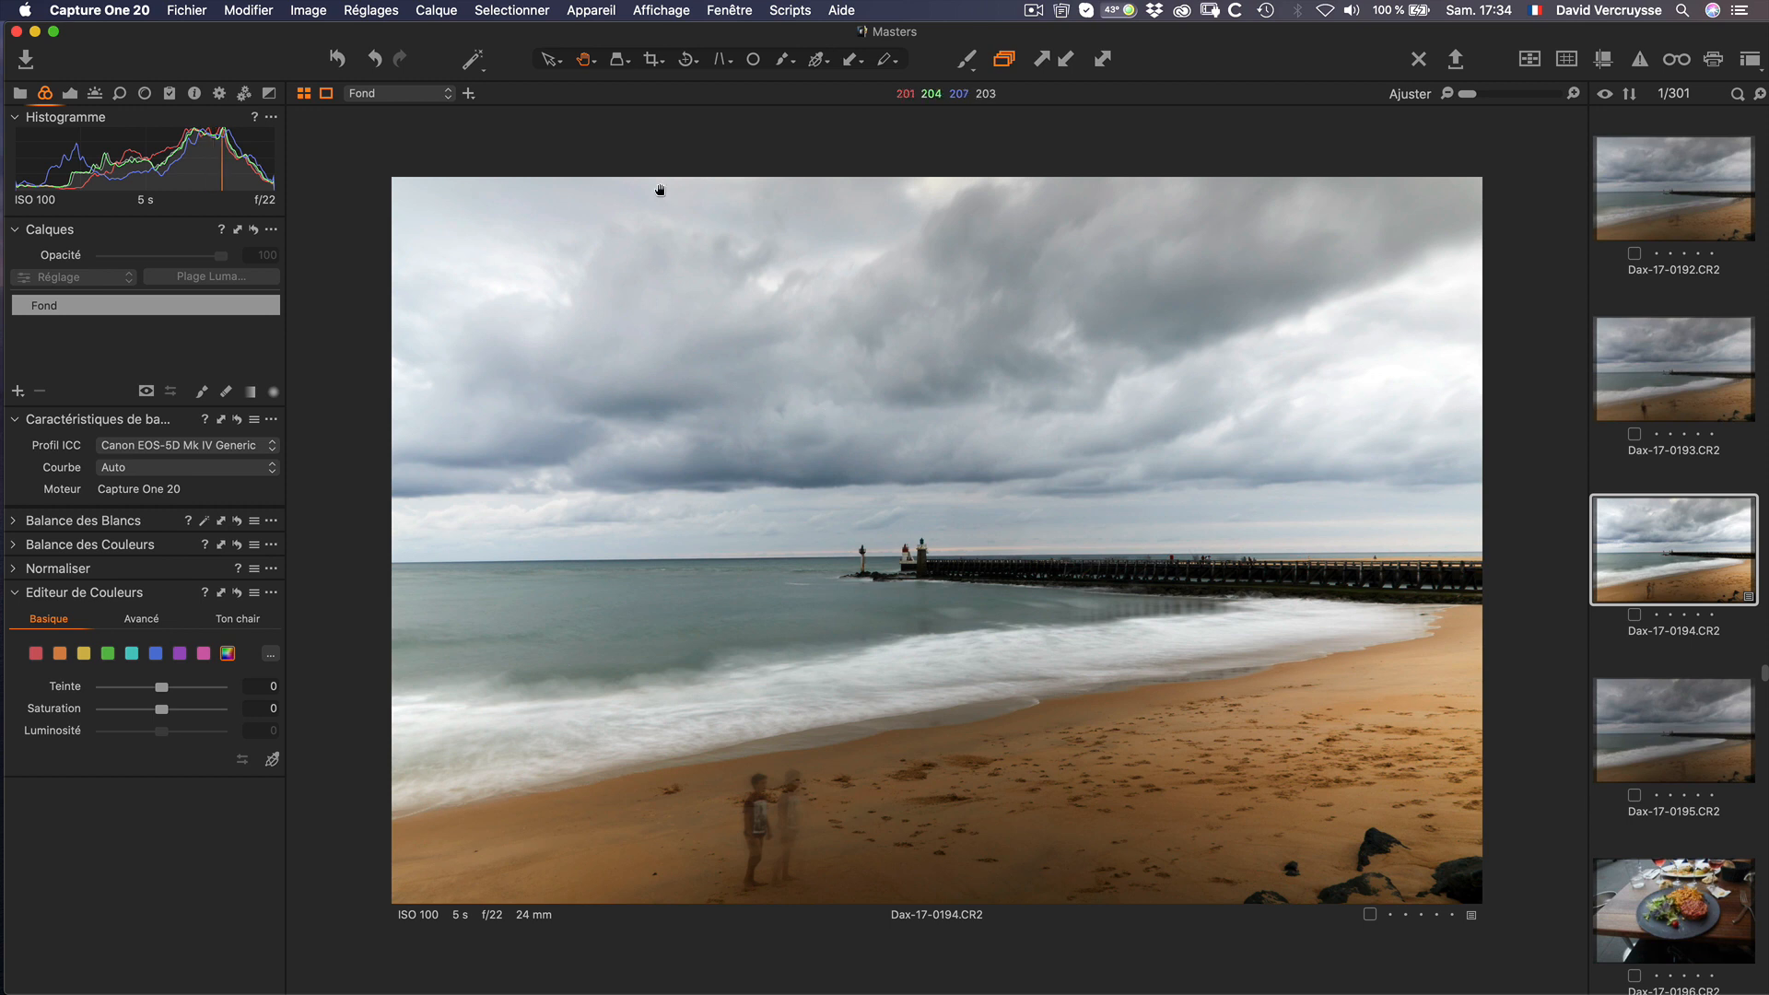
Step: Crop Dax-17-0194.CR2 to a 40,00 × 24,83 cm frame around the pier, trimming the outer edges and the lower sand
{"action": "left_click", "coordinate": [652, 61]}
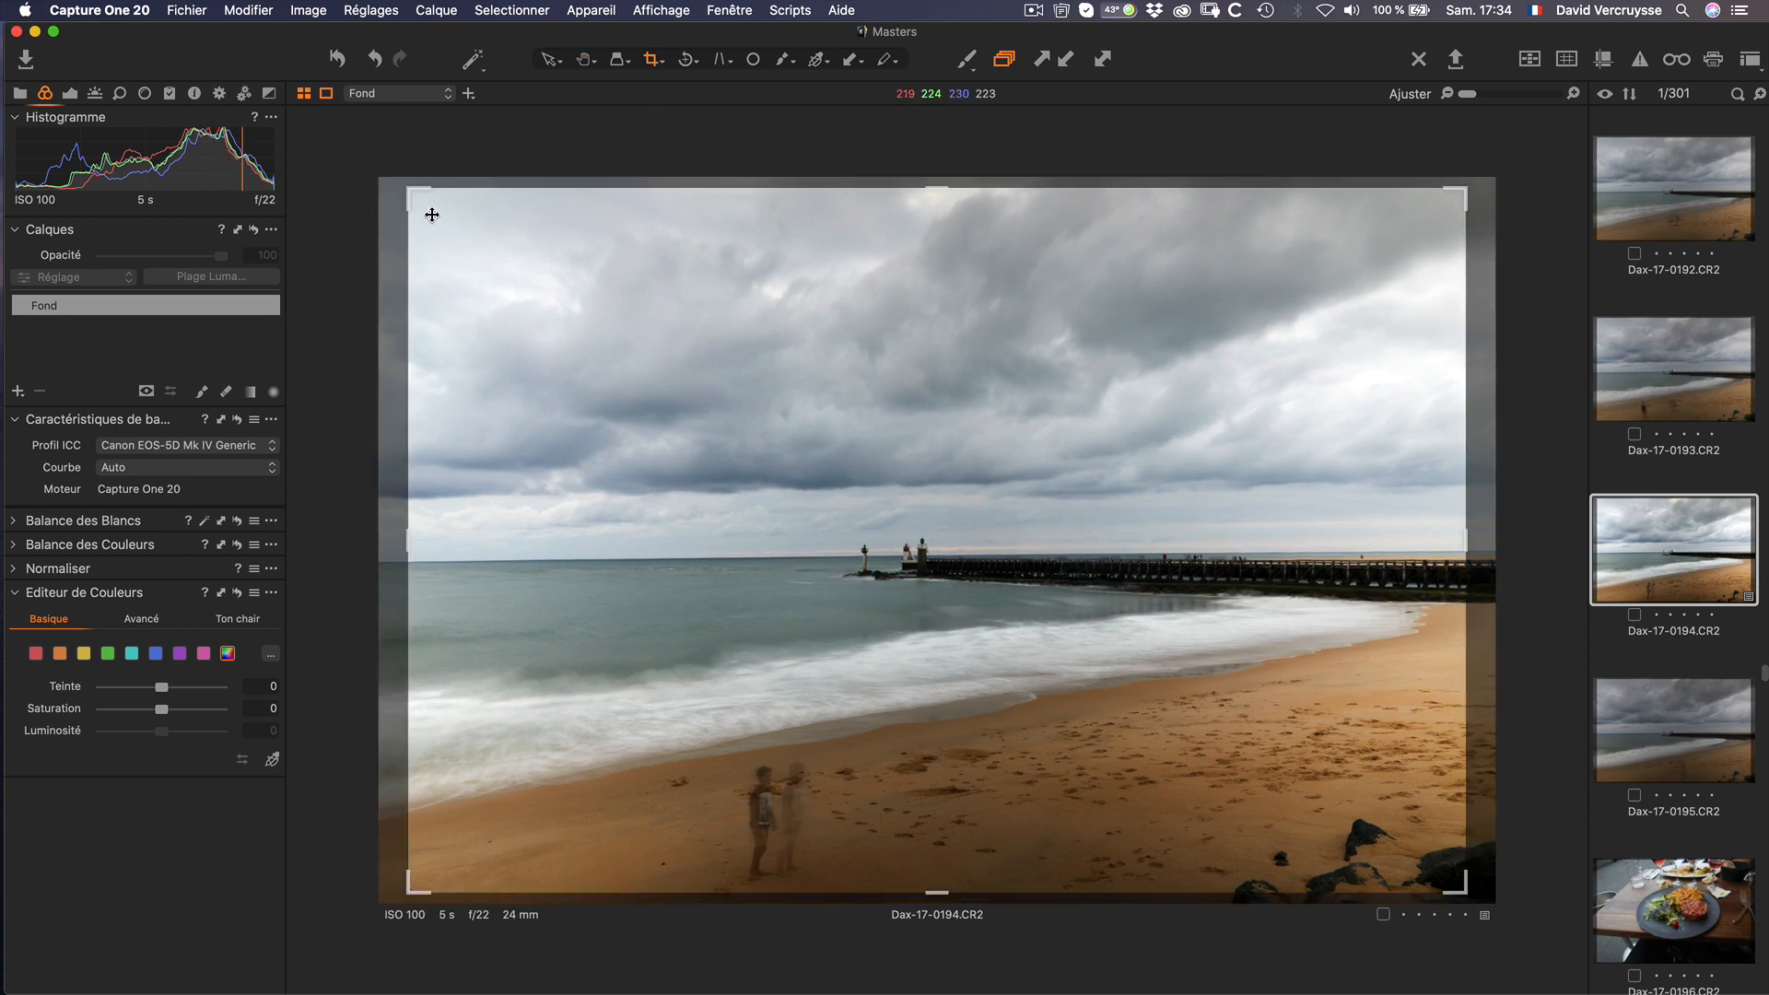
{"action": "left_click_drag", "start_coordinate": [406, 190], "coordinate": [427, 244]}
{"action": "mouse_move", "coordinate": [410, 458]}
{"action": "left_mouse_down"}
{"action": "mouse_move", "coordinate": [603, 458]}
{"action": "mouse_move", "coordinate": [394, 458]}
{"action": "left_mouse_up"}
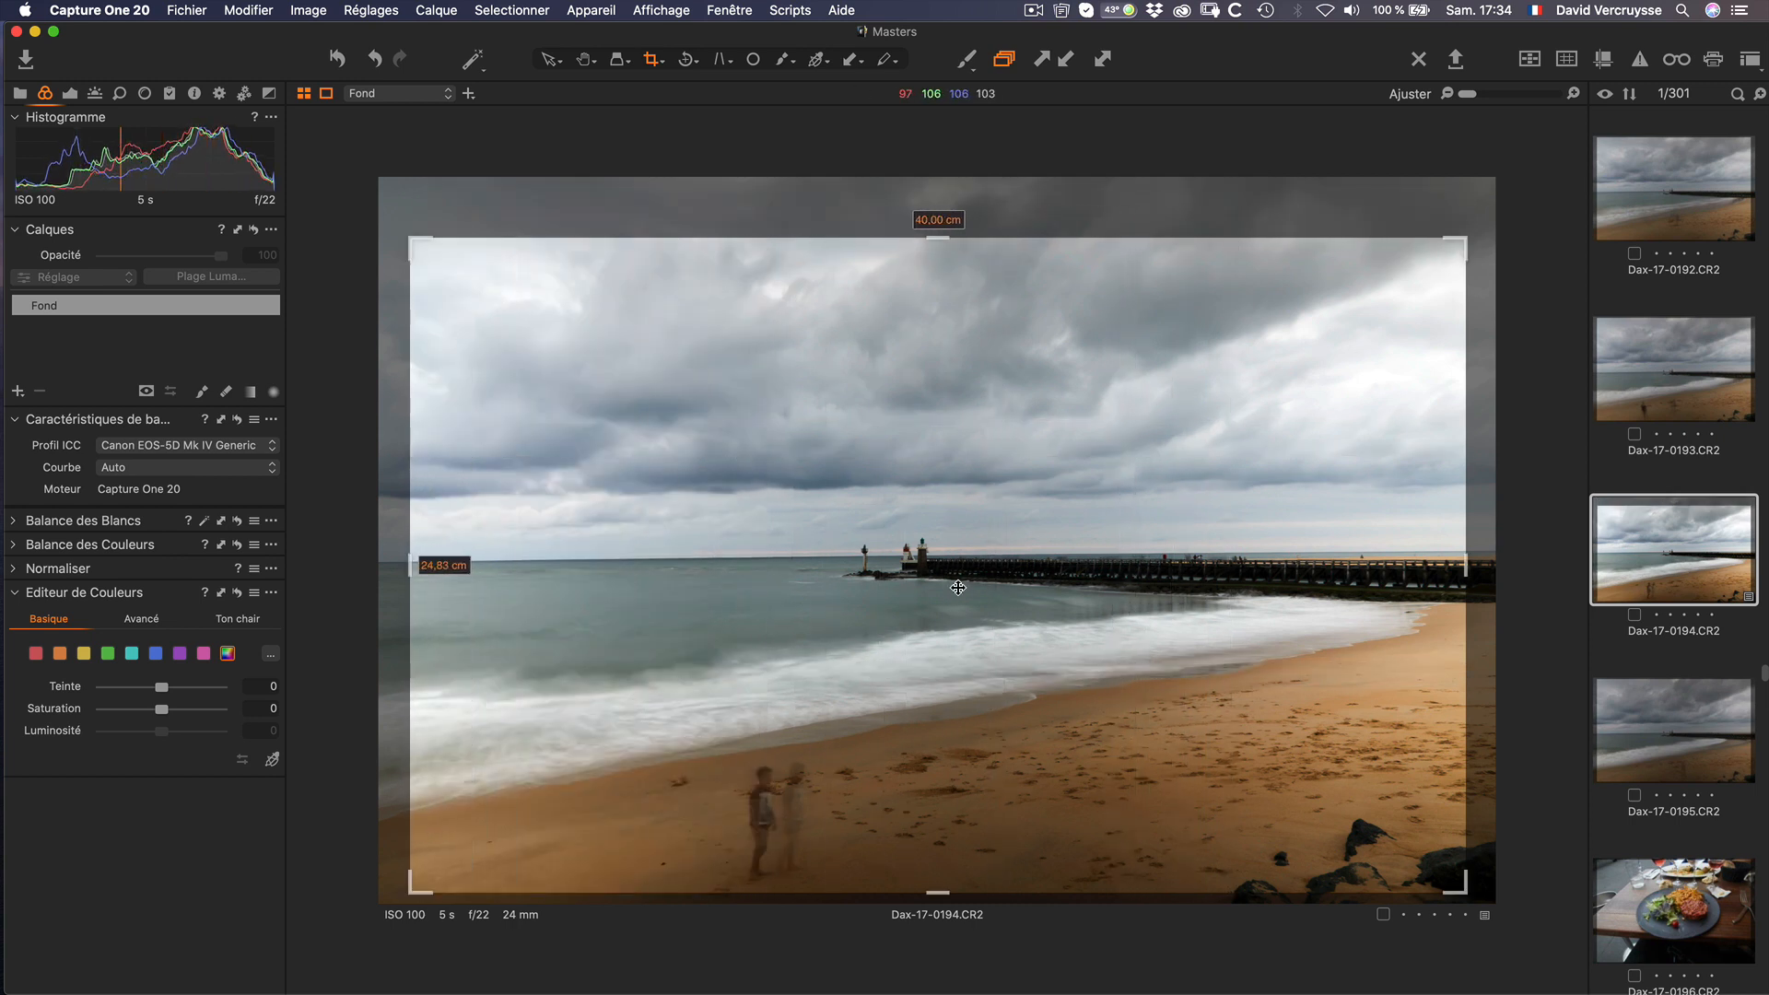
{"action": "left_click_drag", "start_coordinate": [957, 586], "coordinate": [937, 552]}
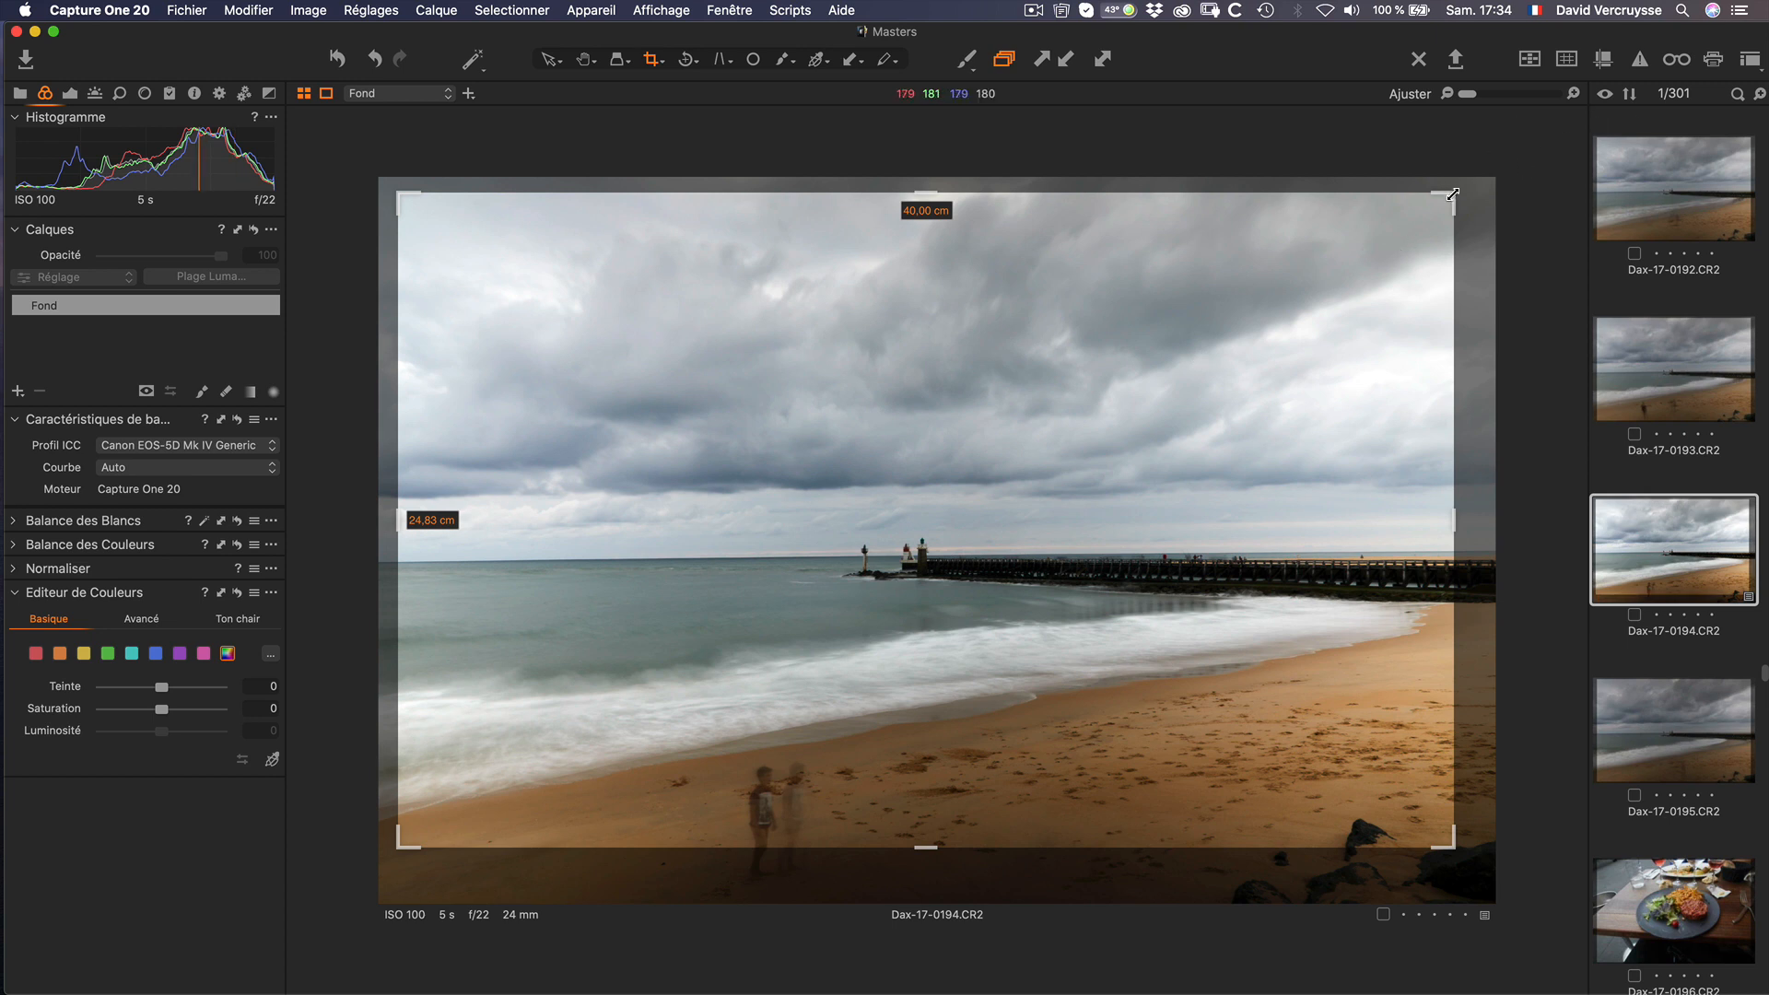
{"action": "left_click_drag", "start_coordinate": [1453, 194], "coordinate": [1404, 216]}
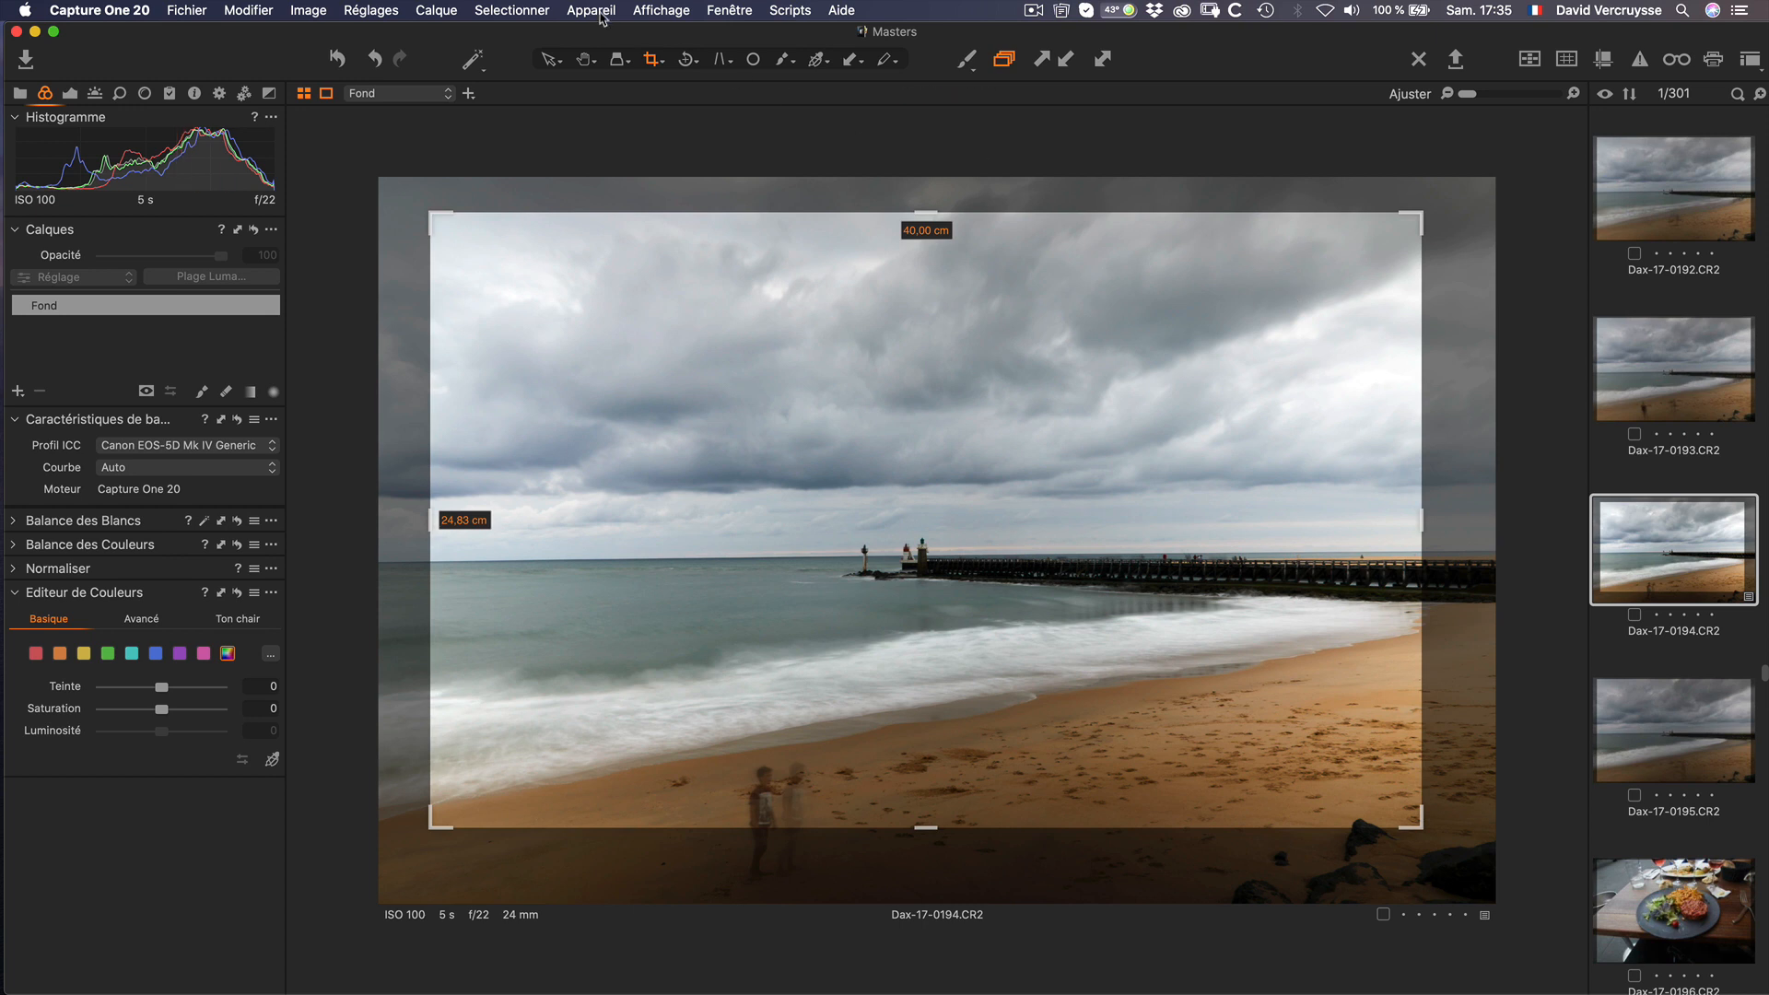
{"action": "key", "text": "Return"}
{"action": "left_click", "coordinate": [586, 61]}
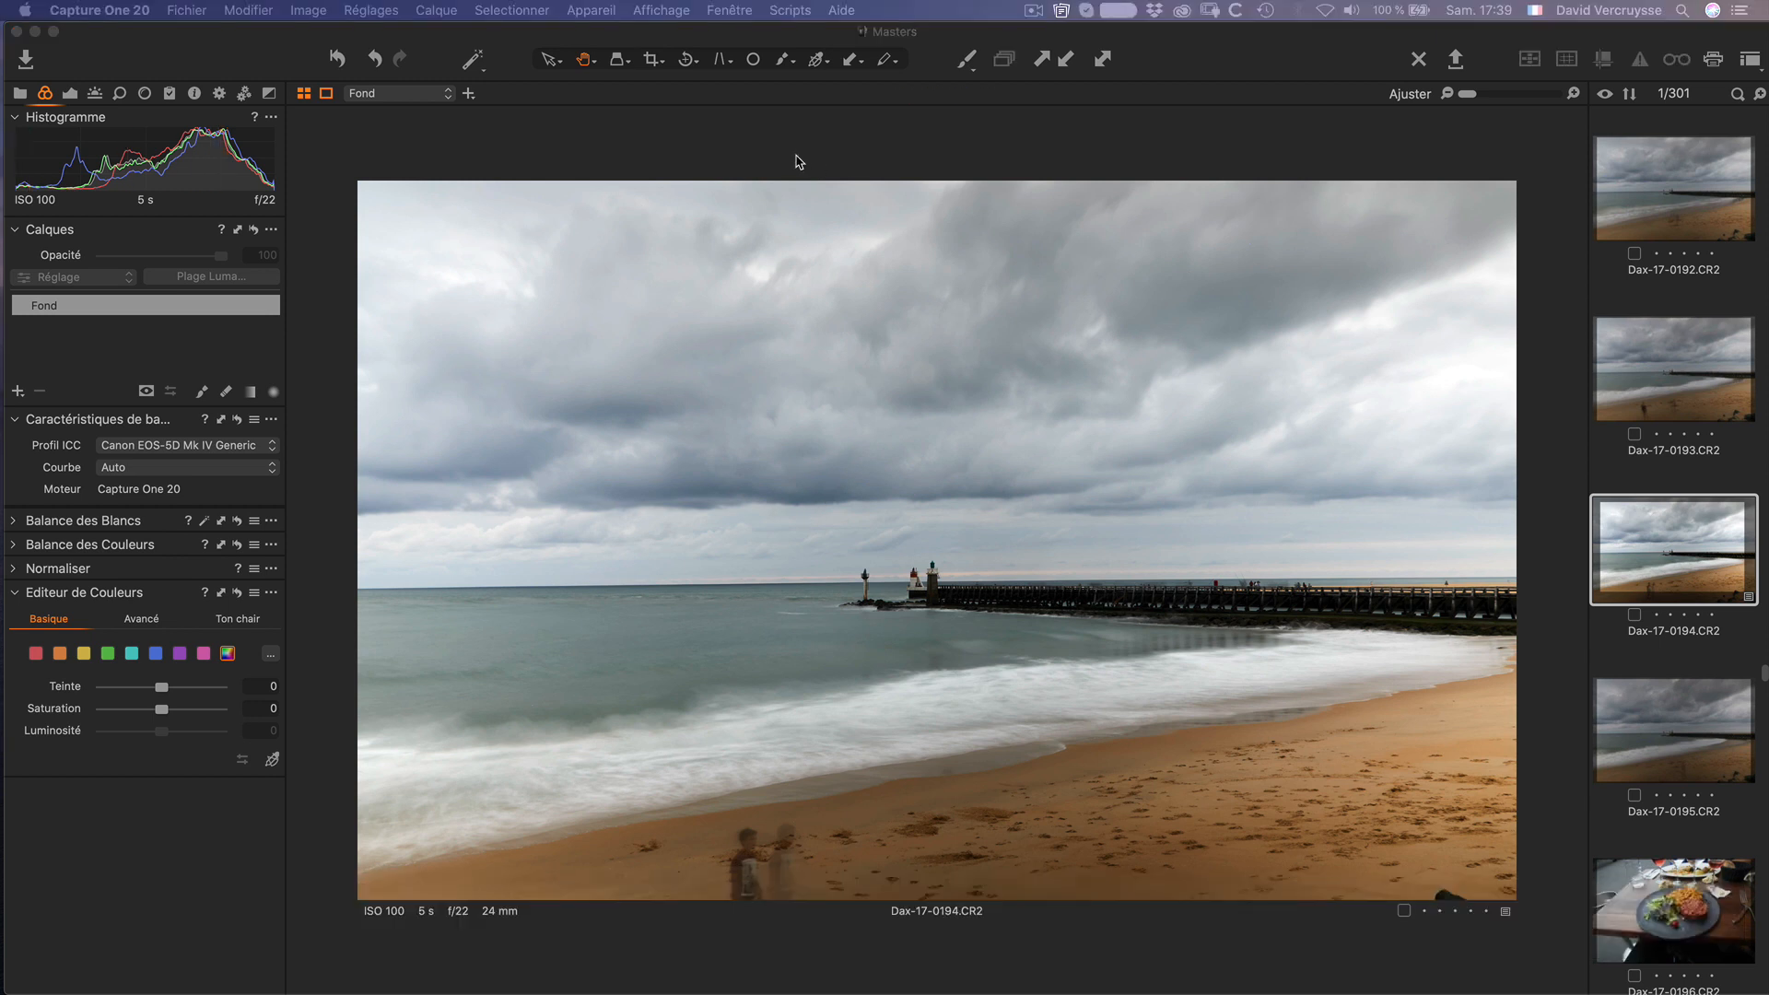
Step: Set Sélectionner Suivante Quand to Balise Couleur Apposée so that tagging a photo advances to the following one
{"action": "left_click", "coordinate": [533, 138]}
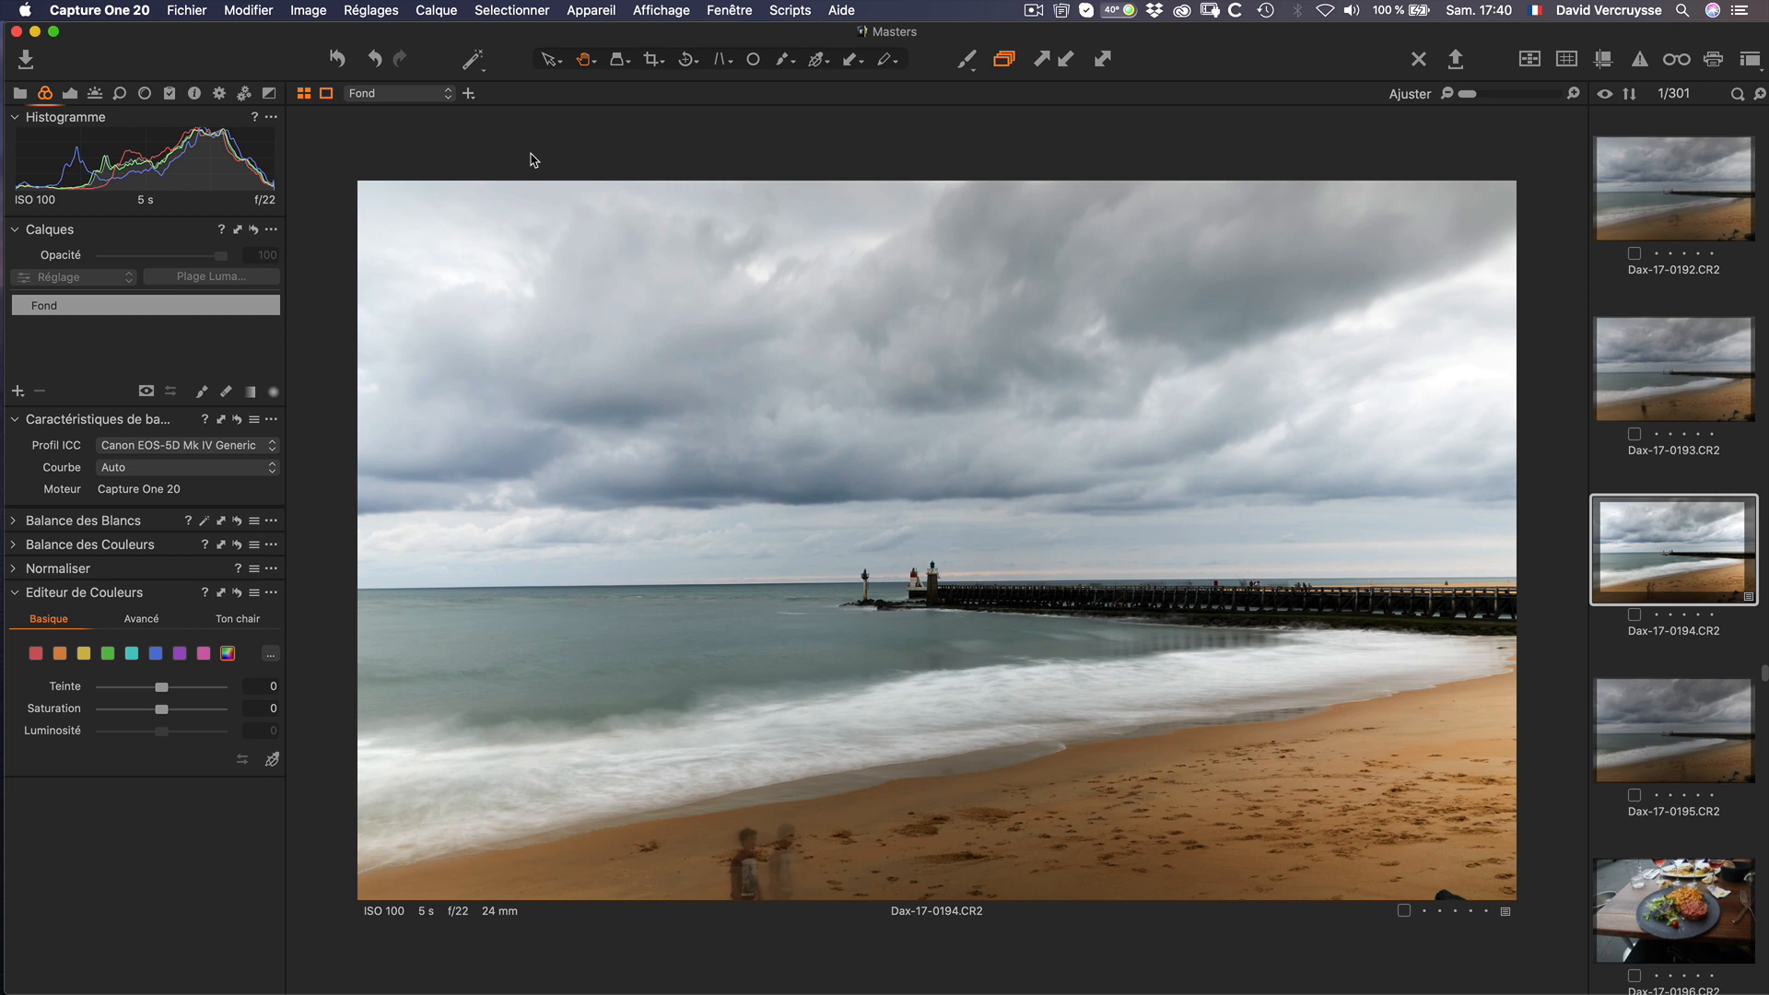
{"action": "key", "text": "g"}
{"action": "left_click", "coordinate": [515, 12]}
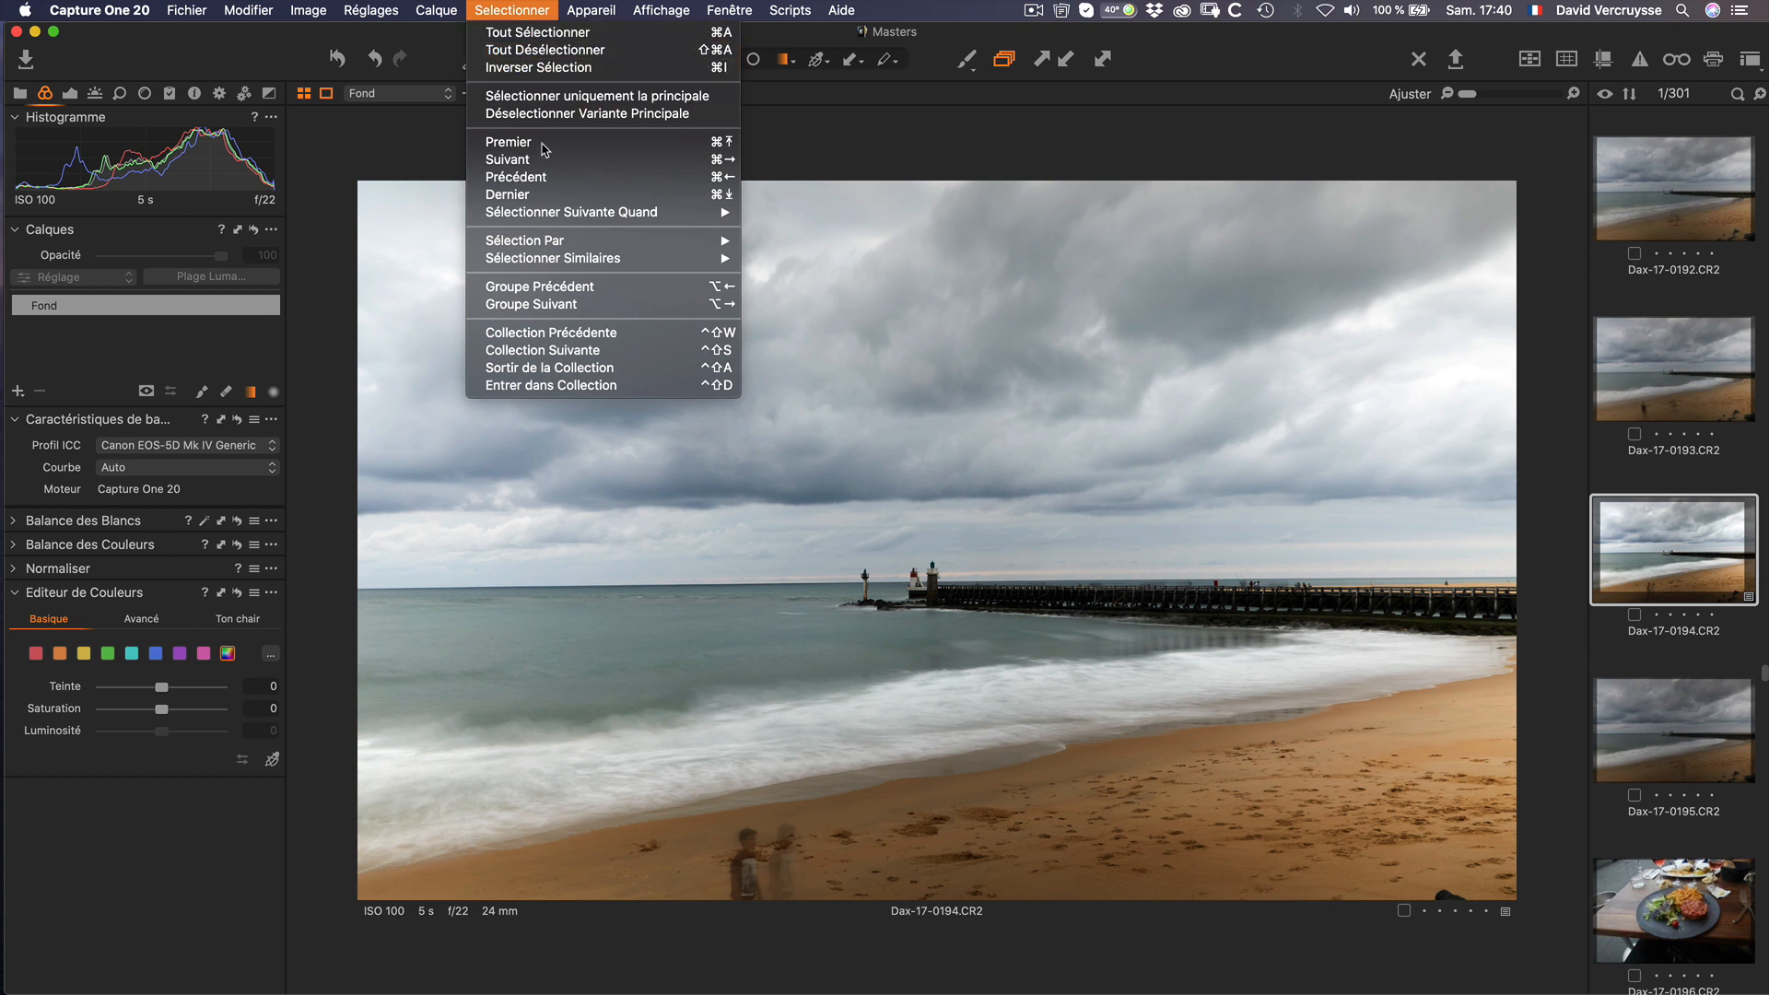
{"action": "mouse_move", "coordinate": [548, 208]}
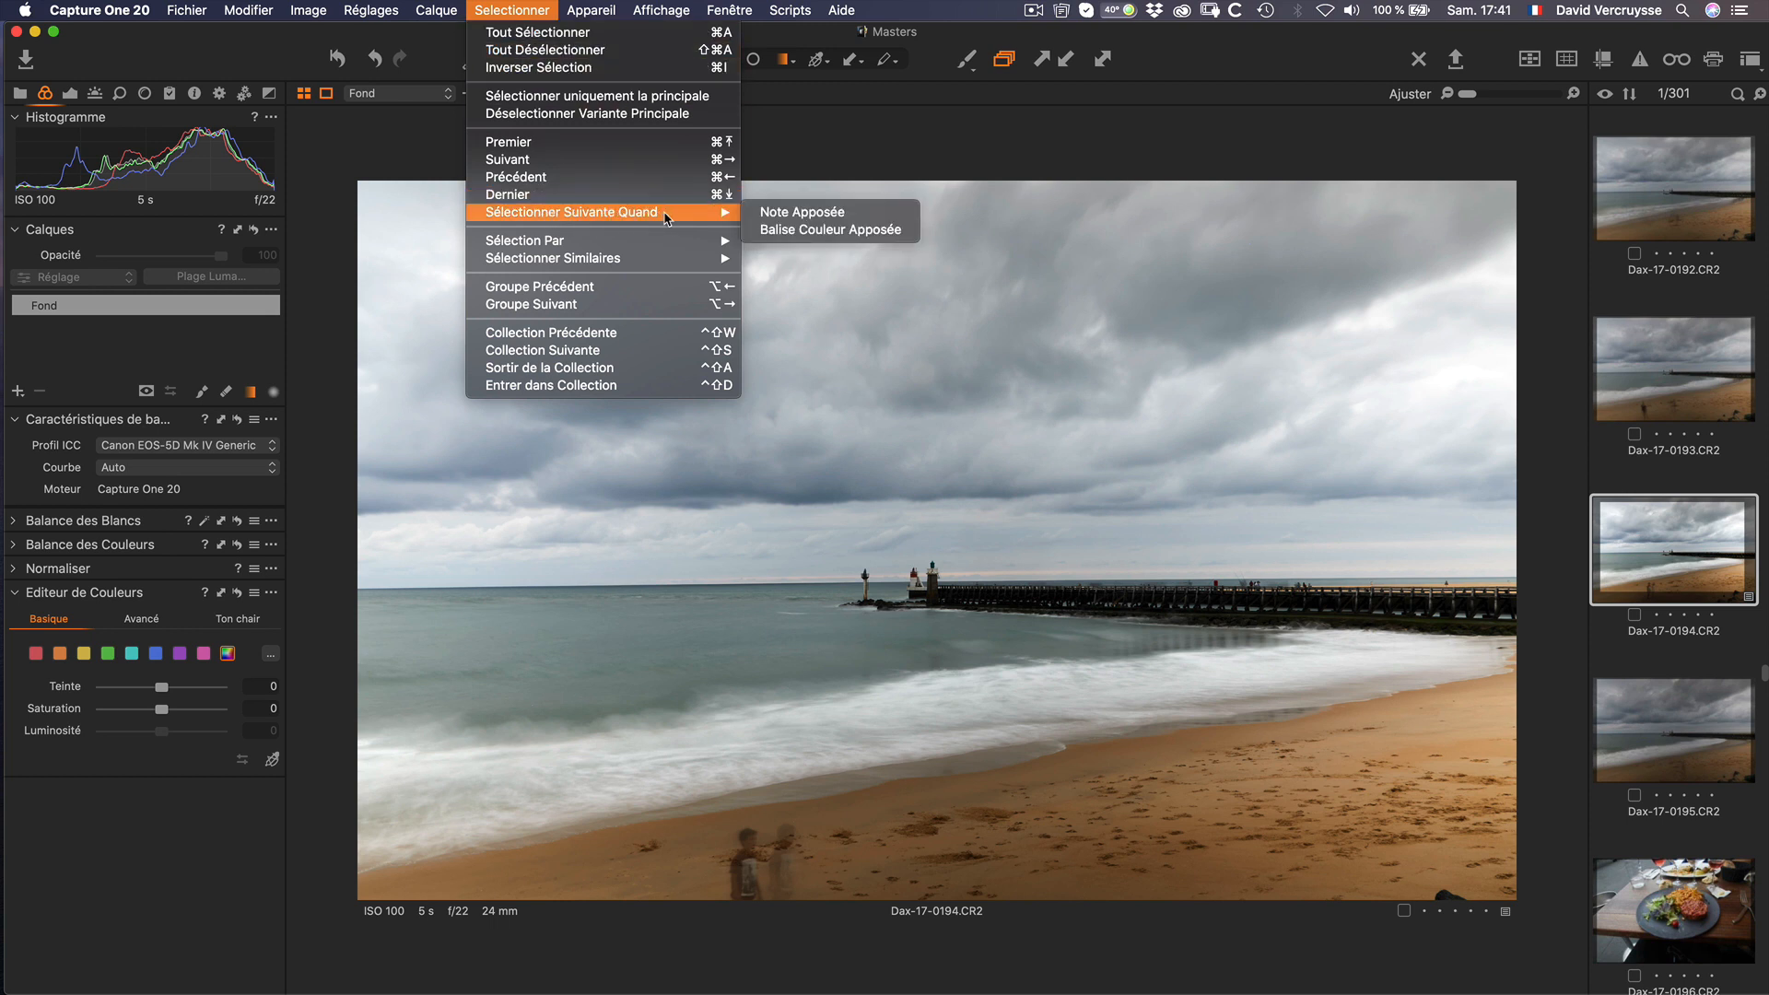
{"action": "left_click", "coordinate": [819, 232]}
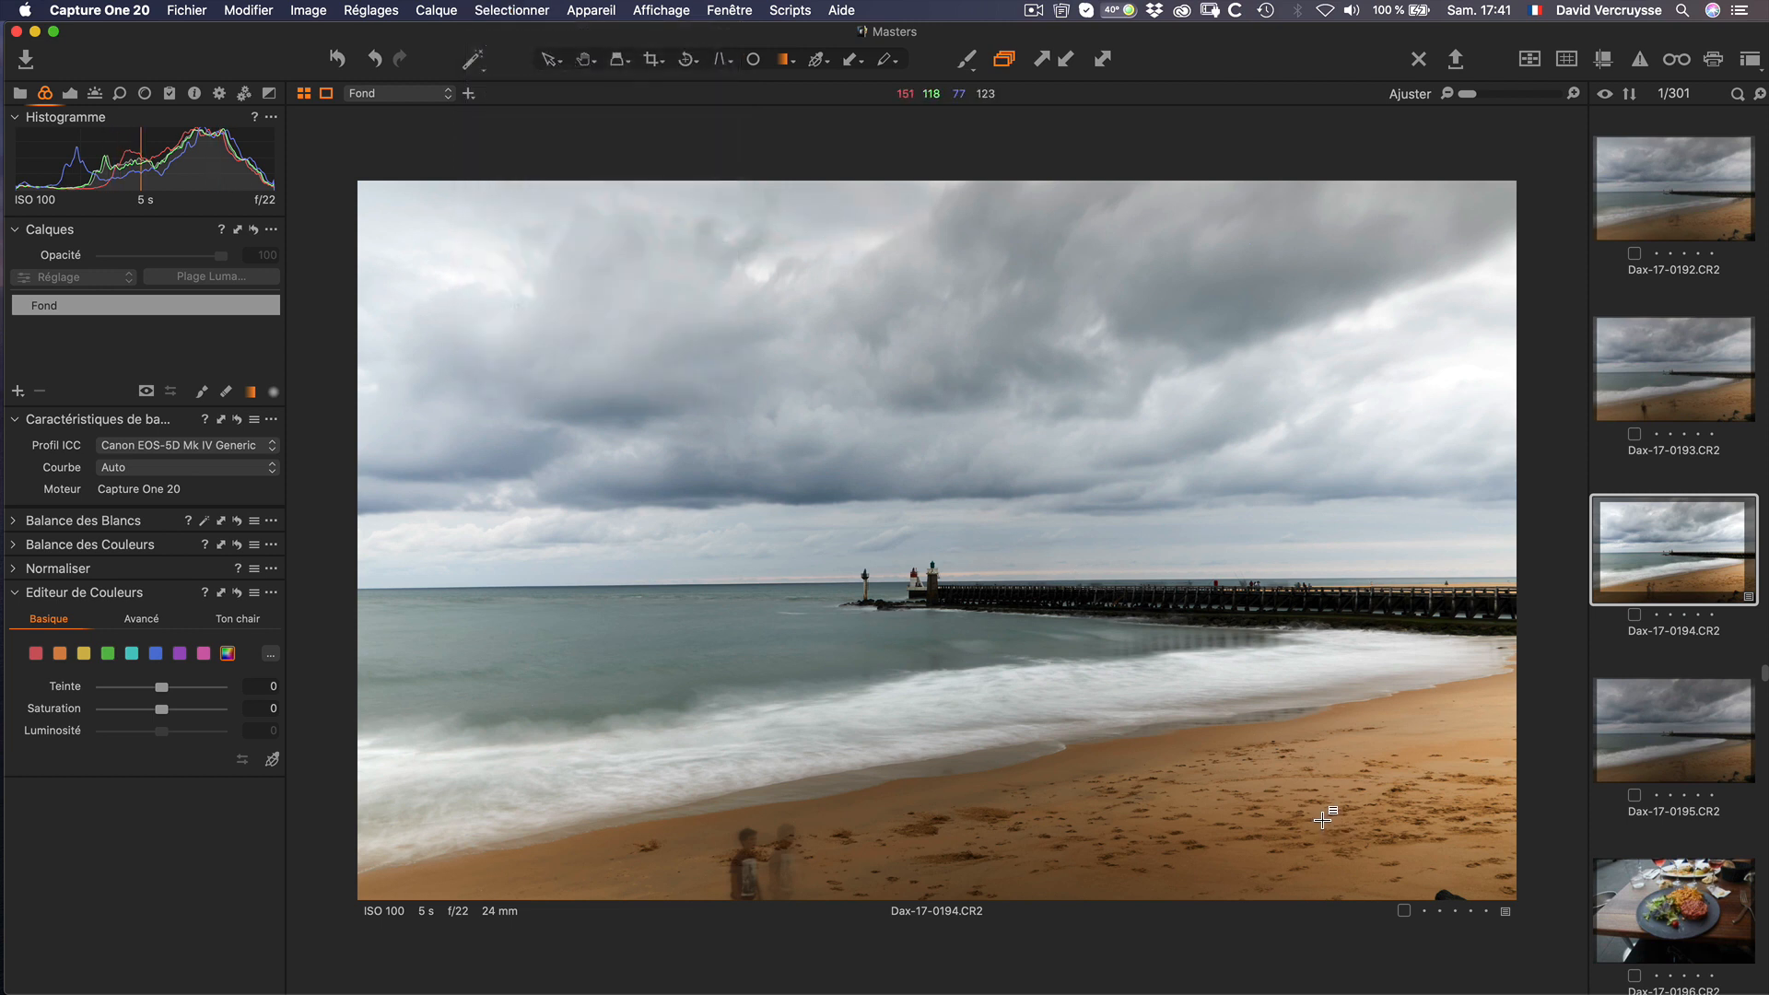
Step: Apply the red colour tag to Dax-17-0194.CR2, Dax-17-0195.CR2 and Dax-17-0196.CR2 in succession
{"action": "key", "text": "minus"}
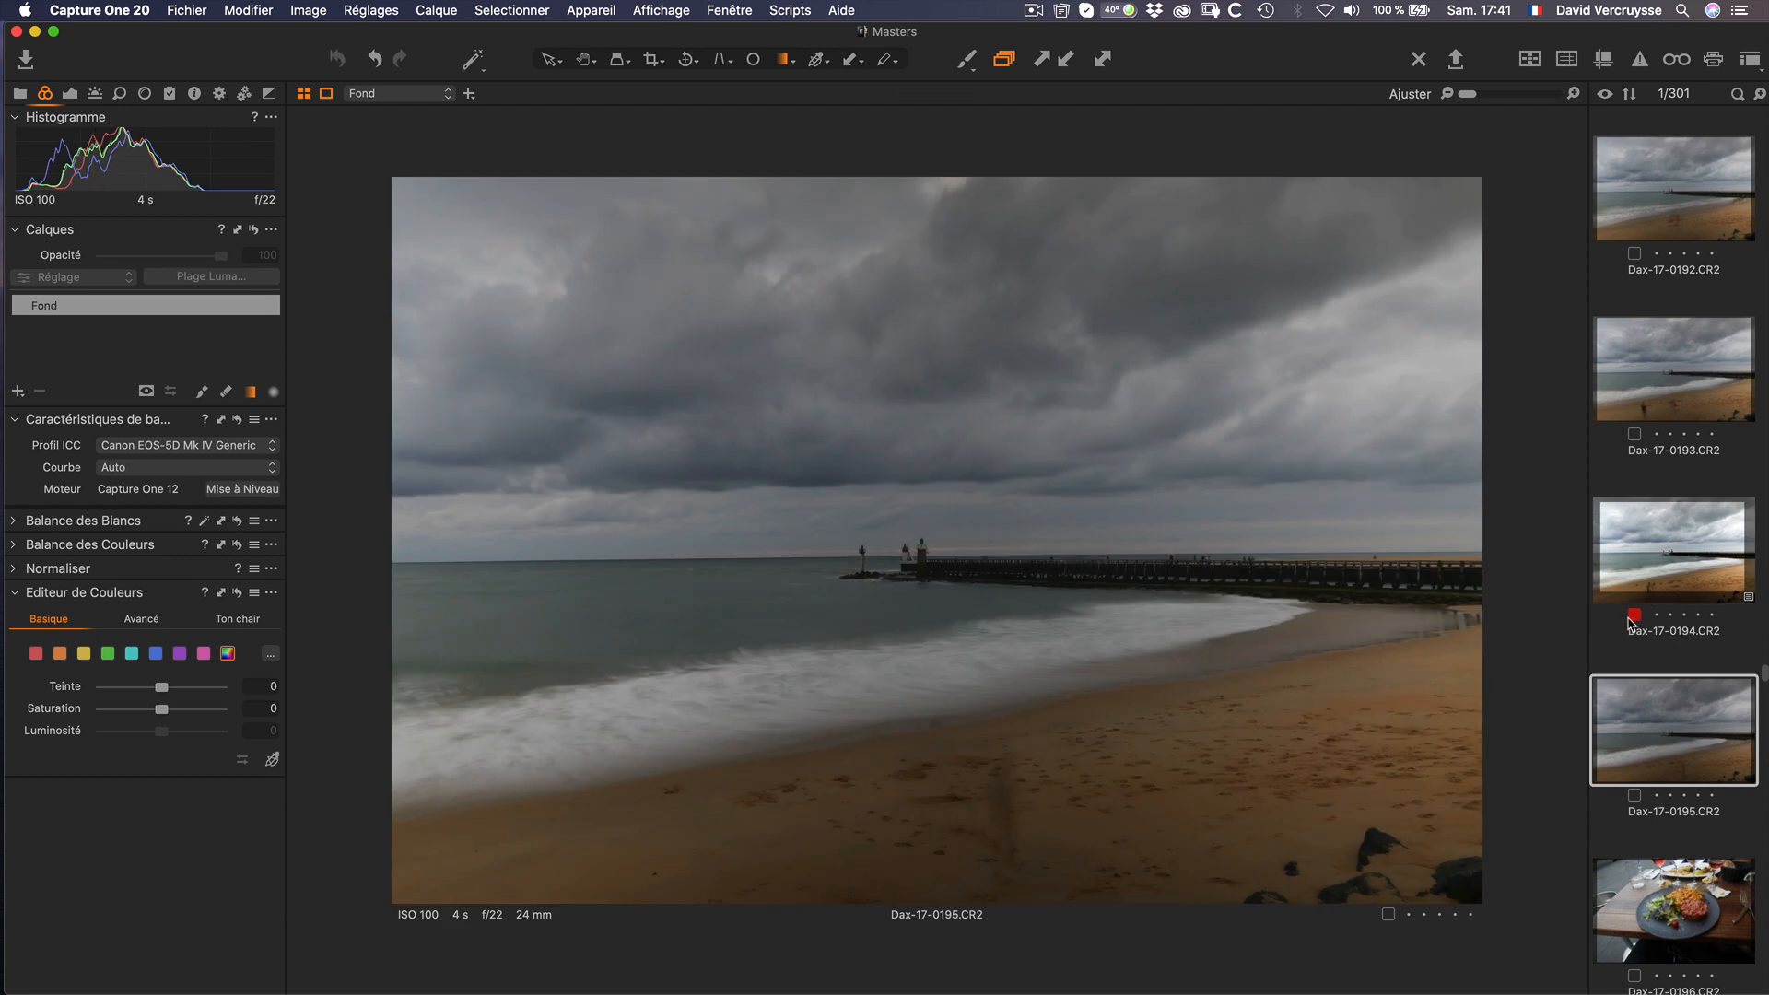
{"action": "key", "text": "minus"}
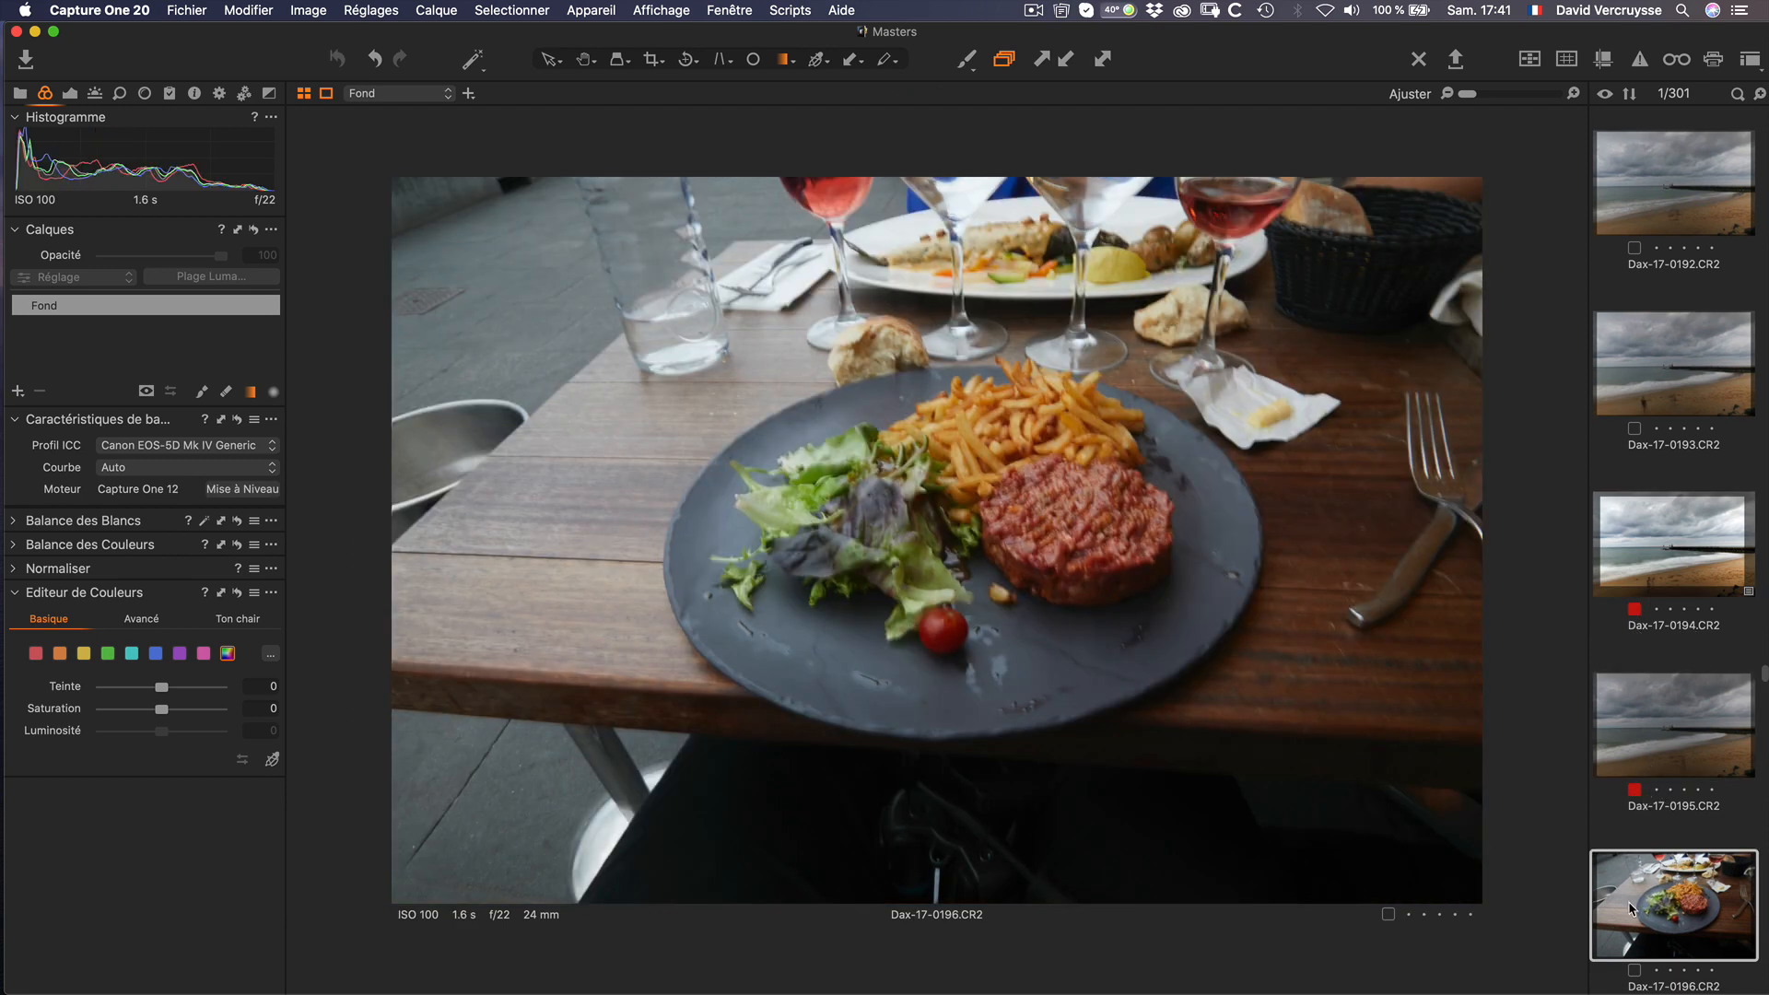
{"action": "key", "text": "minus"}
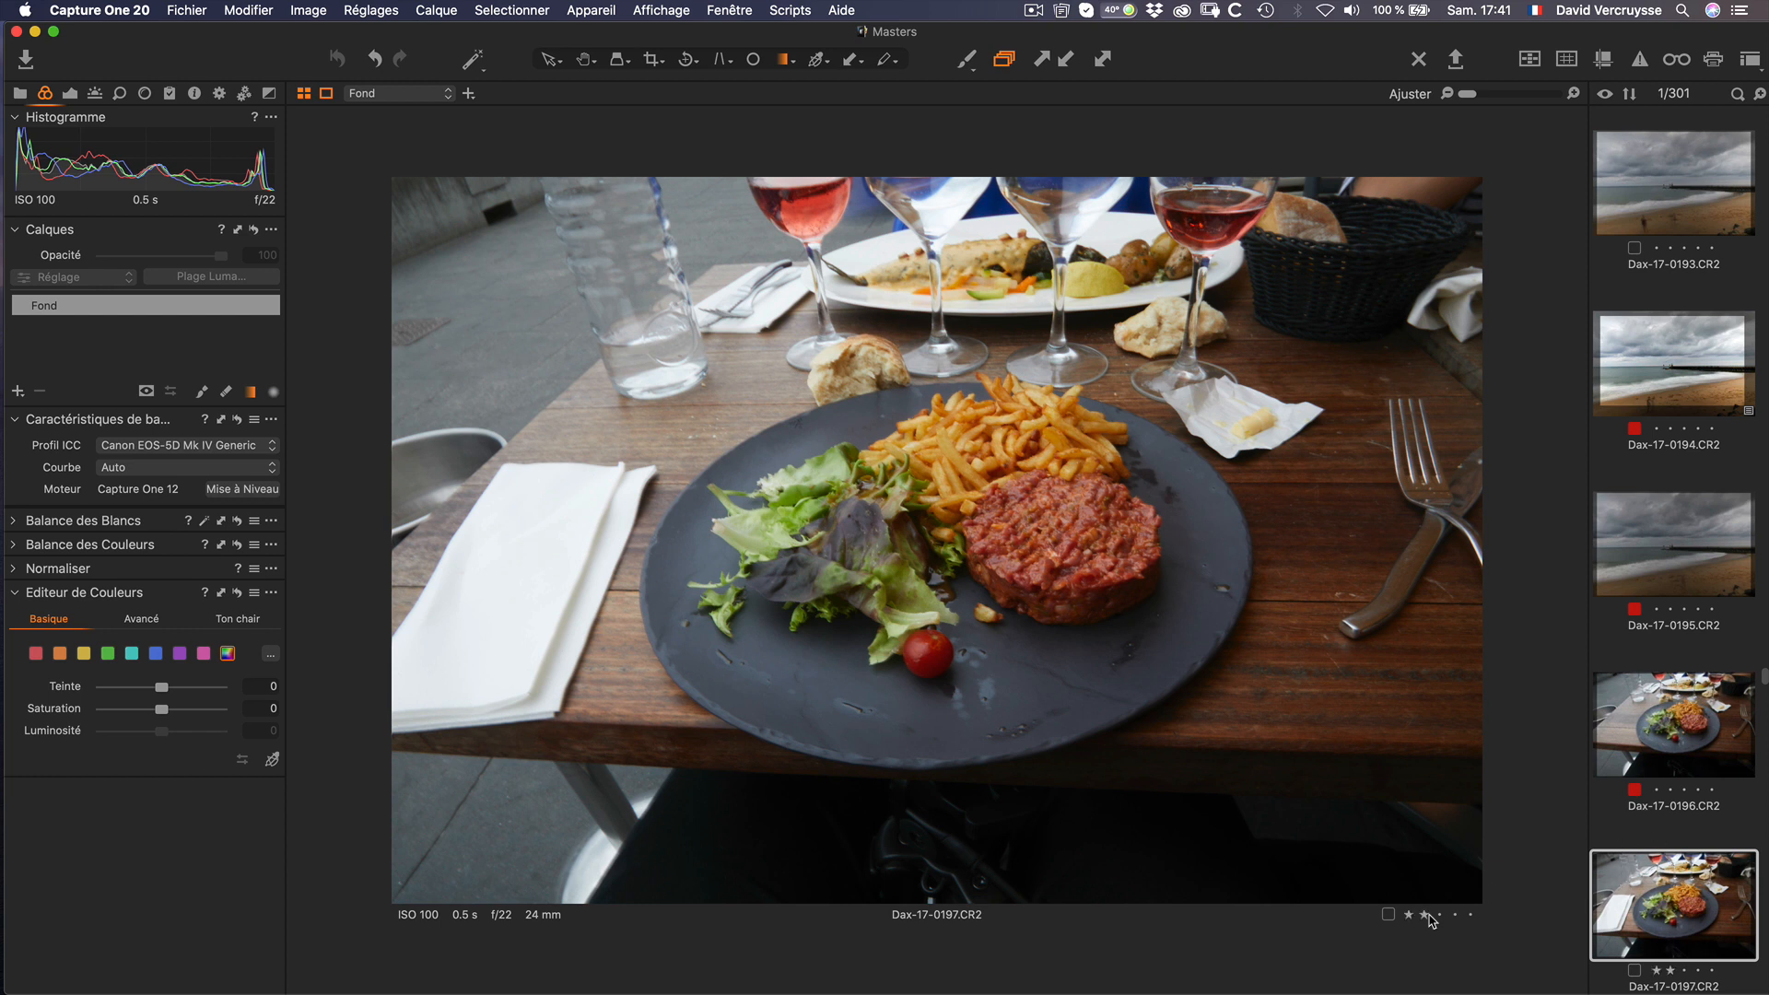
Step: Enable Note Apposée under Sélectionner Suivante Quand so that rating a photo advances to the following one
{"action": "left_click", "coordinate": [512, 10]}
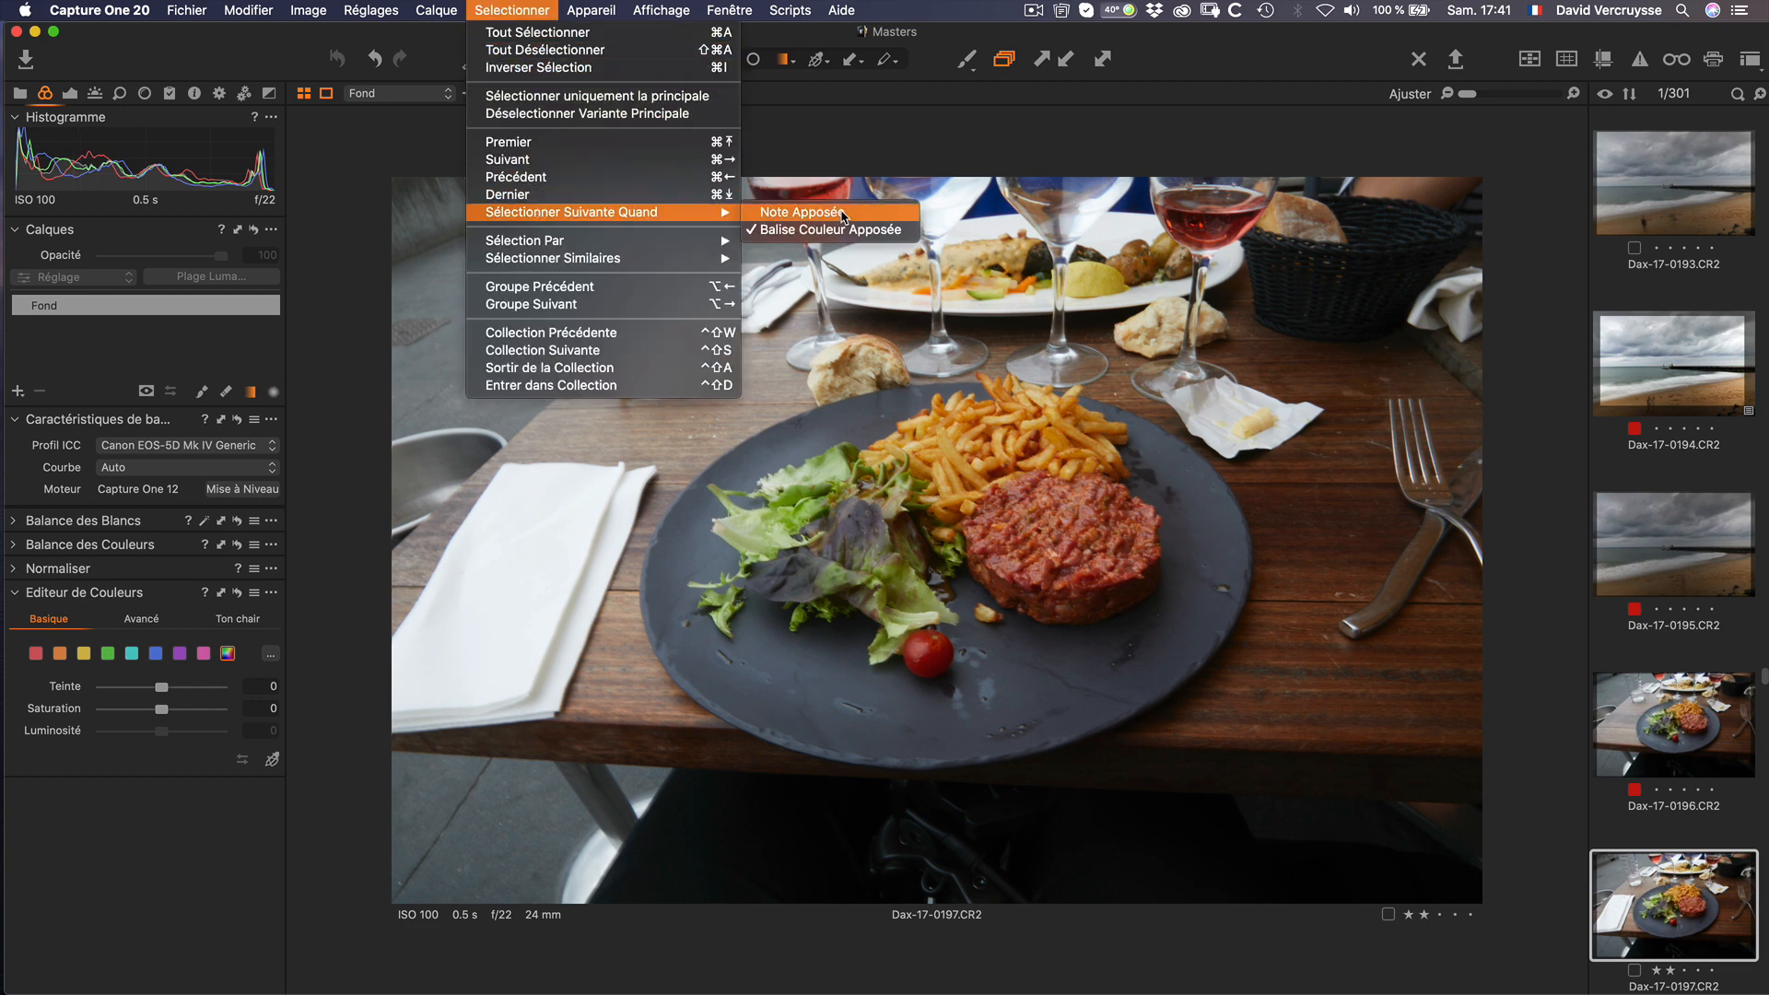
{"action": "left_click", "coordinate": [843, 214]}
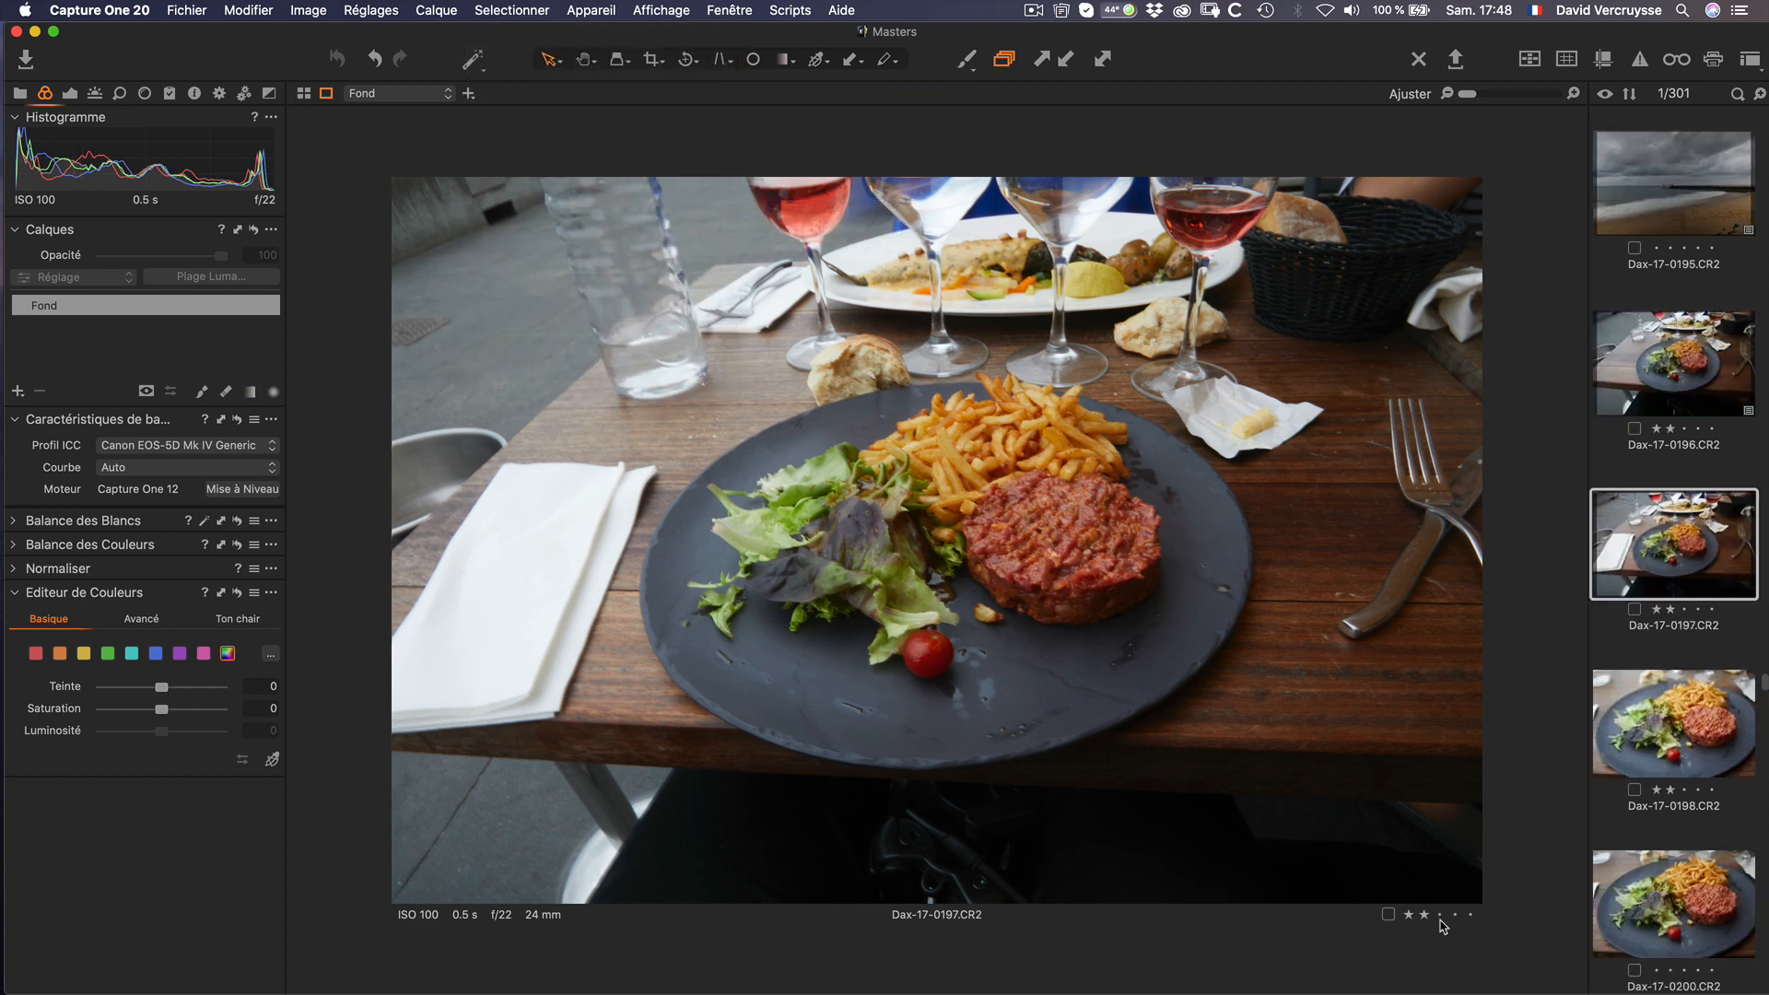
Step: Rate Dax-17-0197.CR2 four stars, Dax-17-0198.CR2 three stars and Dax-17-0200.CR2 four stars in succession
{"action": "left_click", "coordinate": [1440, 916]}
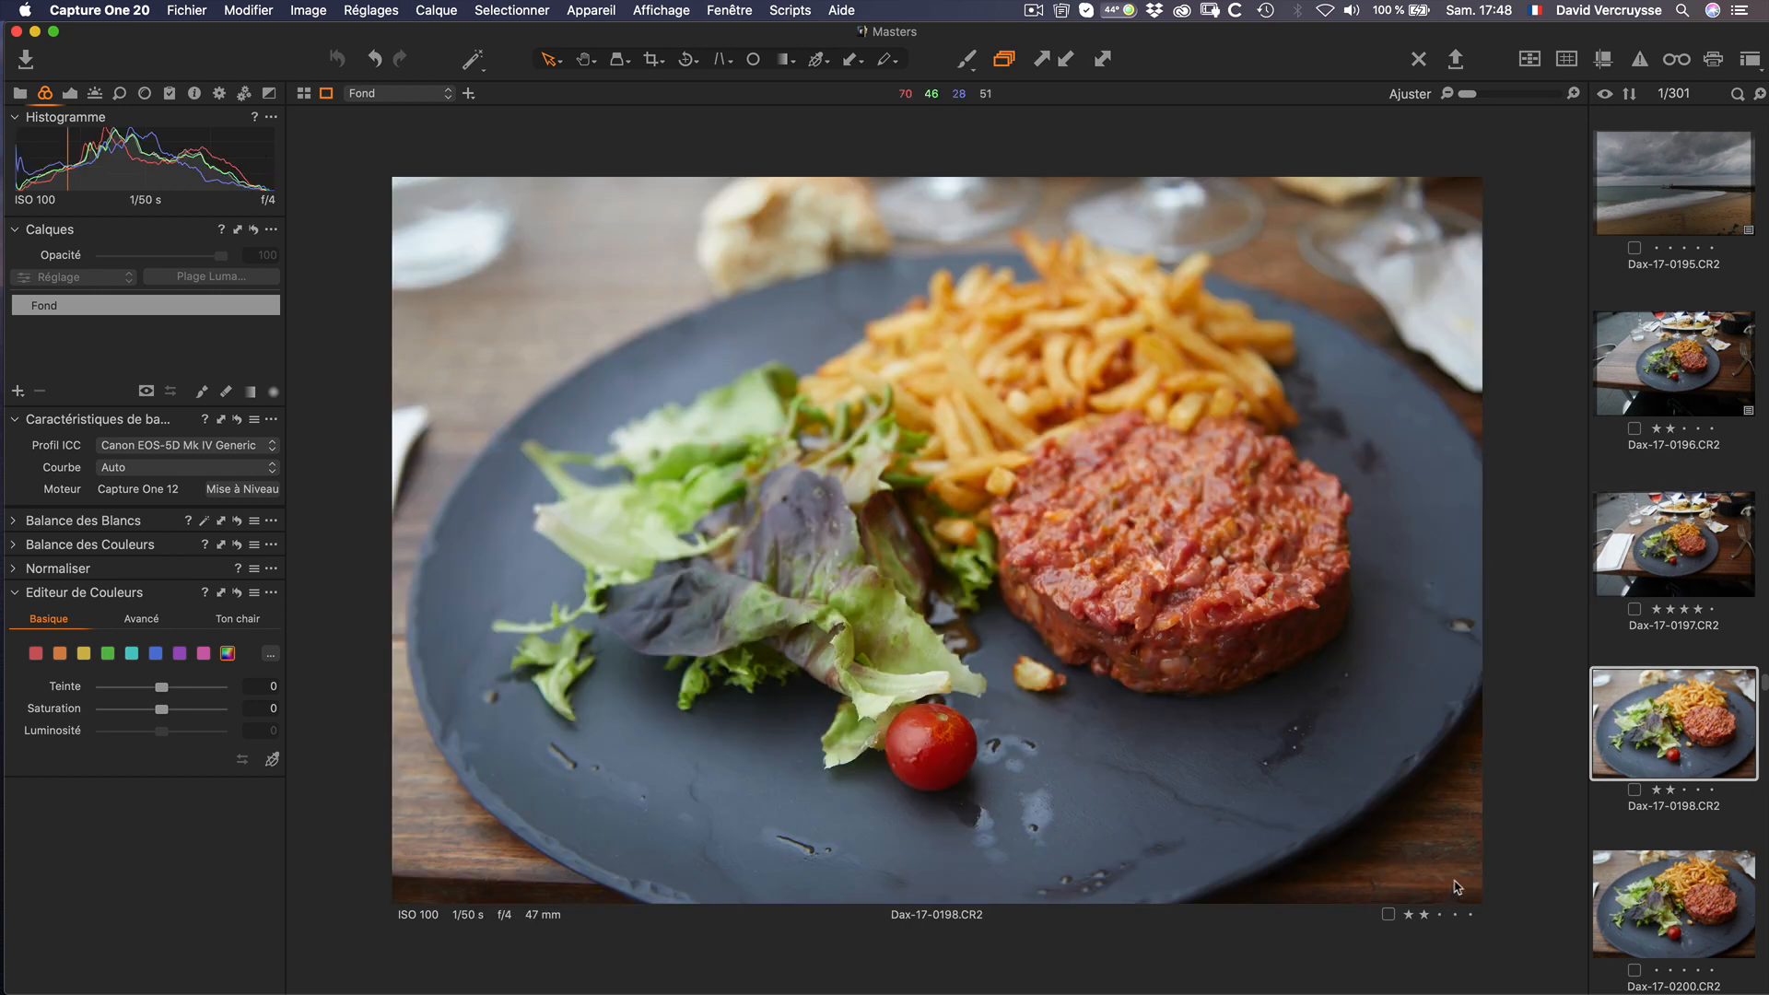
{"action": "key", "text": "3"}
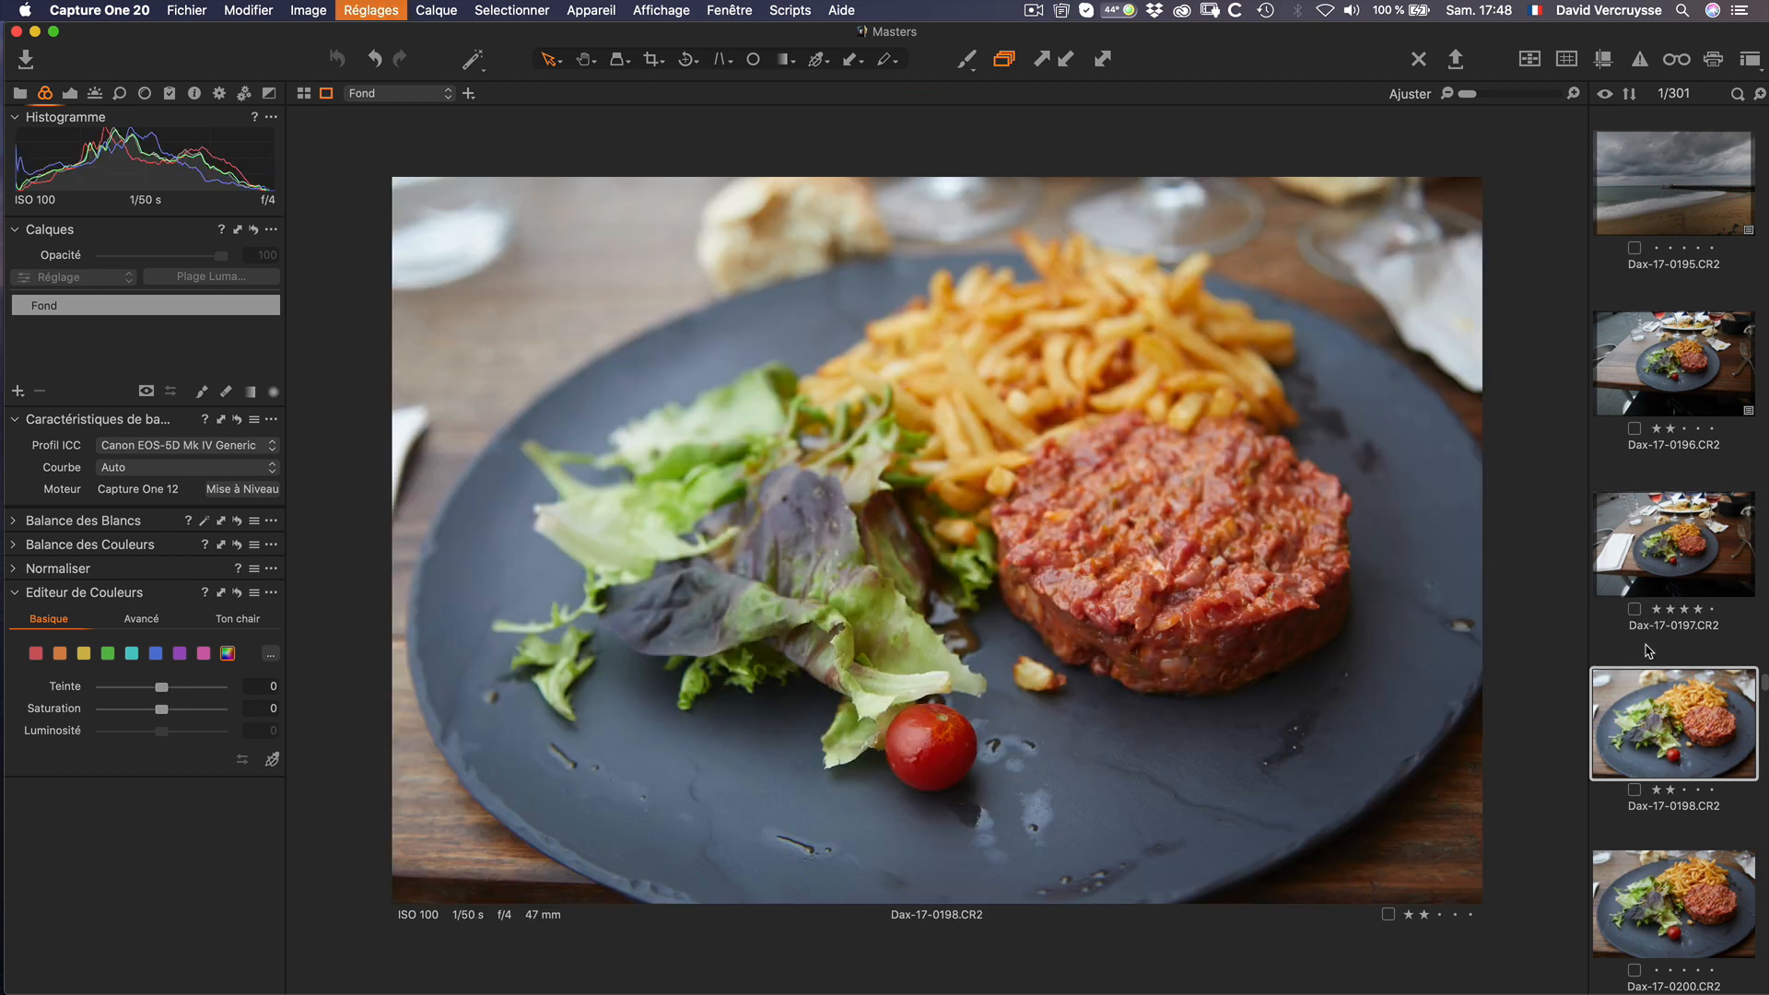
{"action": "key", "text": "4"}
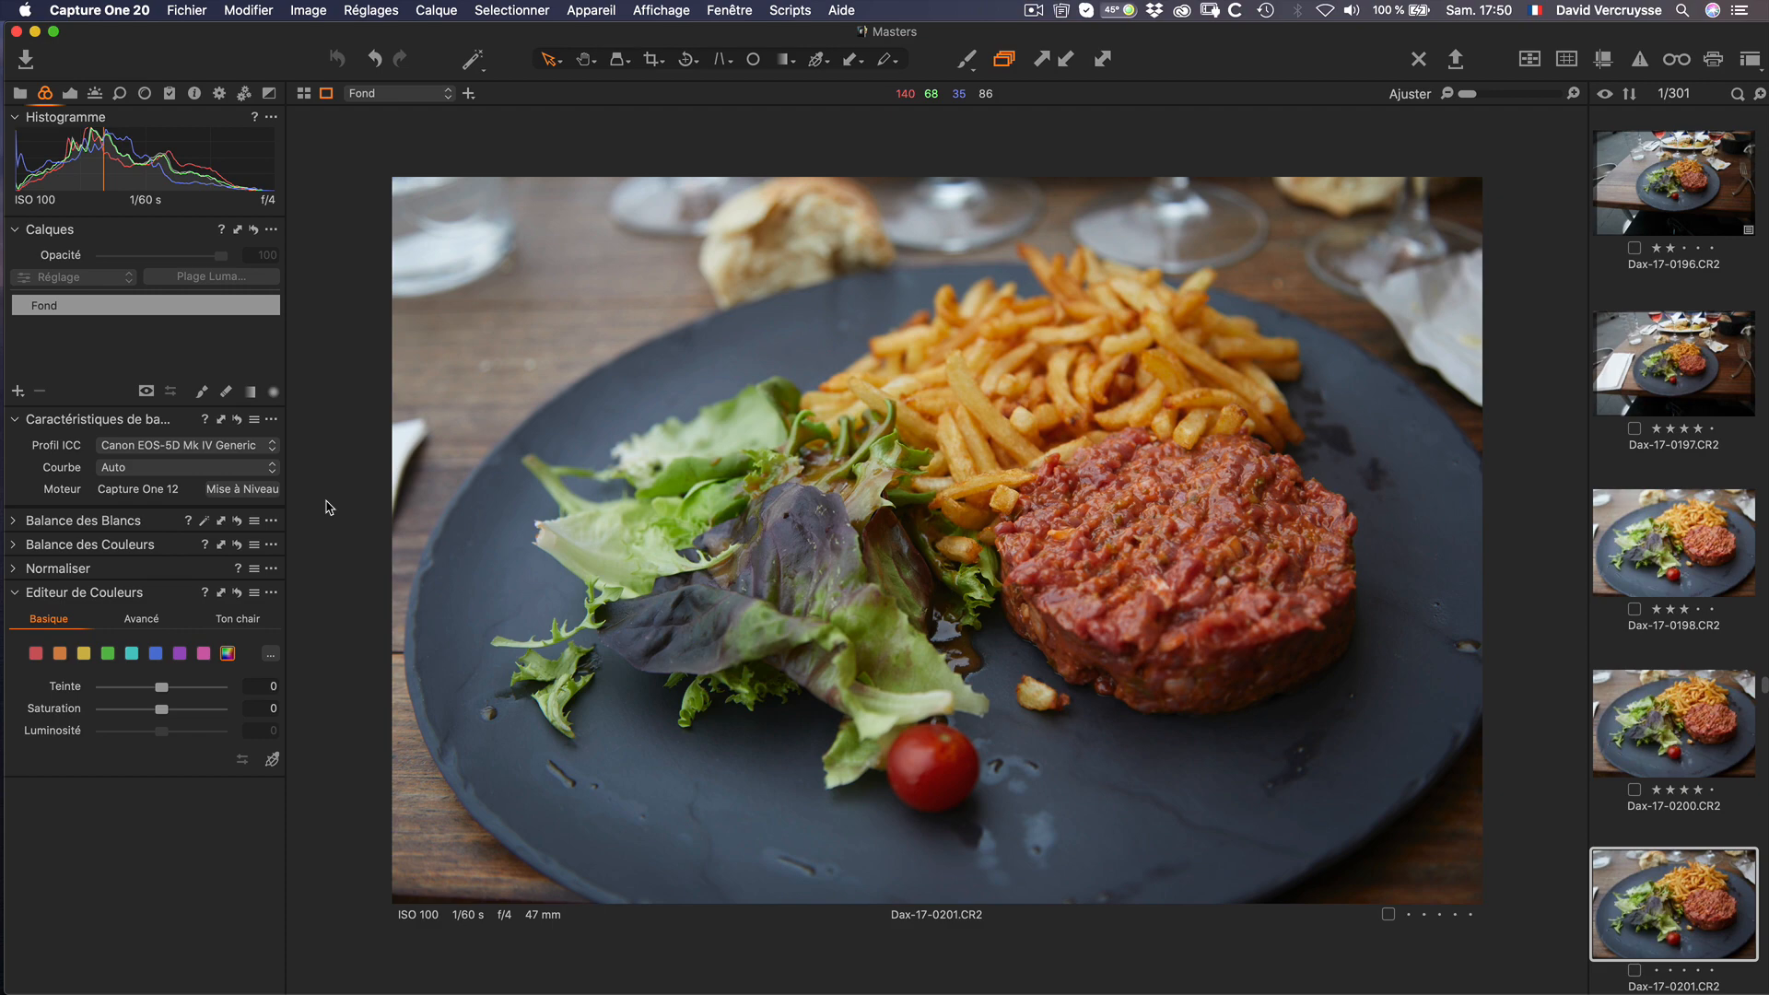
Step: Switch to Safari and look through the Capture One Pro 20 pour 2020 article, down to its interface improvements and default shortcut changes
{"action": "key", "text": "ctrl+Right"}
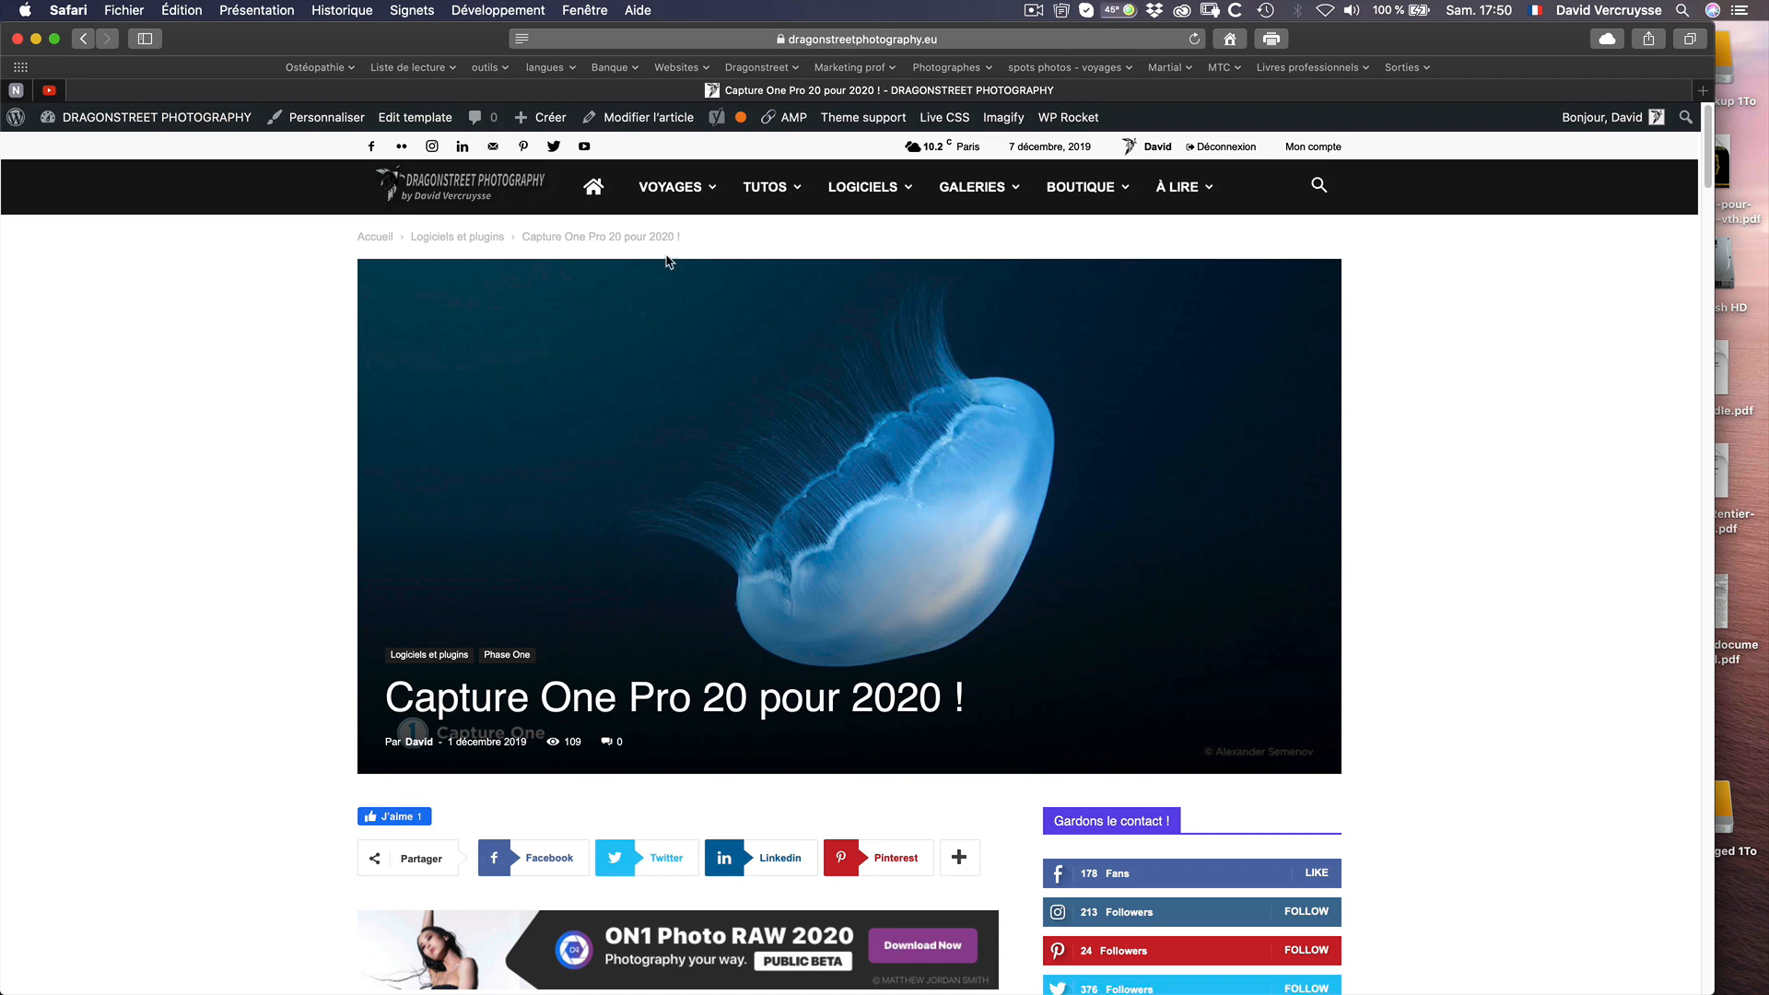
{"action": "mouse_move", "coordinate": [763, 211]}
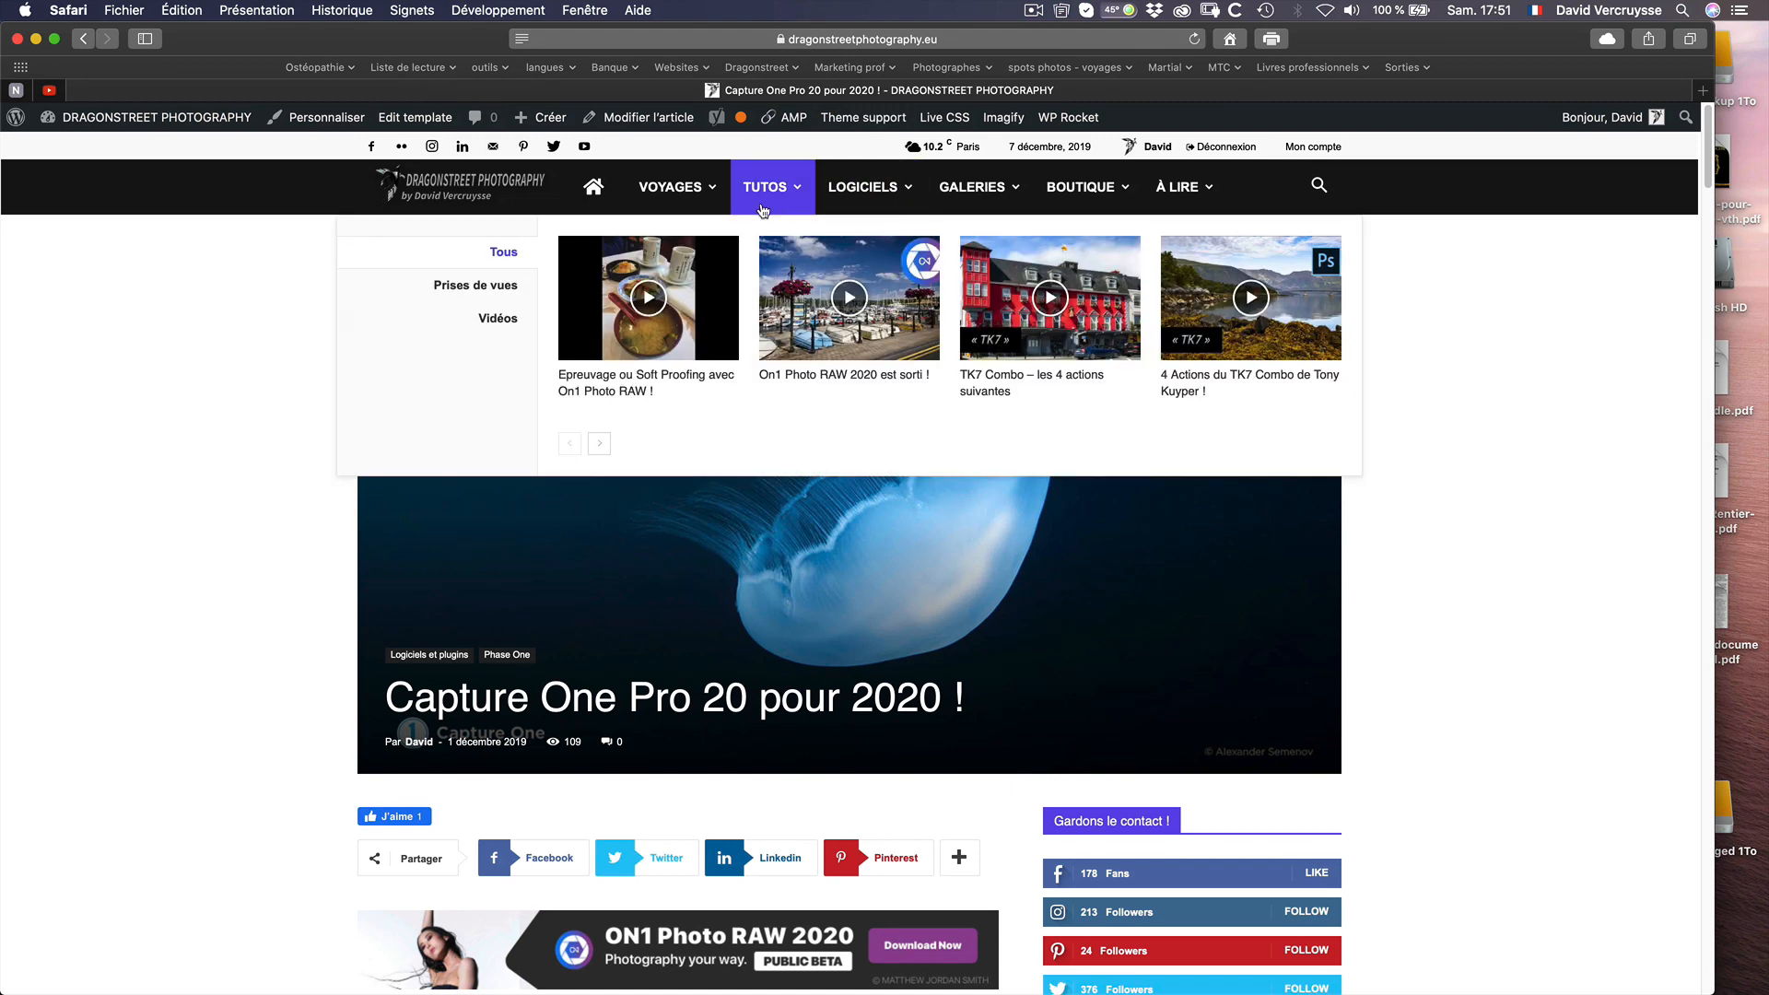
{"action": "mouse_move", "coordinate": [849, 186]}
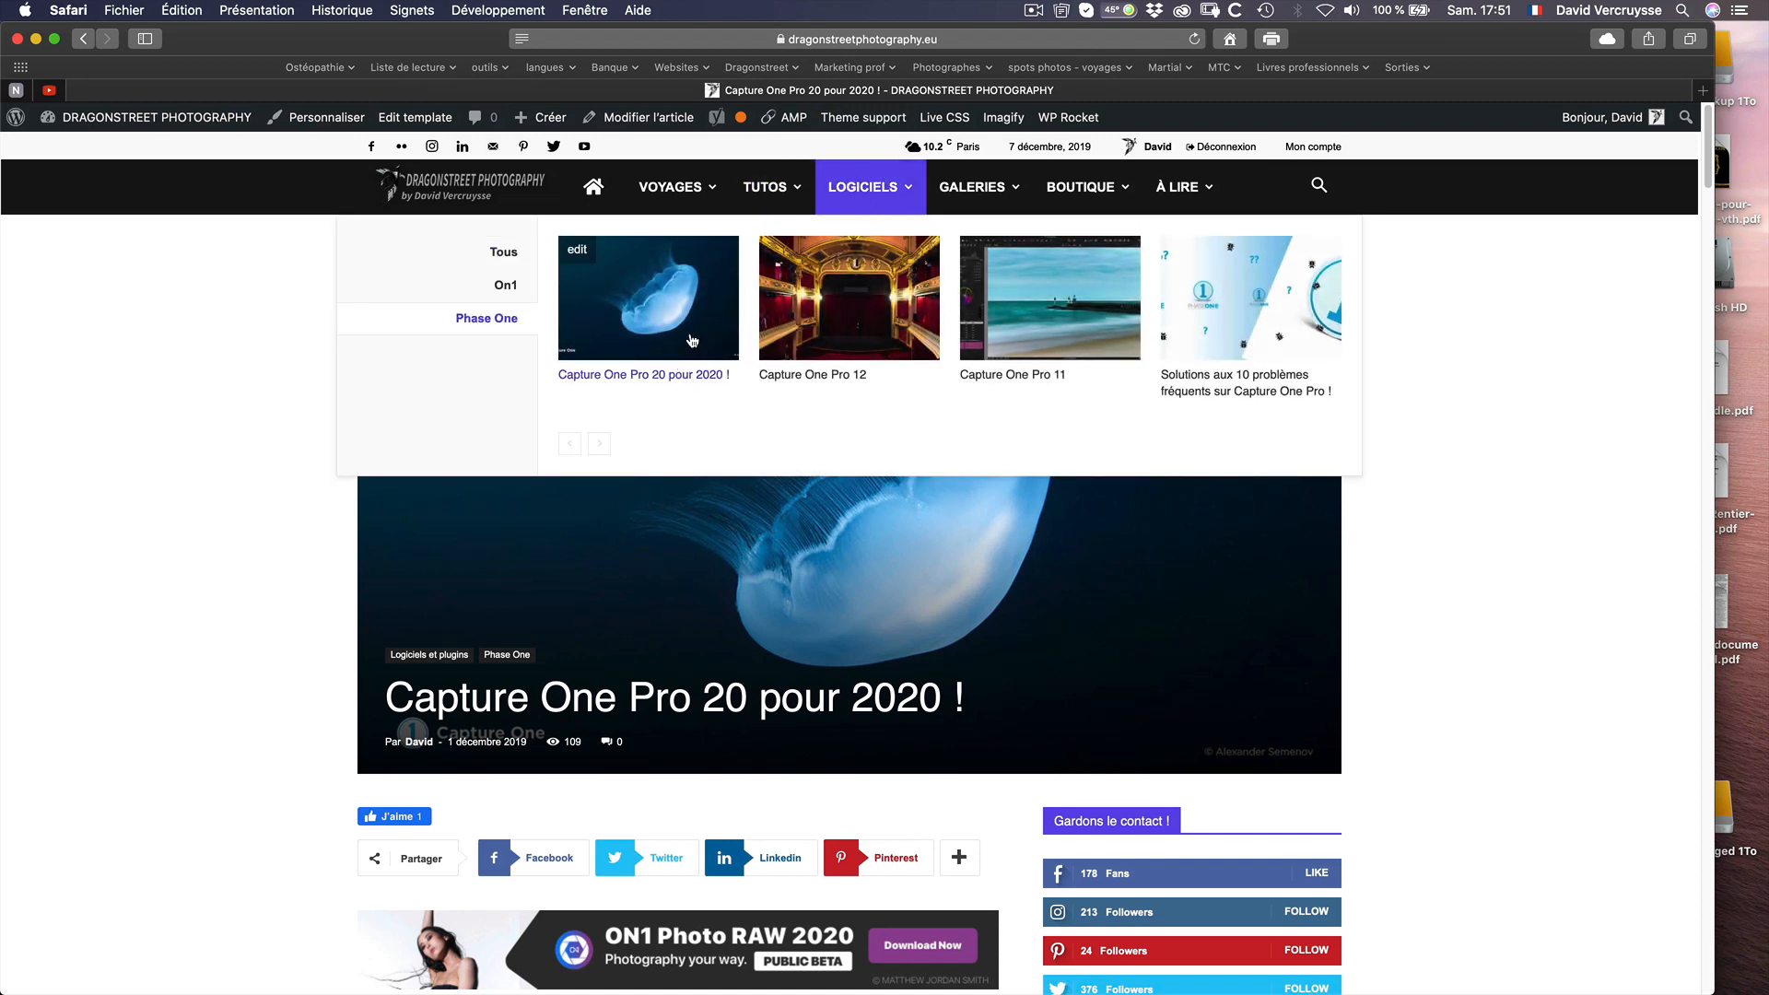
{"action": "scroll", "coordinate": [185, 782], "scroll_direction": "down", "scroll_amount": 20}
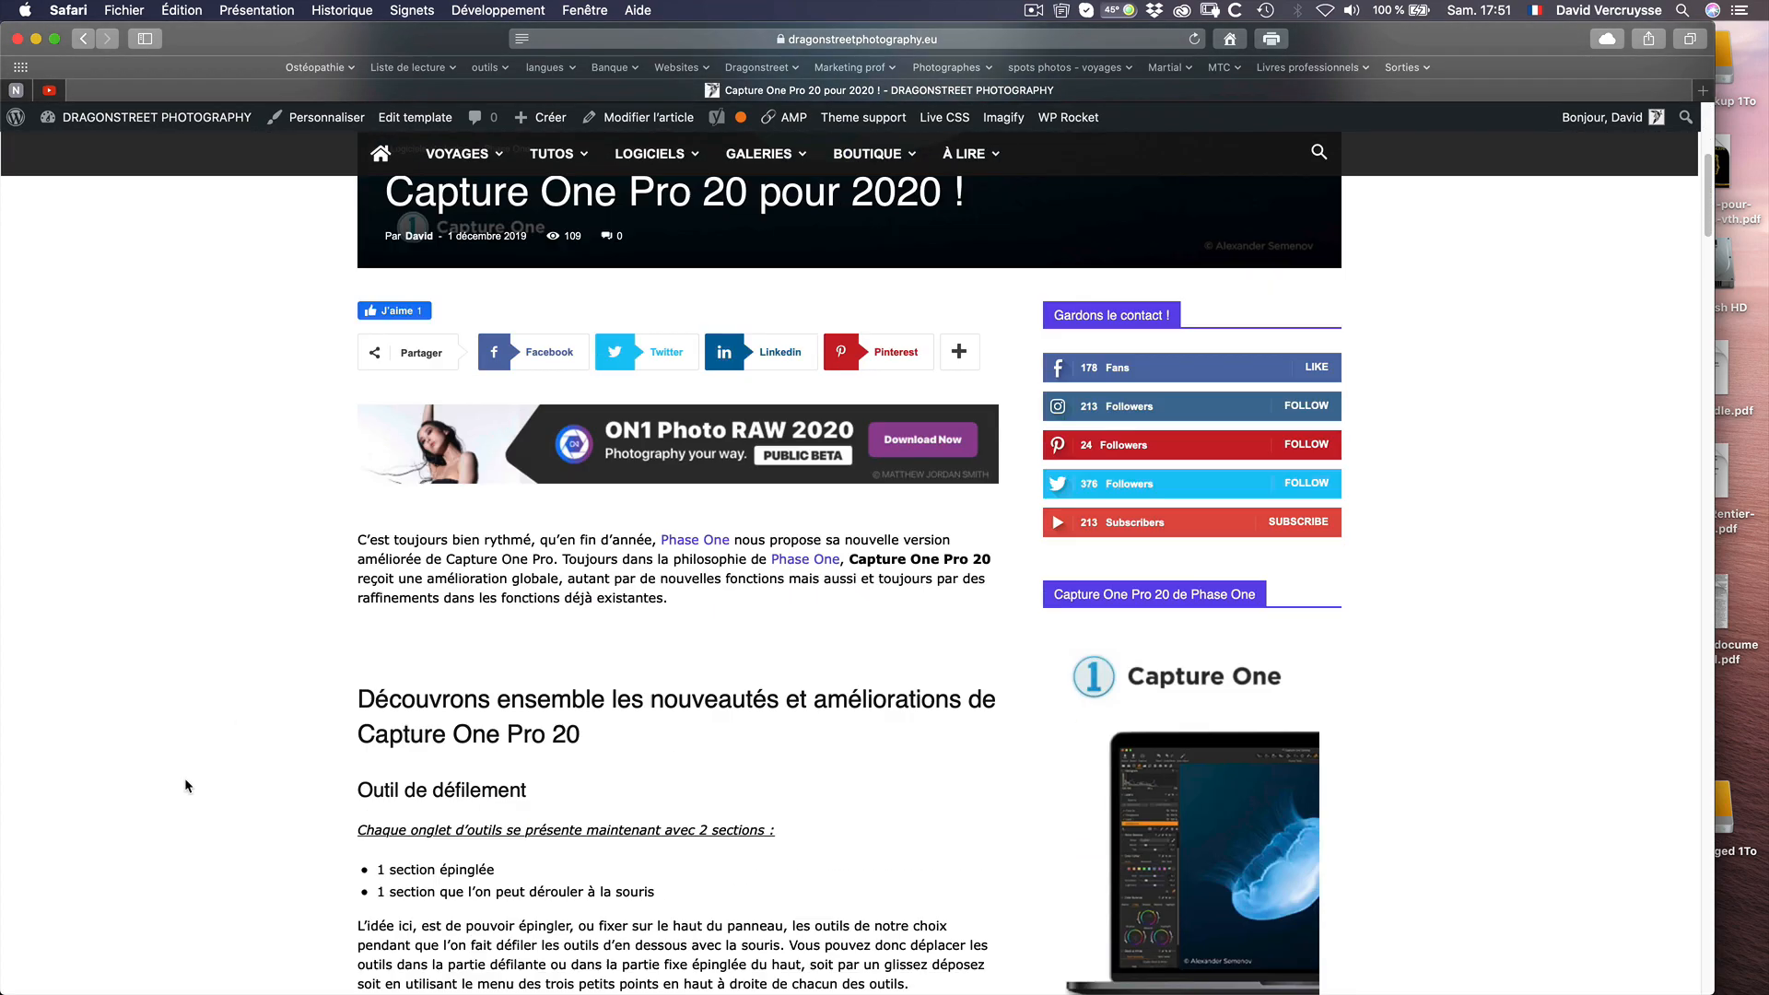
{"action": "scroll", "coordinate": [184, 777], "scroll_direction": "down", "scroll_amount": 15}
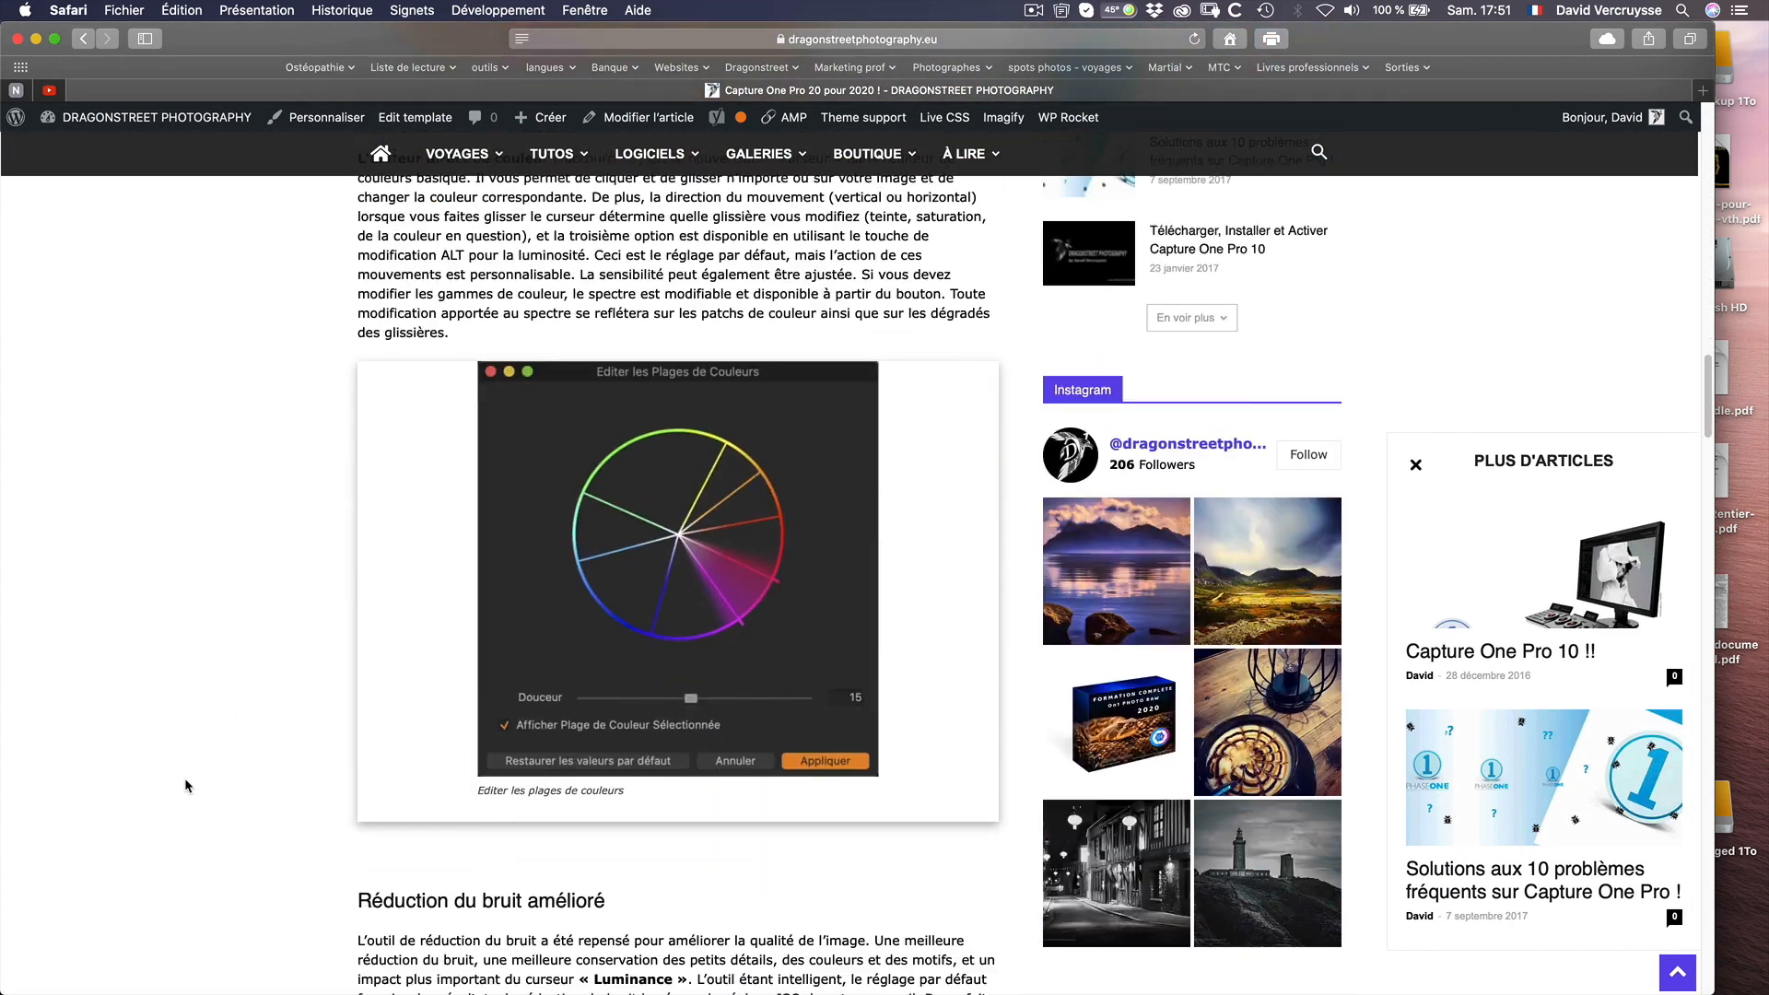
{"action": "scroll", "coordinate": [184, 783], "scroll_direction": "down", "scroll_amount": 20}
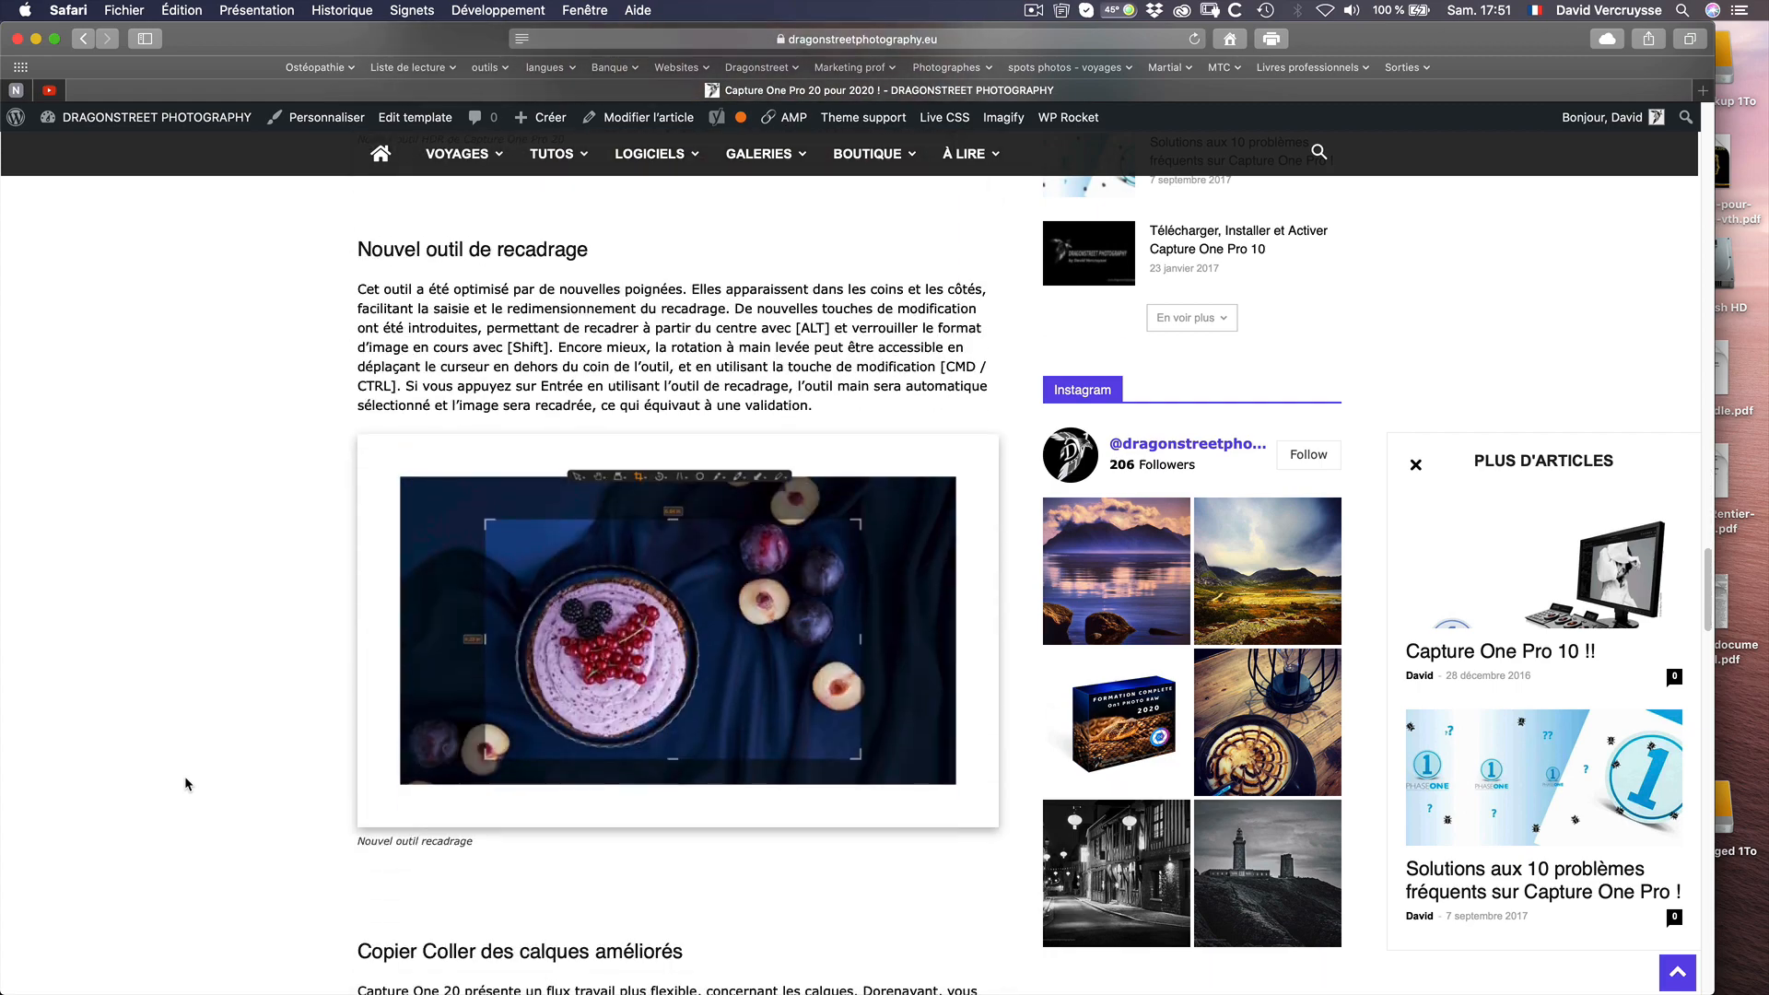
{"action": "scroll", "coordinate": [184, 779], "scroll_direction": "down", "scroll_amount": 15}
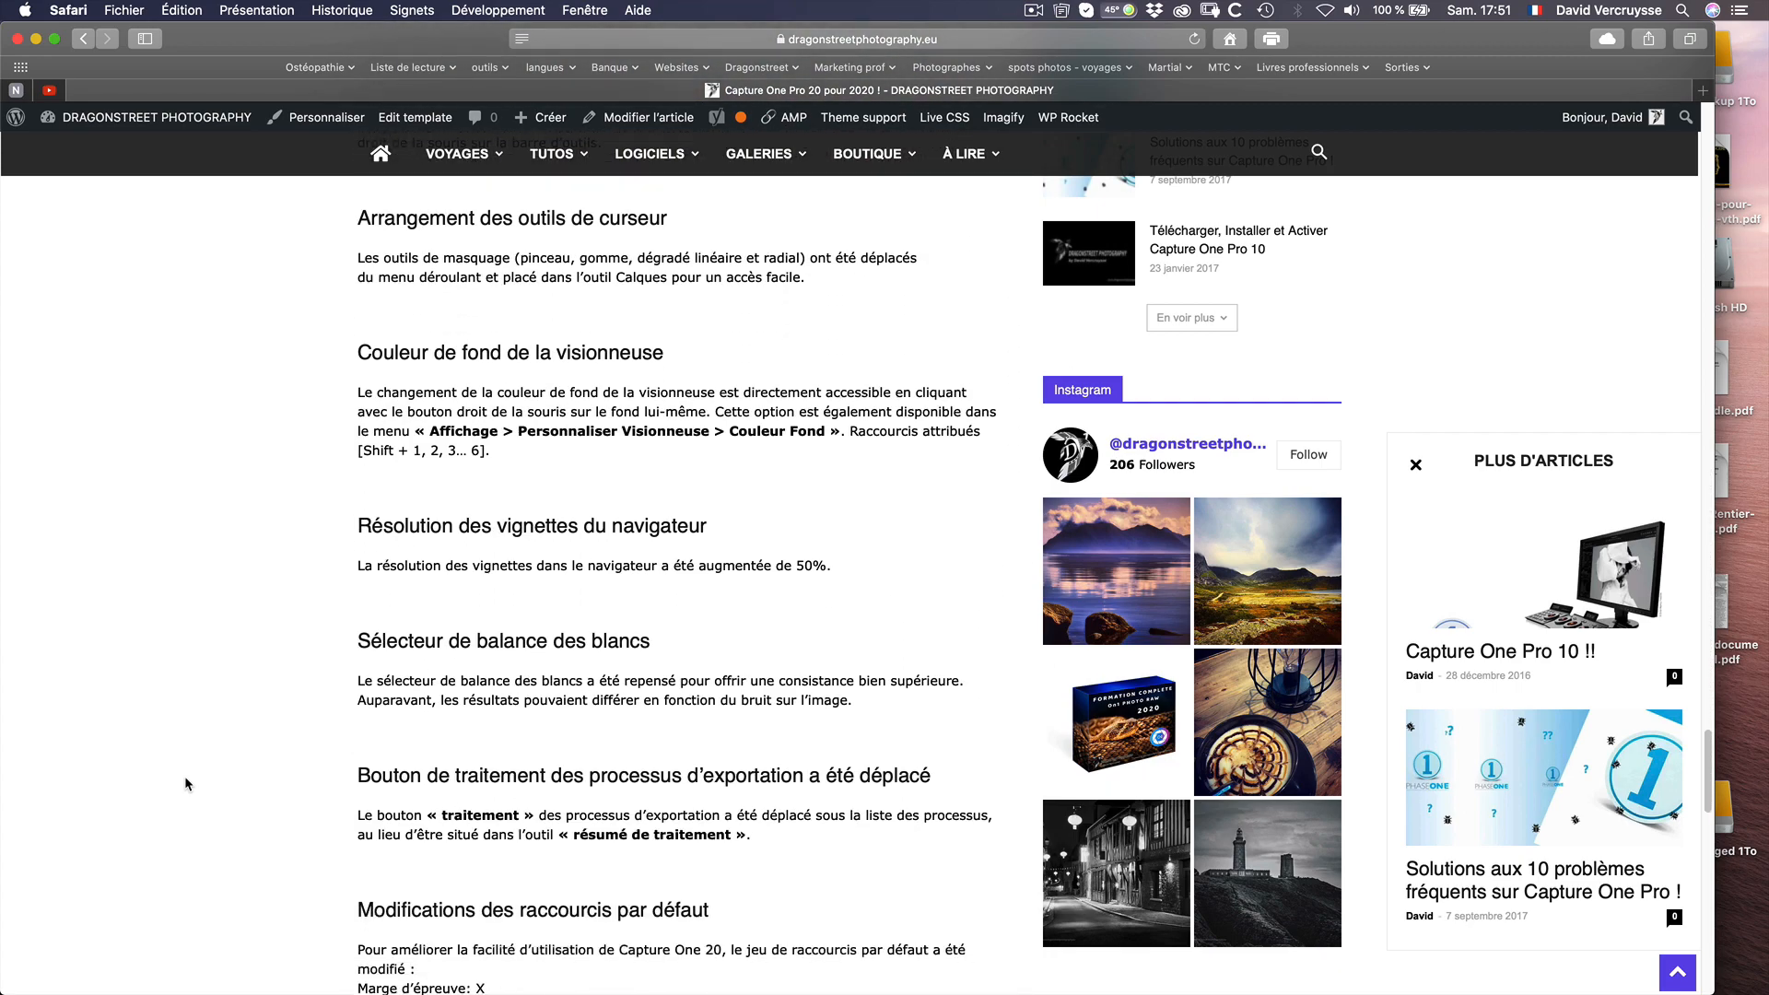
{"action": "scroll", "coordinate": [590, 486], "scroll_direction": "down", "scroll_amount": 5}
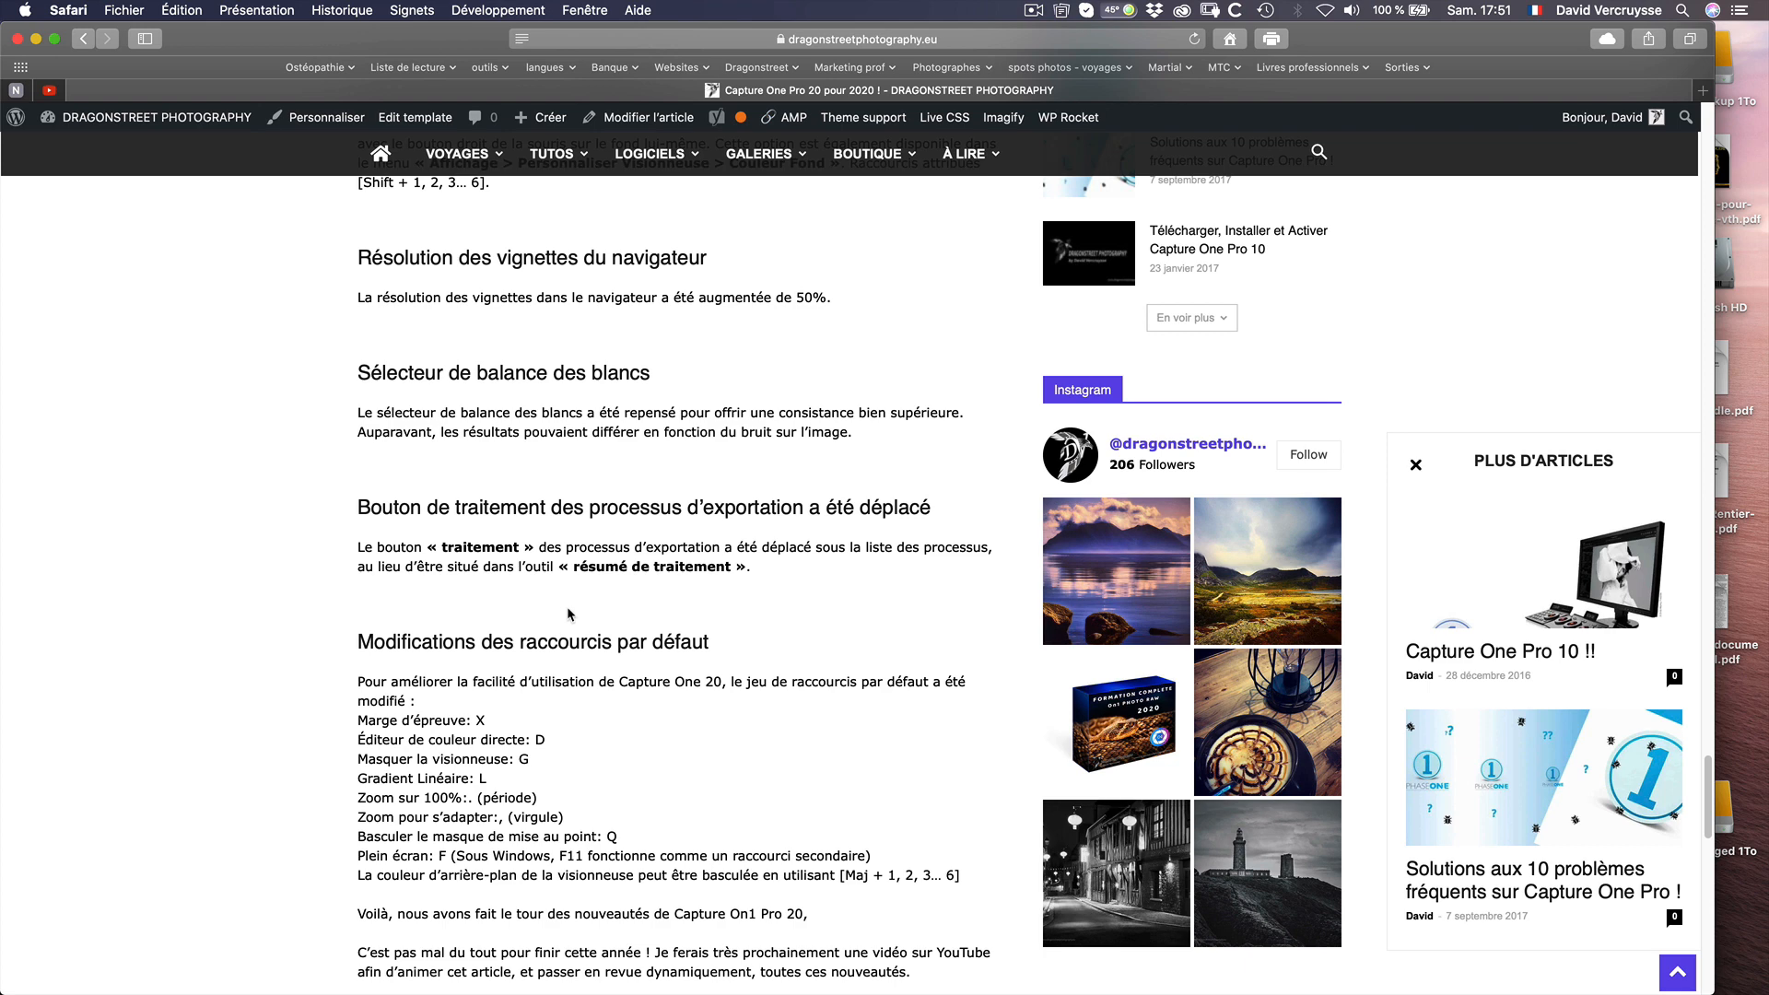
{"action": "scroll", "coordinate": [567, 614], "scroll_direction": "up", "scroll_amount": 4}
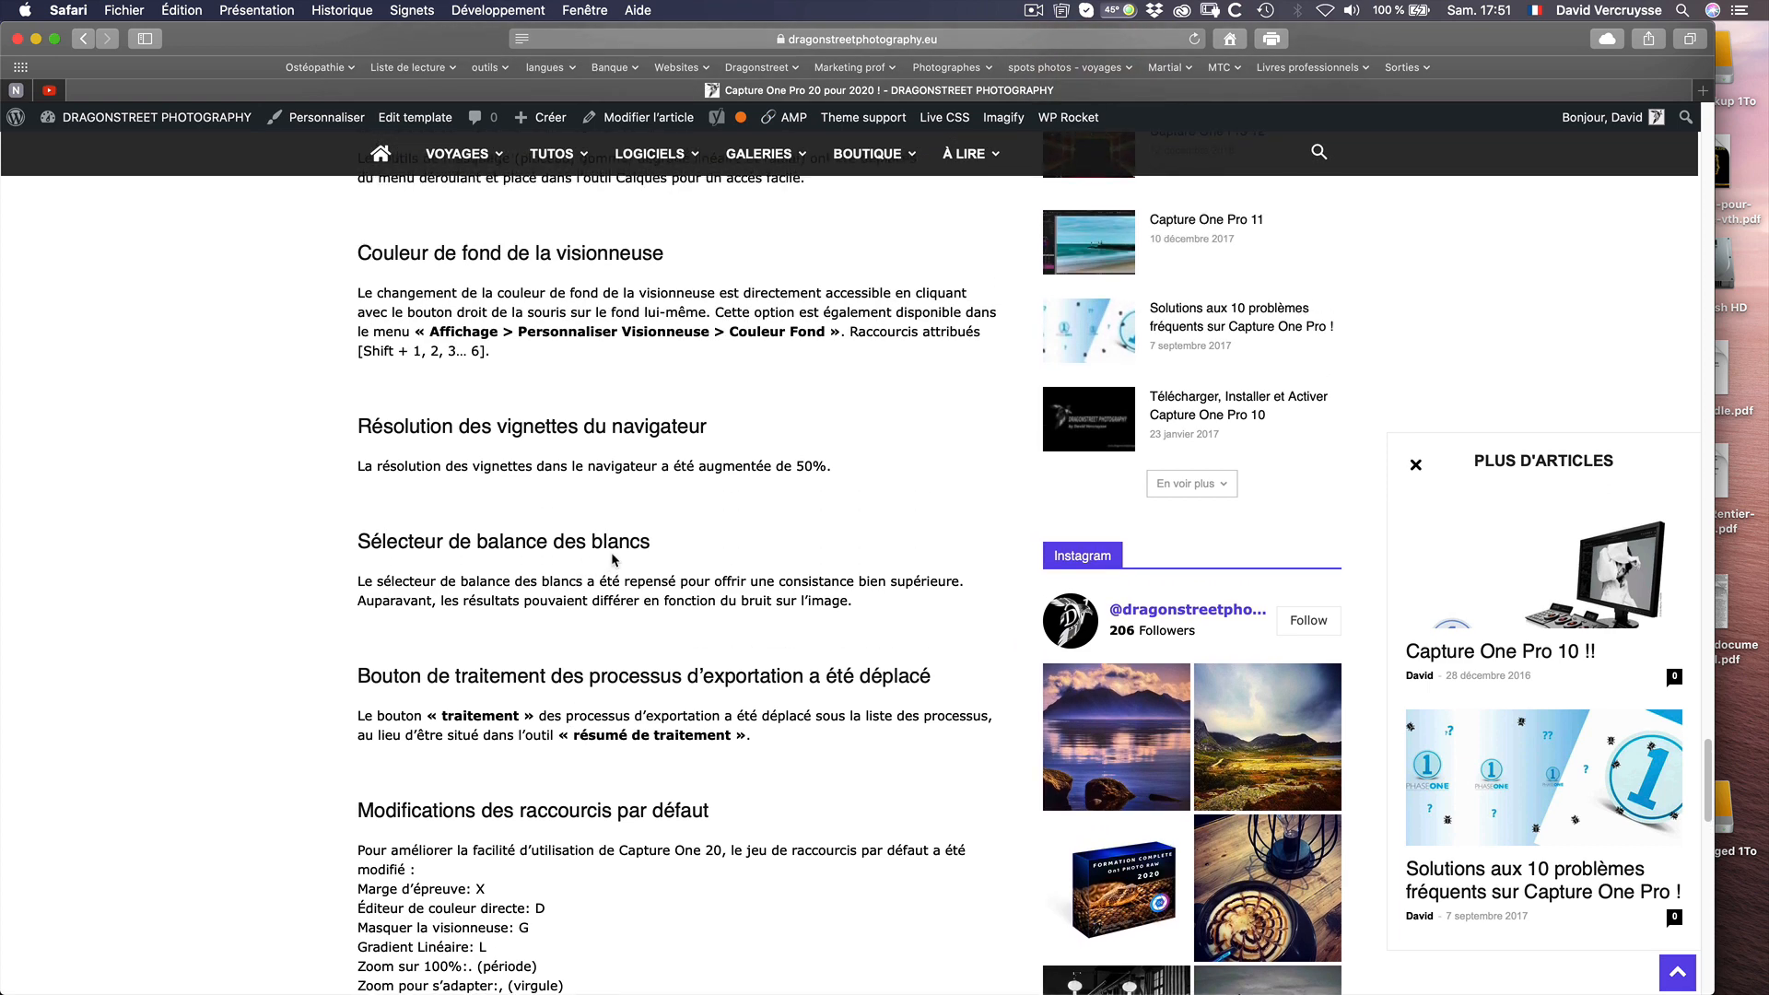
{"action": "scroll", "coordinate": [613, 559], "scroll_direction": "up", "scroll_amount": 5}
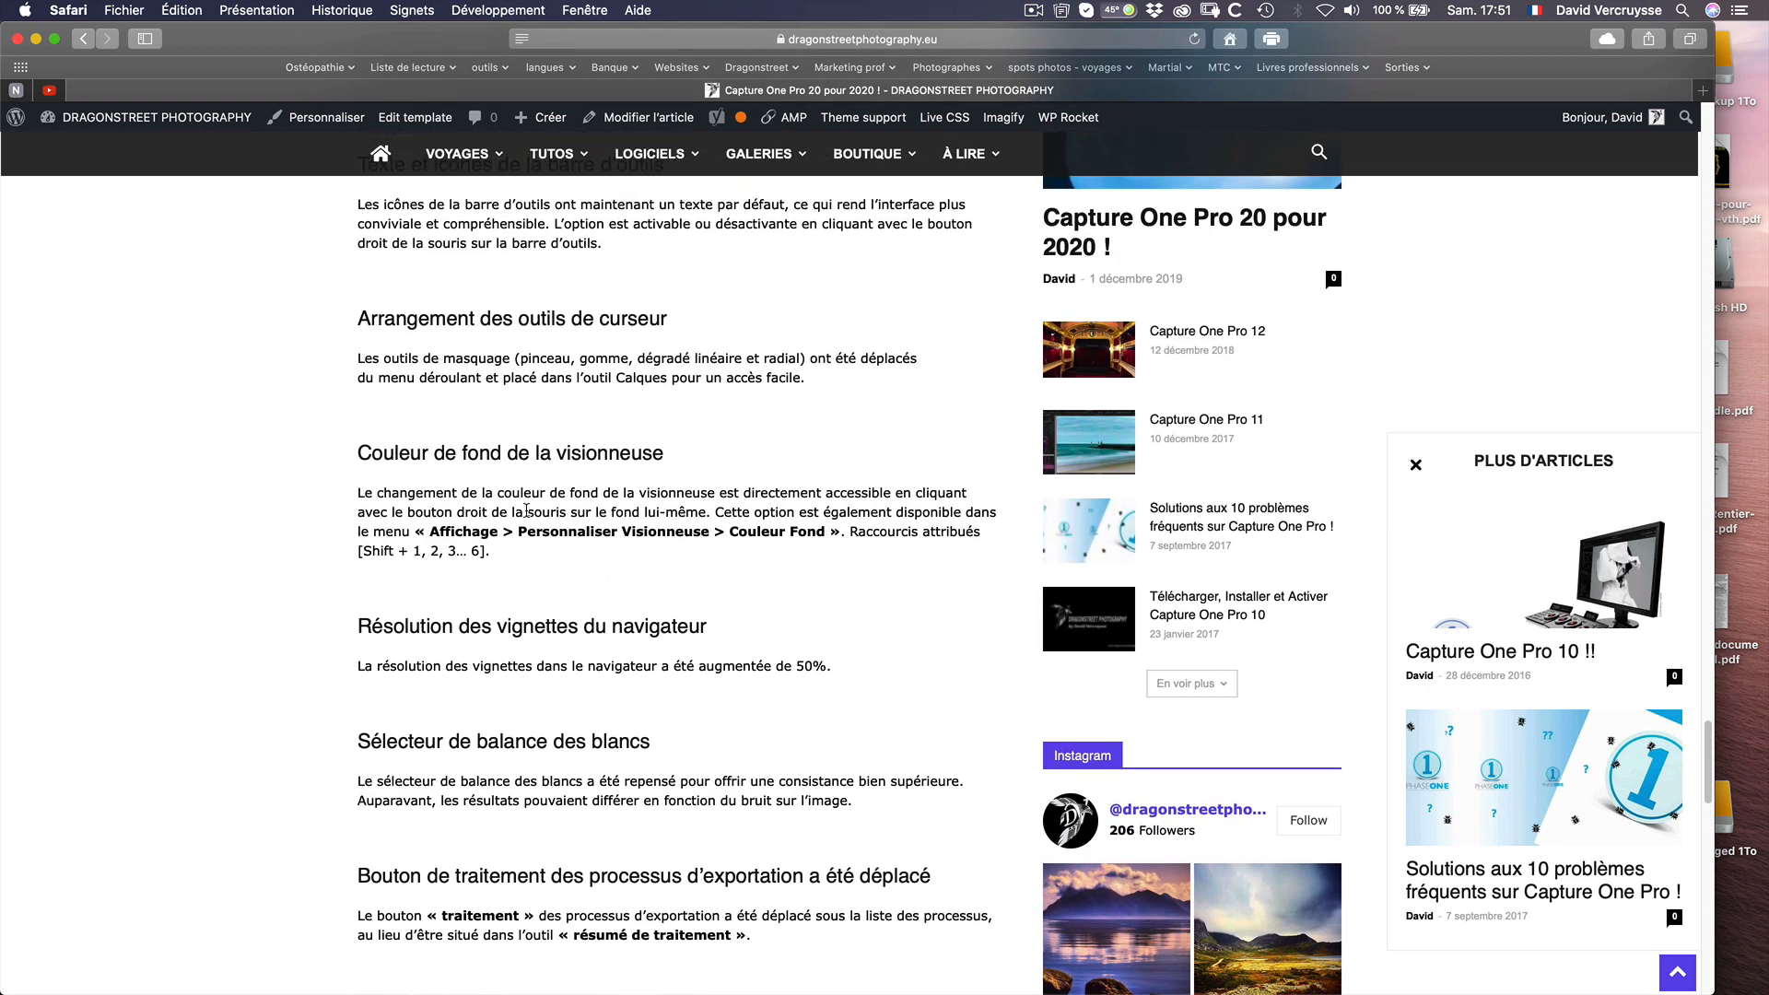
Step: Switch back to Capture One 20 and try the Noir viewer background before setting it to Blanc
{"action": "key", "text": "ctrl+Left"}
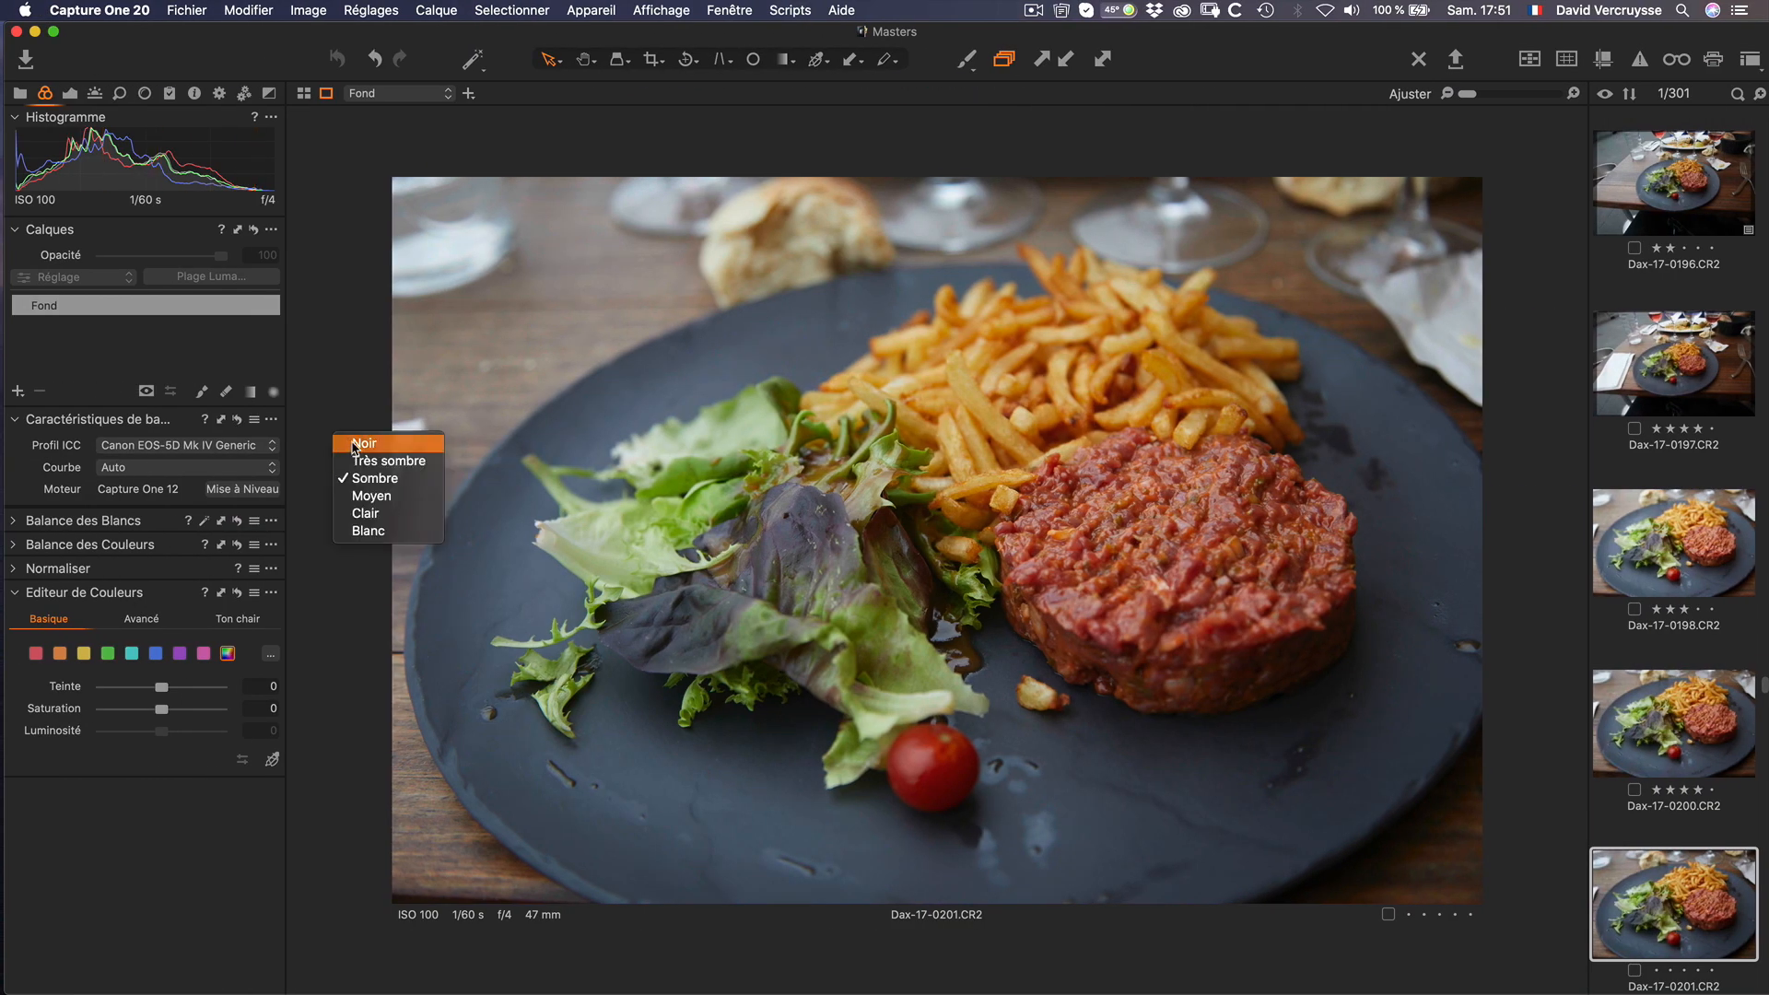
{"action": "left_click", "coordinate": [361, 443]}
{"action": "right_click", "coordinate": [335, 402]}
{"action": "left_click", "coordinate": [351, 499]}
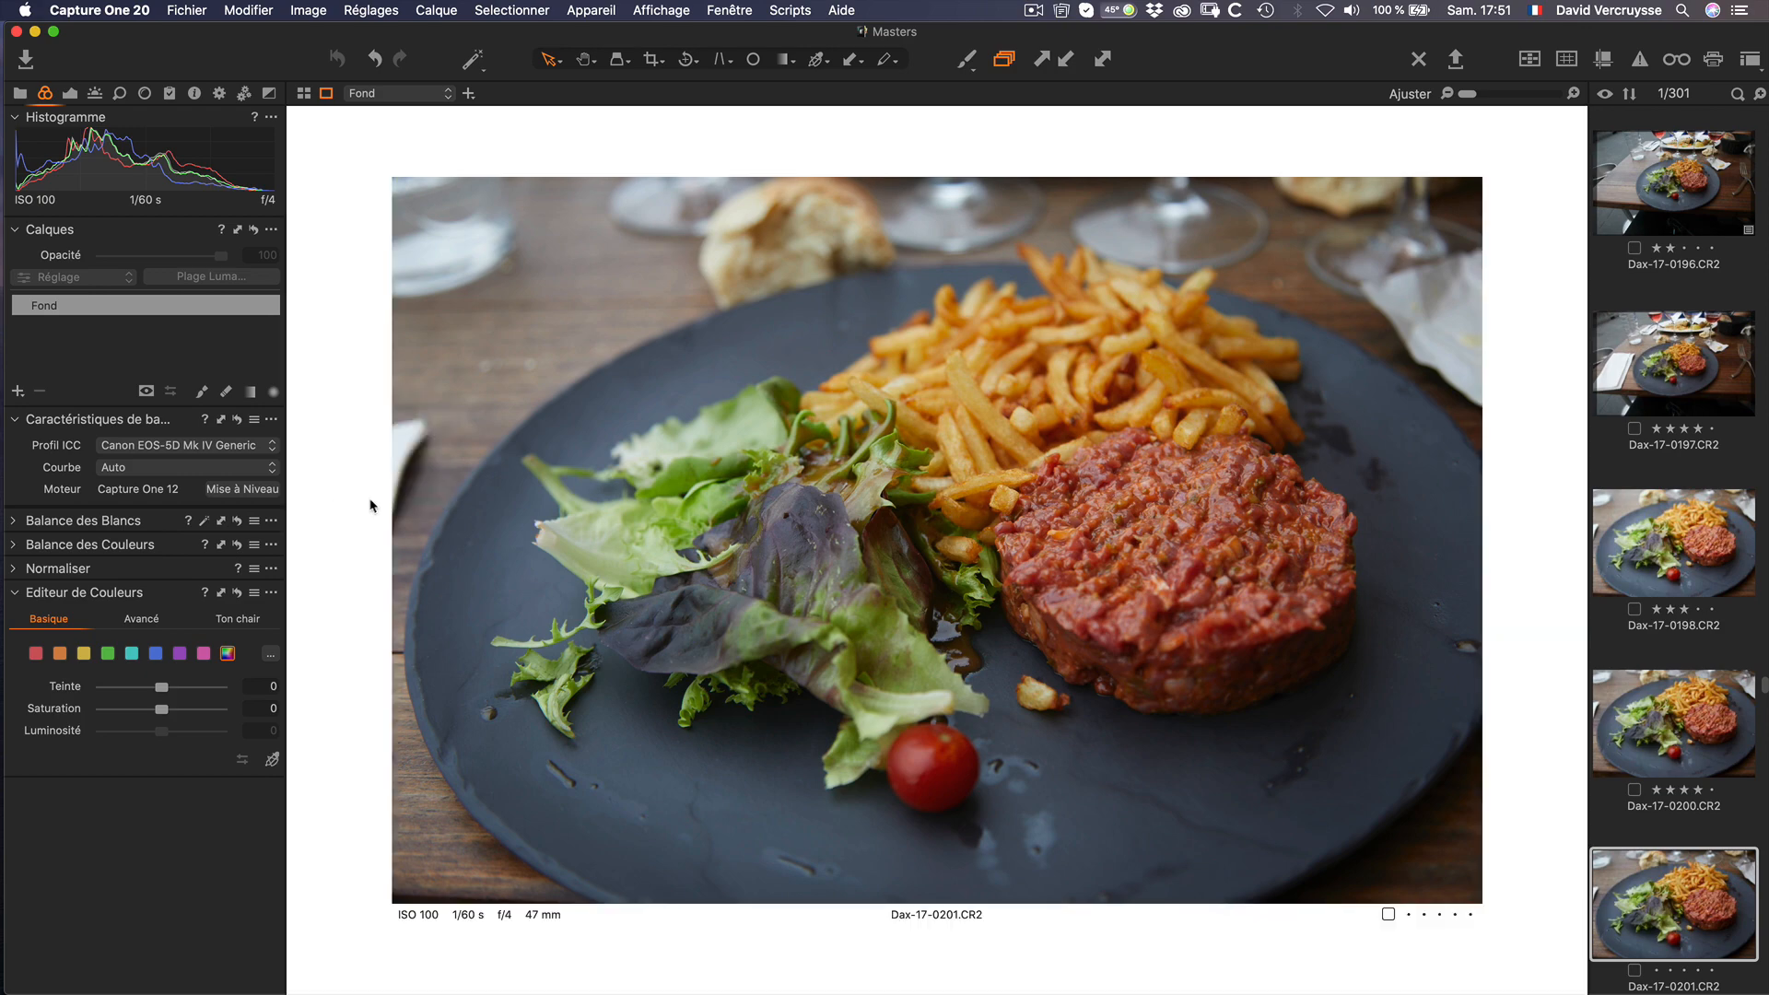
Step: Switch to Safari and review the article's sections on general user-experience improvements and Sélectionner suivante quand
{"action": "key", "text": "super+Tab"}
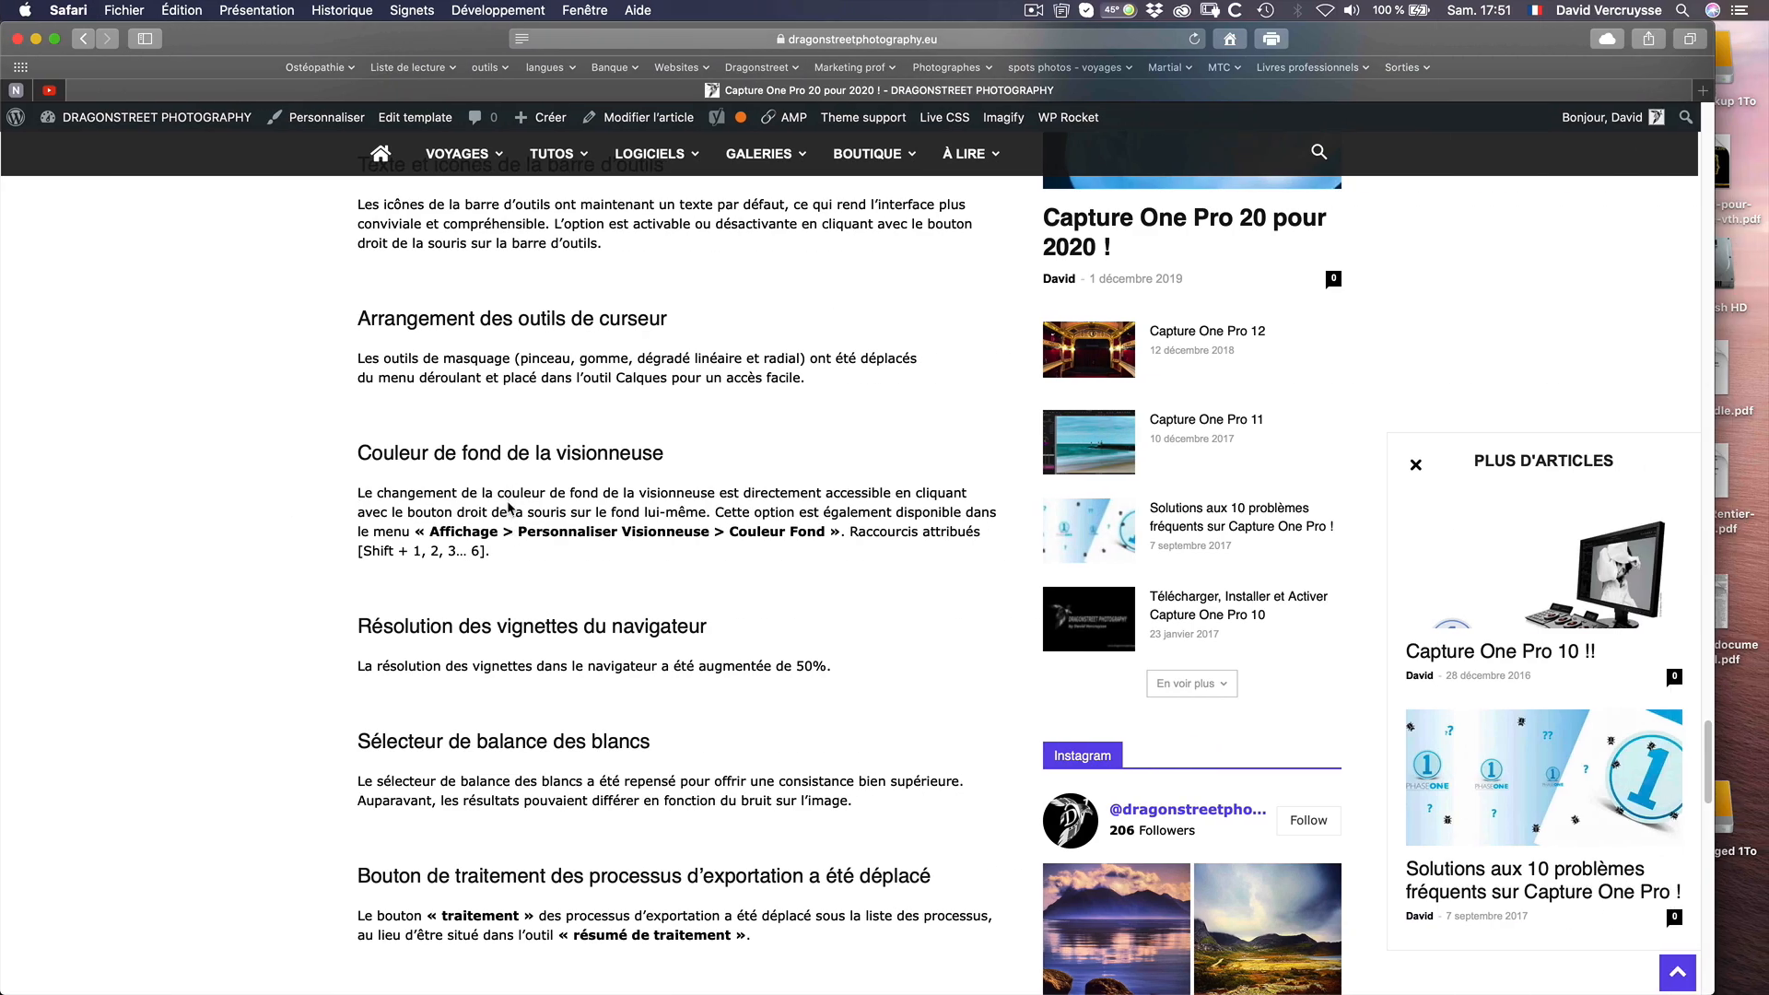
{"action": "scroll", "coordinate": [509, 506], "scroll_direction": "up", "scroll_amount": 5}
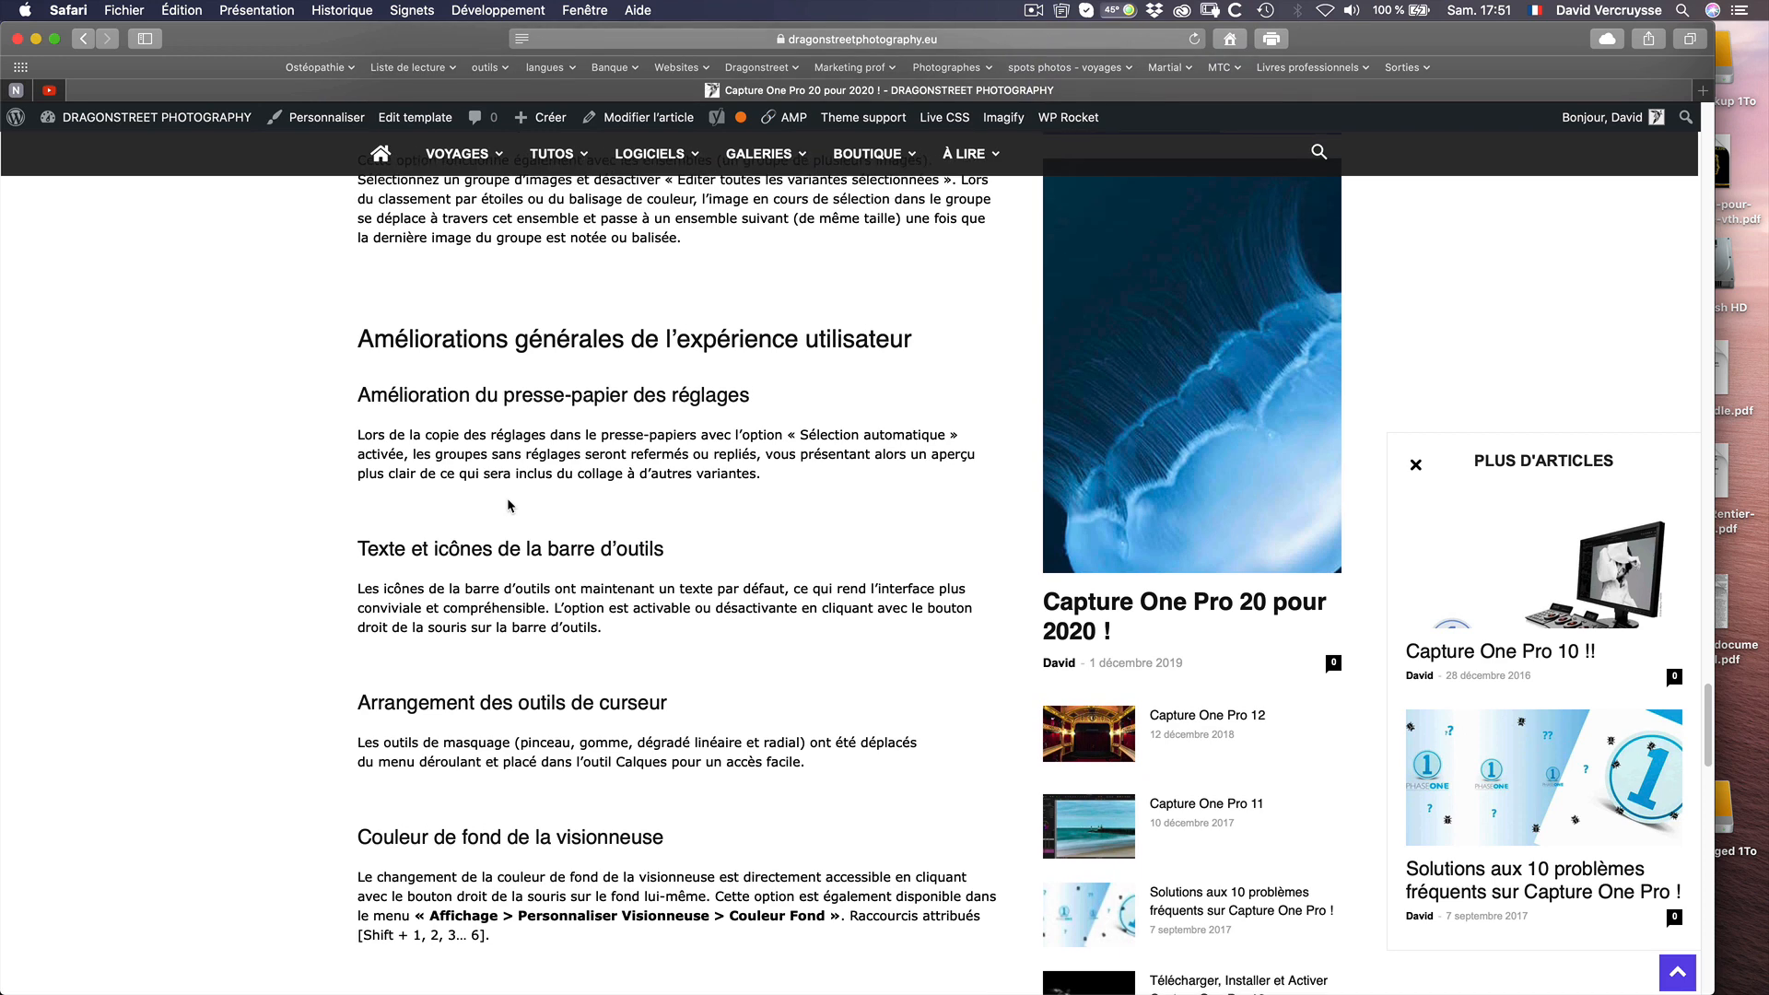
{"action": "scroll", "coordinate": [510, 505], "scroll_direction": "up", "scroll_amount": 3}
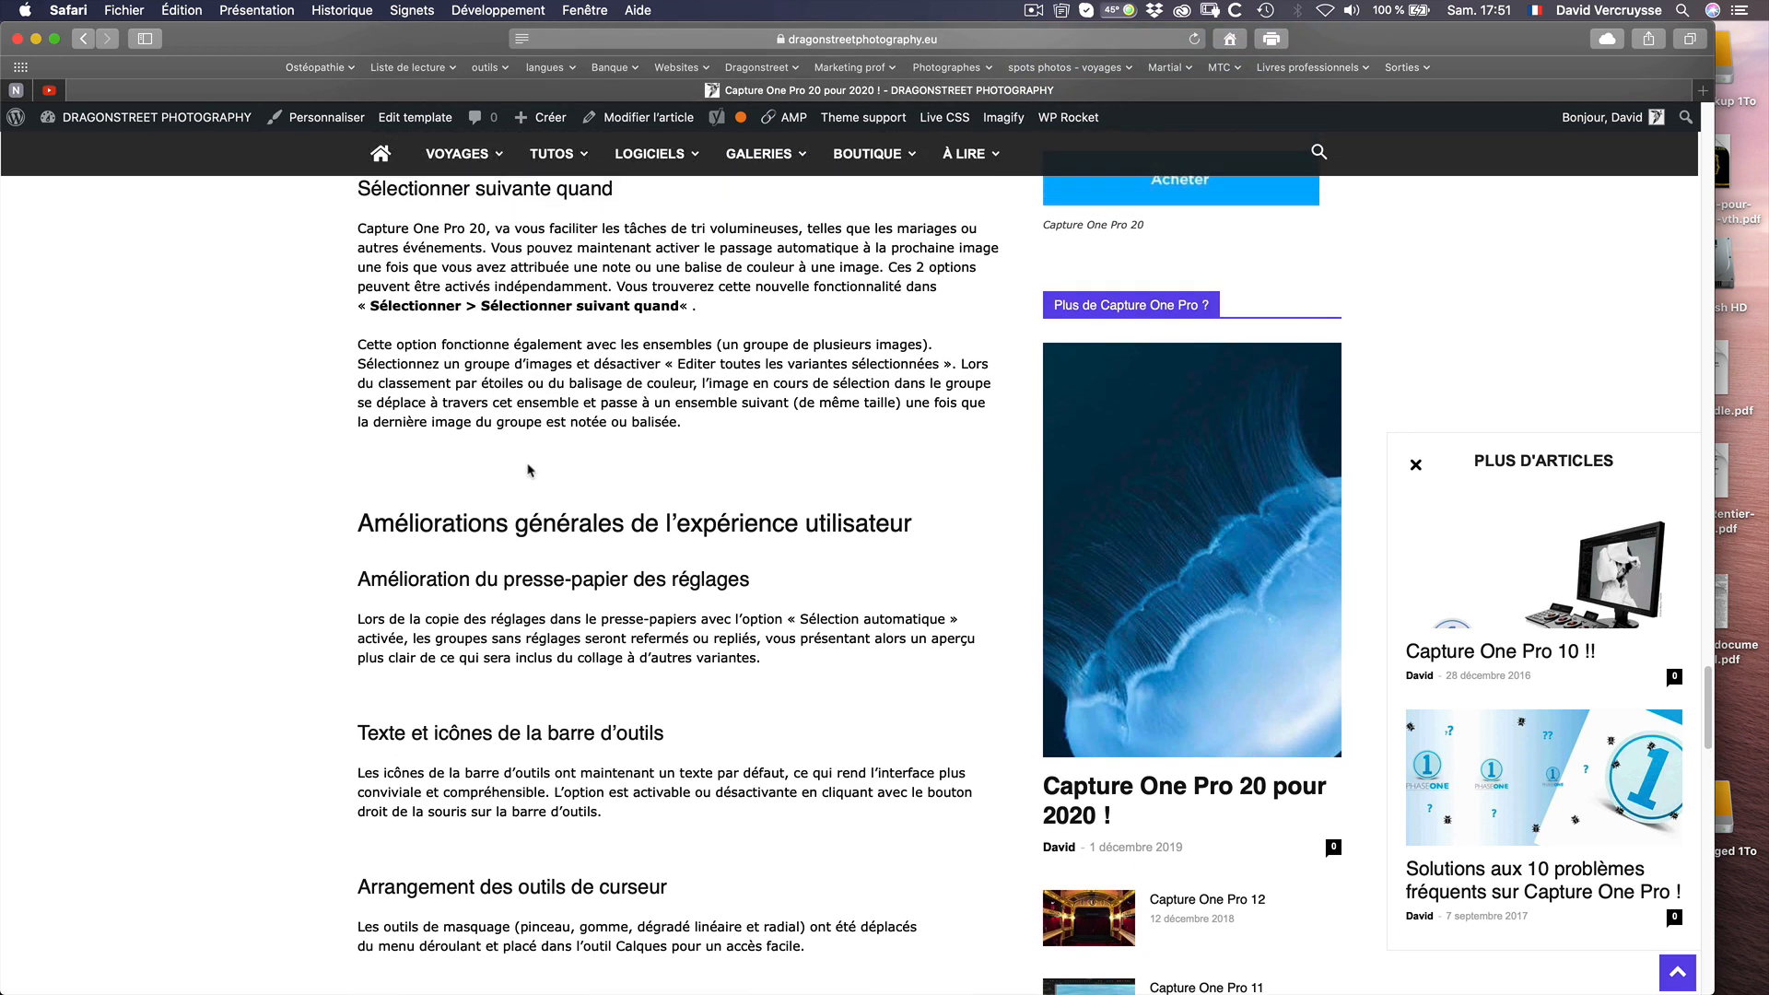